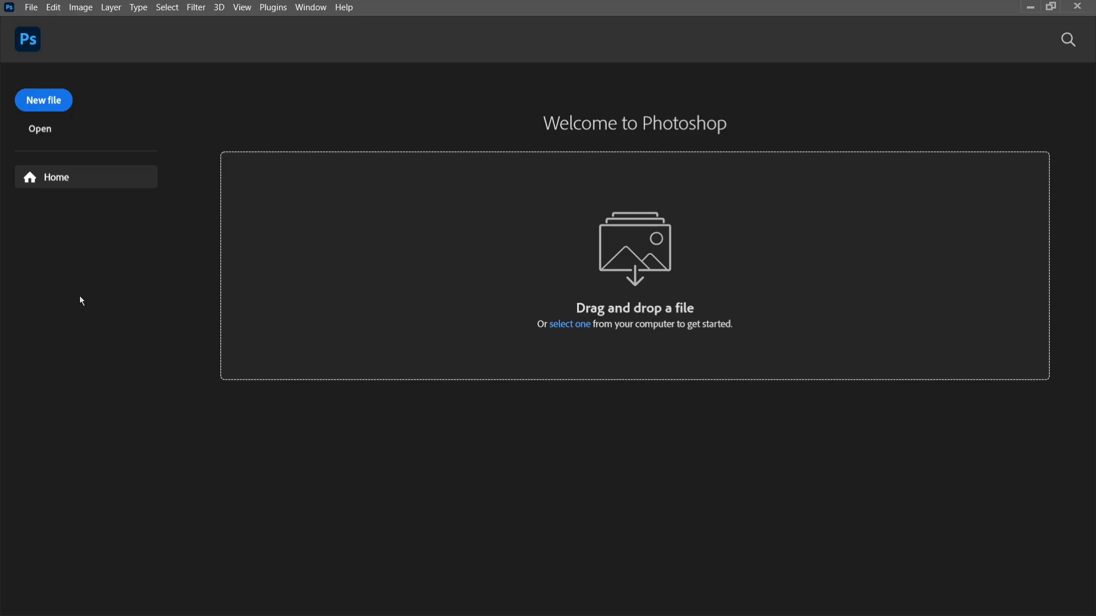
# Start a new document and name it TUTORIAL.
pyautogui.click(43, 101)
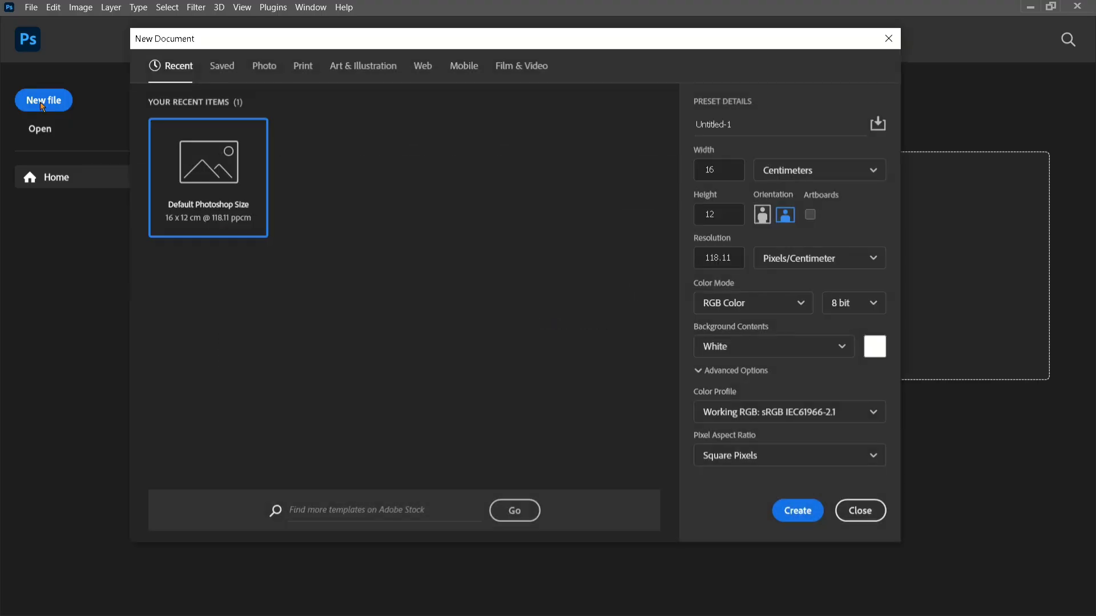
pyautogui.click(741, 125)
pyautogui.moveTo(741, 125); pyautogui.dragTo(688, 124)
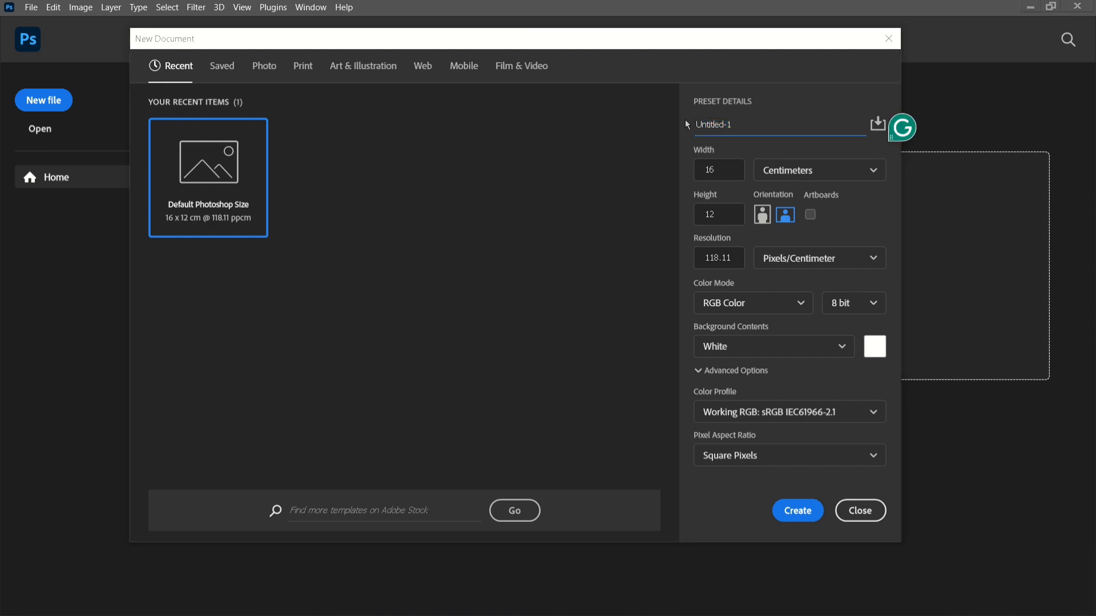
pyautogui.click(739, 124)
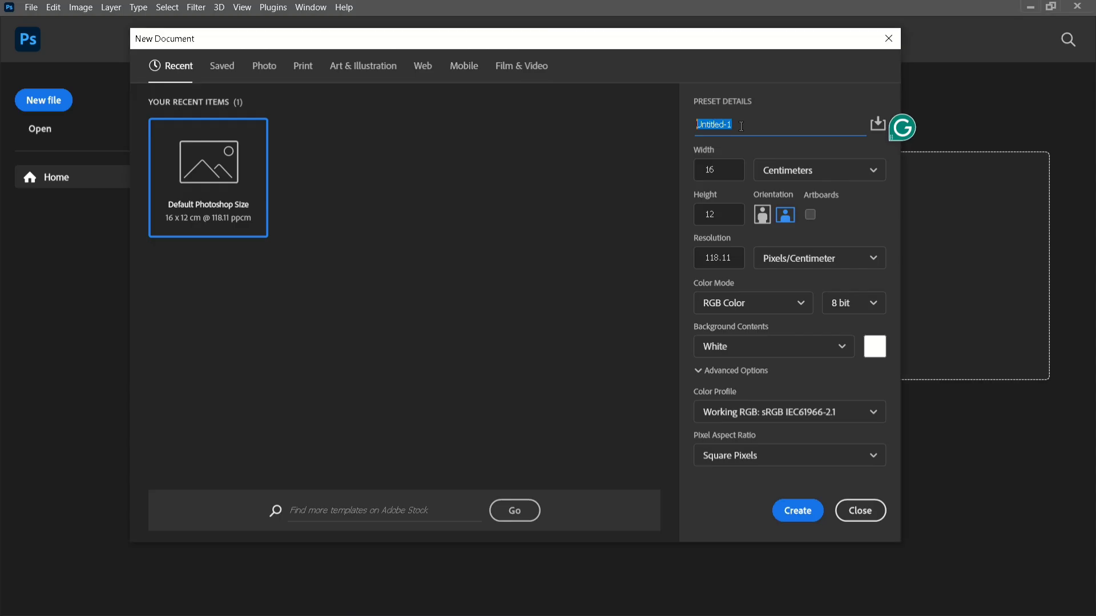
pyautogui.click(725, 126)
pyautogui.moveTo(734, 126); pyautogui.dragTo(688, 127)
pyautogui.write('TUTORIAL')
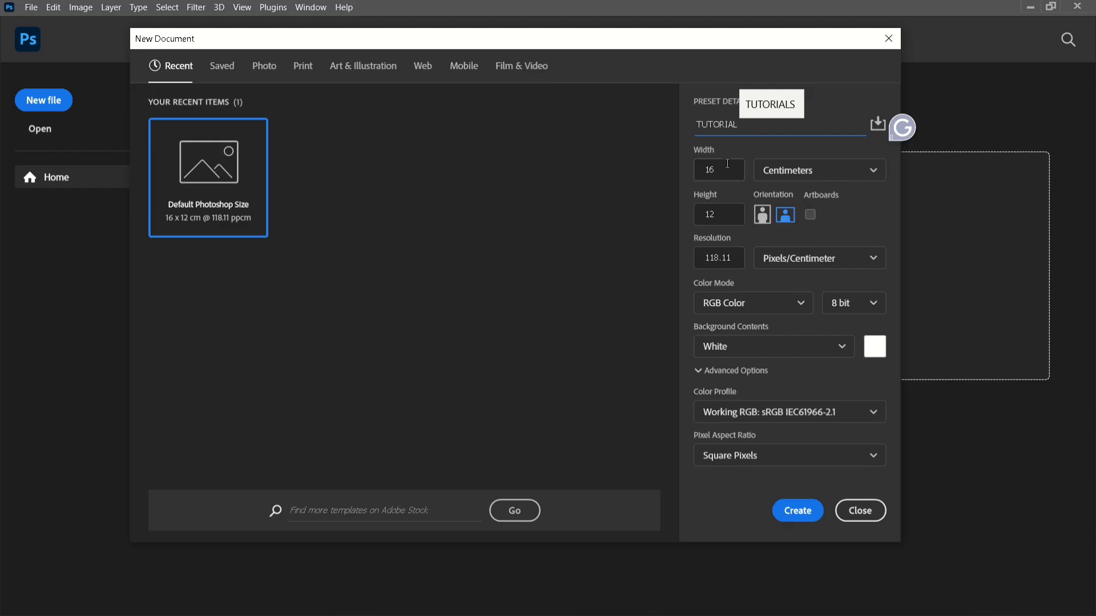
# Set the new document's units to pixels and its width and height to 790 each.
pyautogui.click(795, 173)
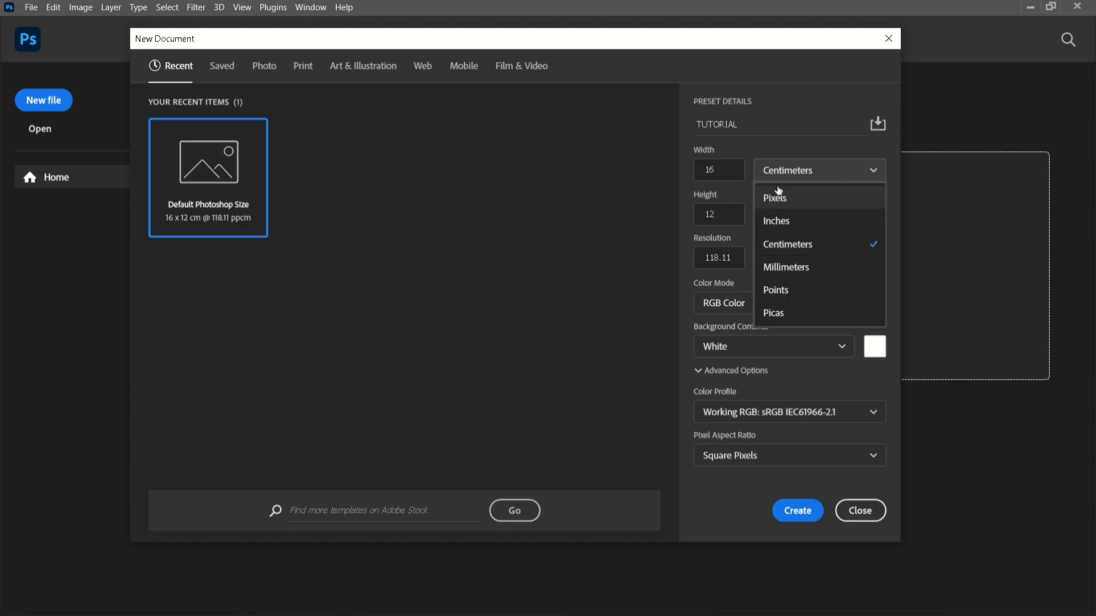
pyautogui.click(784, 199)
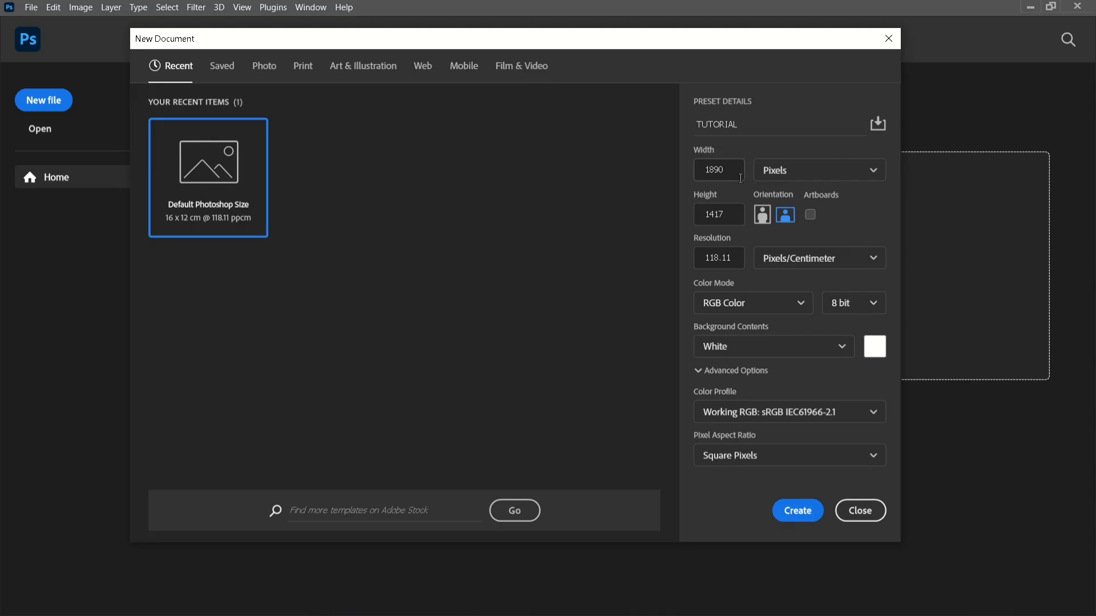
pyautogui.moveTo(729, 171); pyautogui.dragTo(701, 172)
pyautogui.write('790')
pyautogui.moveTo(726, 214); pyautogui.dragTo(704, 214)
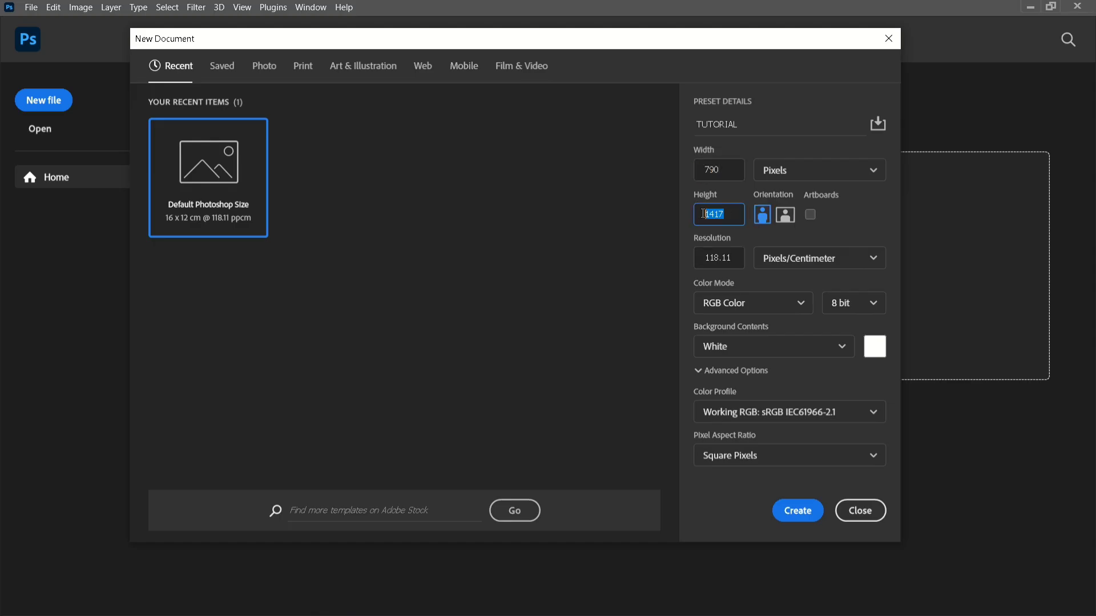
pyautogui.write('790')
# Switch the new document's size units to centimeters.
pyautogui.click(805, 172)
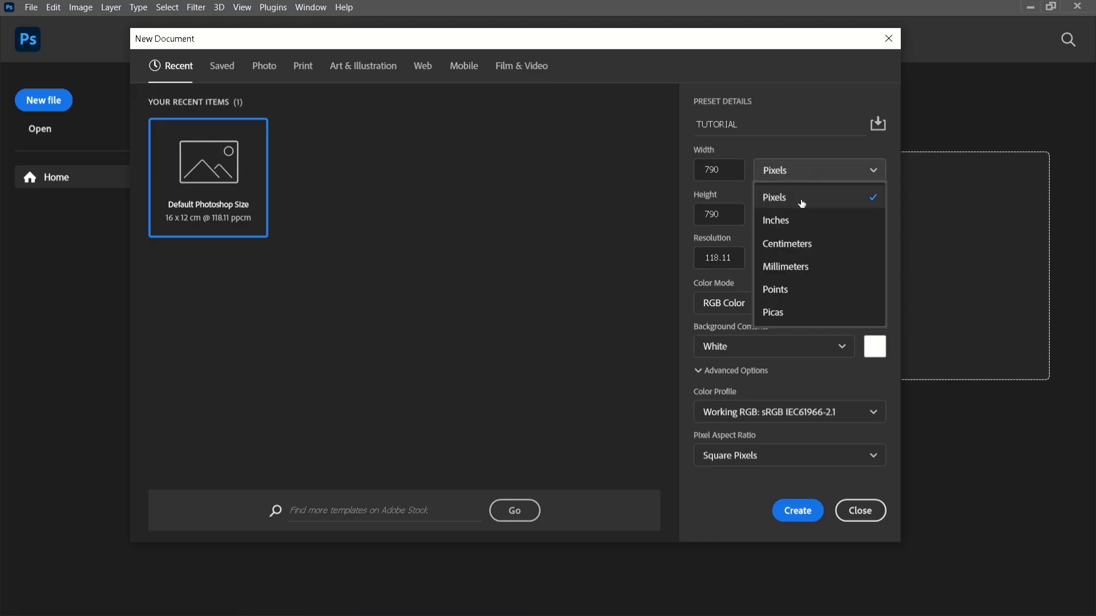
pyautogui.click(805, 244)
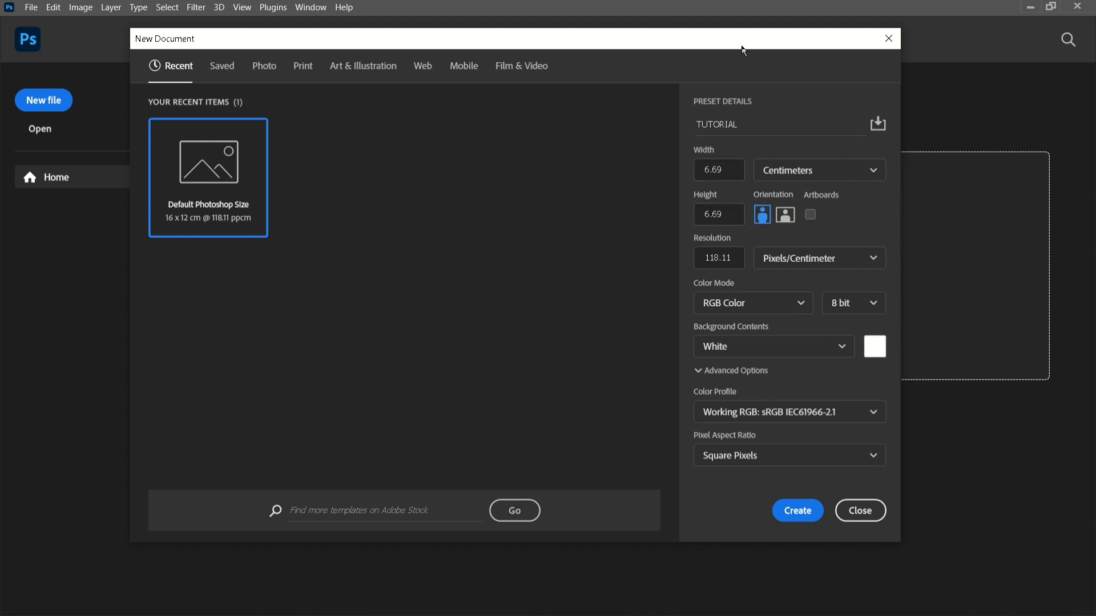
pyautogui.moveTo(734, 46); pyautogui.dragTo(728, 33)
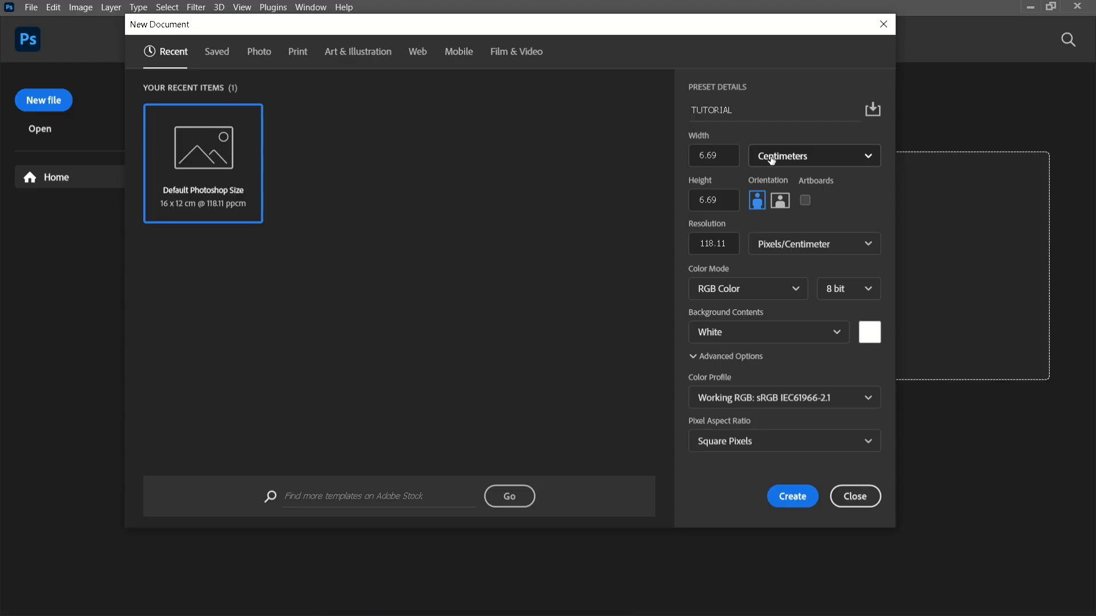
pyautogui.click(772, 161)
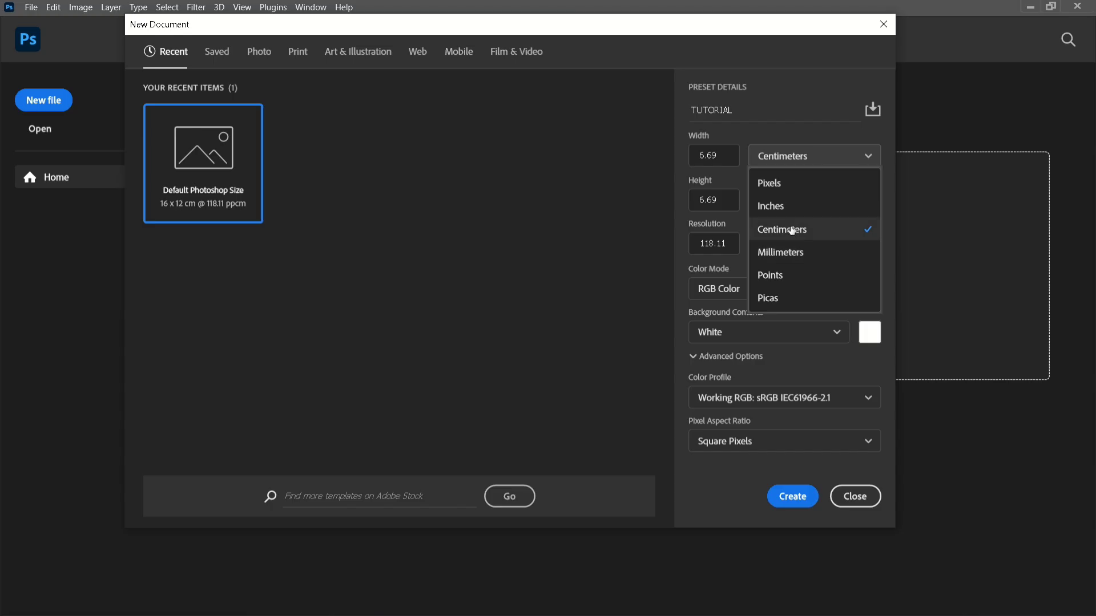
pyautogui.click(788, 162)
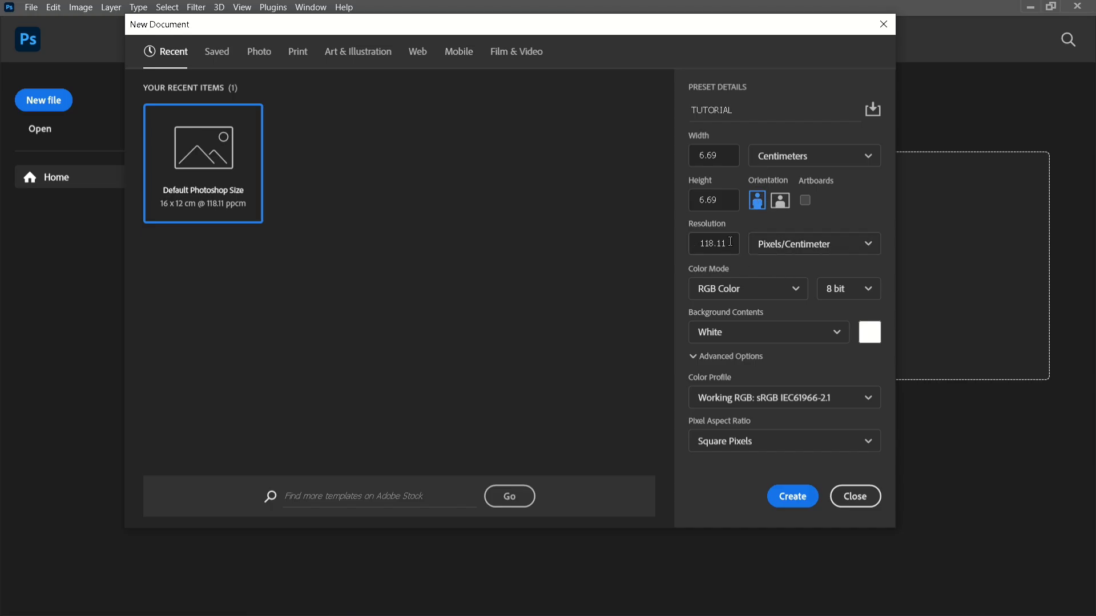
# Create the document with a resolution of 300 pixels/centimeter and unlock its background layer.
pyautogui.click(695, 247)
pyautogui.write('300')
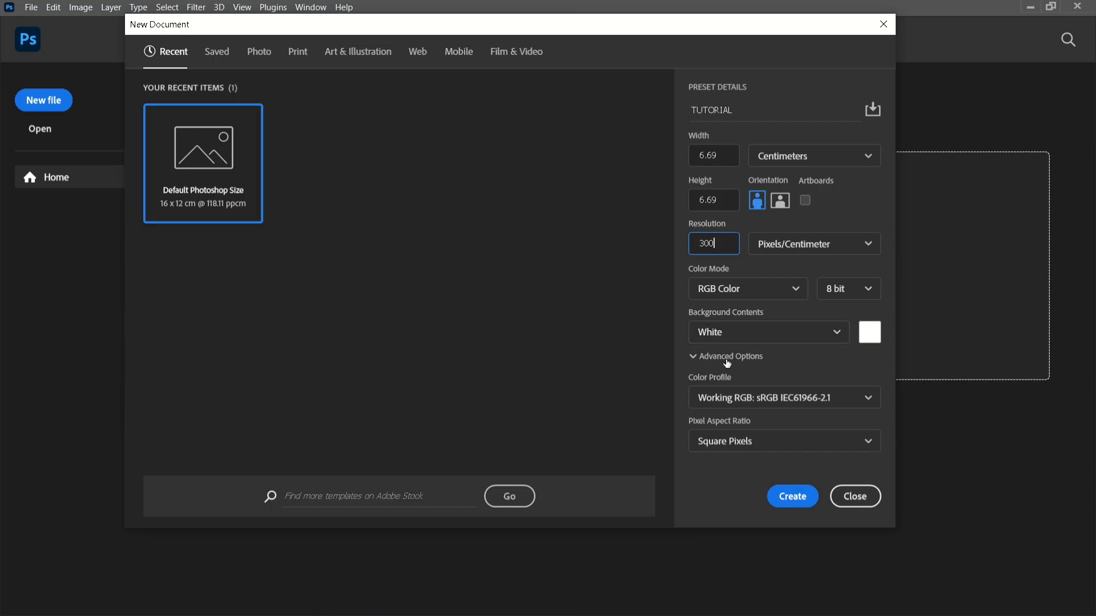
pyautogui.click(794, 501)
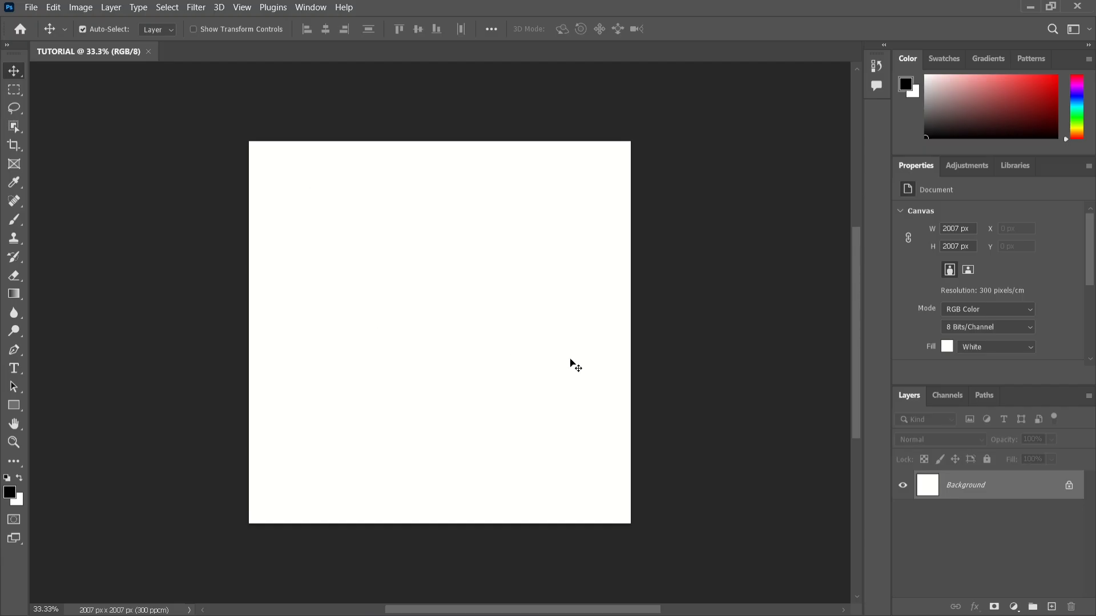
pyautogui.click(1069, 487)
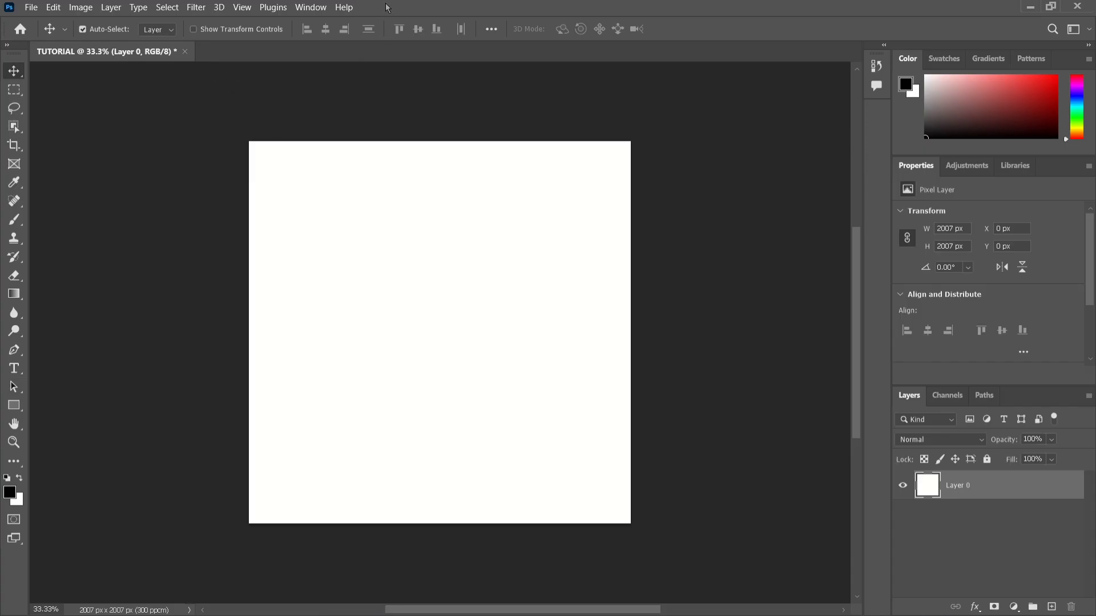
pyautogui.moveTo(391, 9)
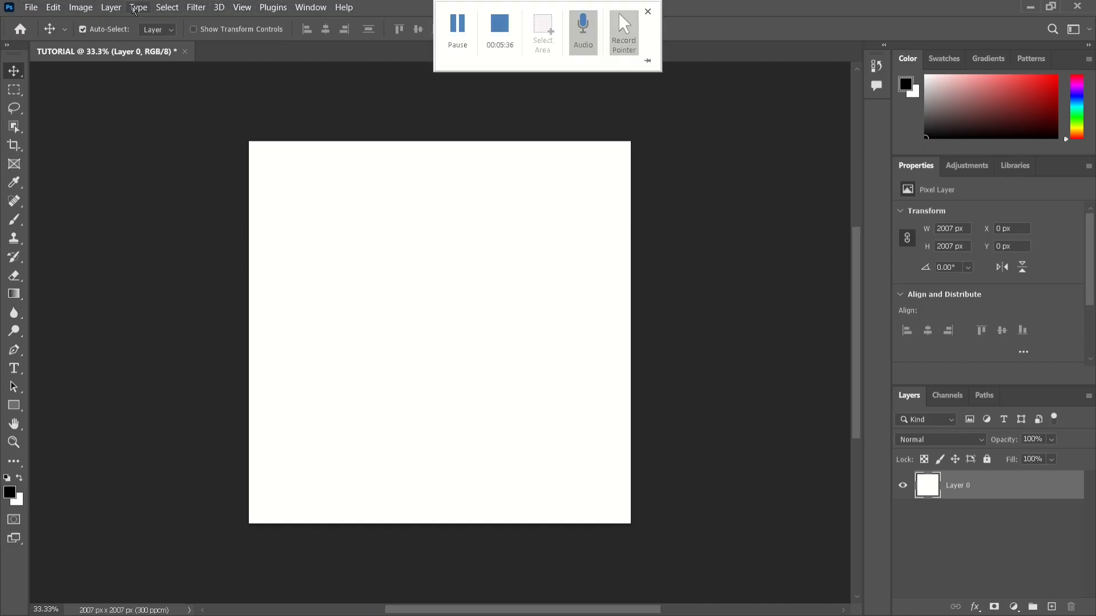
pyautogui.click(29, 8)
pyautogui.click(53, 8)
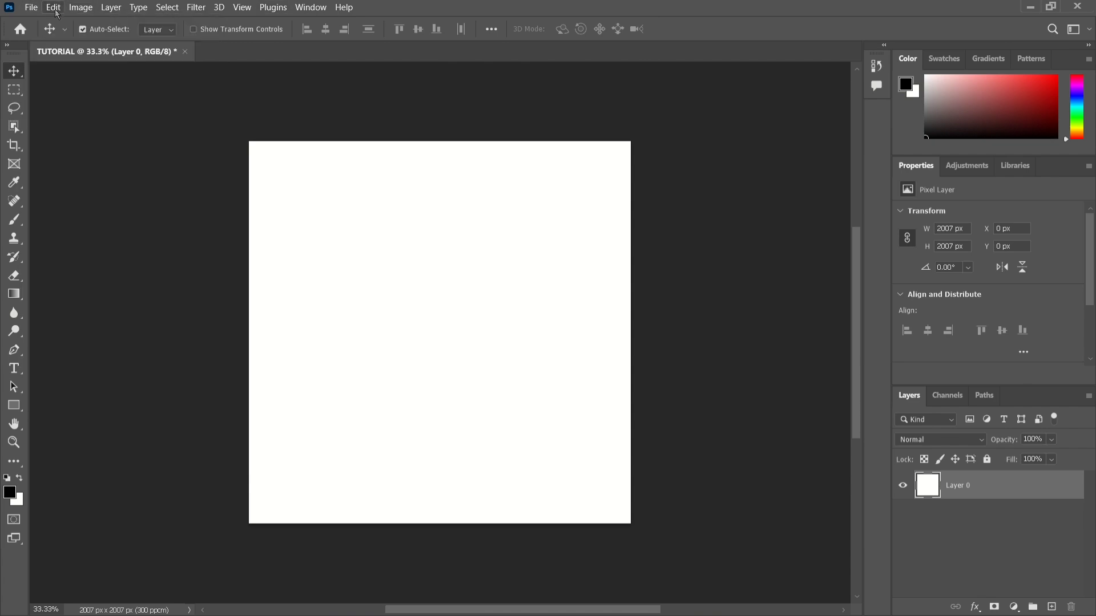
pyautogui.click(80, 8)
pyautogui.moveTo(31, 7)
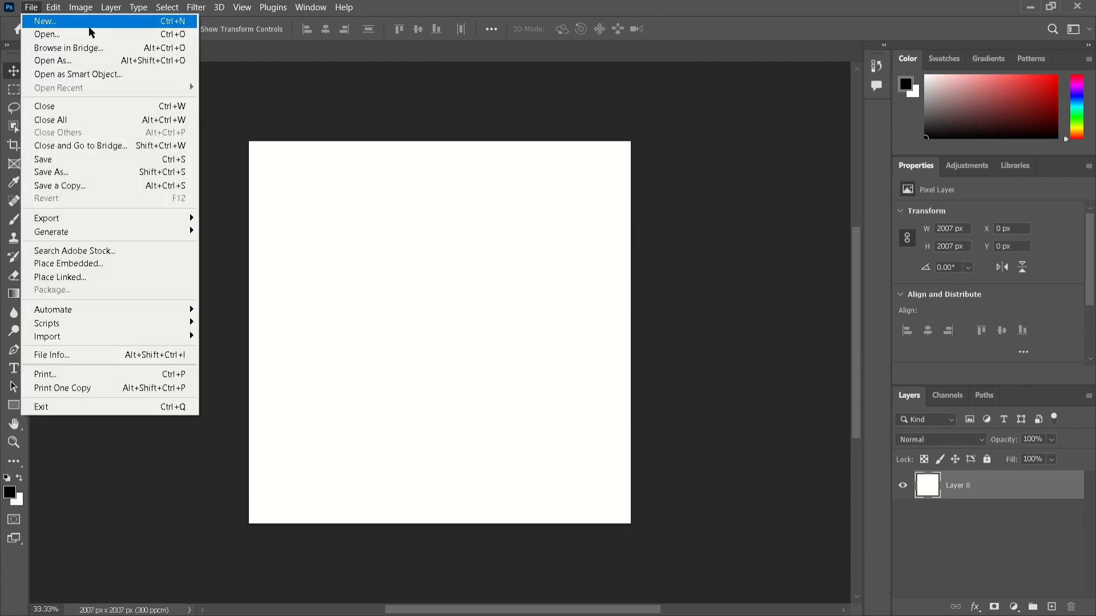
pyautogui.click(219, 95)
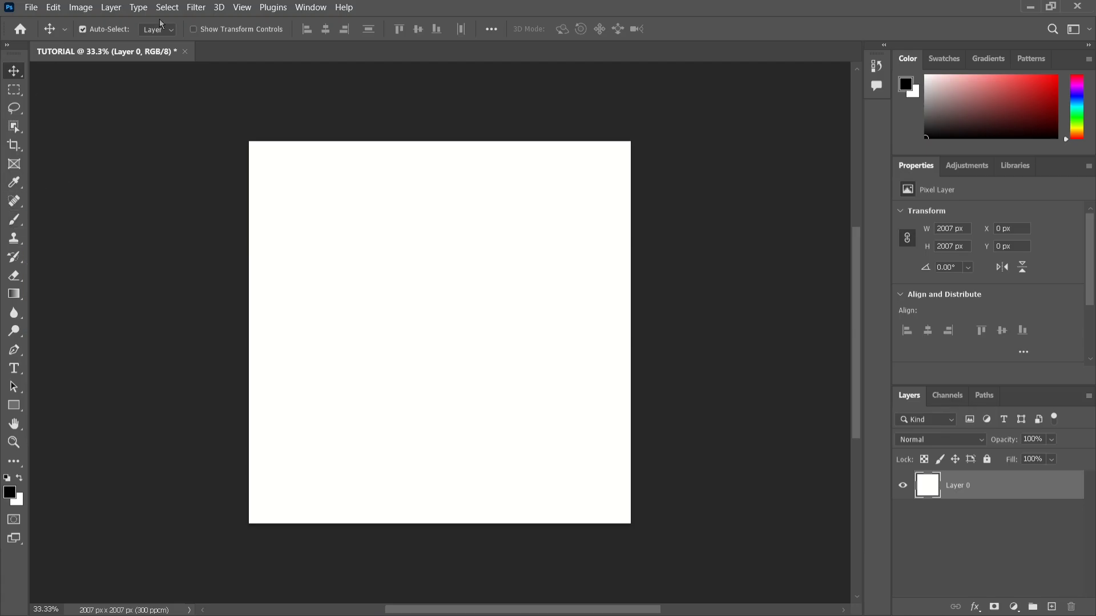
pyautogui.click(31, 8)
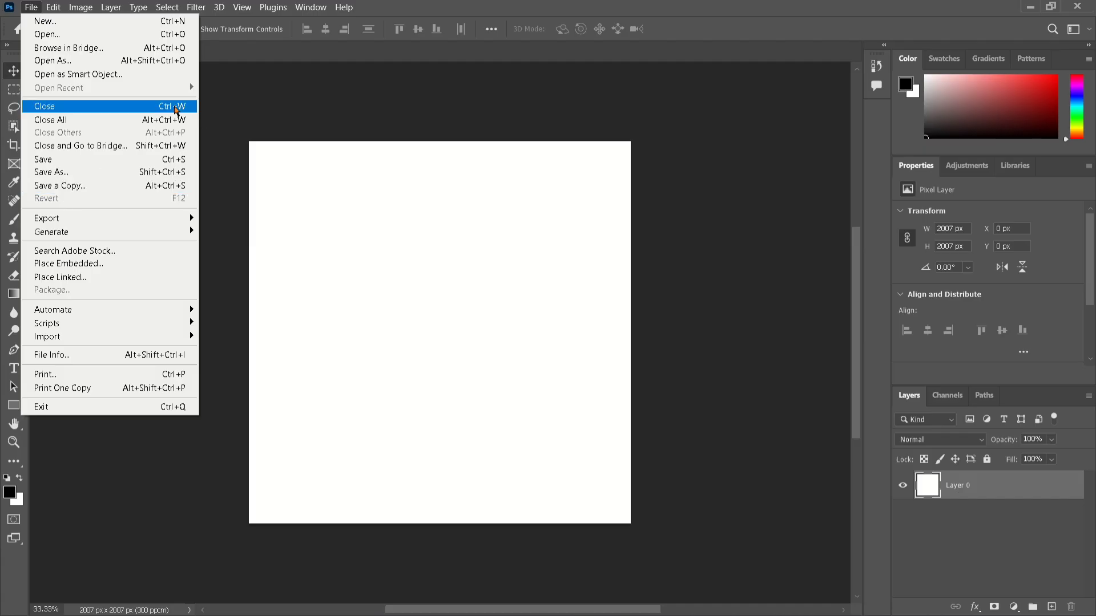
pyautogui.click(225, 120)
pyautogui.click(60, 9)
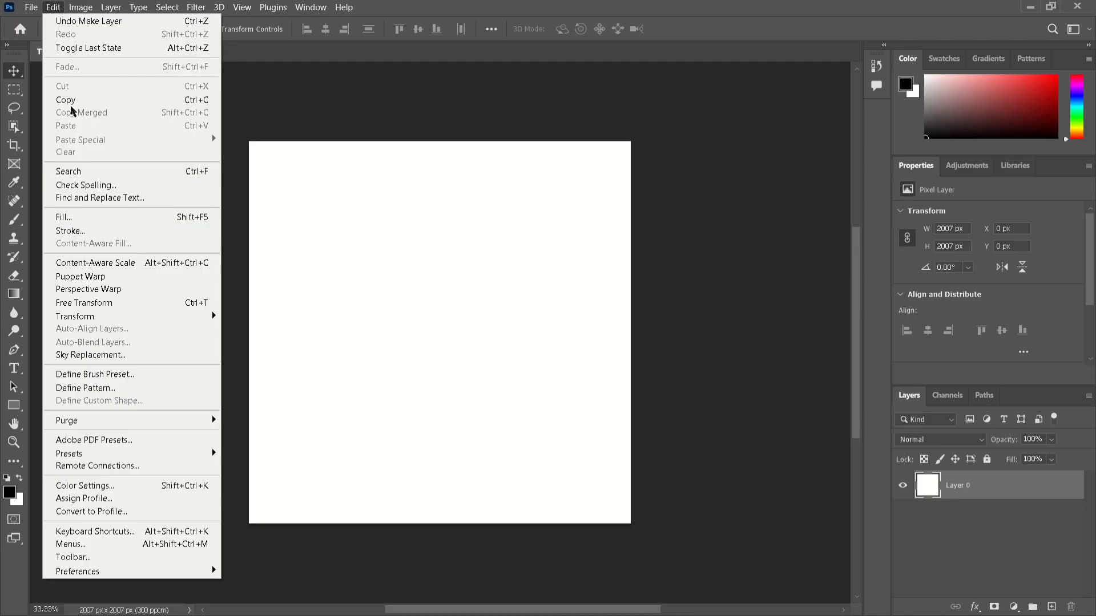
pyautogui.click(81, 8)
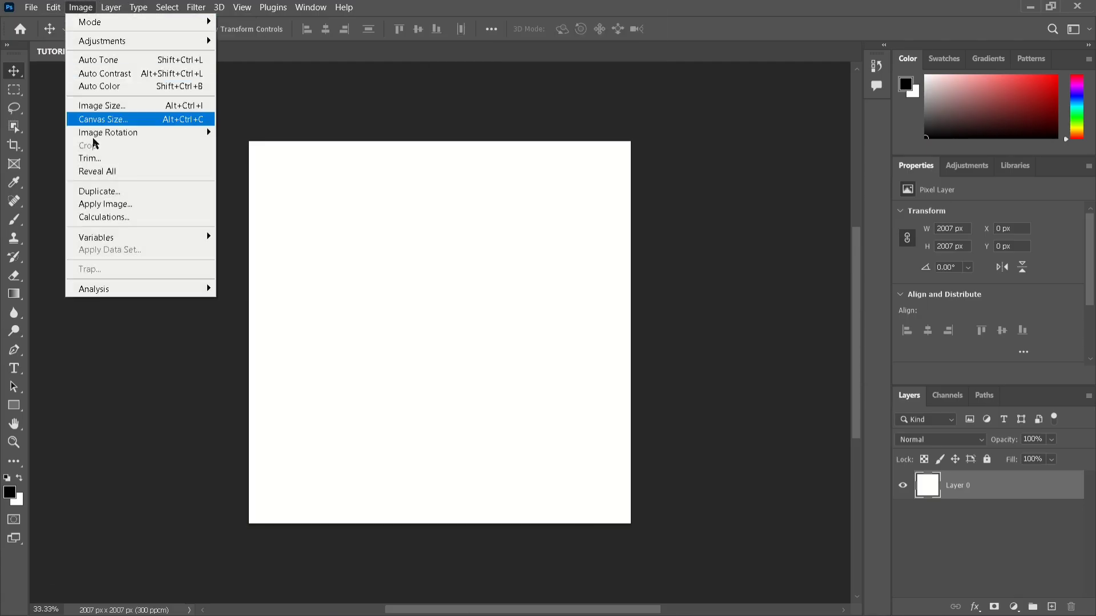
pyautogui.click(248, 86)
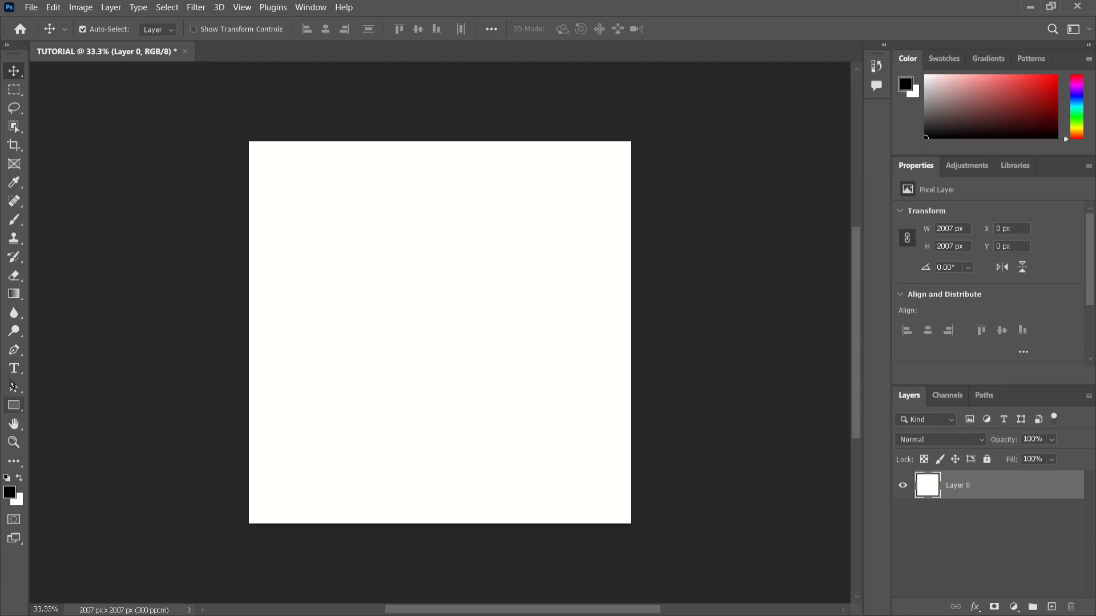
# Draw a black rectangle about 835 by 898 px in the upper middle of the canvas with the Rectangle tool.
pyautogui.click(19, 407)
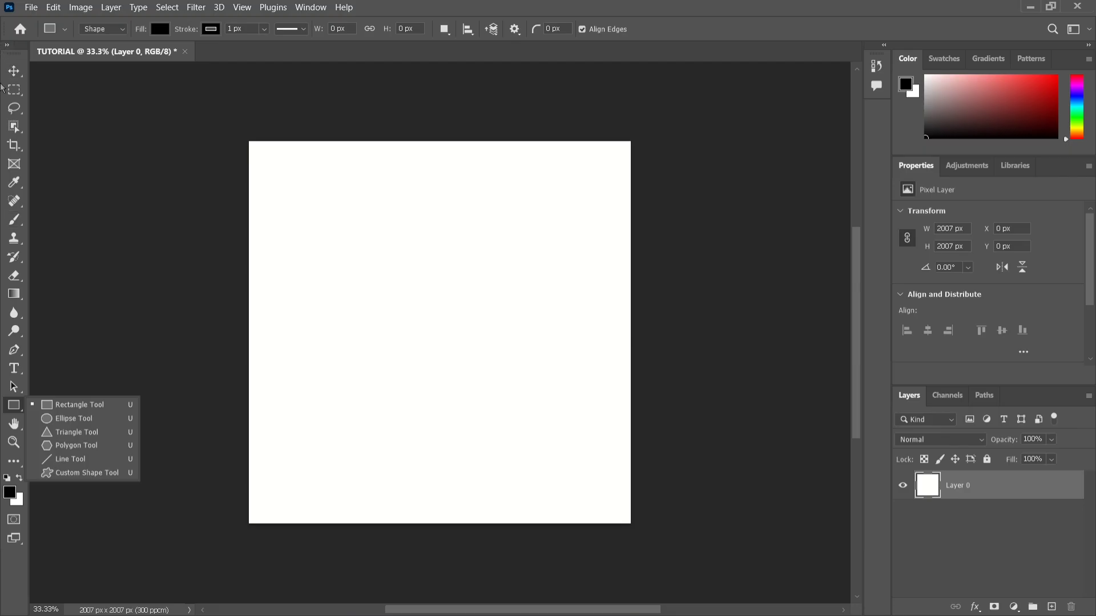
pyautogui.click(13, 406)
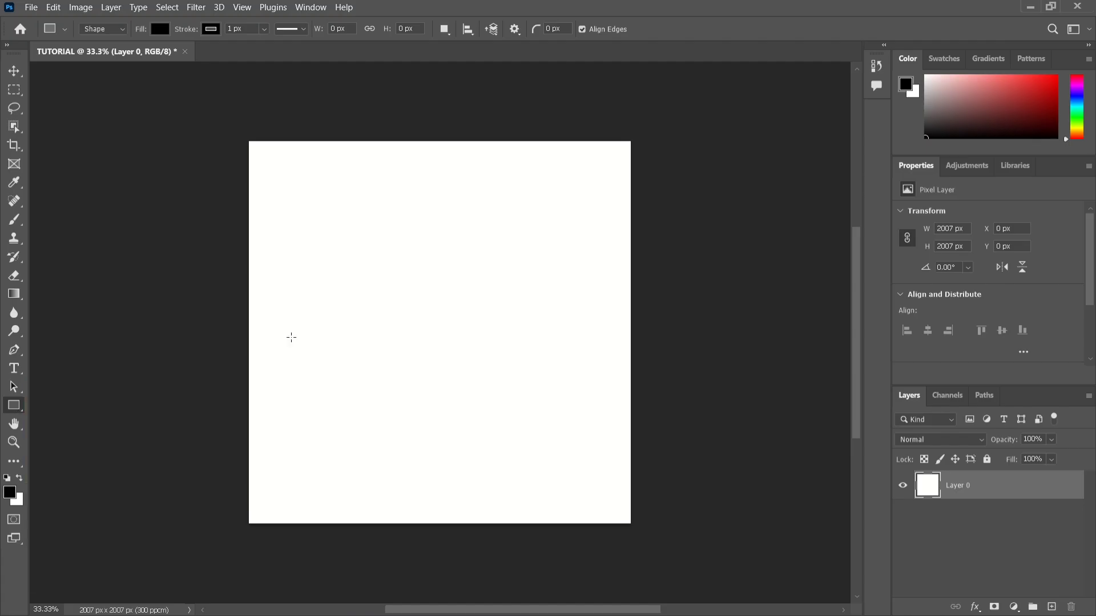
pyautogui.scroll(1, 14, 401)
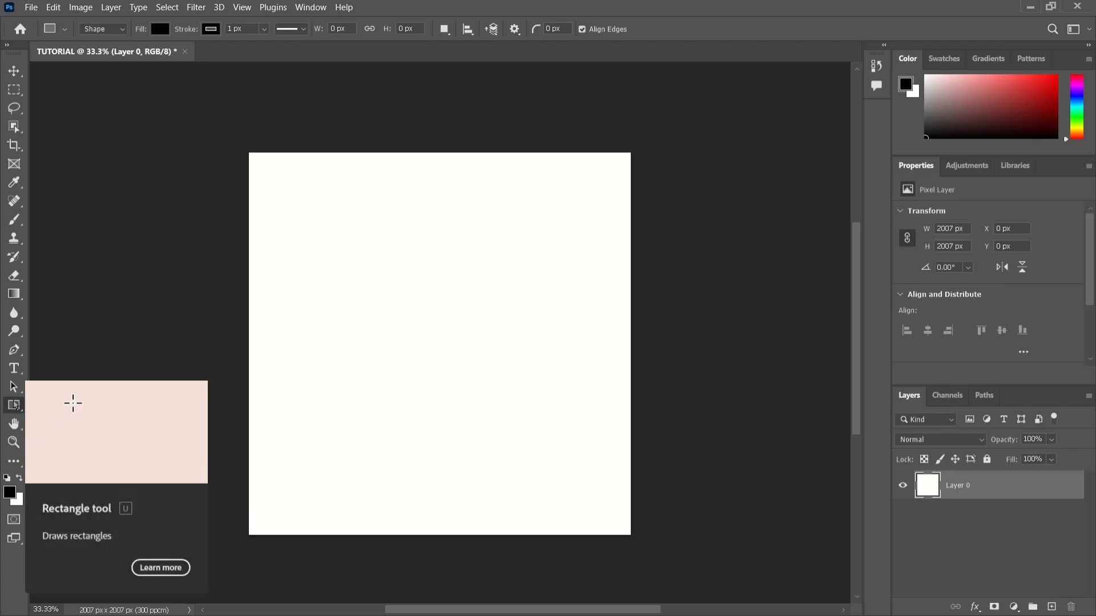
pyautogui.rightClick(15, 406)
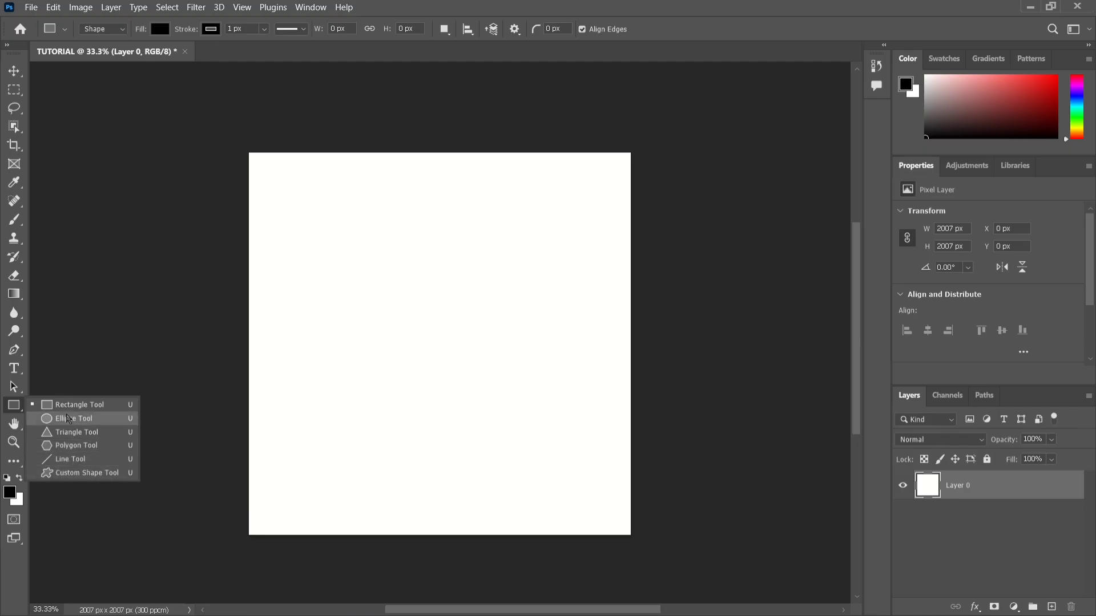
pyautogui.click(65, 411)
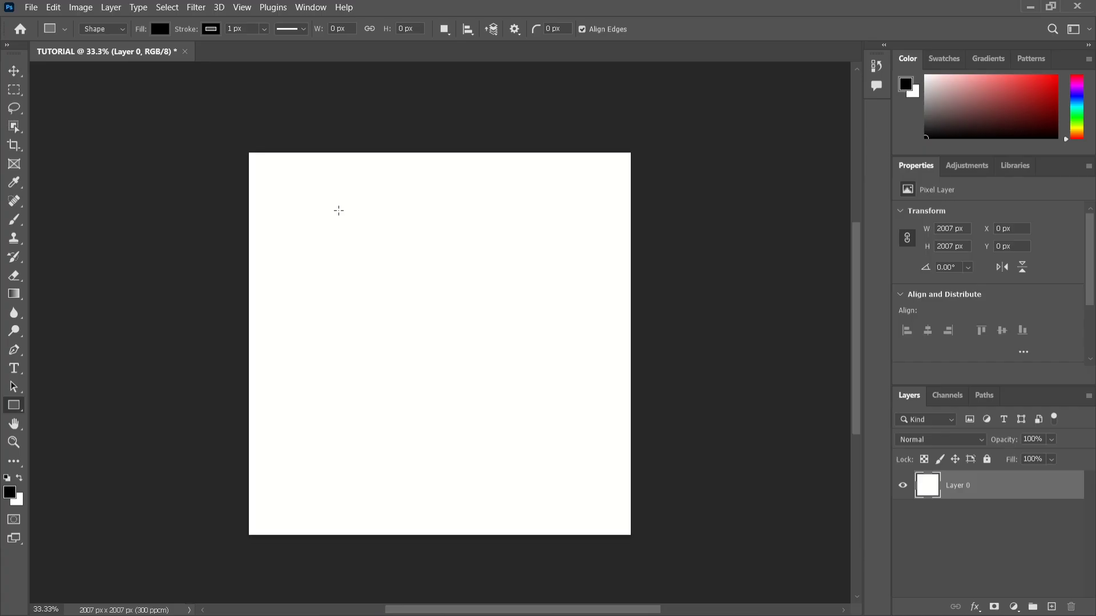
pyautogui.moveTo(338, 211); pyautogui.dragTo(498, 382)
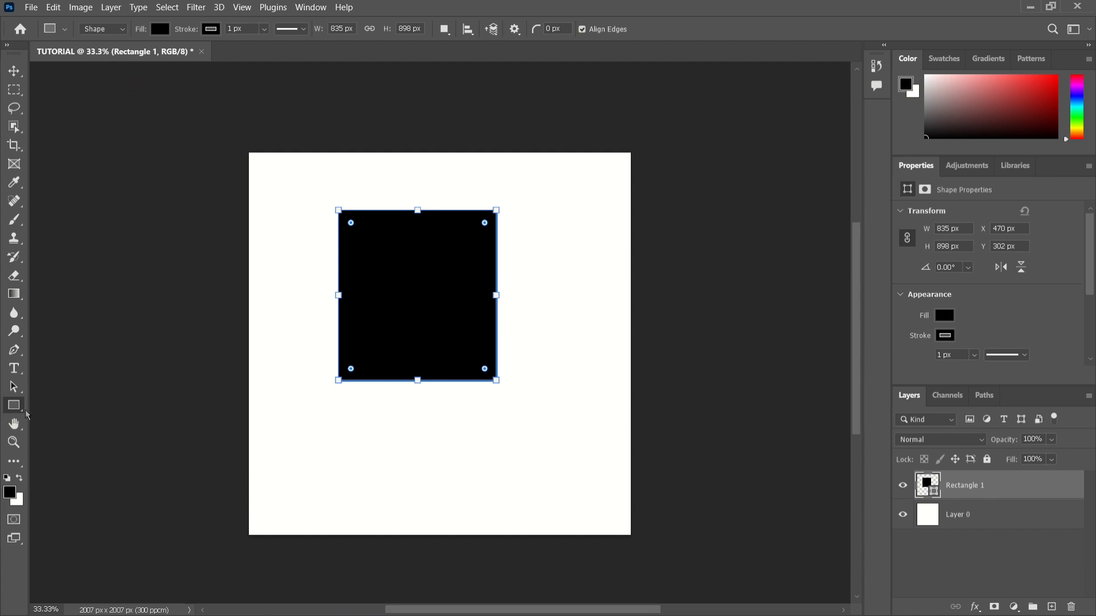
# Reposition the black rectangle with the Move tool to about X 512 px, Y 218 px.
pyautogui.click(14, 72)
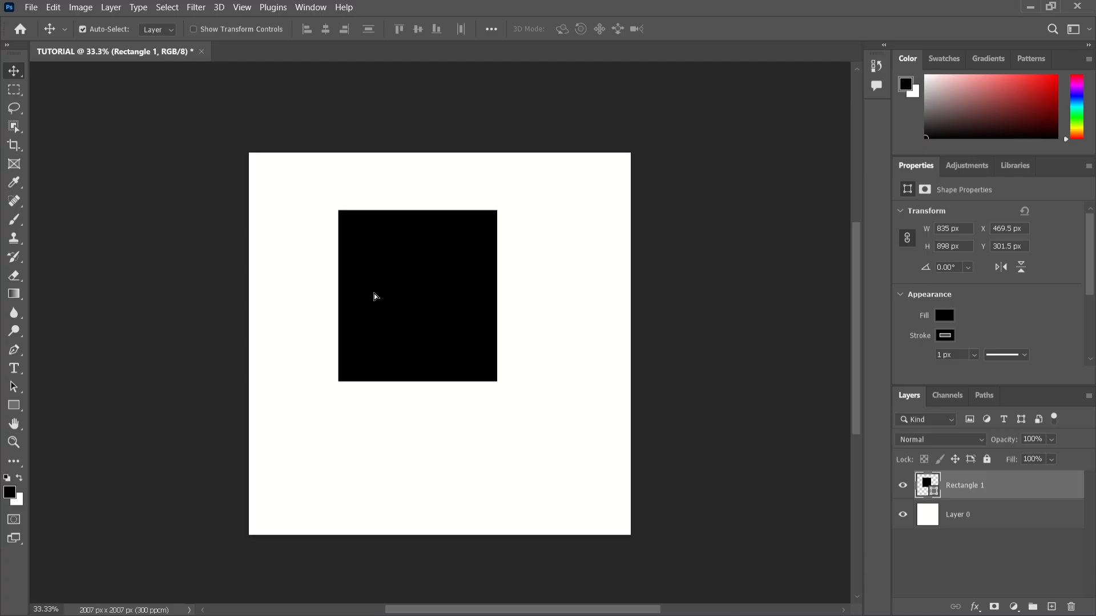
pyautogui.moveTo(375, 296)
pyautogui.mouseDown()
pyautogui.moveTo(387, 334)
pyautogui.moveTo(335, 268)
pyautogui.moveTo(384, 362)
pyautogui.moveTo(313, 306)
pyautogui.moveTo(421, 264)
pyautogui.moveTo(313, 258)
pyautogui.moveTo(408, 270)
pyautogui.moveTo(373, 310)
pyautogui.mouseUp()
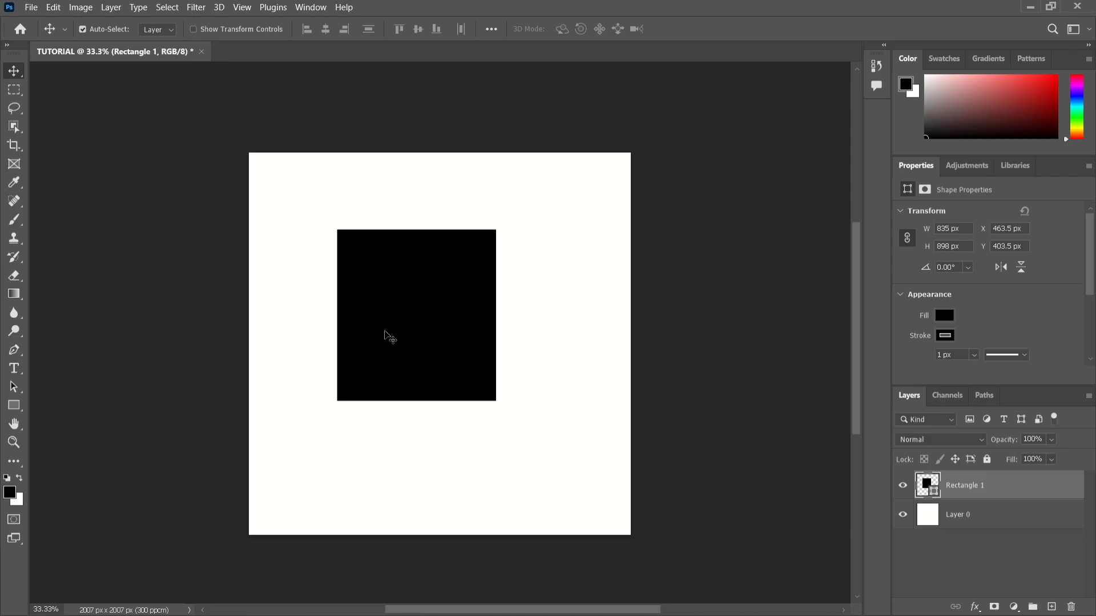
pyautogui.moveTo(385, 332); pyautogui.dragTo(394, 297)
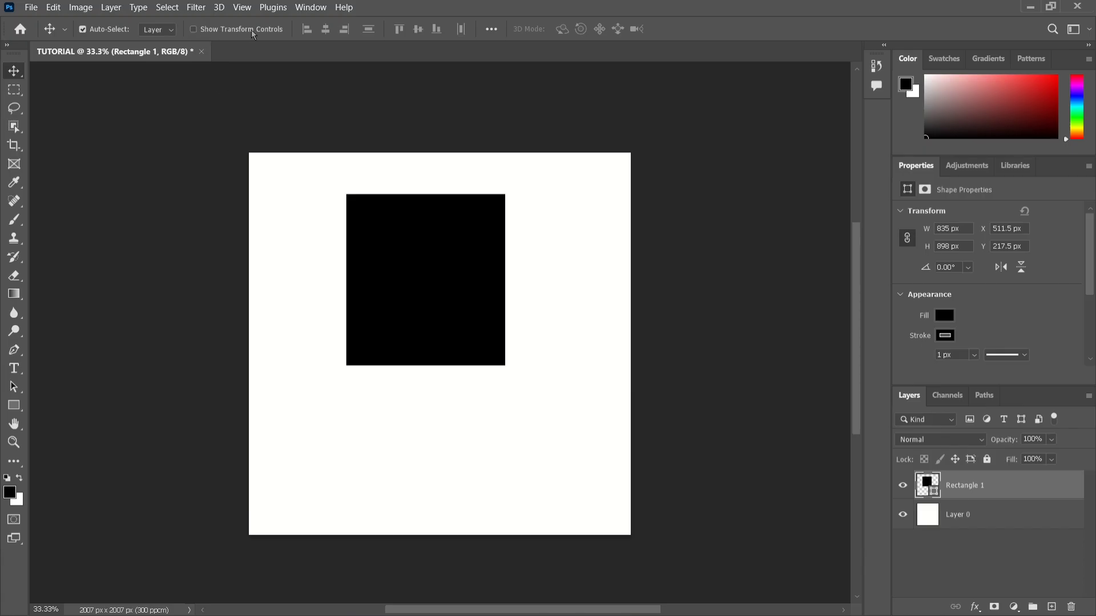
# Turn on the transform controls and move the black rectangle to about X 635 px, Y 260 px.
pyautogui.click(194, 29)
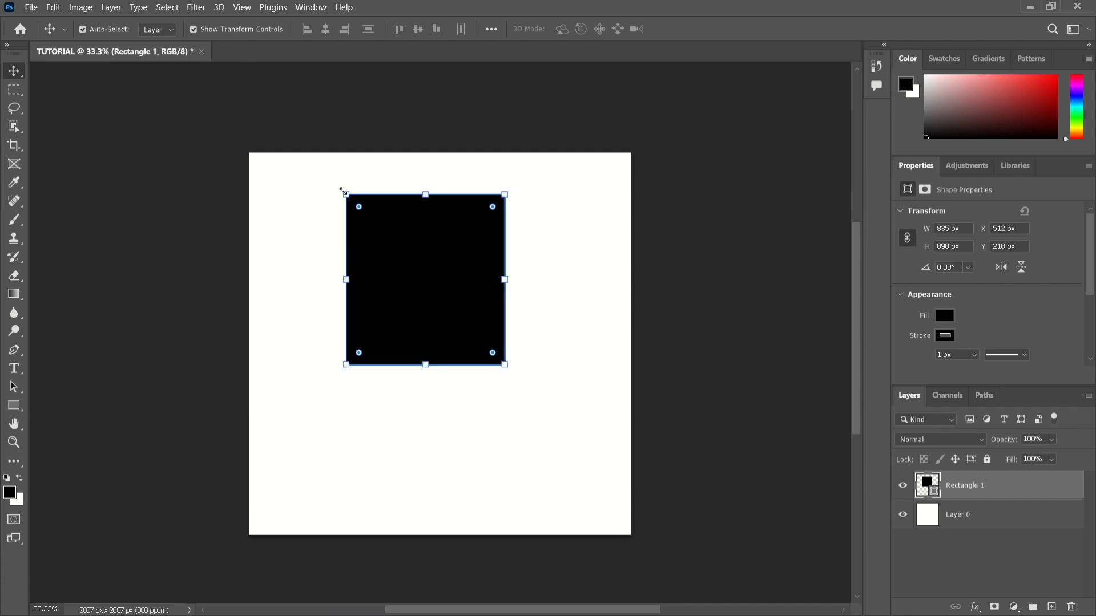
pyautogui.click(194, 30)
pyautogui.click(194, 29)
pyautogui.moveTo(418, 263)
pyautogui.mouseDown()
pyautogui.moveTo(421, 279)
pyautogui.moveTo(384, 262)
pyautogui.moveTo(384, 301)
pyautogui.moveTo(374, 287)
pyautogui.moveTo(437, 266)
pyautogui.mouseUp()
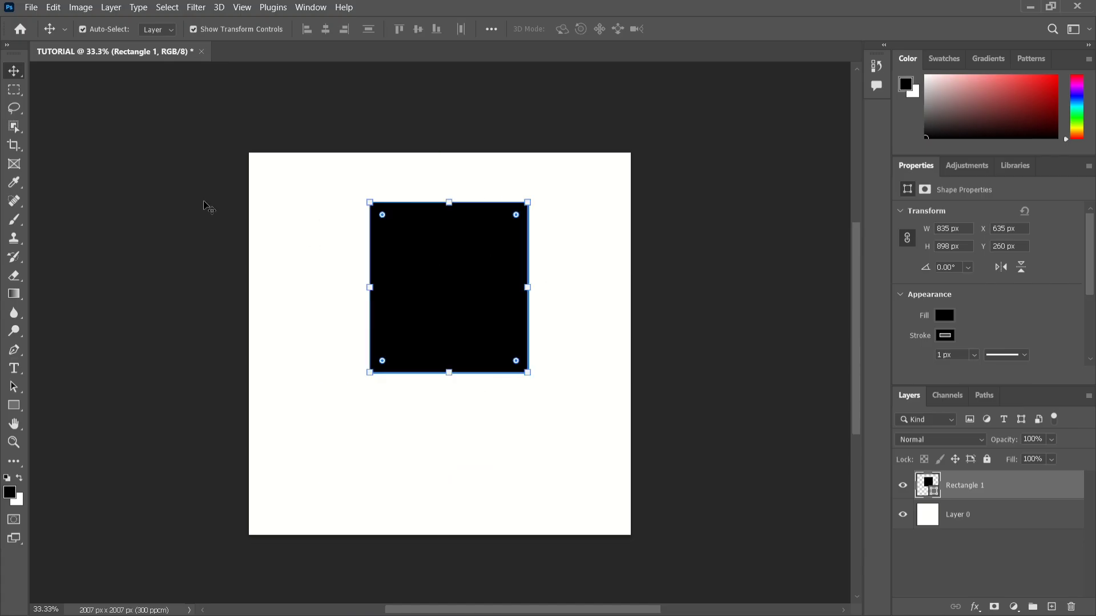
# Make a rectangular marquee selection that surrounds the whole black rectangle with a margin.
pyautogui.rightClick(15, 74)
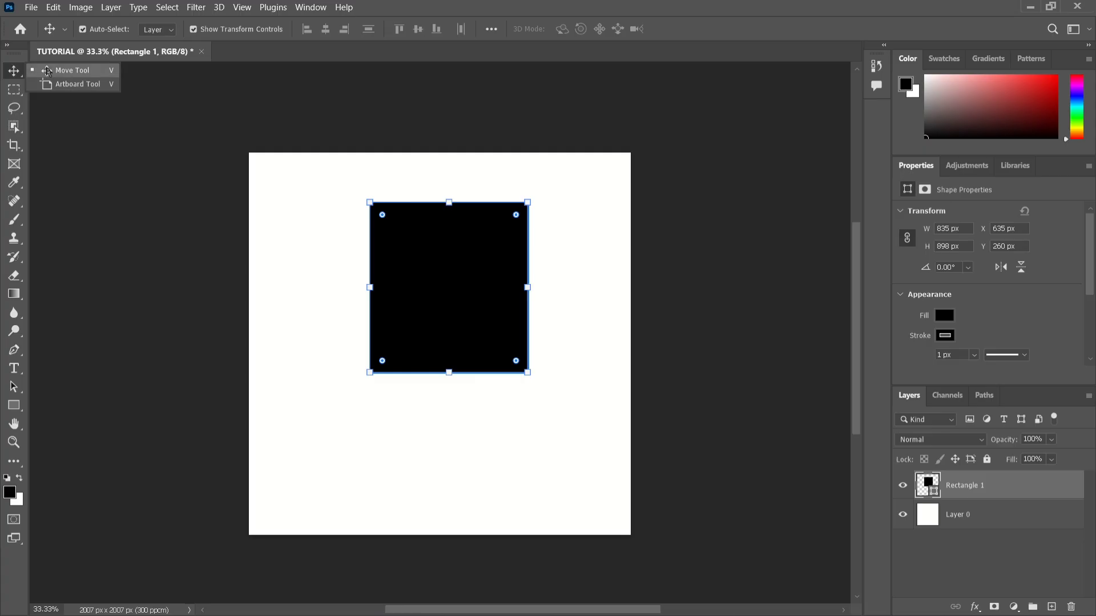
pyautogui.click(9, 91)
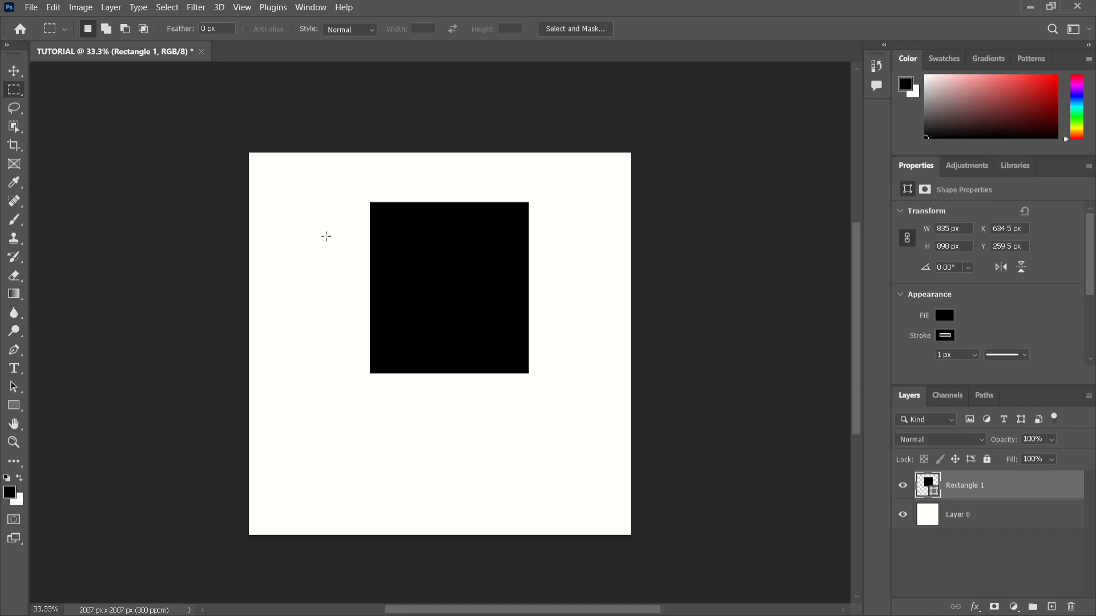
pyautogui.moveTo(299, 198); pyautogui.dragTo(564, 409)
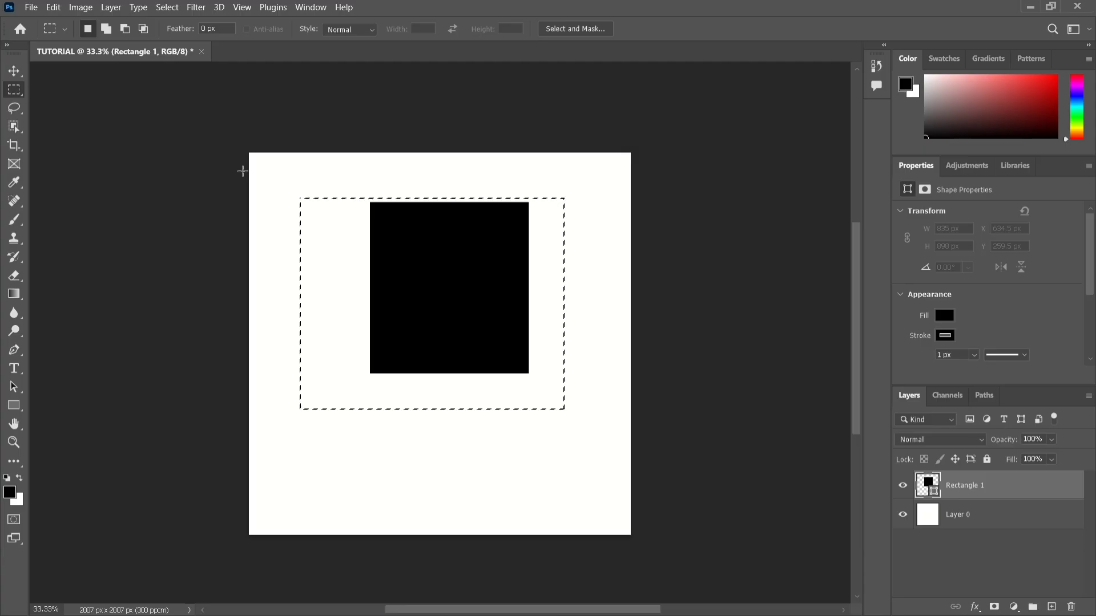
# Make a tall rectangular marquee selection near the canvas's left edge, reaching down past the black rectangle.
pyautogui.moveTo(251, 169); pyautogui.dragTo(361, 441)
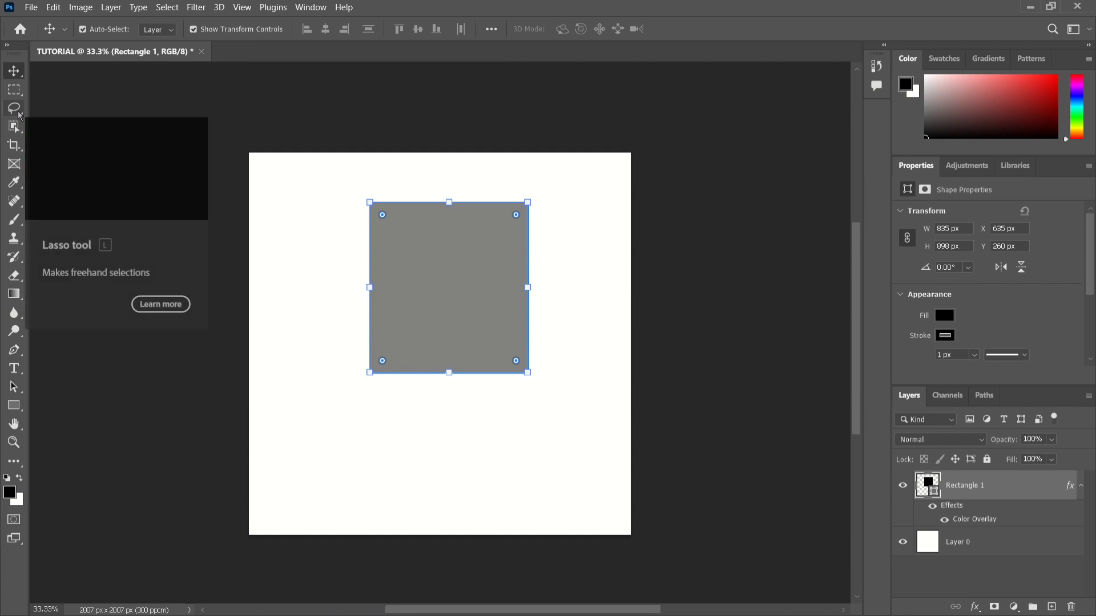
# Outline the whole gray rectangle with a freehand Lasso selection that leaves a wide margin below it, and deselect it.
pyautogui.click(17, 112)
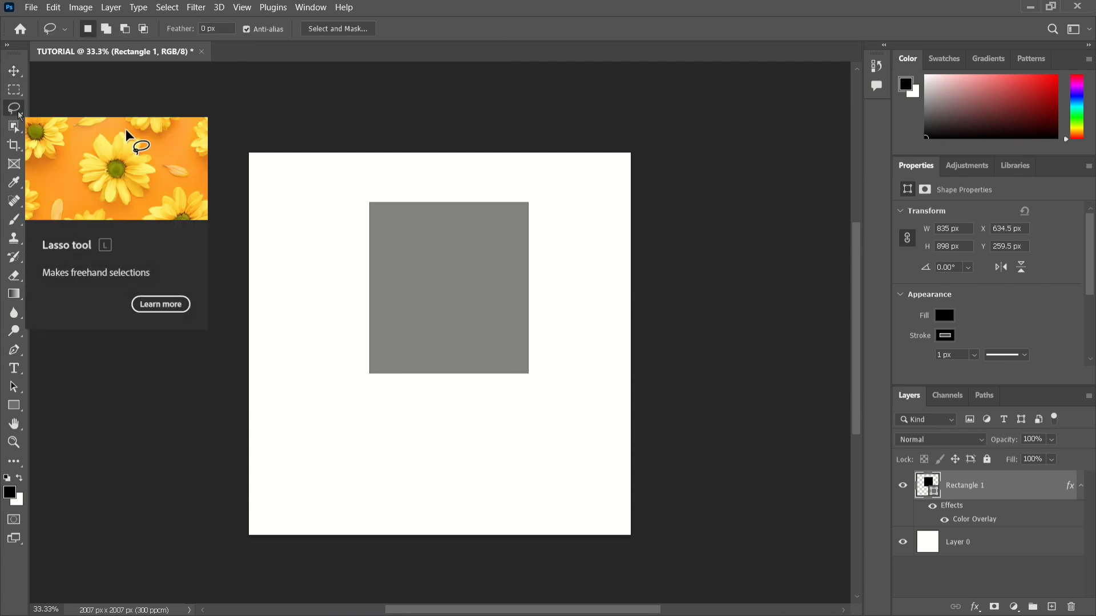
pyautogui.rightClick(19, 113)
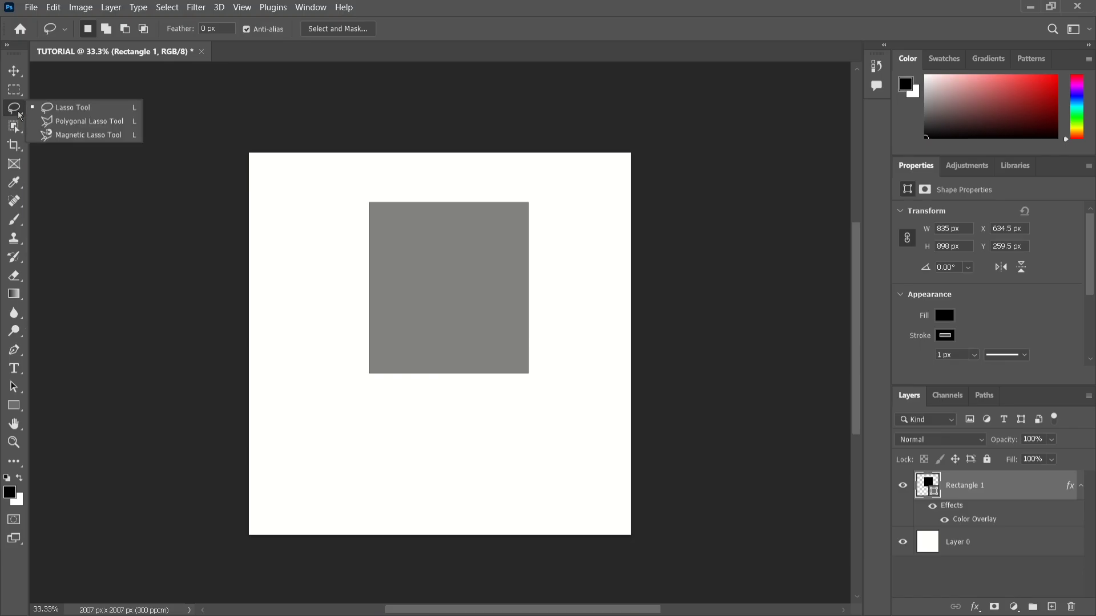
pyautogui.click(69, 112)
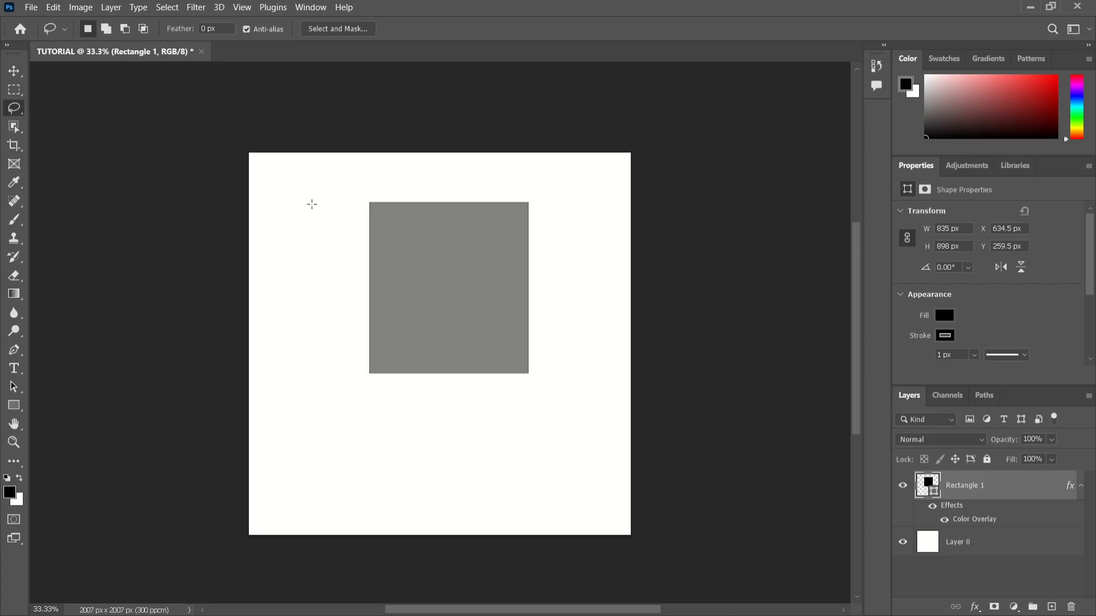
pyautogui.moveTo(312, 204)
pyautogui.mouseDown()
pyautogui.moveTo(332, 253)
pyautogui.moveTo(329, 368)
pyautogui.moveTo(407, 448)
pyautogui.moveTo(577, 432)
pyautogui.moveTo(601, 379)
pyautogui.moveTo(596, 269)
pyautogui.moveTo(590, 243)
pyautogui.moveTo(533, 197)
pyautogui.moveTo(446, 185)
pyautogui.moveTo(338, 200)
pyautogui.moveTo(311, 215)
pyautogui.mouseUp()
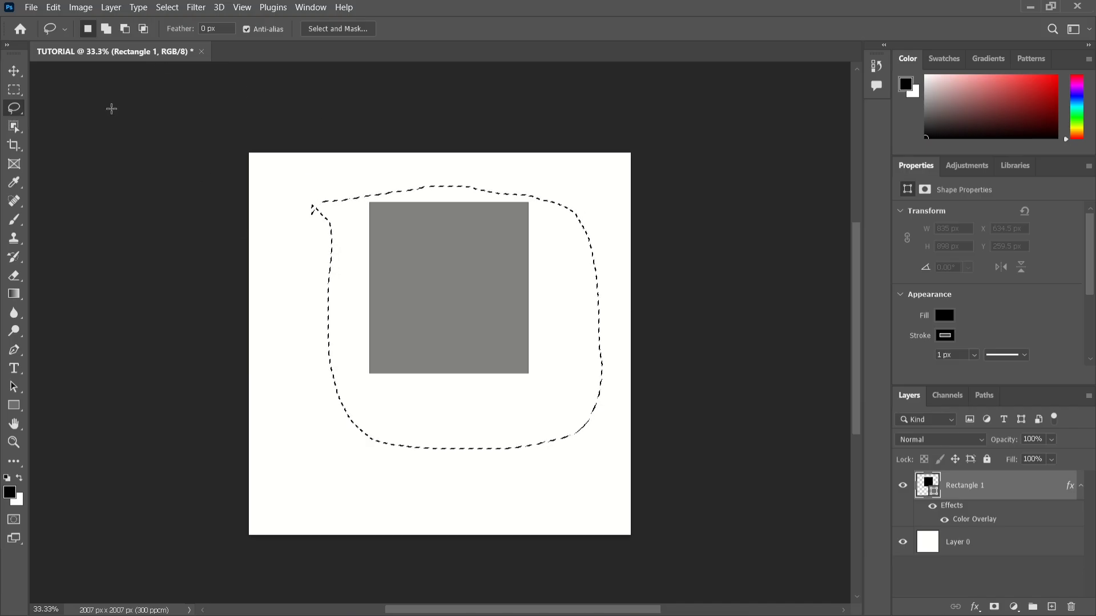
pyautogui.click(386, 266)
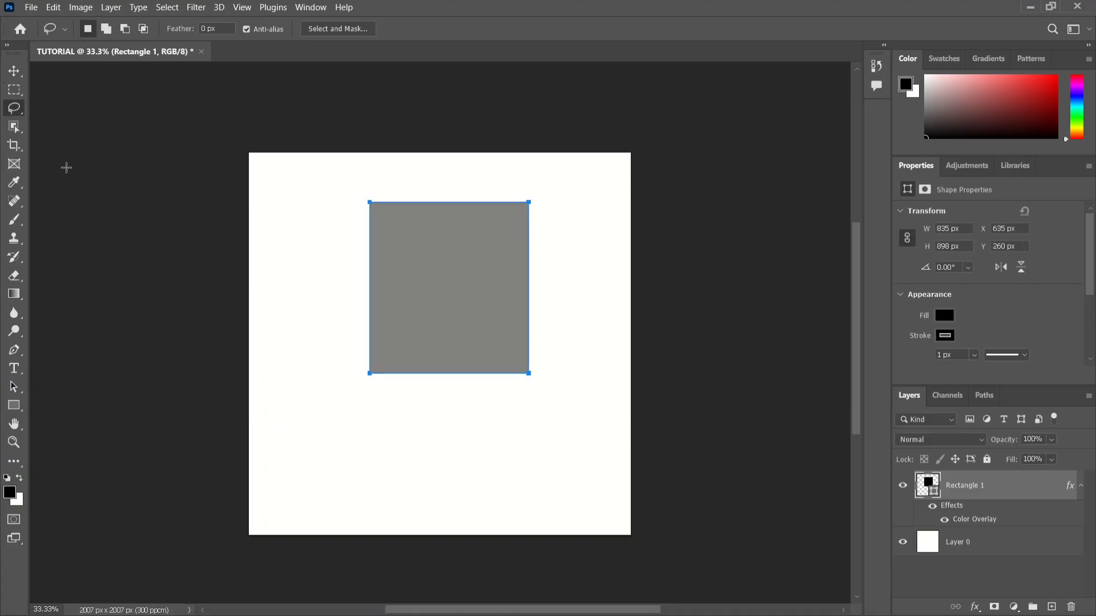
# Draw another freehand Lasso selection around the gray rectangle, cutting across its upper-right corner, and clear the selection.
pyautogui.rightClick(14, 108)
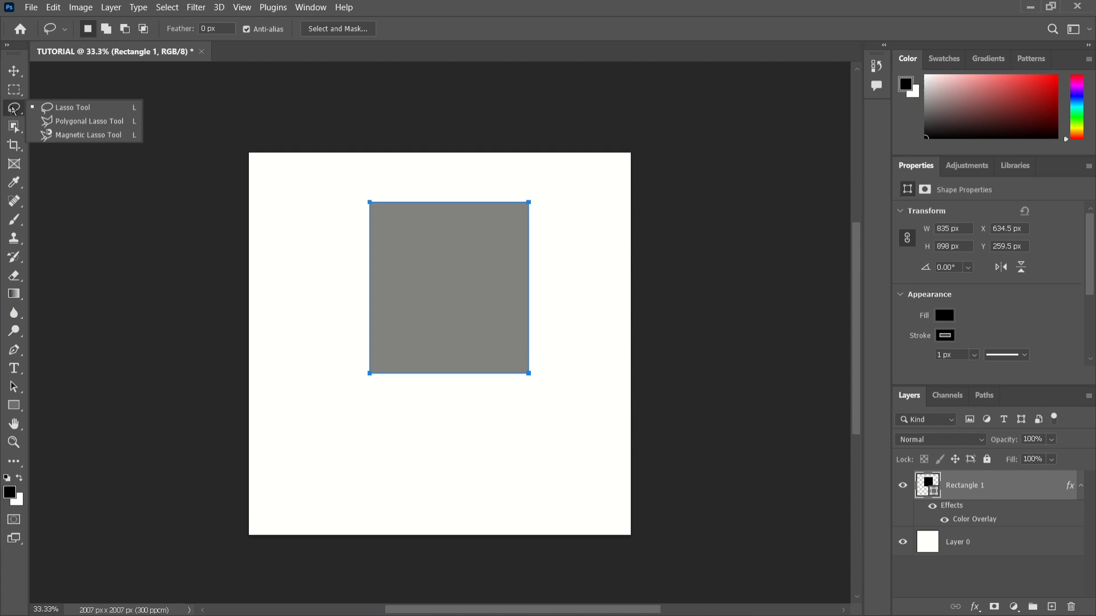
pyautogui.click(44, 112)
pyautogui.moveTo(315, 208)
pyautogui.mouseDown()
pyautogui.moveTo(498, 200)
pyautogui.moveTo(540, 227)
pyautogui.moveTo(562, 380)
pyautogui.moveTo(435, 444)
pyautogui.moveTo(329, 348)
pyautogui.moveTo(310, 294)
pyautogui.moveTo(308, 205)
pyautogui.mouseUp()
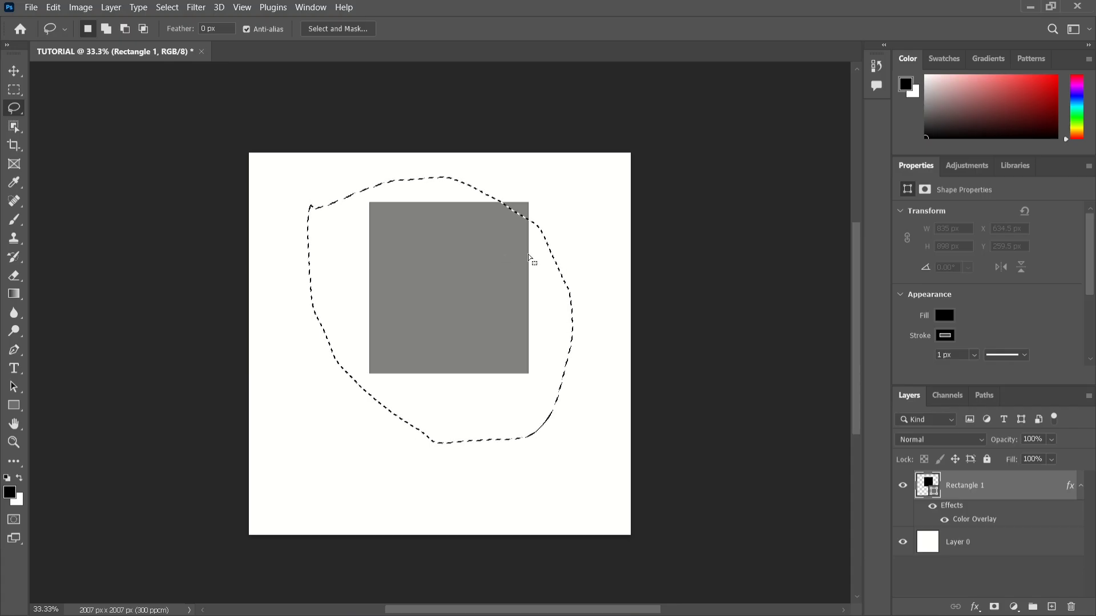
pyautogui.hotkey('ctrl', 'd')
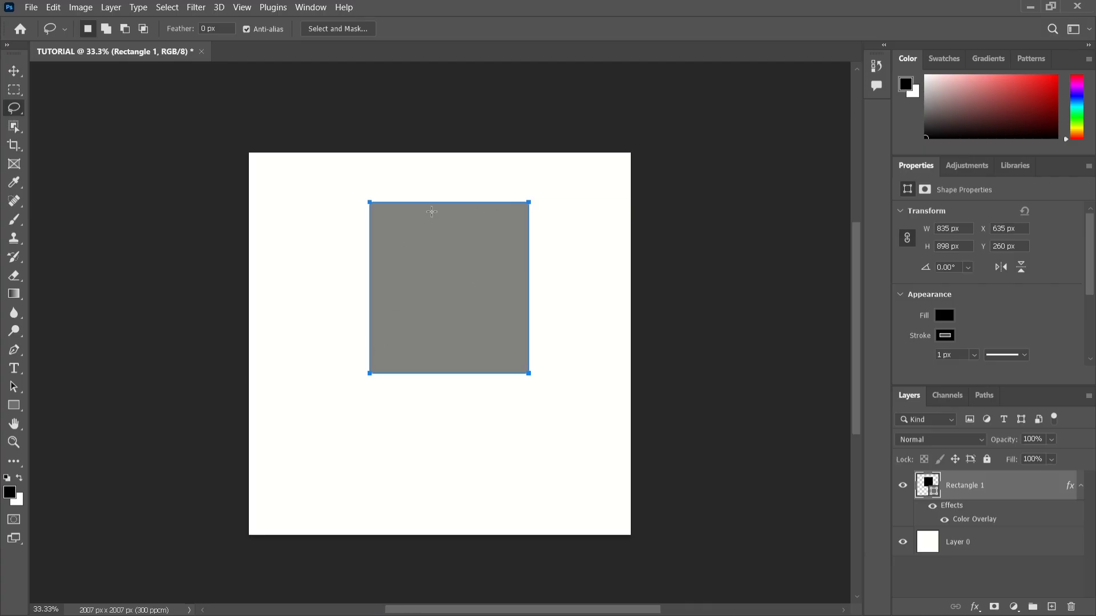
# Review the tool variants grouped with the Lasso, Rectangular Marquee and Object Selection tools.
pyautogui.click(19, 73)
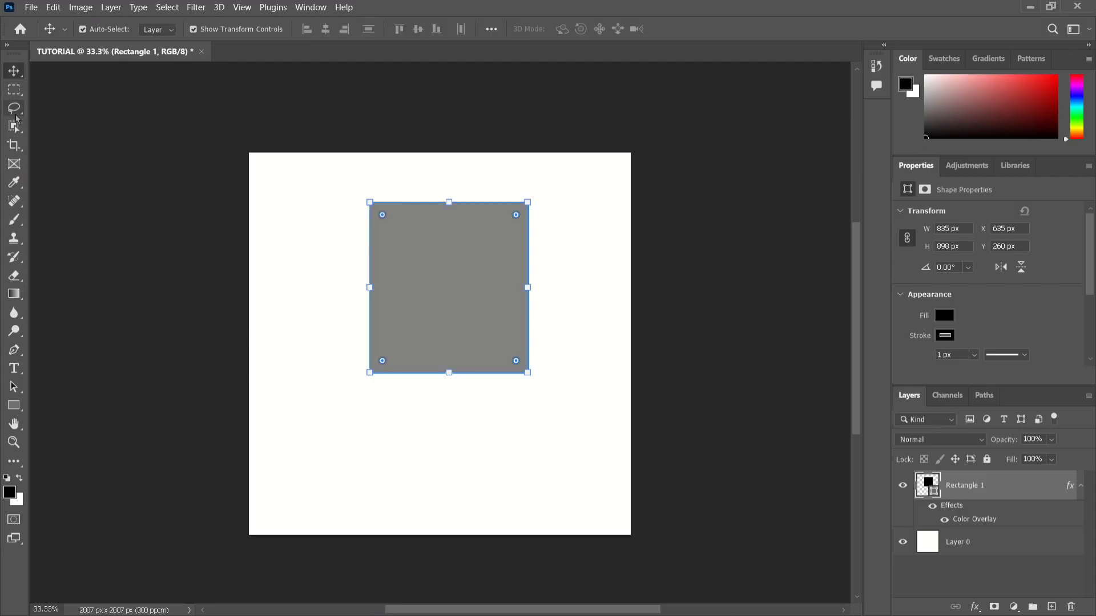
pyautogui.click(17, 116)
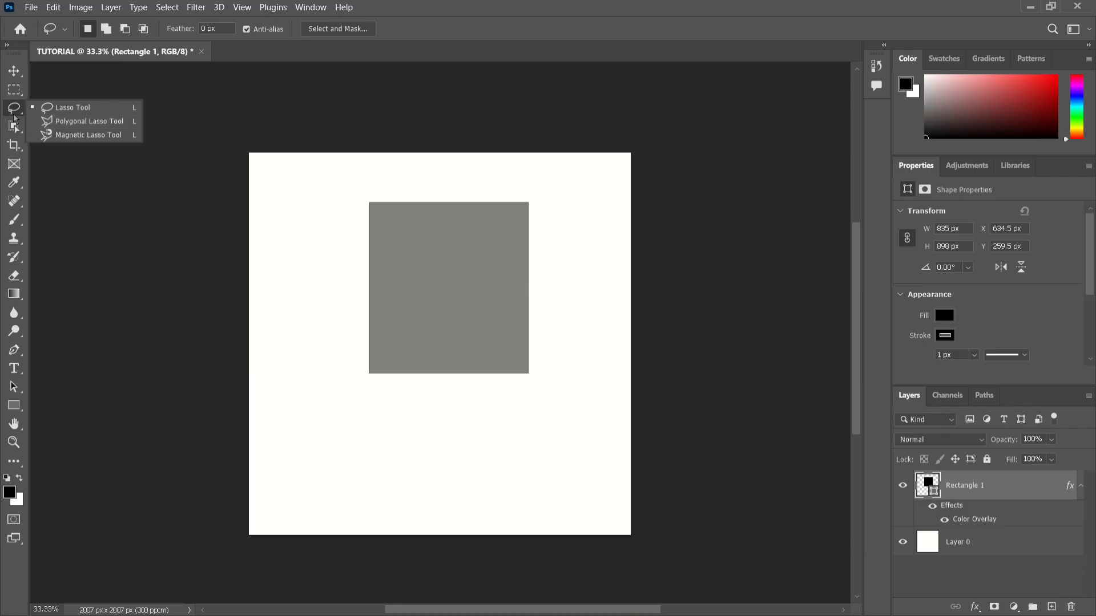
pyautogui.click(15, 118)
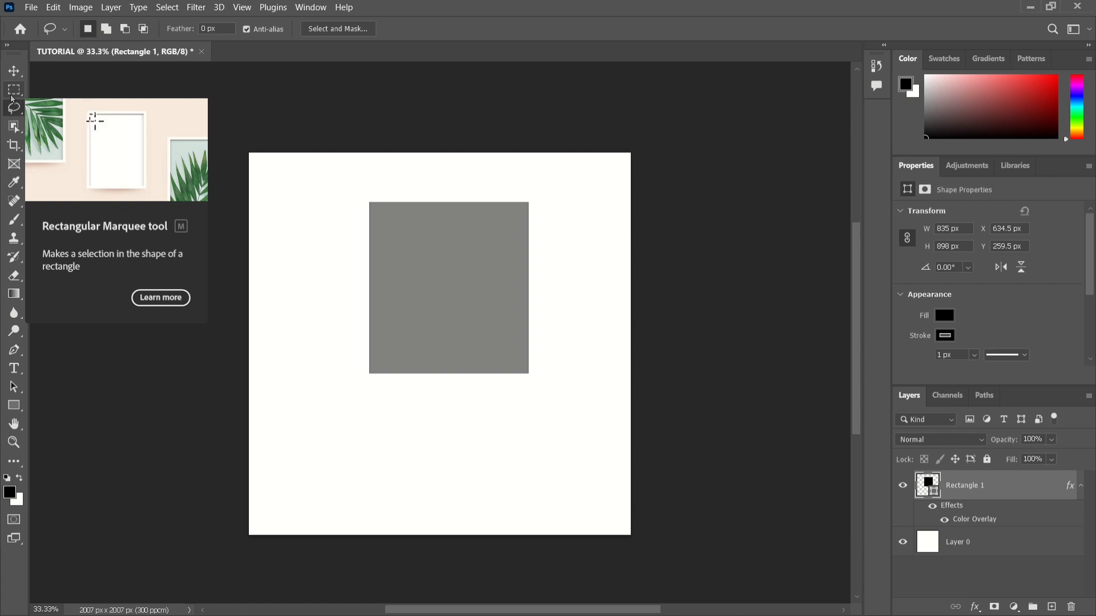
pyautogui.click(12, 97)
pyautogui.rightClick(13, 97)
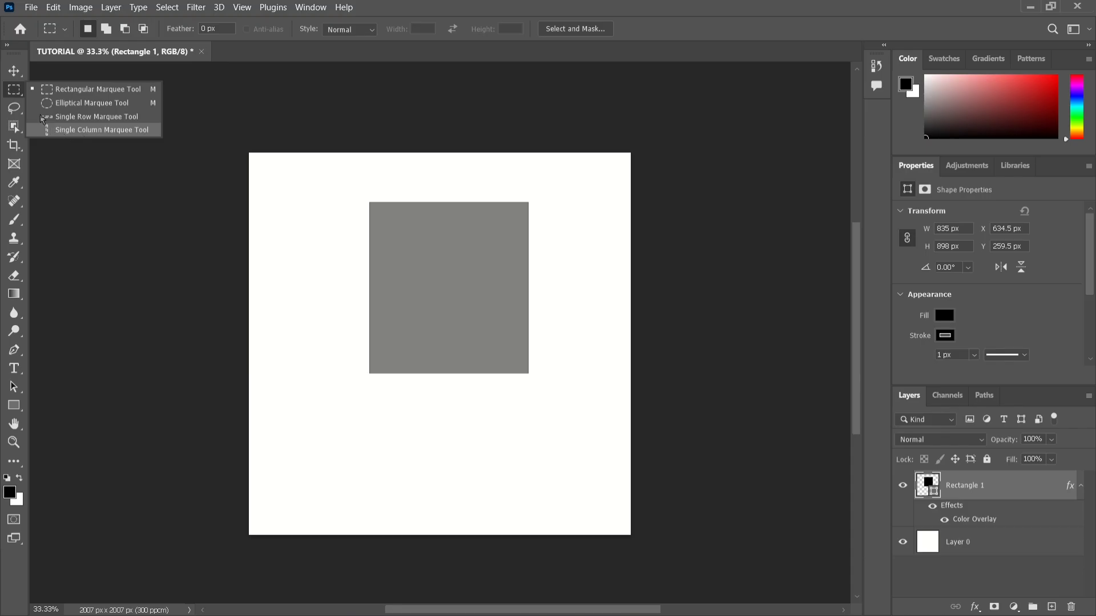
pyautogui.click(20, 114)
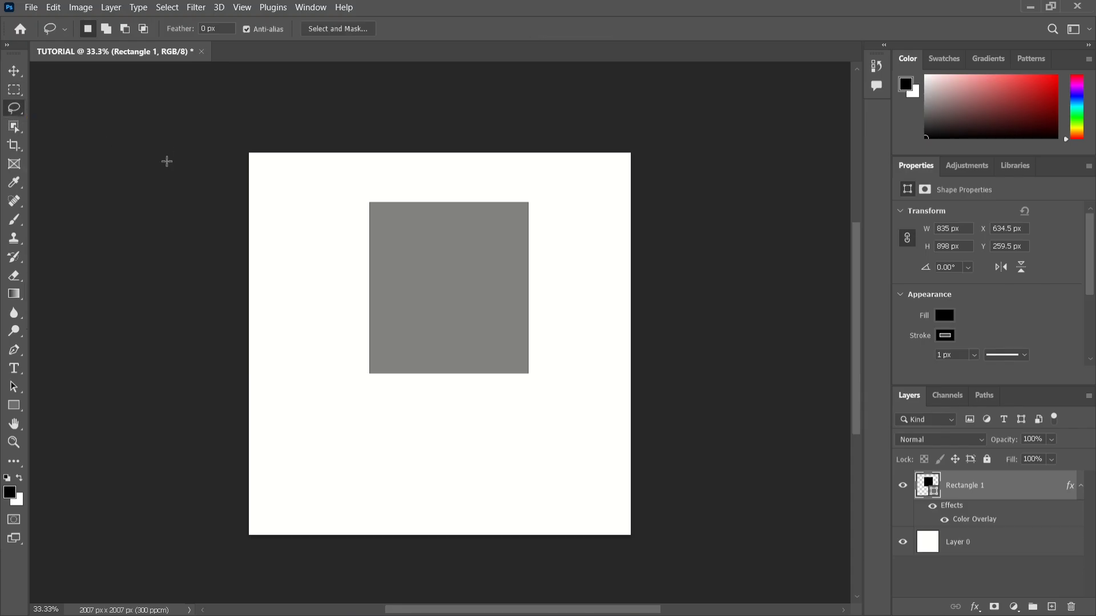
pyautogui.click(22, 128)
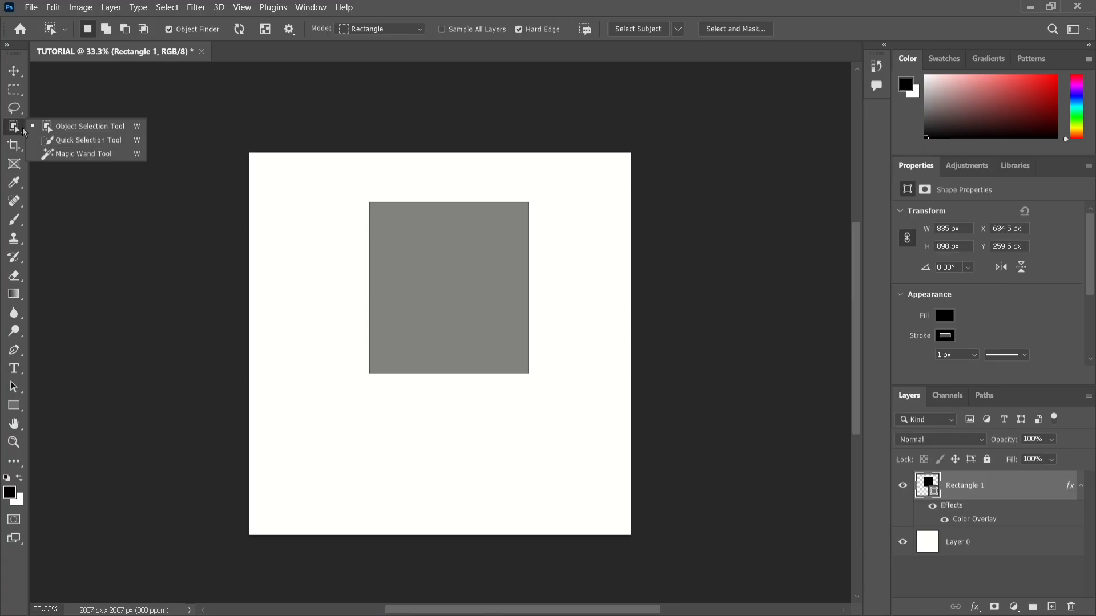
pyautogui.press('v')
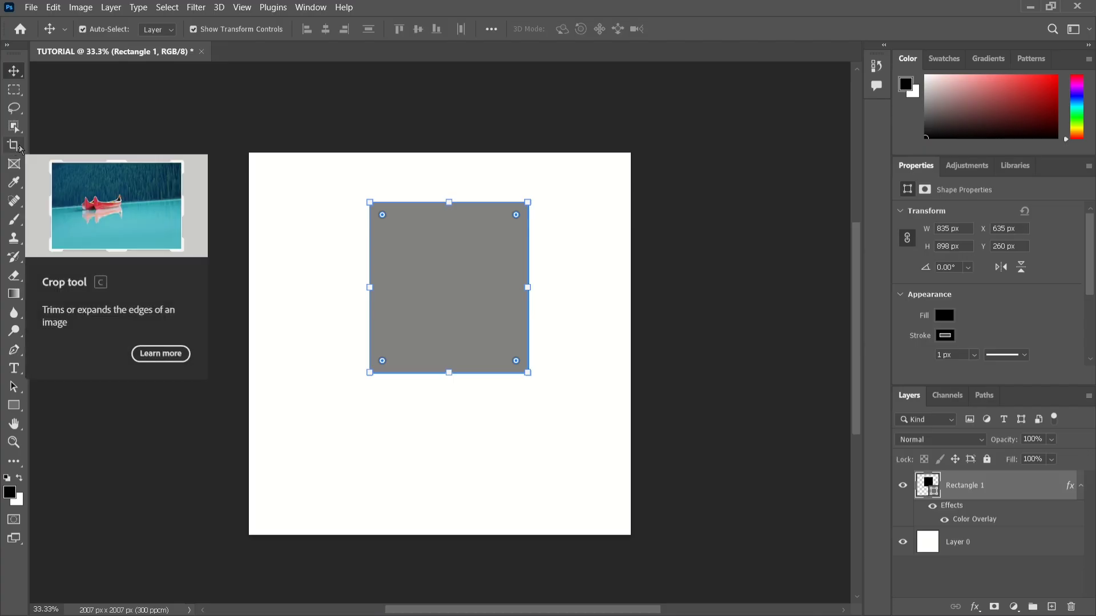
# Crop the canvas inward from its upper-left corner to about 1204 by 1450 px, cutting through the gray rectangle.
pyautogui.click(19, 146)
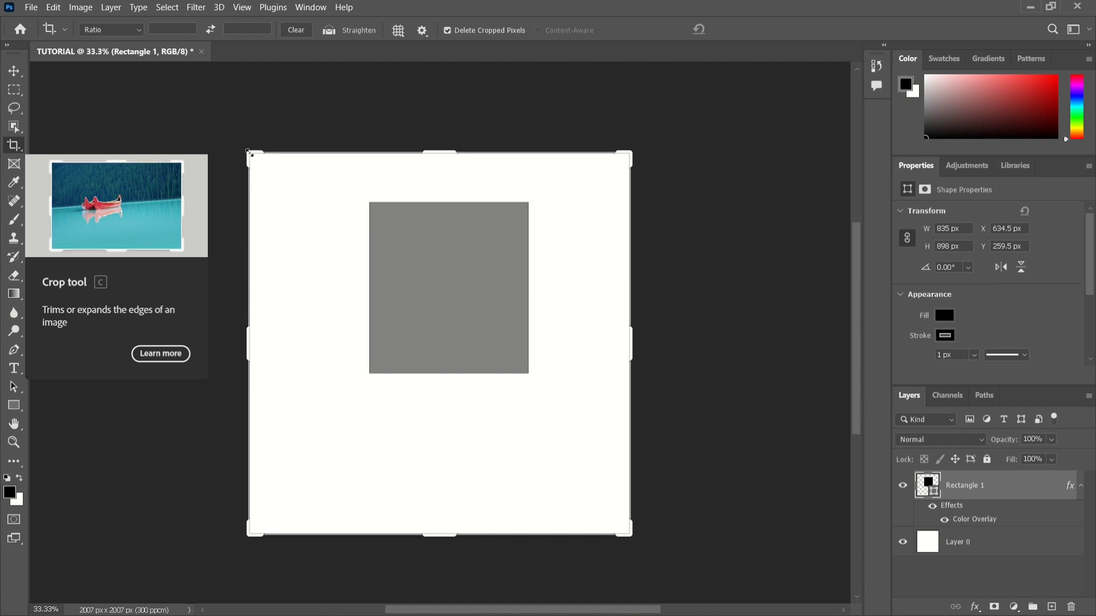
pyautogui.moveTo(249, 152); pyautogui.dragTo(323, 204)
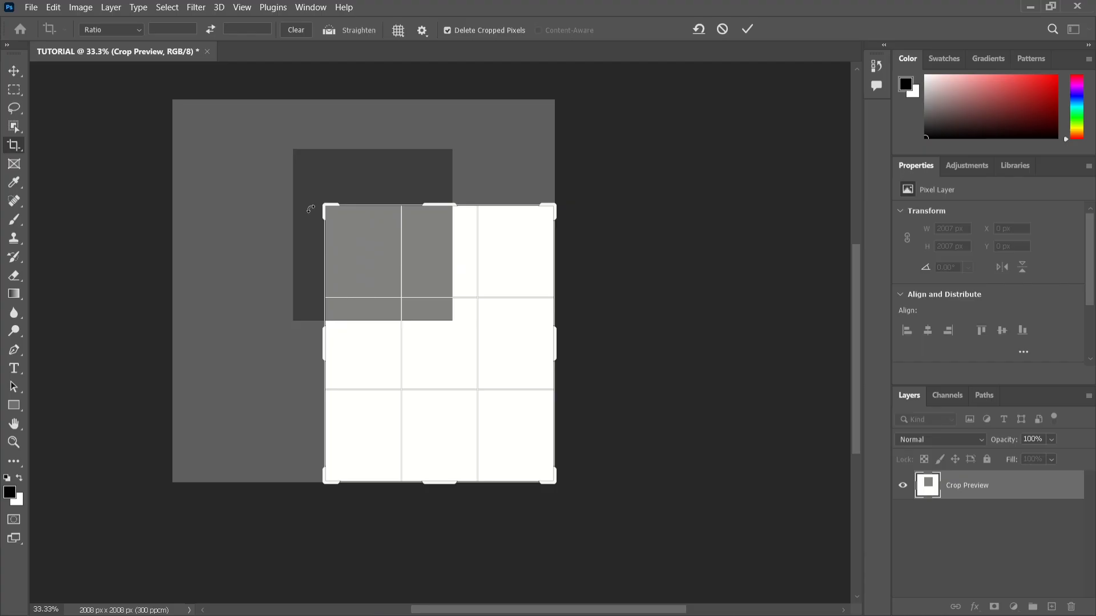
pyautogui.press('Return')
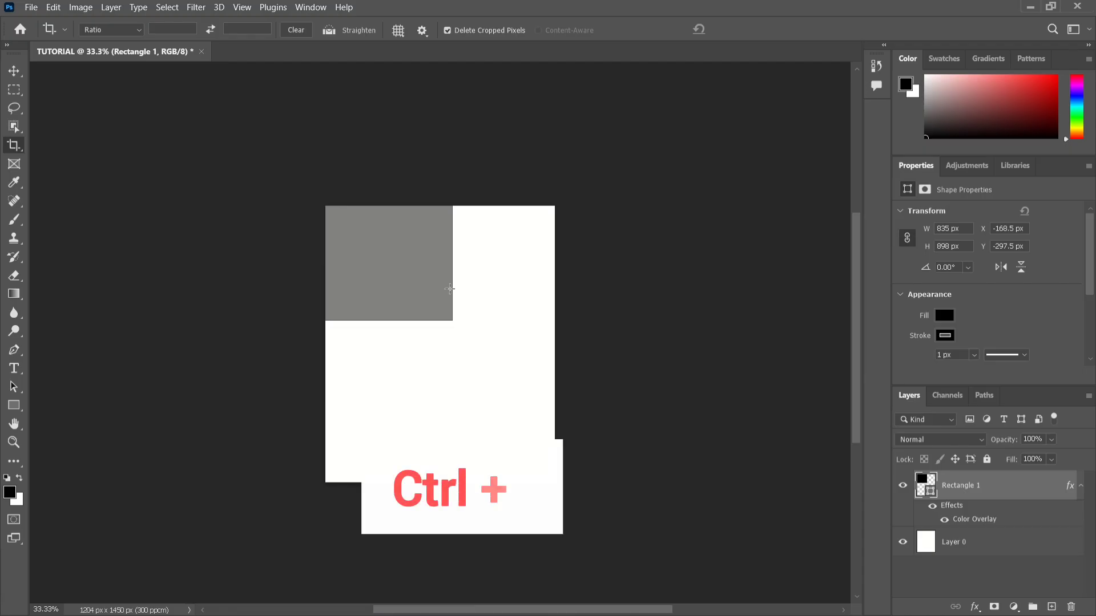
# Undo the crop, redo it, and undo it again to restore the full canvas.
pyautogui.hotkey('ctrl', 'z')
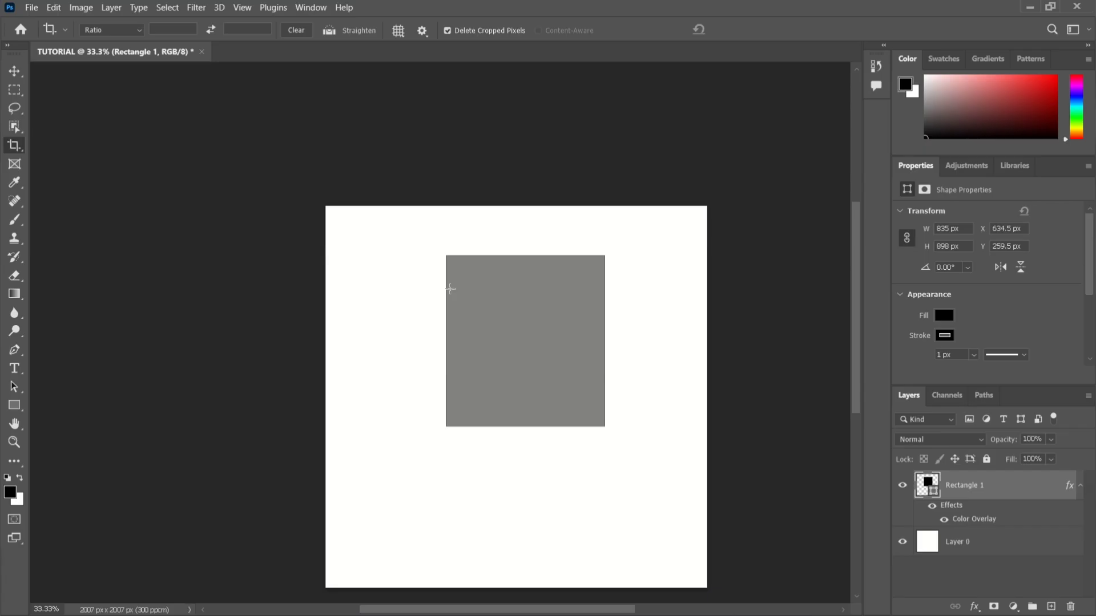
pyautogui.hotkey('ctrl', 'shift', 'z')
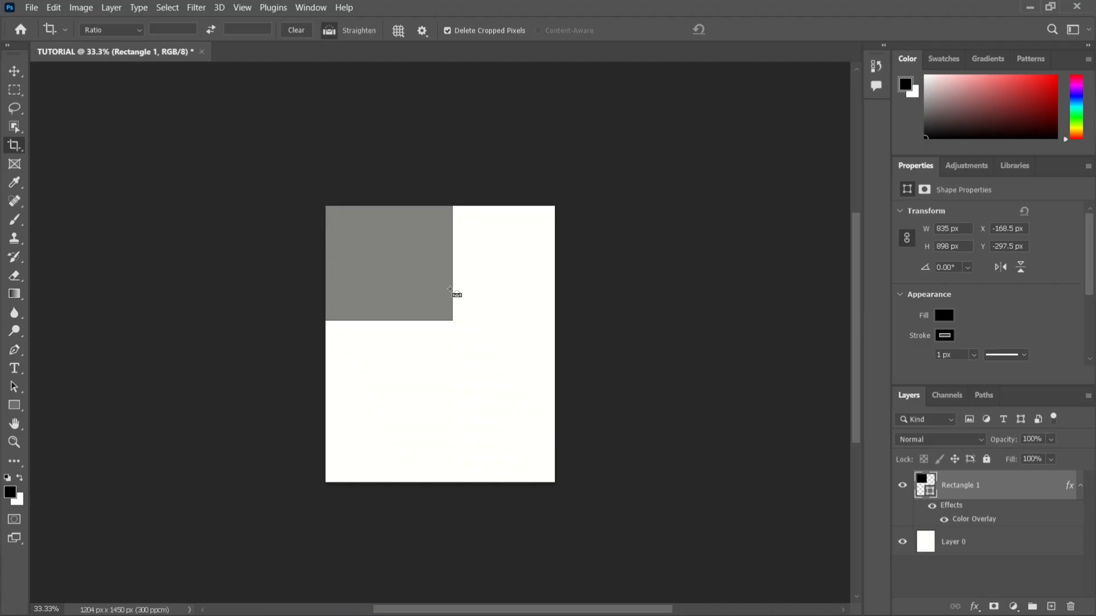
pyautogui.hotkey('ctrl', 'z')
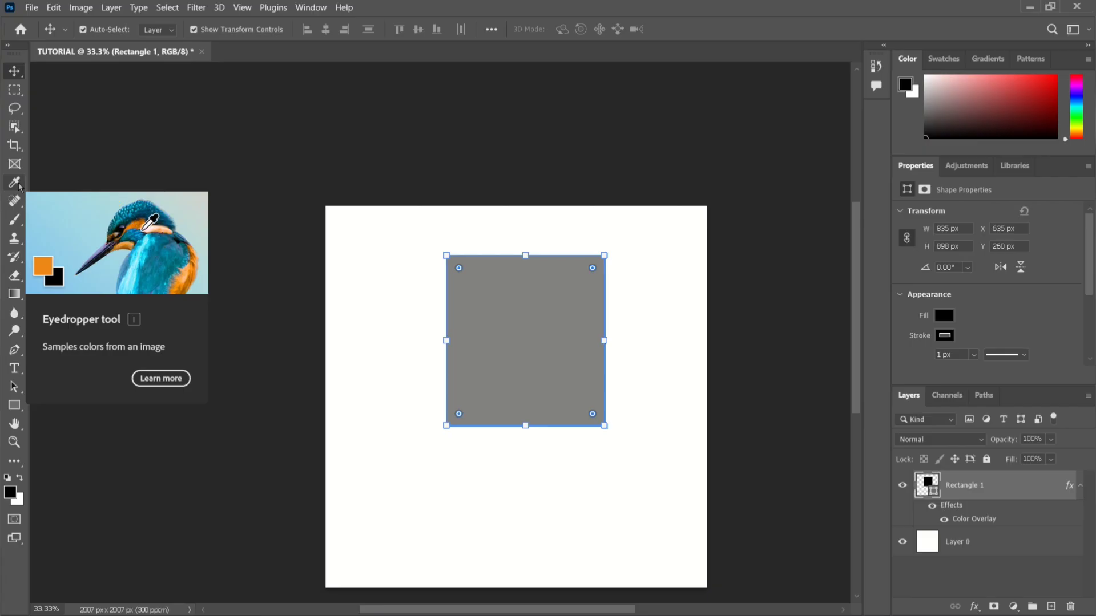
# Sample the rectangle's gray with the Eyedropper, and finally pick the canvas's white as the foreground color.
pyautogui.click(18, 184)
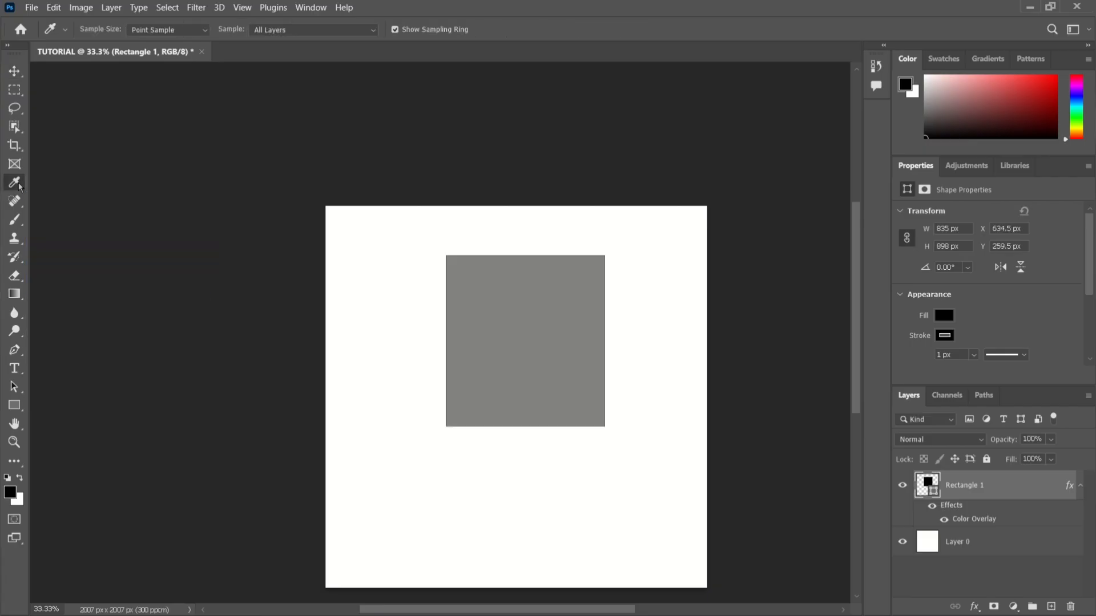
pyautogui.click(496, 283)
pyautogui.click(367, 247)
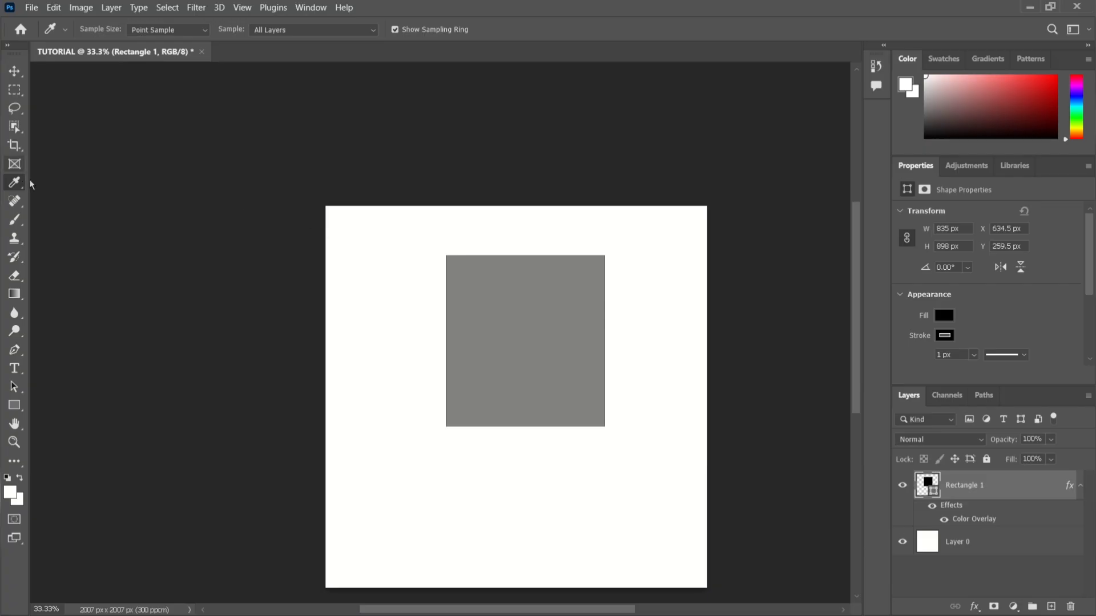
# Switch to the Brush tool and make Layer 0 the active layer for painting.
pyautogui.click(23, 206)
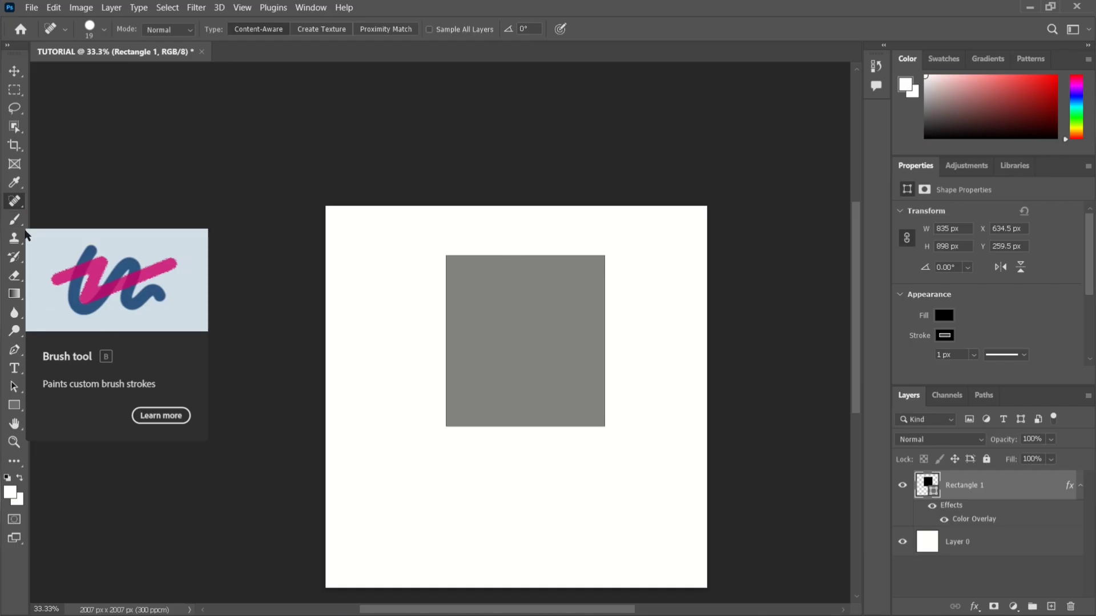
pyautogui.click(13, 222)
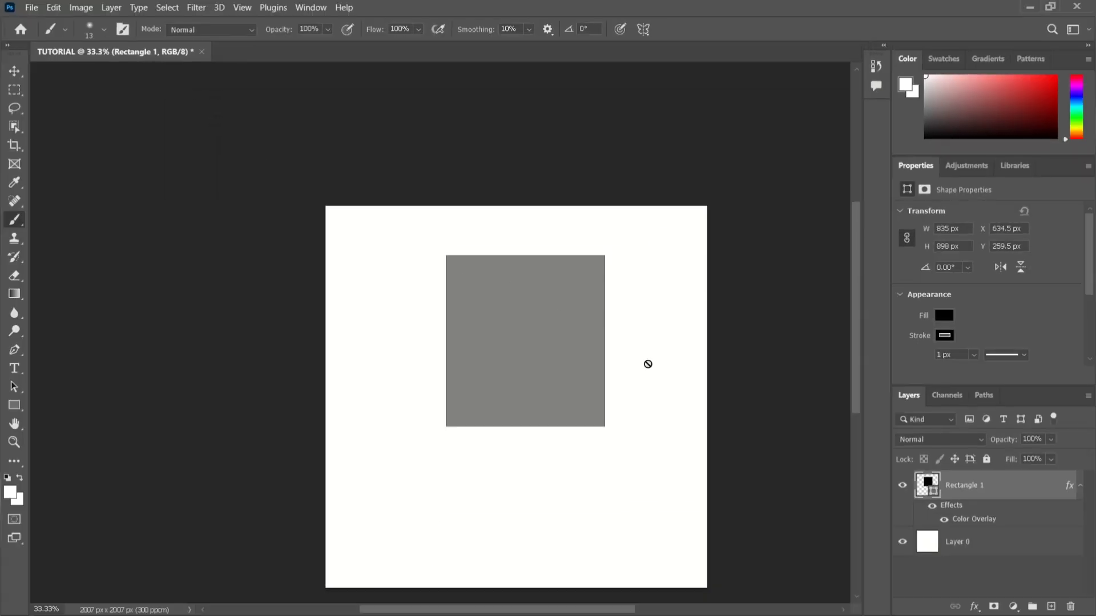
pyautogui.click(963, 545)
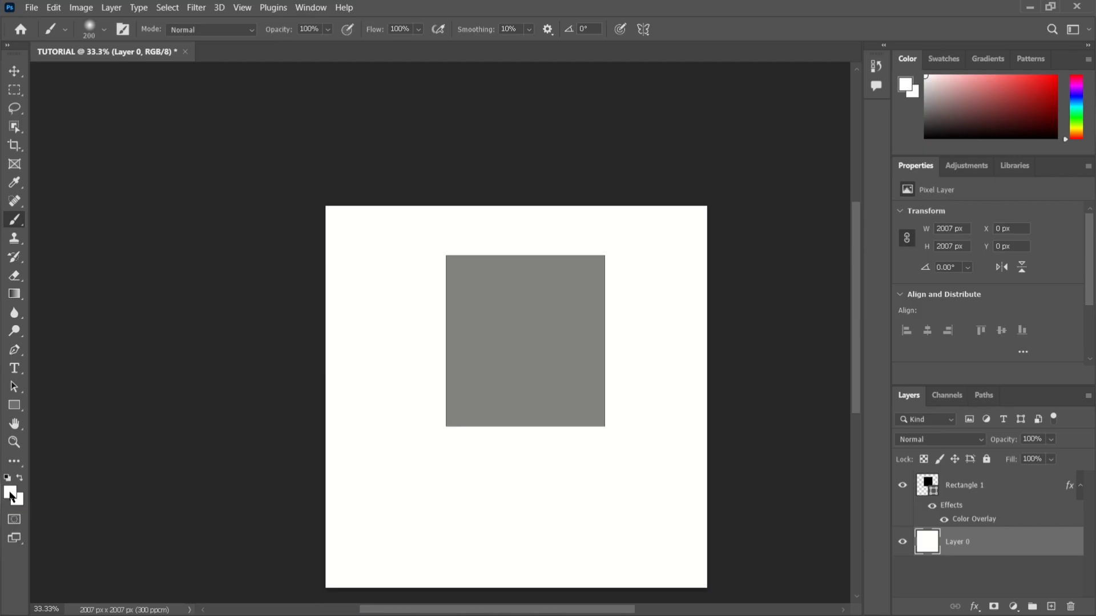
# Open the foreground color picker and try orange #efa61a, dark plum #28131a and crimson #8c1a3f.
pyautogui.click(11, 495)
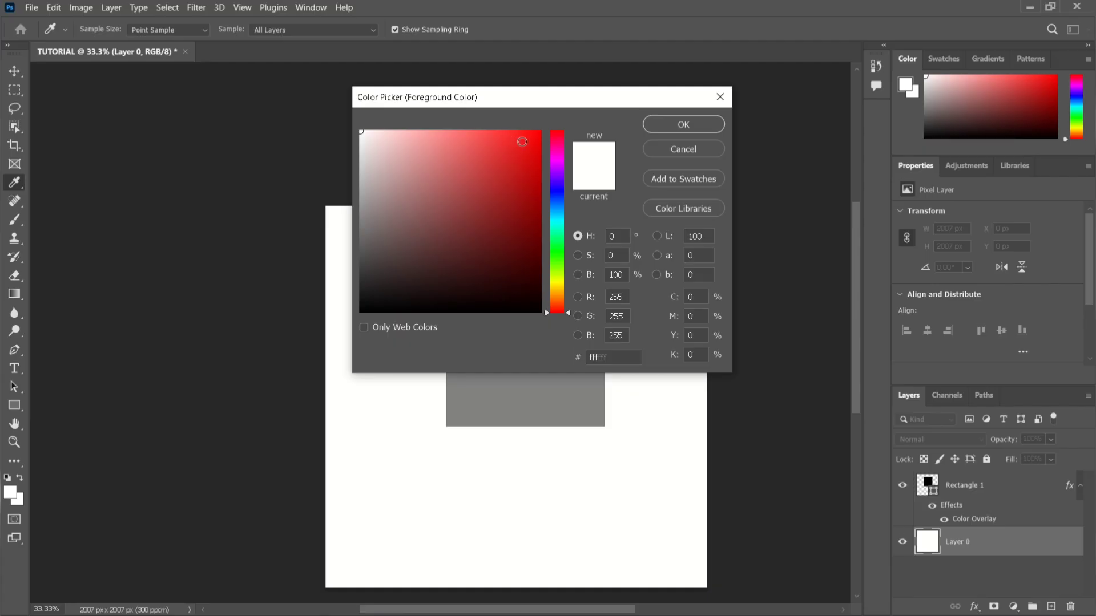
pyautogui.click(522, 141)
pyautogui.click(562, 293)
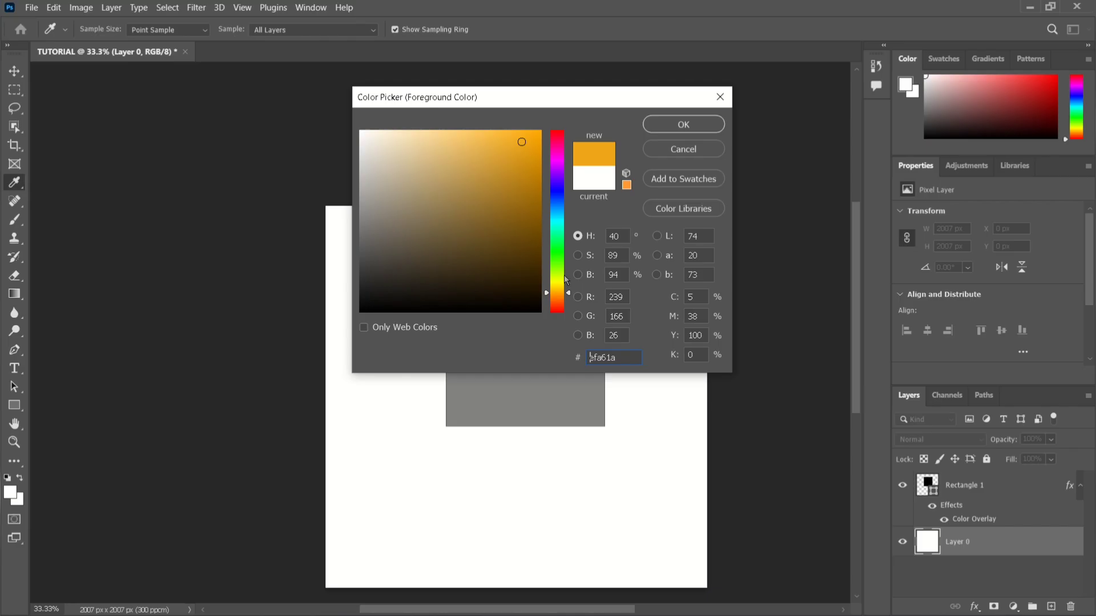
pyautogui.moveTo(557, 291); pyautogui.dragTo(554, 143)
pyautogui.click(453, 285)
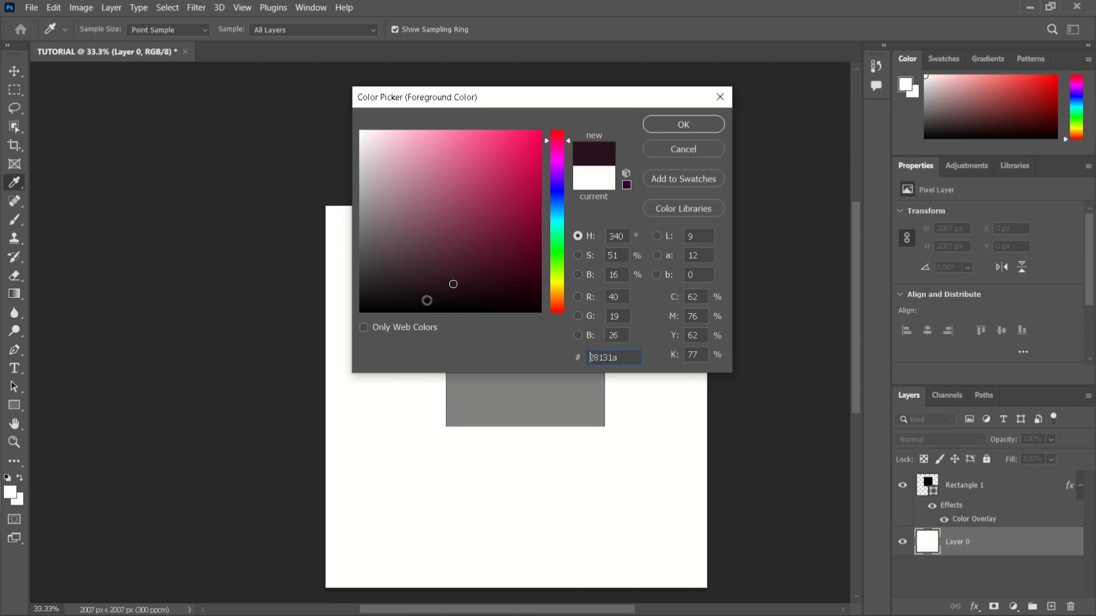
pyautogui.moveTo(386, 231)
pyautogui.mouseDown()
pyautogui.moveTo(407, 166)
pyautogui.moveTo(477, 140)
pyautogui.moveTo(538, 137)
pyautogui.moveTo(508, 213)
pyautogui.mouseUp()
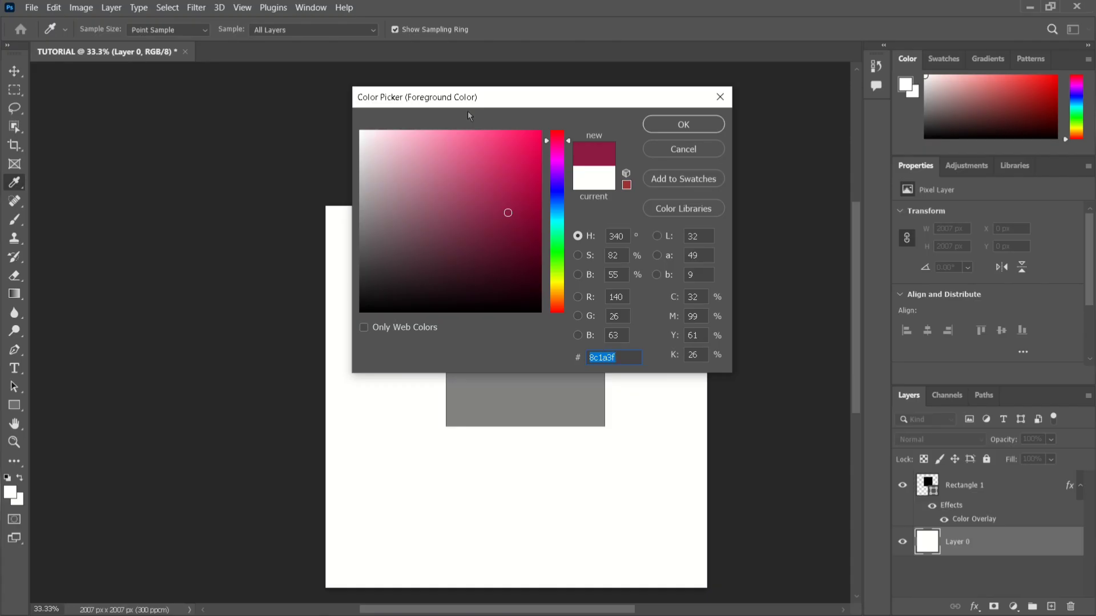
# Restrict the picker to web colors, try red, green, blue and yellow shades, and lift the restriction again.
pyautogui.click(363, 327)
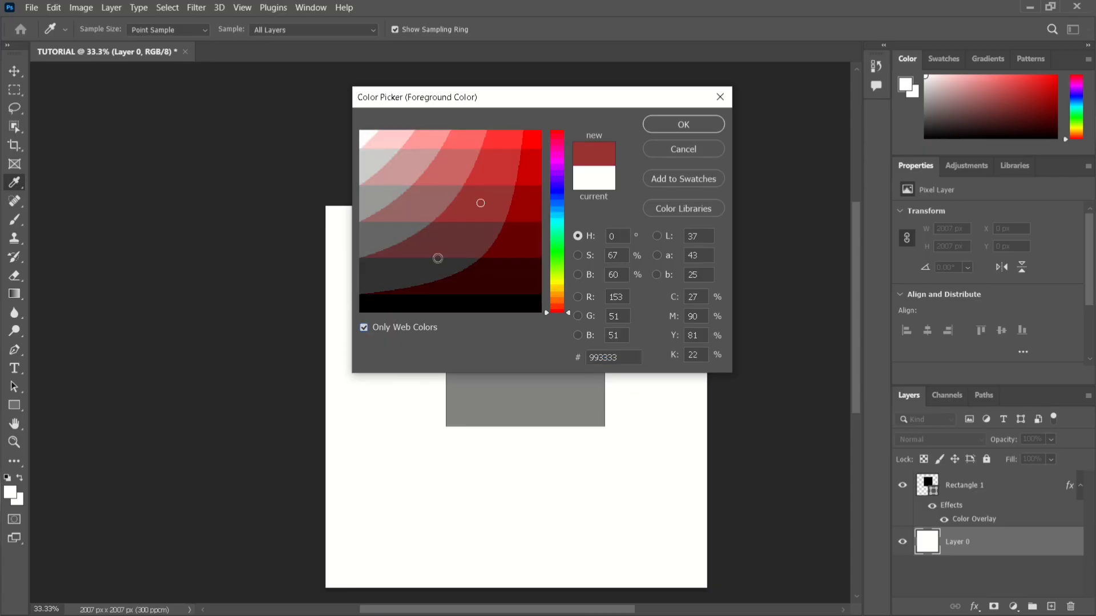
pyautogui.click(516, 203)
pyautogui.click(529, 175)
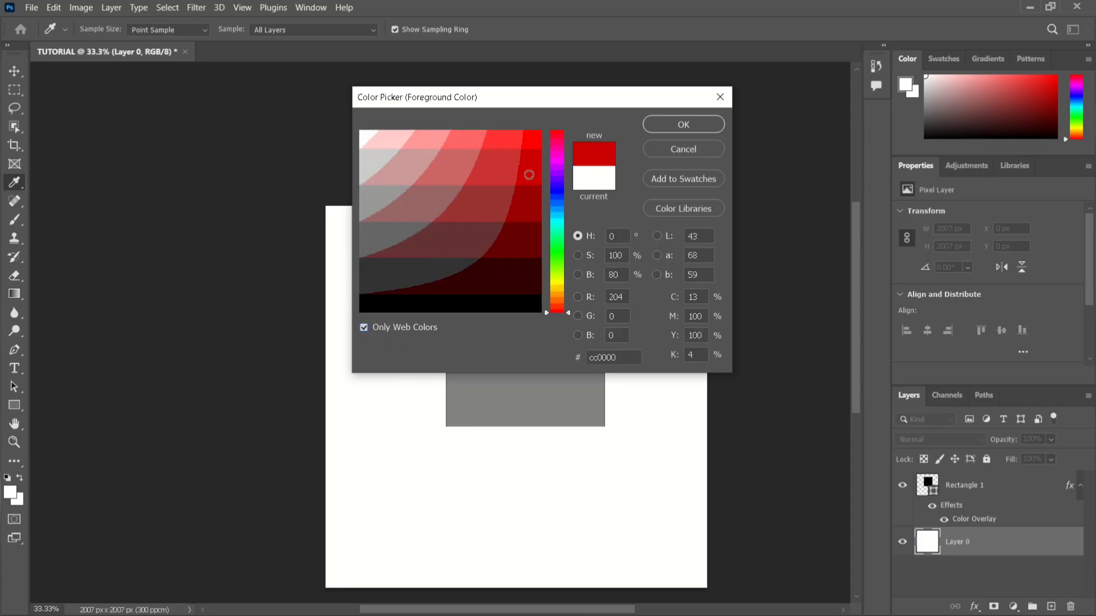
pyautogui.click(557, 278)
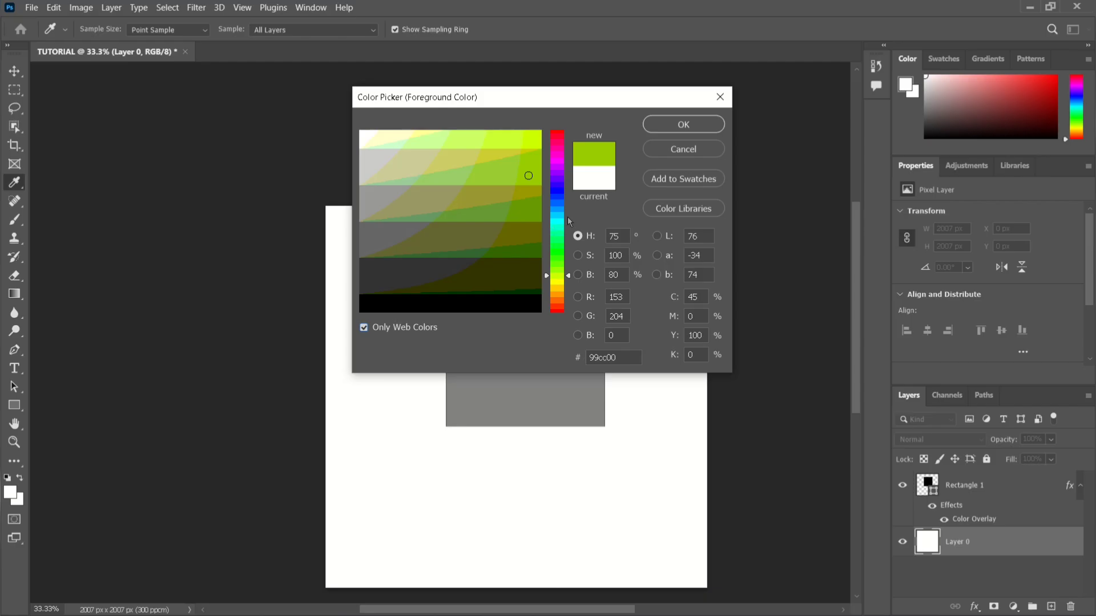
pyautogui.moveTo(557, 216)
pyautogui.mouseDown()
pyautogui.moveTo(555, 152)
pyautogui.moveTo(556, 213)
pyautogui.mouseUp()
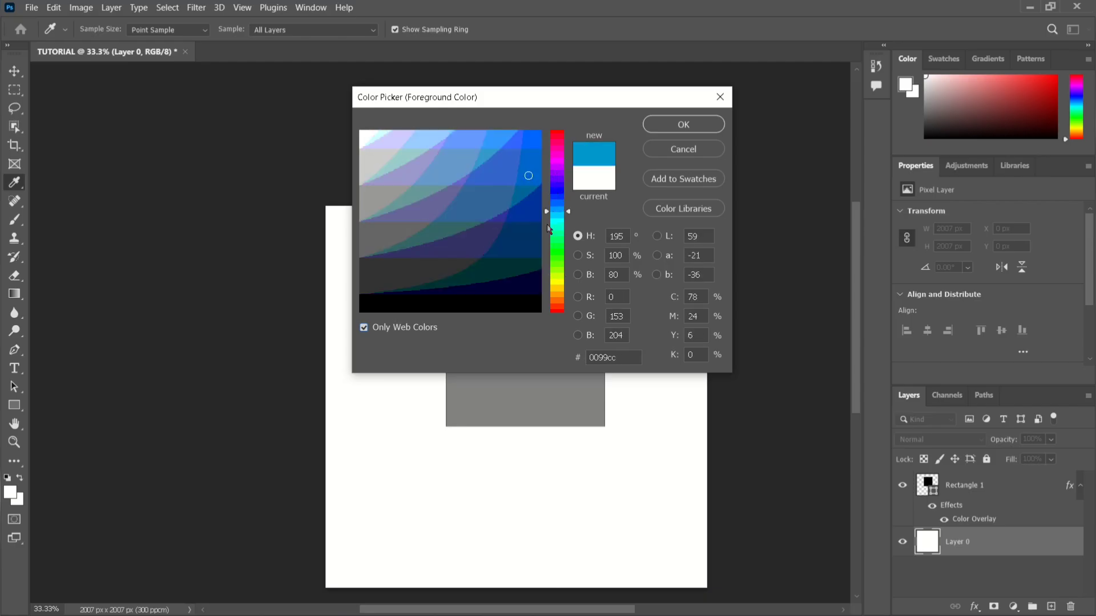
pyautogui.click(556, 287)
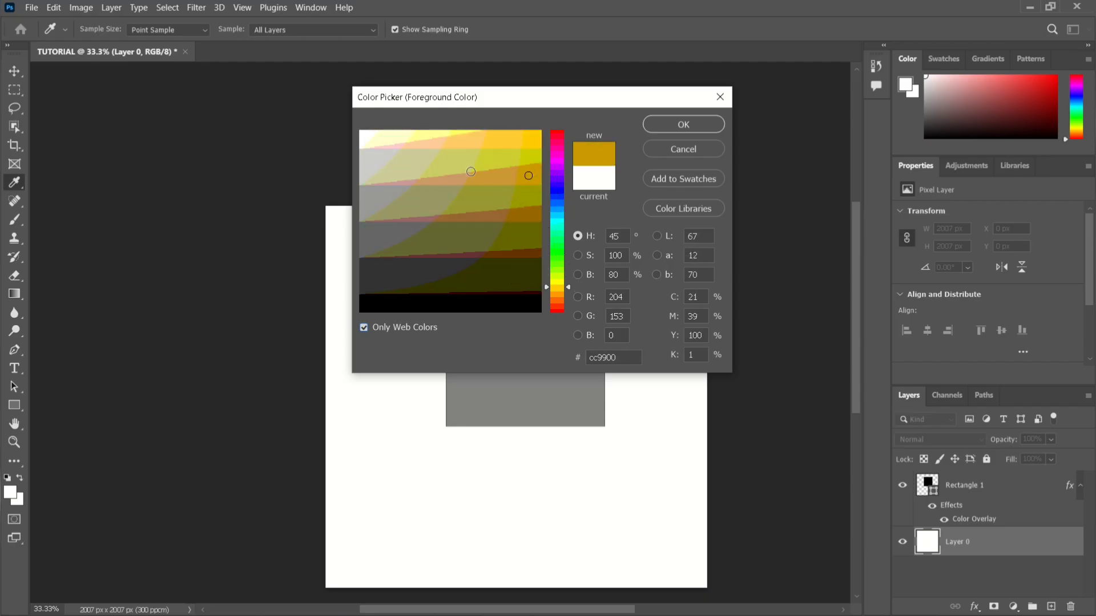
pyautogui.click(490, 152)
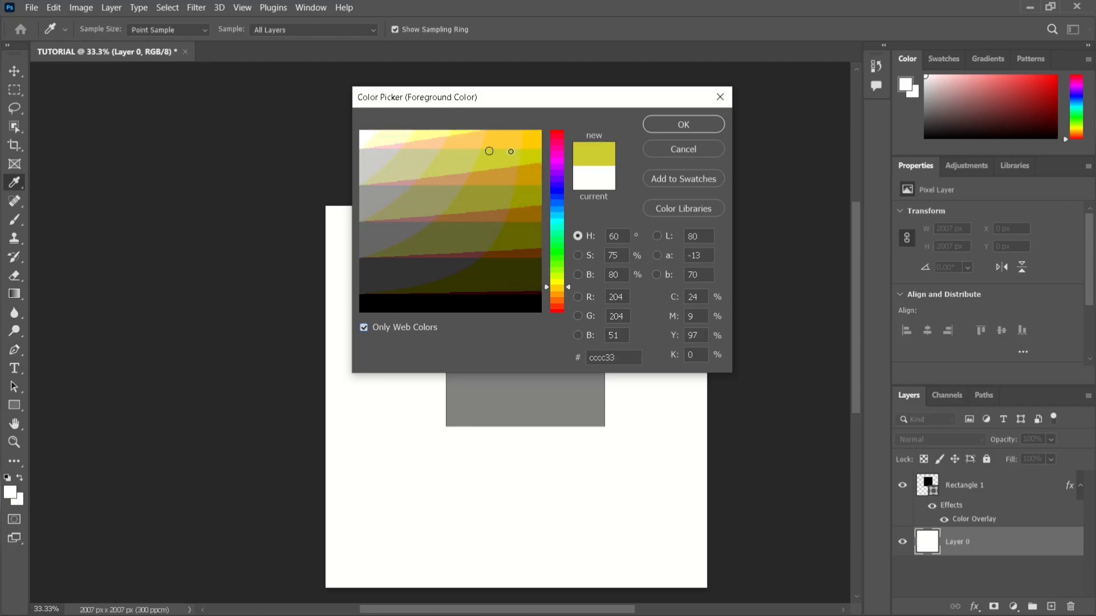
pyautogui.click(363, 329)
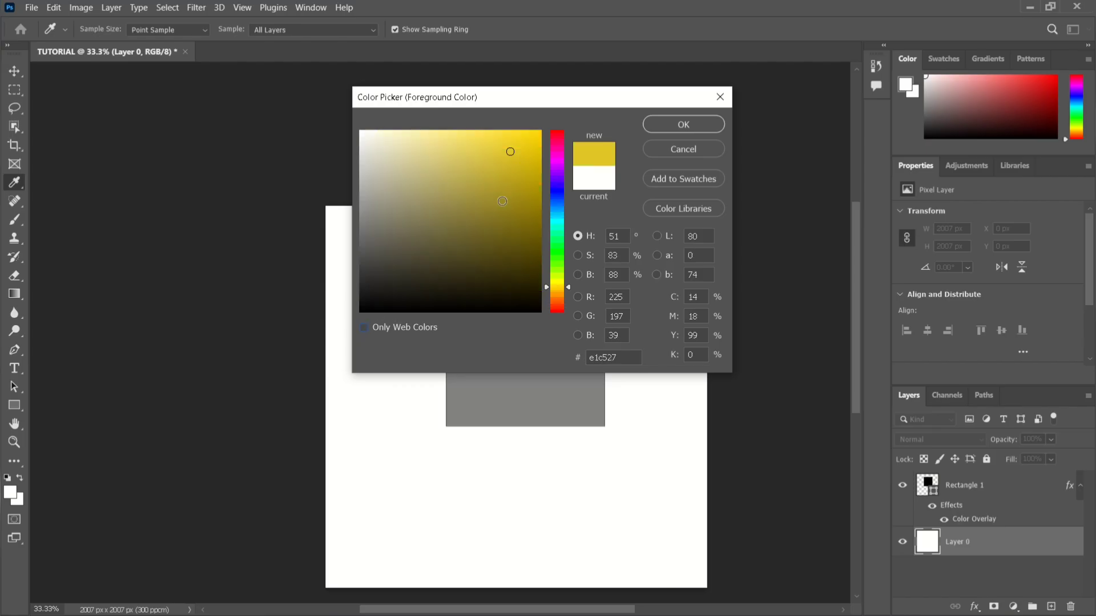
# Cycle the color picker through its saturation, brightness, red, green and blue modes, and return it to hue mode.
pyautogui.click(579, 256)
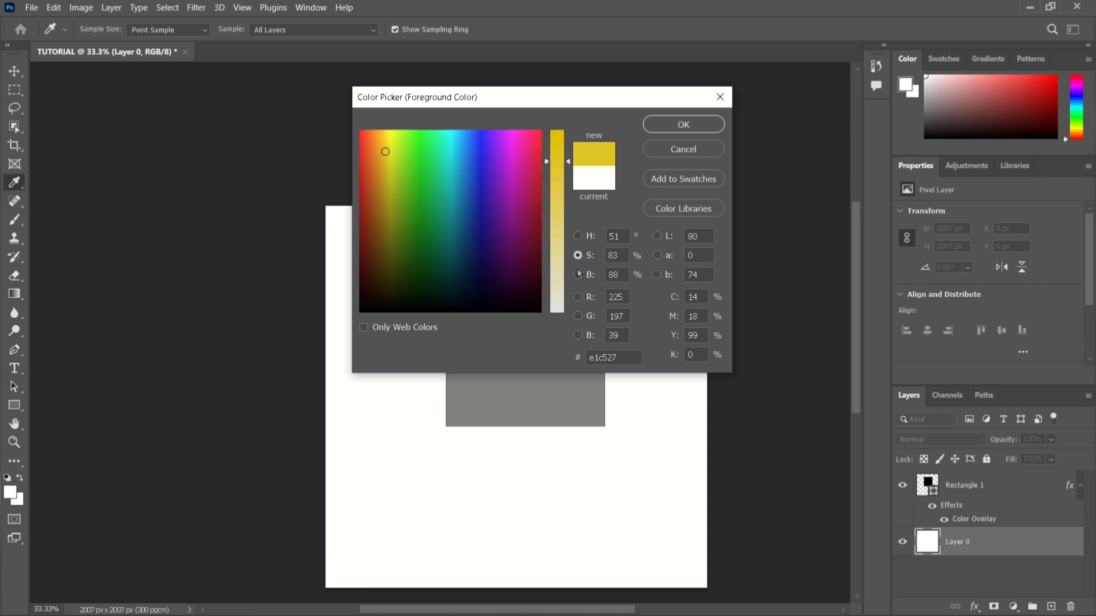
pyautogui.click(578, 274)
pyautogui.click(579, 297)
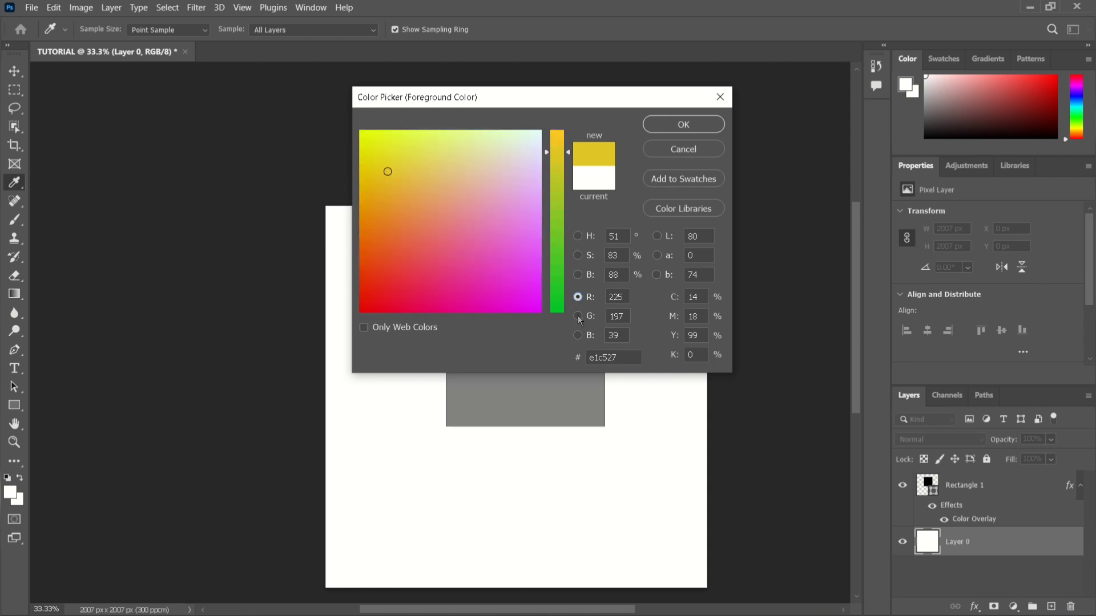
pyautogui.click(579, 316)
pyautogui.click(578, 336)
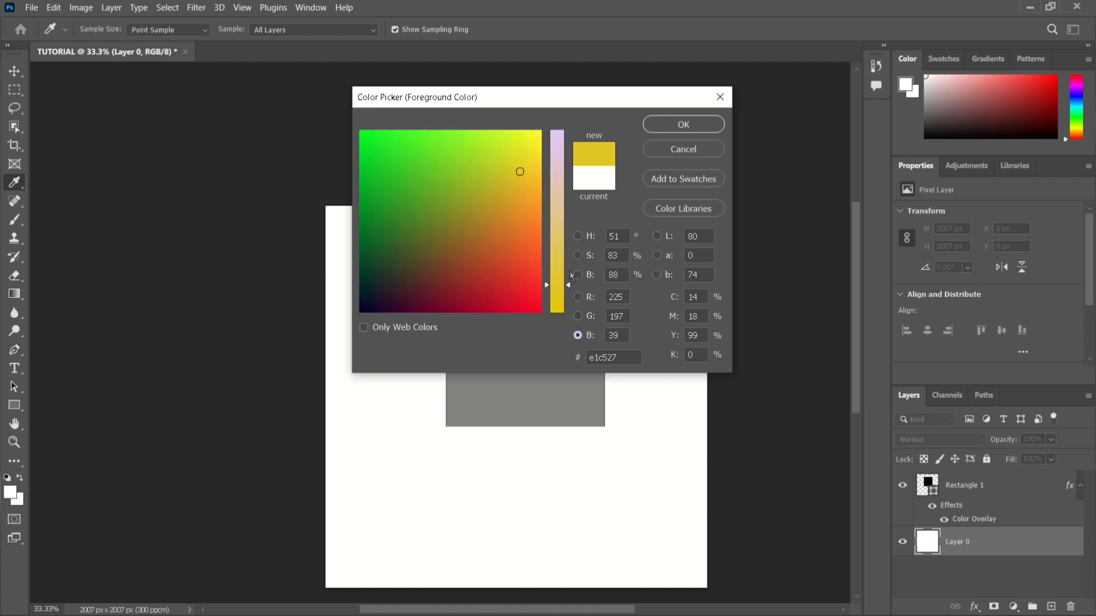
pyautogui.click(576, 275)
pyautogui.click(578, 255)
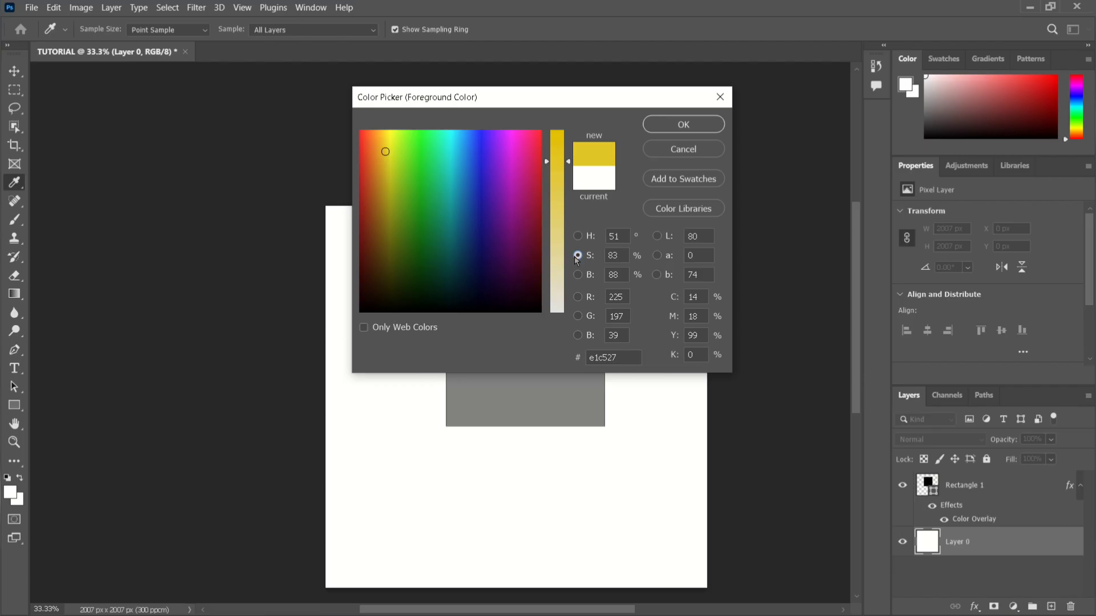
pyautogui.click(578, 276)
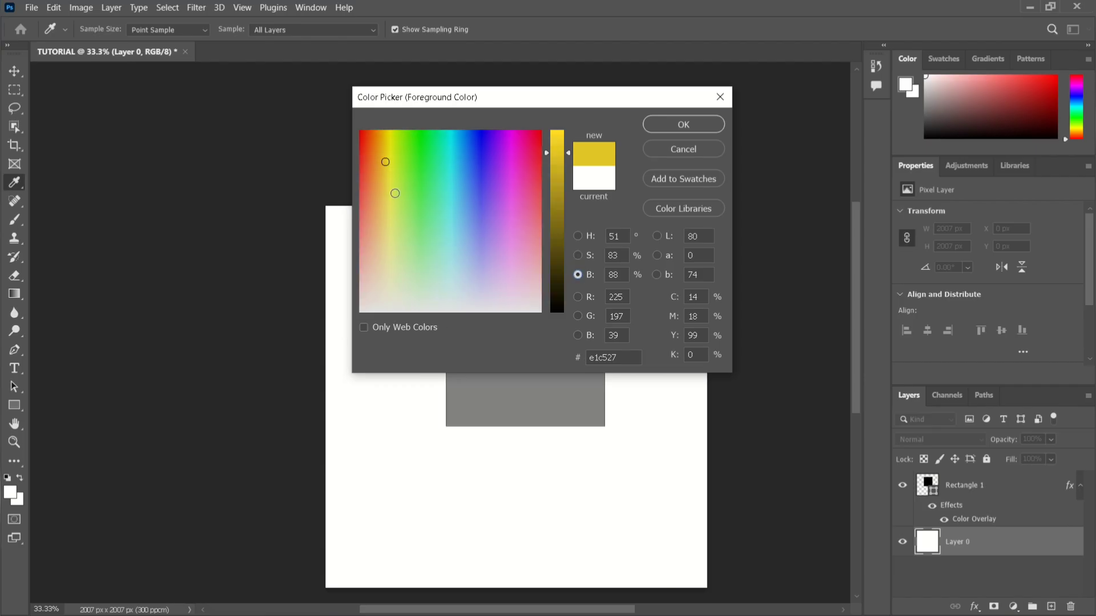
pyautogui.click(578, 236)
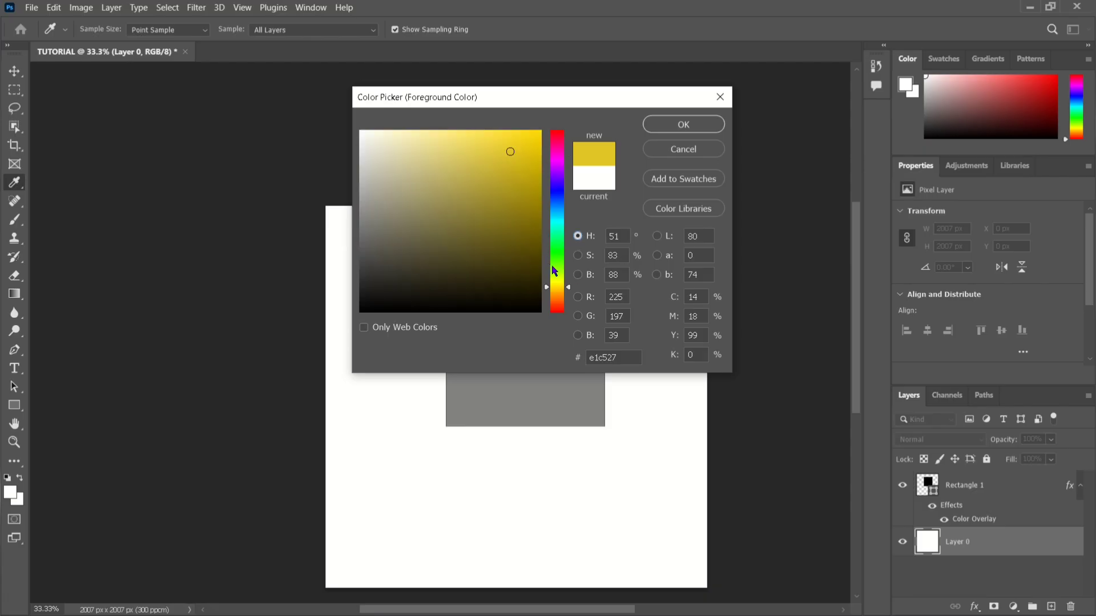
# Set the foreground color to a deep purple with hue 299° and return to the Brush tool.
pyautogui.moveTo(552, 266)
pyautogui.mouseDown()
pyautogui.moveTo(543, 161)
pyautogui.moveTo(514, 256)
pyautogui.mouseUp()
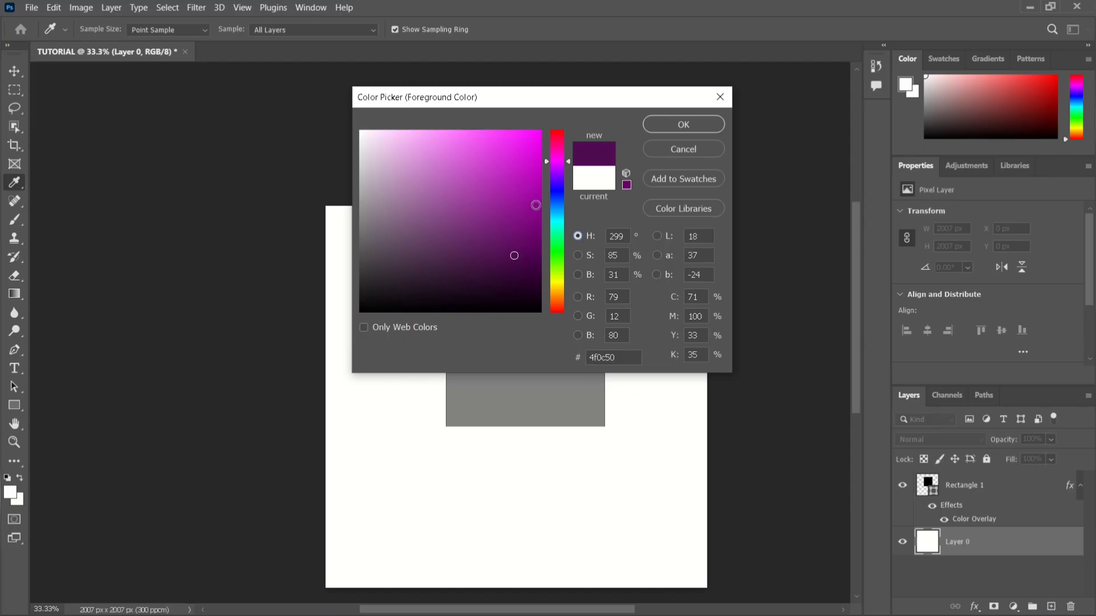
pyautogui.click(529, 214)
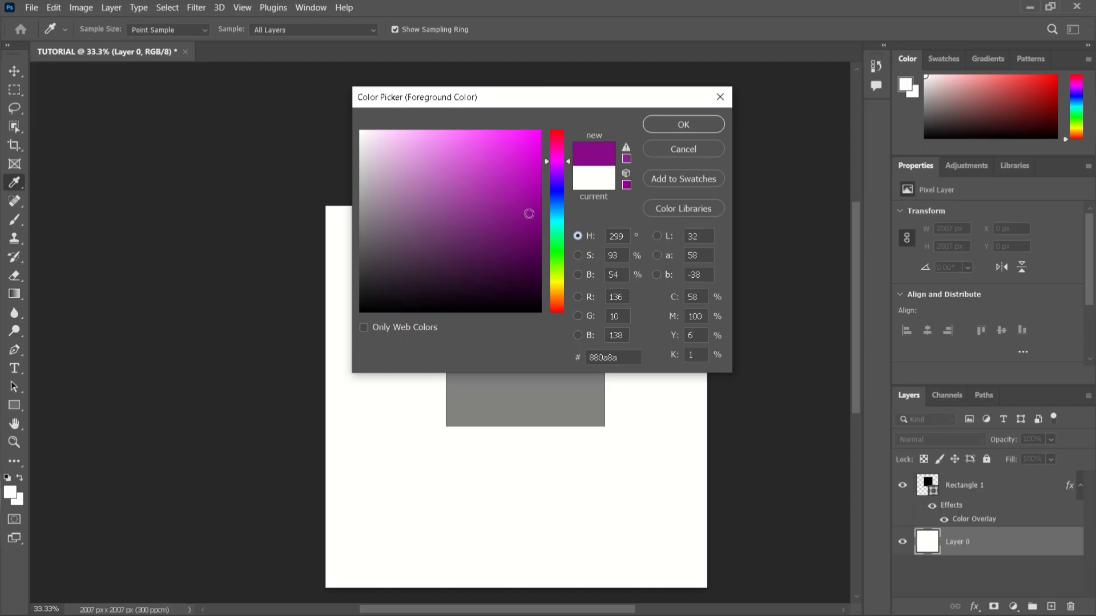
pyautogui.click(530, 198)
pyautogui.click(534, 218)
pyautogui.click(666, 126)
pyautogui.press('b')
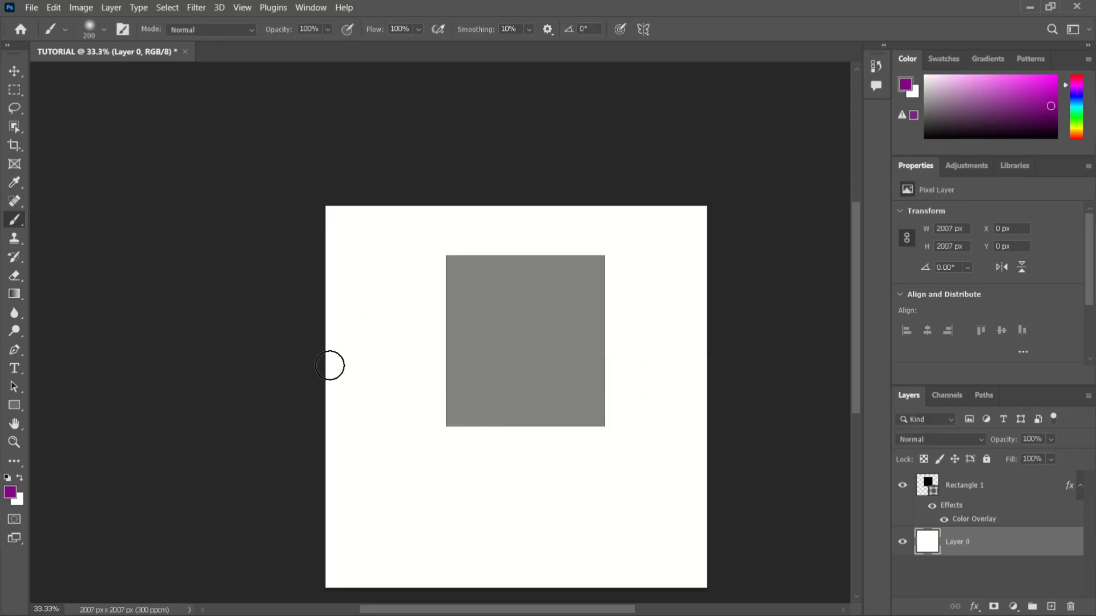
# Paint long freehand purple strokes around and behind the gray rectangle on Layer 0, and undo them.
pyautogui.moveTo(364, 299)
pyautogui.mouseDown()
pyautogui.moveTo(395, 432)
pyautogui.moveTo(452, 472)
pyautogui.moveTo(457, 499)
pyautogui.moveTo(499, 506)
pyautogui.moveTo(577, 466)
pyautogui.moveTo(599, 495)
pyautogui.moveTo(636, 489)
pyautogui.moveTo(637, 517)
pyautogui.moveTo(602, 544)
pyautogui.moveTo(516, 567)
pyautogui.moveTo(403, 574)
pyautogui.mouseUp()
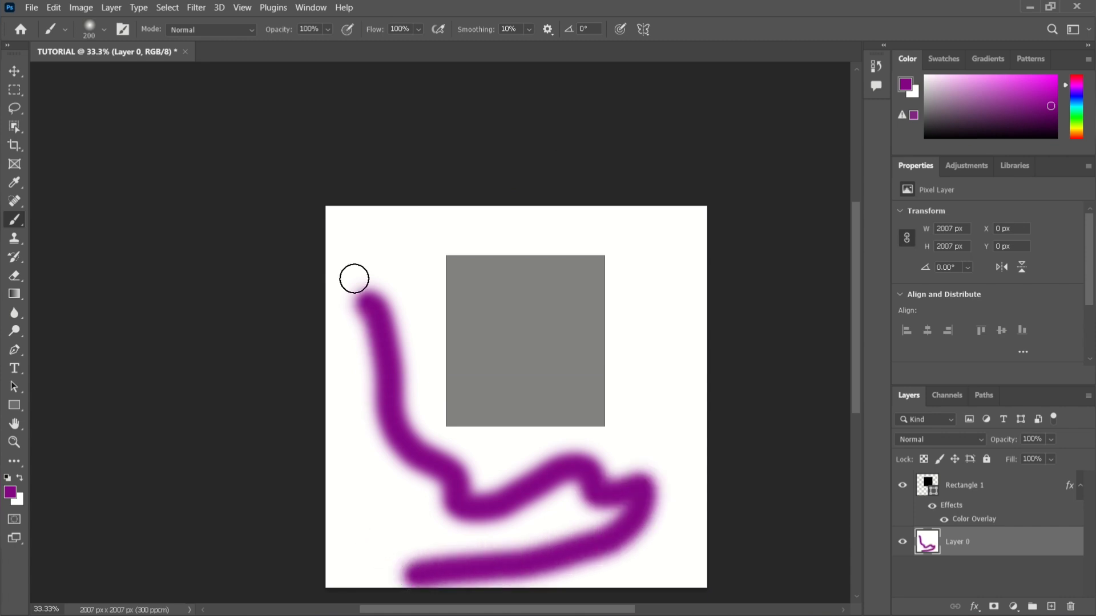
pyautogui.moveTo(359, 244)
pyautogui.mouseDown()
pyautogui.moveTo(438, 238)
pyautogui.moveTo(454, 289)
pyautogui.moveTo(566, 234)
pyautogui.moveTo(614, 273)
pyautogui.moveTo(621, 301)
pyautogui.moveTo(560, 395)
pyautogui.moveTo(516, 361)
pyautogui.moveTo(488, 456)
pyautogui.moveTo(345, 344)
pyautogui.moveTo(379, 314)
pyautogui.moveTo(408, 394)
pyautogui.moveTo(440, 394)
pyautogui.mouseUp()
pyautogui.moveTo(589, 457)
pyautogui.mouseDown()
pyautogui.moveTo(604, 488)
pyautogui.moveTo(570, 482)
pyautogui.mouseUp()
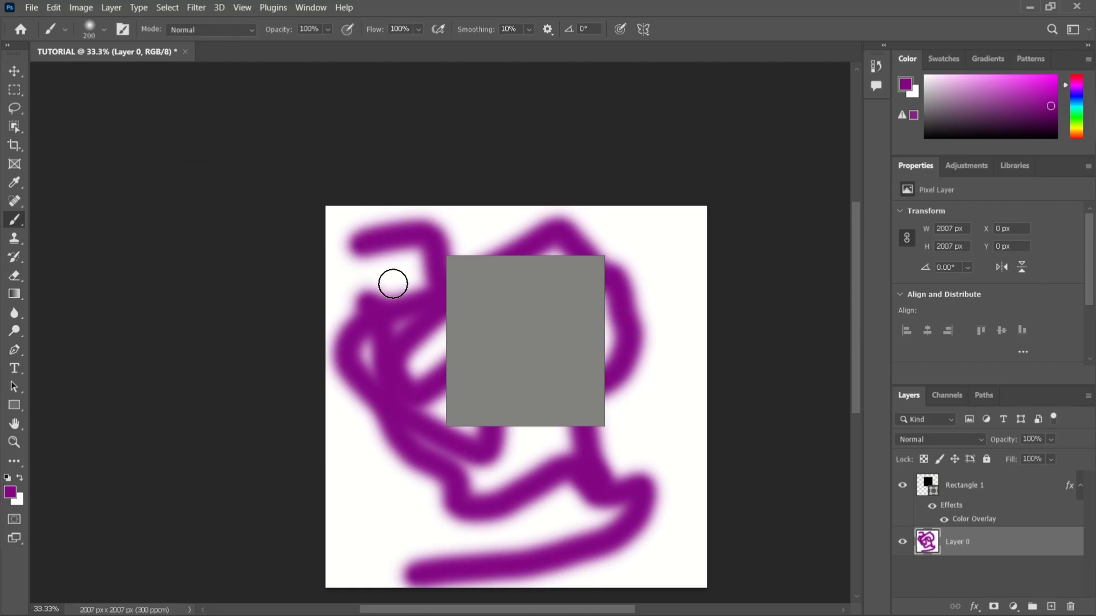
pyautogui.hotkey('ctrl', 'z')
pyautogui.hotkey('ctrl', 'z')
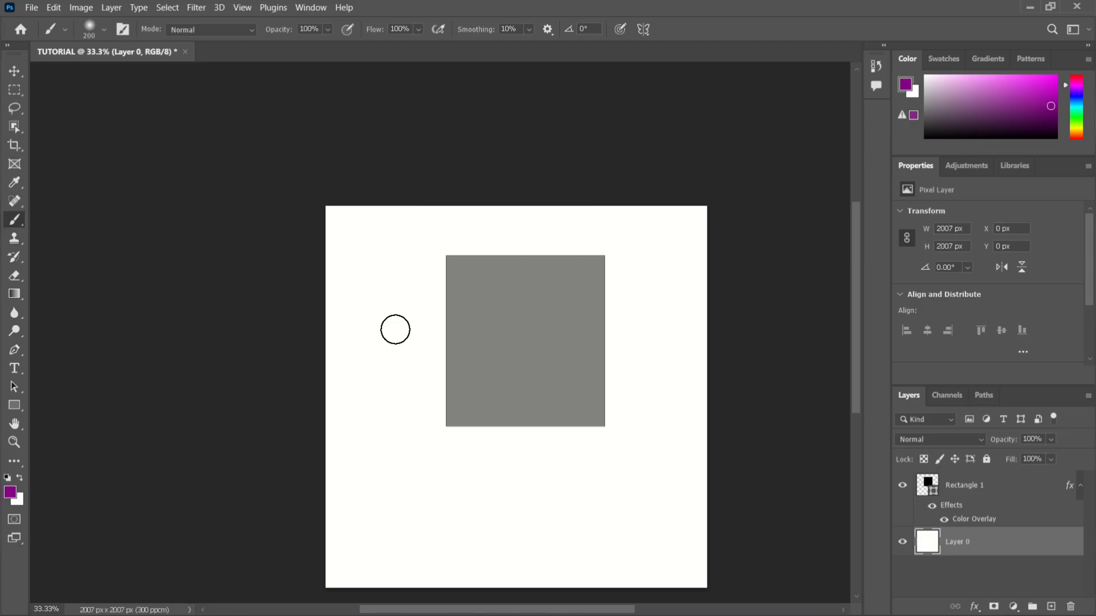
# Paint a short purple stroke beside the gray rectangle and erase it with the Eraser enlarged to 400 px.
pyautogui.moveTo(367, 289)
pyautogui.mouseDown()
pyautogui.moveTo(380, 312)
pyautogui.moveTo(405, 423)
pyautogui.mouseUp()
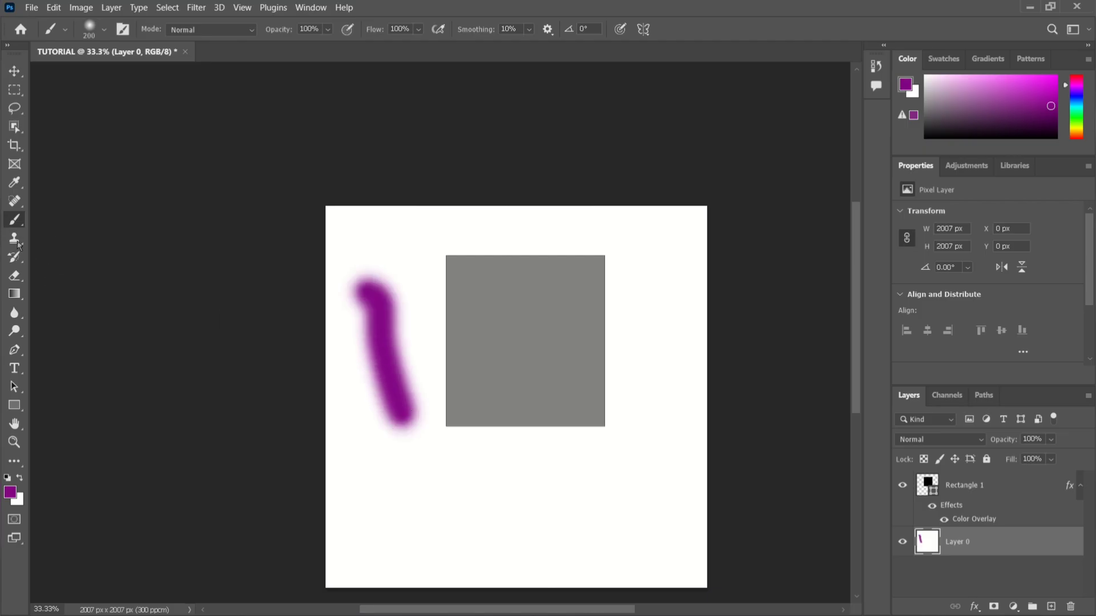
pyautogui.click(14, 277)
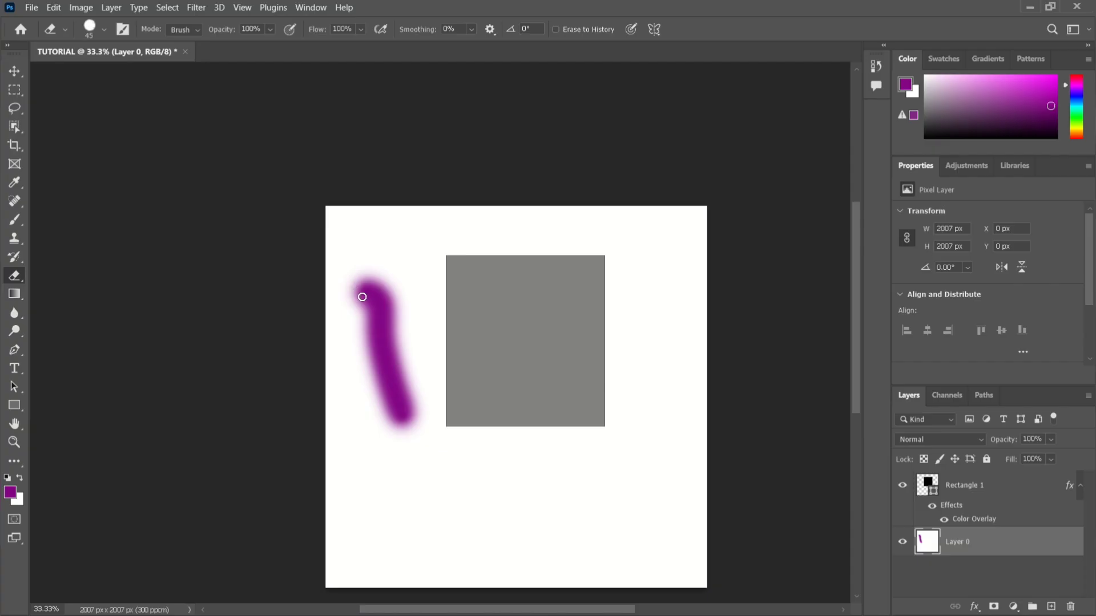
pyautogui.press(']')
pyautogui.press(']')
pyautogui.press(']')
pyautogui.press(']')
pyautogui.press(']')
pyautogui.press(']')
pyautogui.press(']')
pyautogui.press(']')
pyautogui.press(']')
pyautogui.press(']')
pyautogui.press(']')
pyautogui.press(']')
pyautogui.press(']')
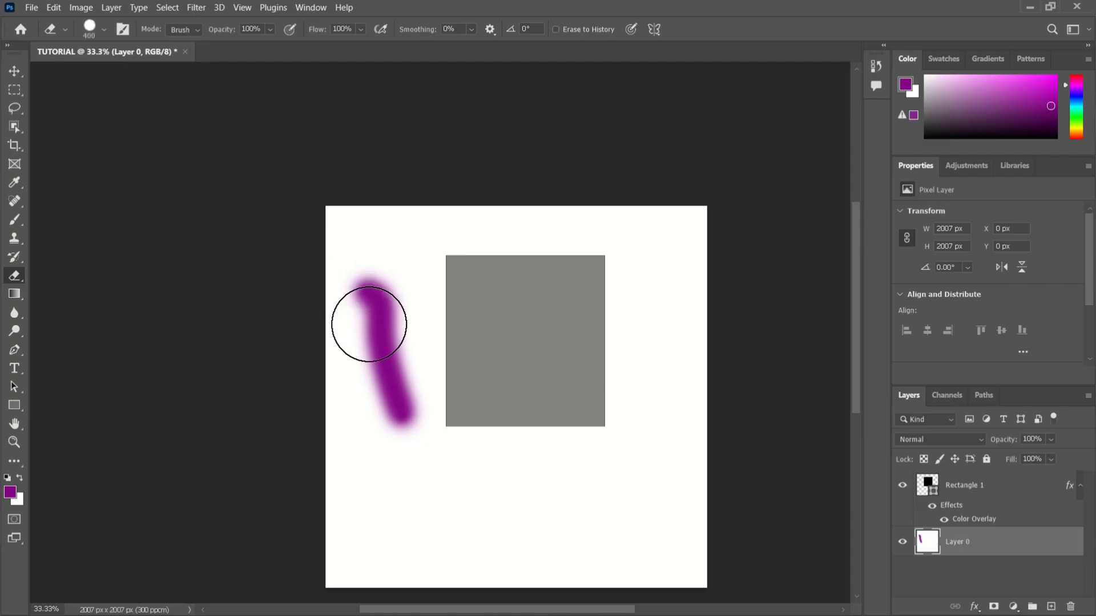
pyautogui.moveTo(369, 324)
pyautogui.mouseDown()
pyautogui.moveTo(413, 478)
pyautogui.moveTo(381, 335)
pyautogui.moveTo(392, 441)
pyautogui.moveTo(373, 389)
pyautogui.moveTo(382, 429)
pyautogui.moveTo(410, 441)
pyautogui.moveTo(420, 376)
pyautogui.moveTo(364, 268)
pyautogui.moveTo(405, 354)
pyautogui.moveTo(409, 451)
pyautogui.moveTo(440, 494)
pyautogui.moveTo(390, 373)
pyautogui.mouseUp()
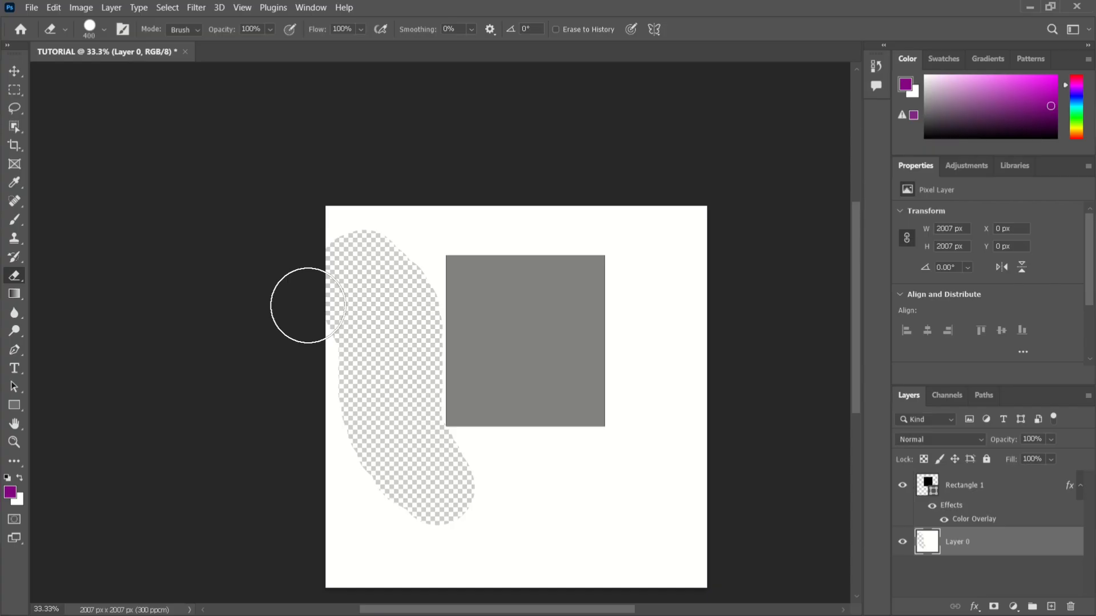
# Undo all the eraser strokes and the purple brush stroke to restore the plain white Layer 0.
pyautogui.hotkey('ctrl', 'z')
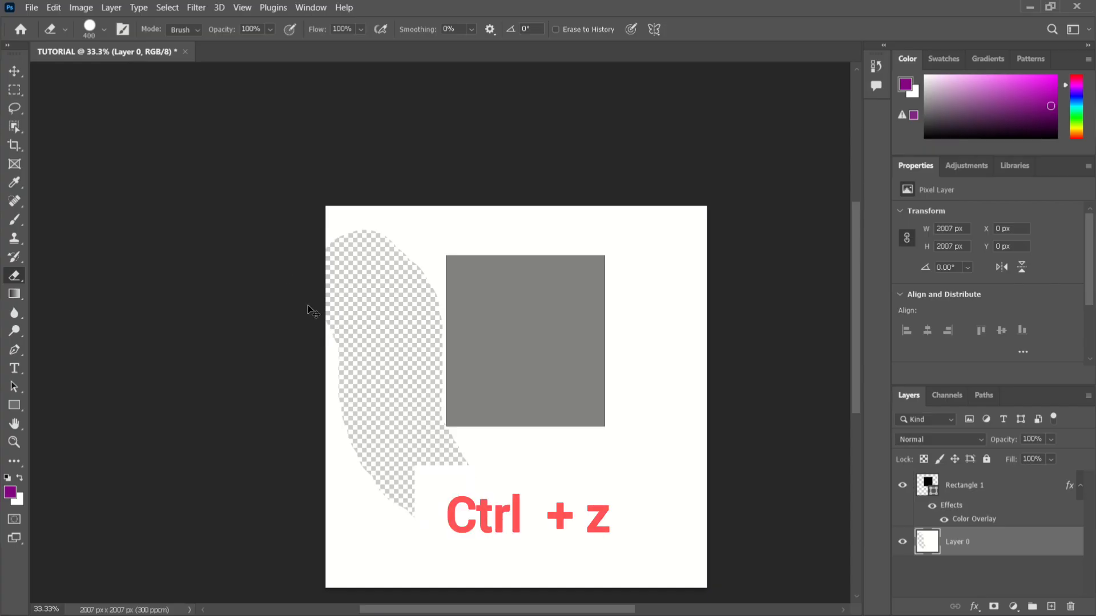
pyautogui.hotkey('ctrl', 'z')
pyautogui.hotkey('ctrl', 'z')
pyautogui.hotkey('ctrl', 'z')
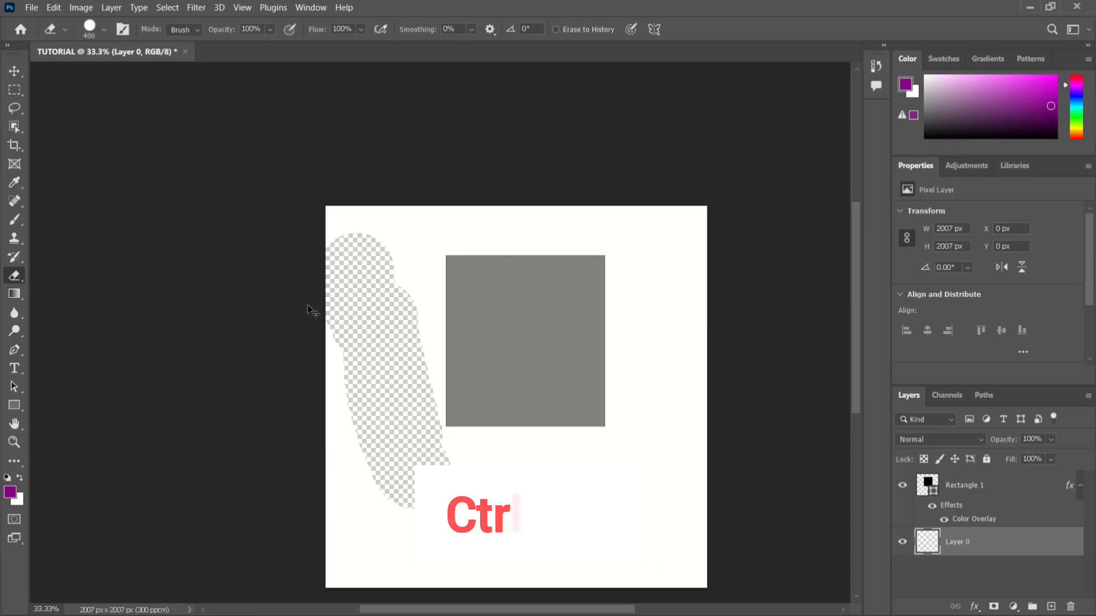
pyautogui.hotkey('ctrl', 'z')
pyautogui.hotkey('ctrl', 'z')
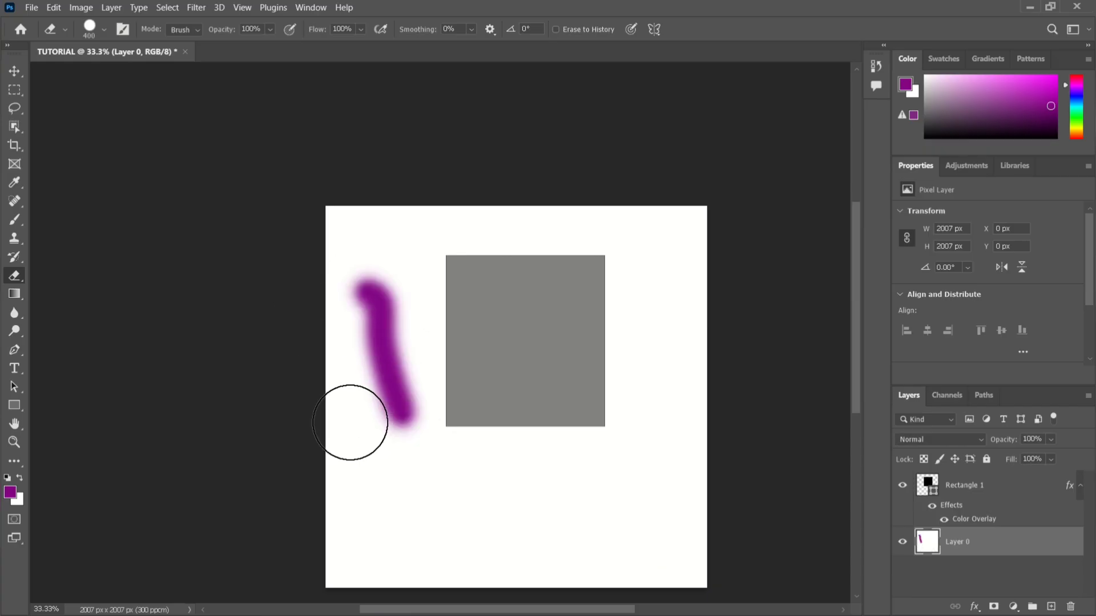
pyautogui.hotkey('ctrl', 'z')
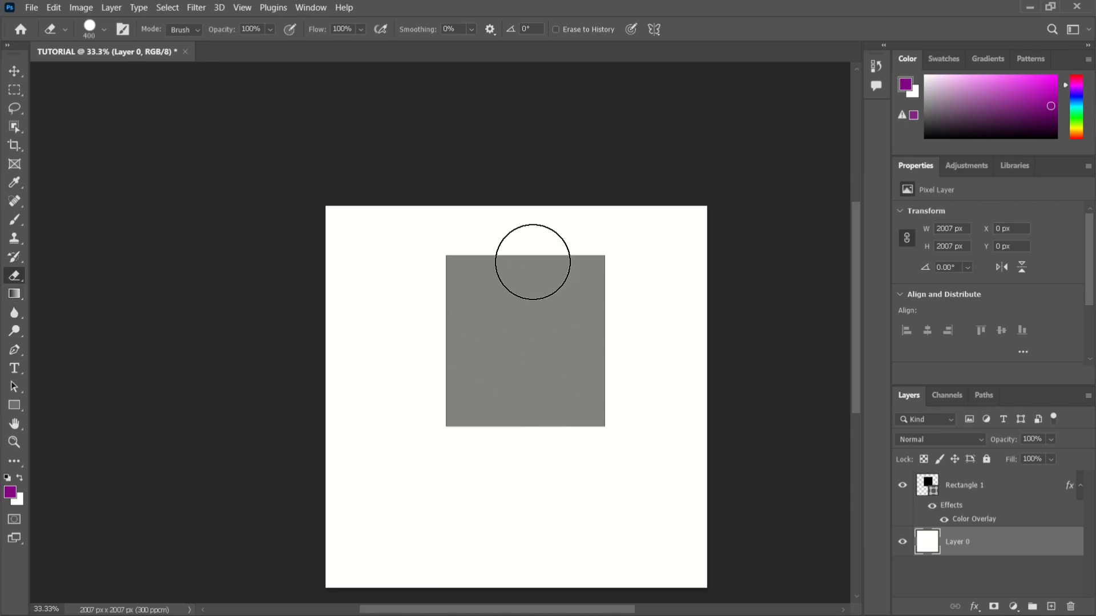
# Switch to the Gradient tool and make the Rectangle 1 layer active, after briefly selecting Layer 0.
pyautogui.click(1005, 489)
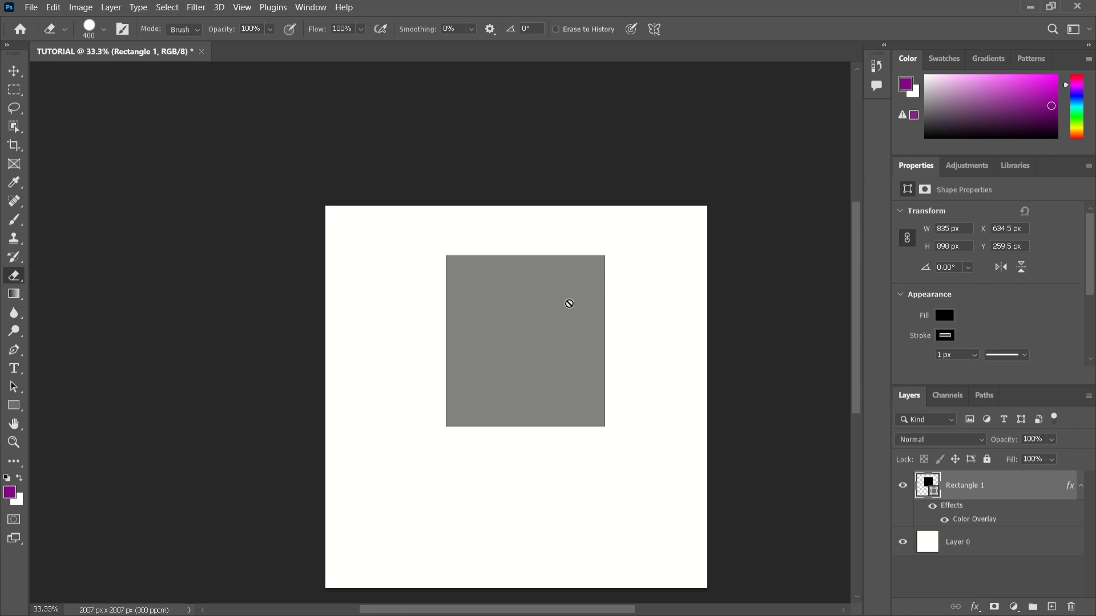
pyautogui.click(13, 295)
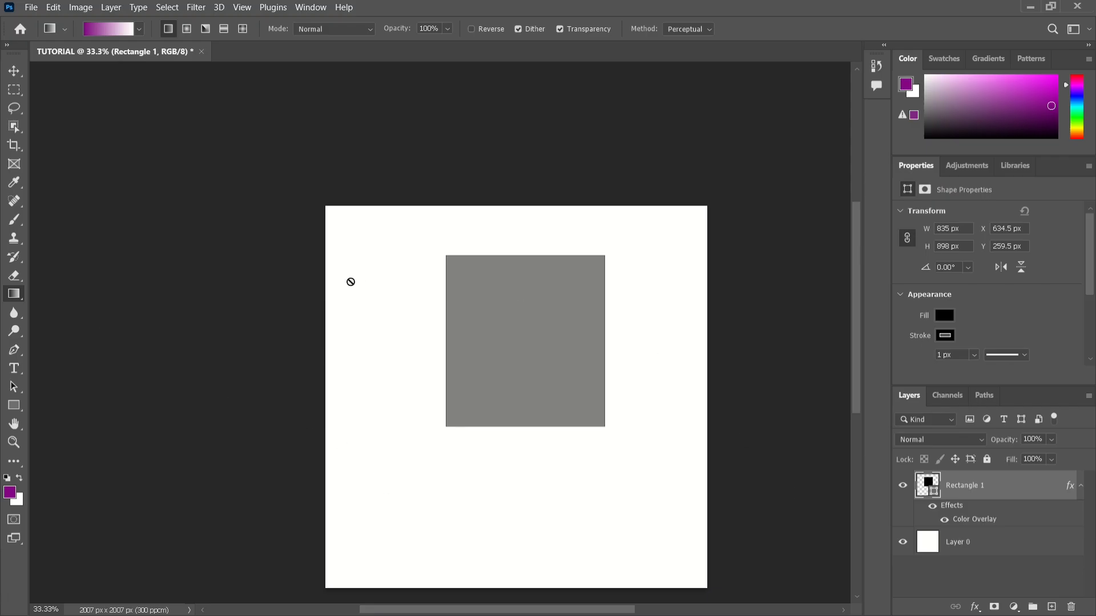
pyautogui.click(989, 552)
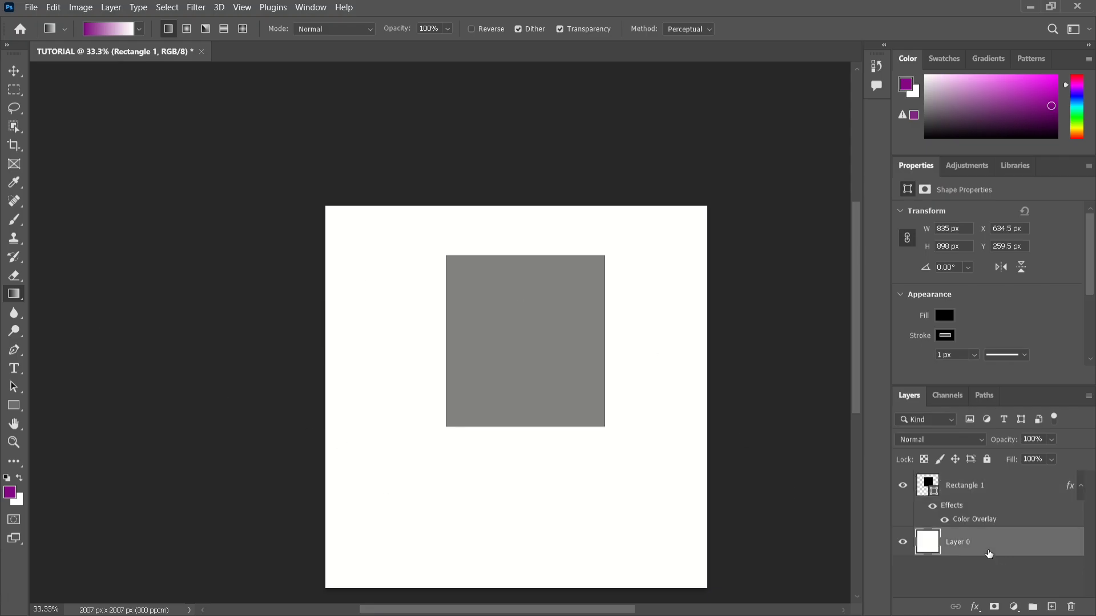
pyautogui.click(961, 492)
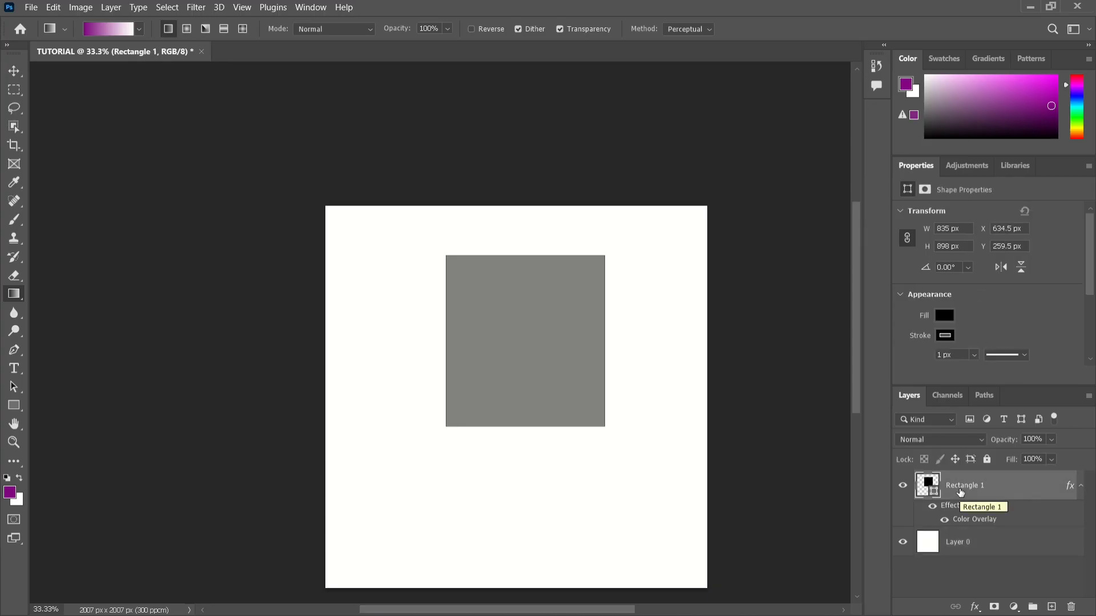
# Make Layer 0 active and move it above the Rectangle 1 layer in the stacking order.
pyautogui.click(961, 549)
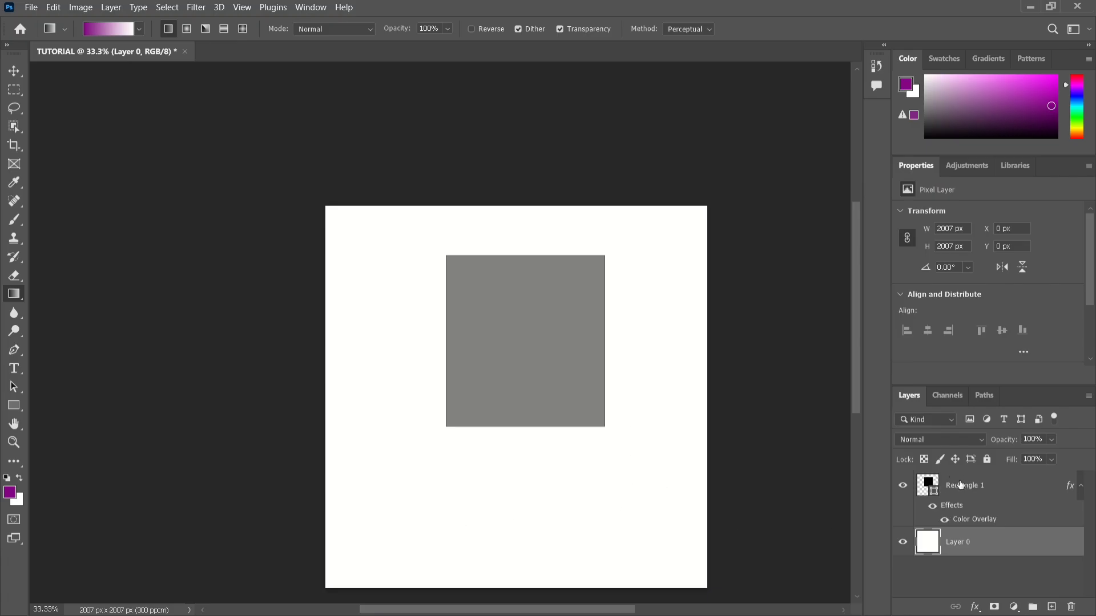
pyautogui.click(964, 543)
pyautogui.moveTo(964, 545); pyautogui.dragTo(958, 488)
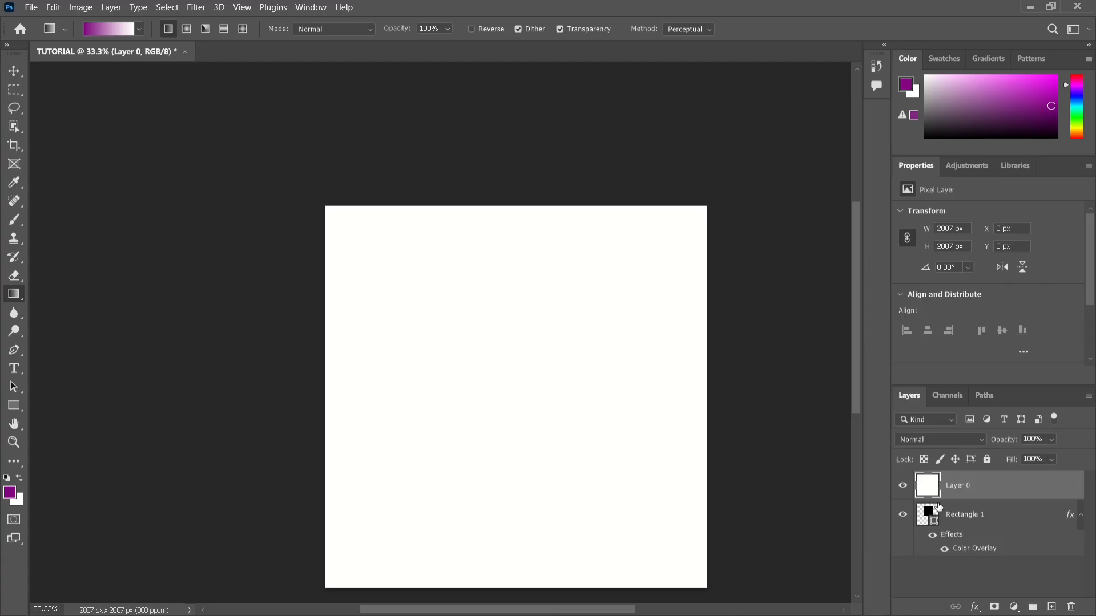
# Toggle Layer 0's visibility off and on, and move the Rectangle 1 layer back above it.
pyautogui.click(904, 489)
pyautogui.click(904, 488)
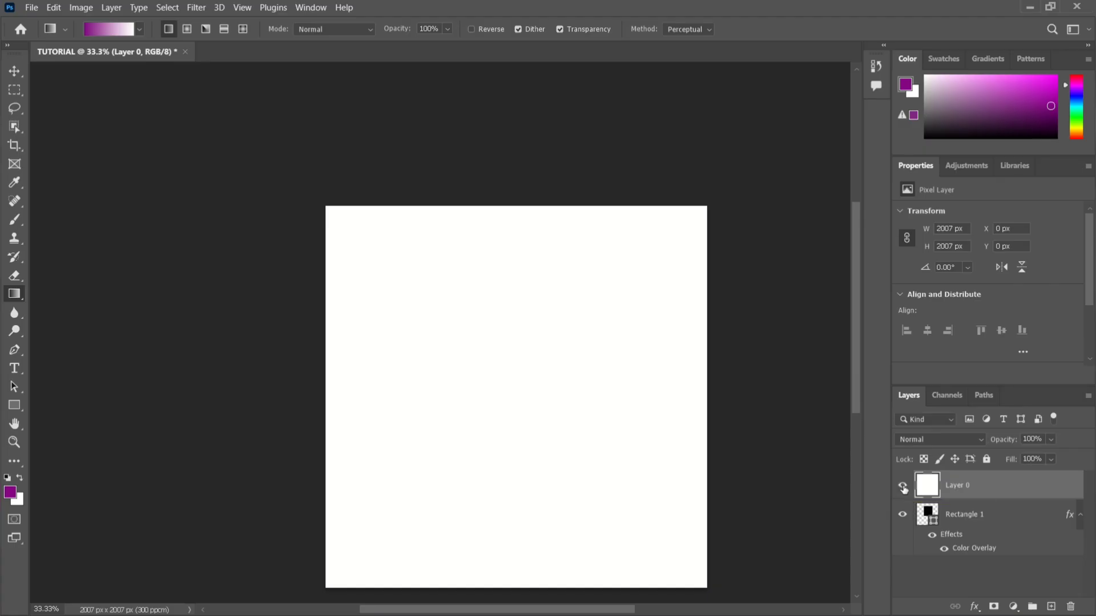
pyautogui.click(902, 486)
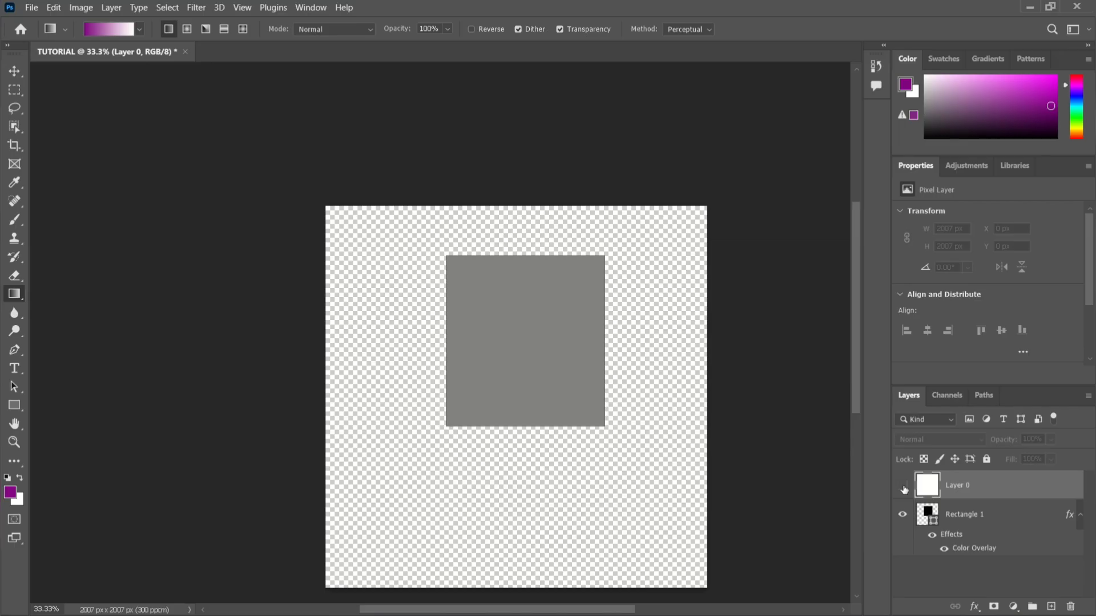
pyautogui.click(903, 487)
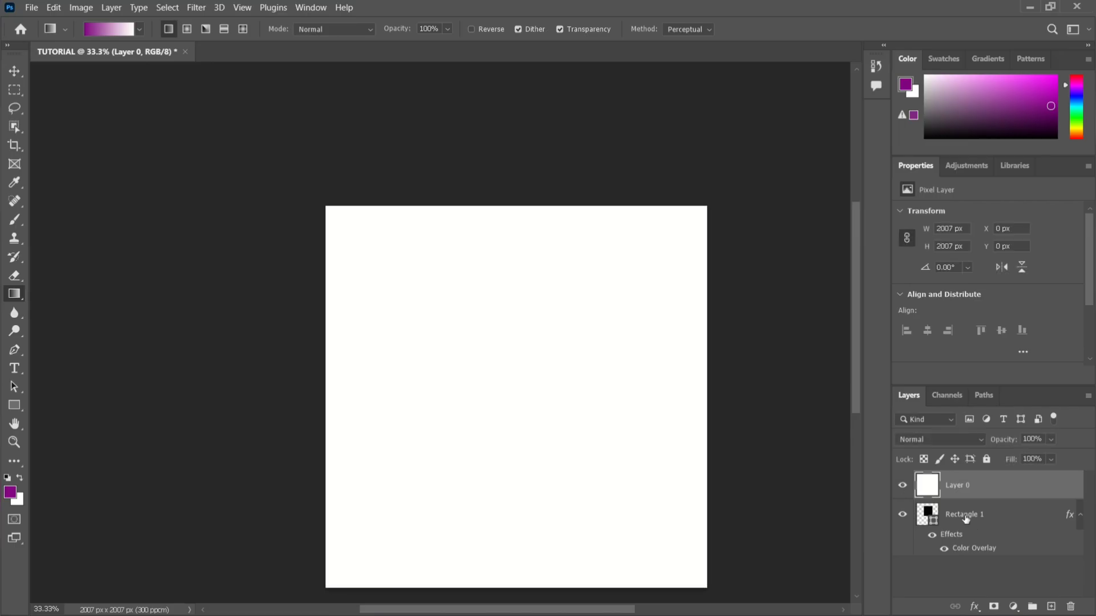
pyautogui.moveTo(962, 516); pyautogui.dragTo(957, 473)
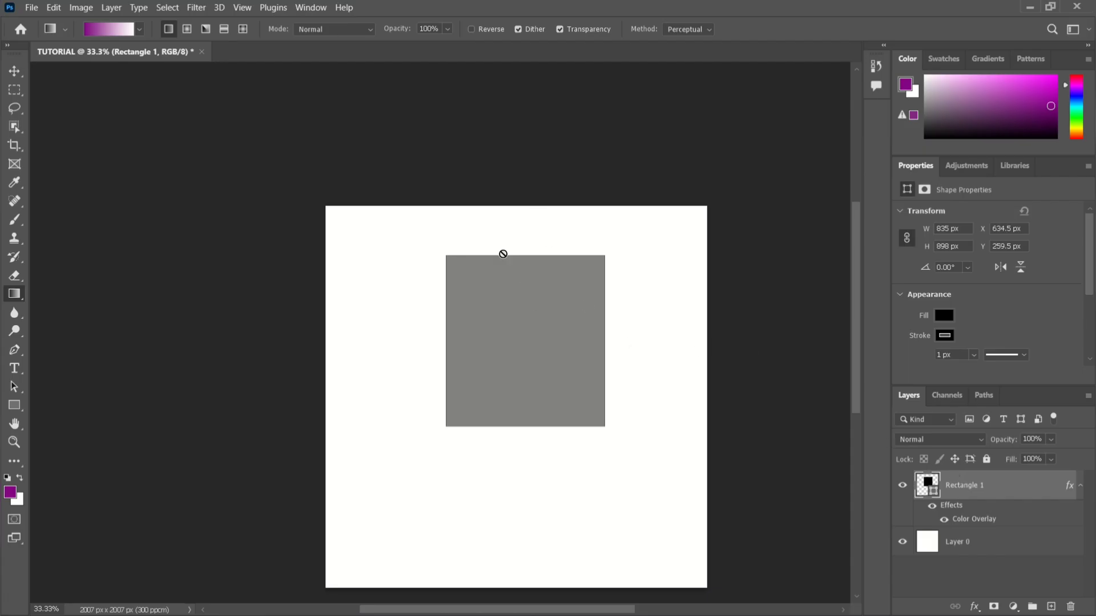
# Draw a purple-to-white linear gradient on Layer 0 from the canvas's bottom edge up to near its top, and undo it.
pyautogui.click(960, 546)
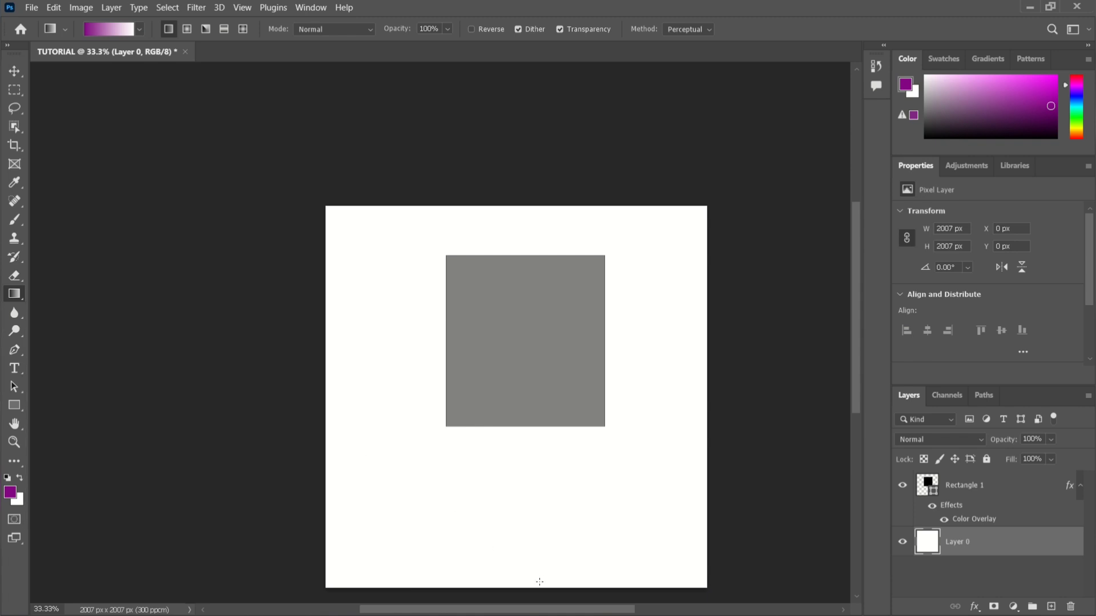
pyautogui.moveTo(539, 582); pyautogui.dragTo(518, 277)
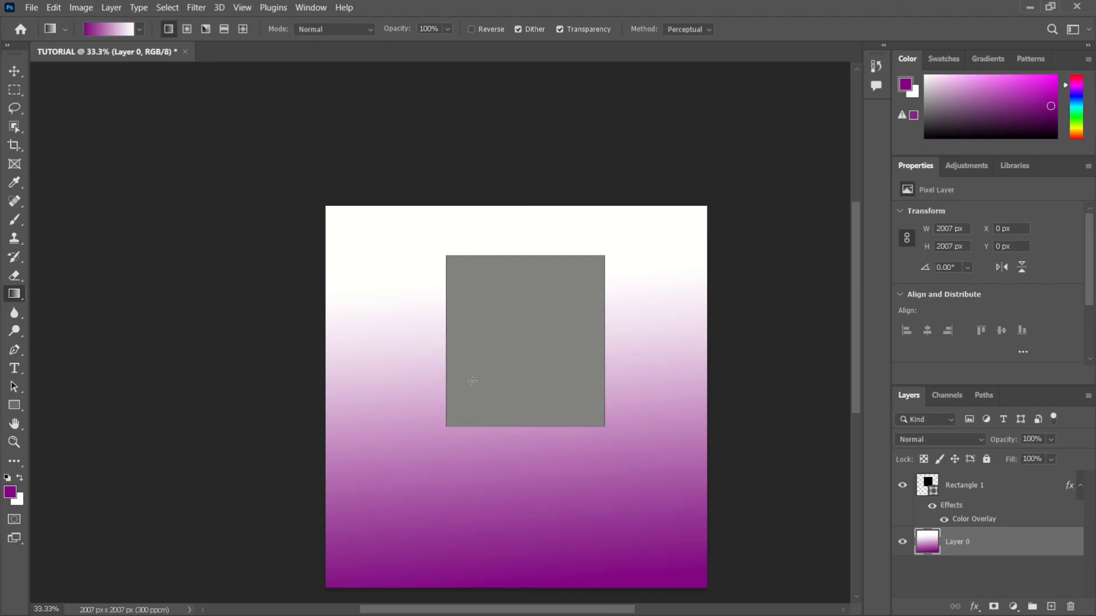
pyautogui.hotkey('ctrl', 'z')
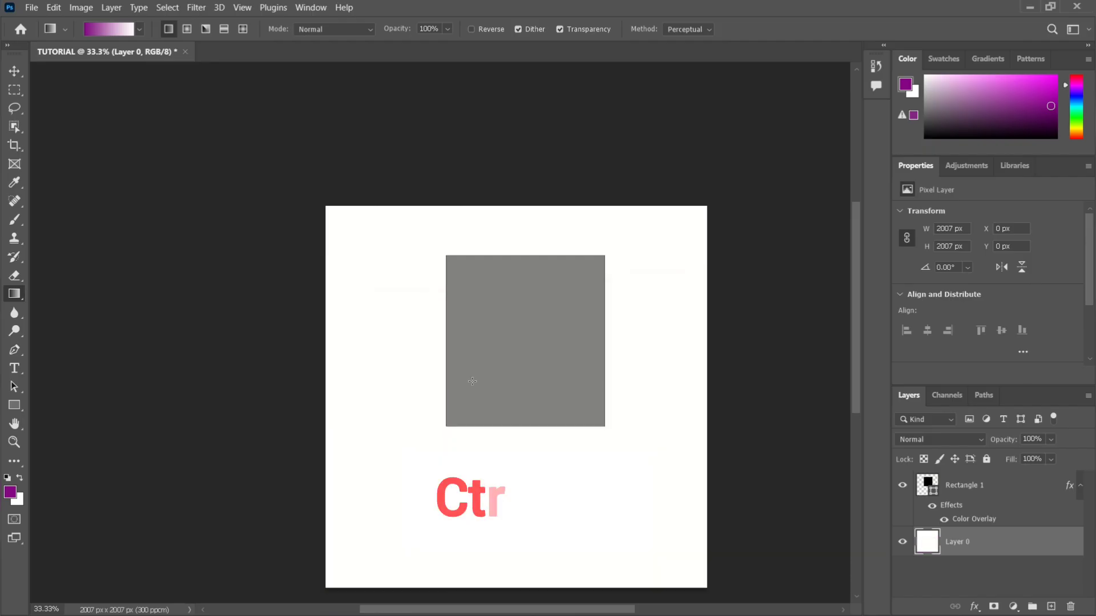
# Make the Rectangle 1 layer active with the Move tool, after briefly choosing the Blur tool.
pyautogui.click(14, 315)
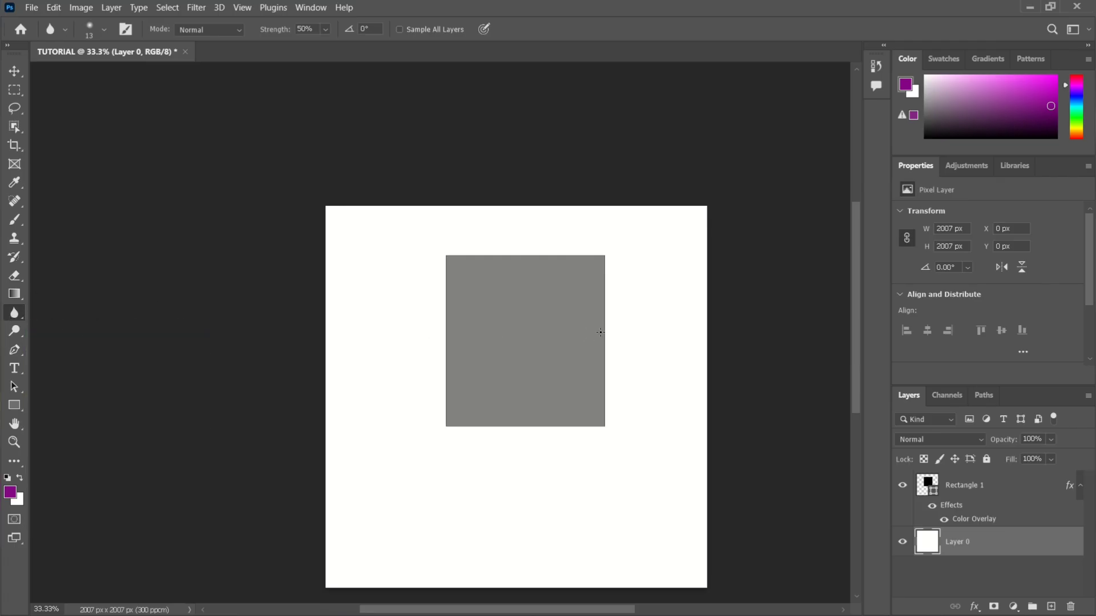
pyautogui.click(961, 493)
pyautogui.press('v')
pyautogui.press('super')
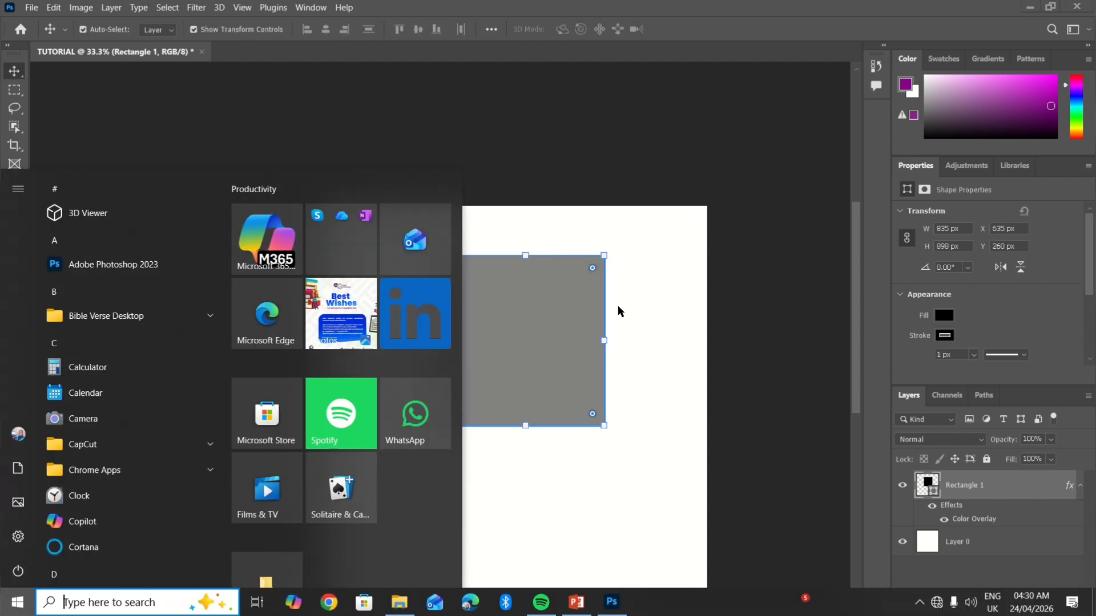
pyautogui.click(553, 169)
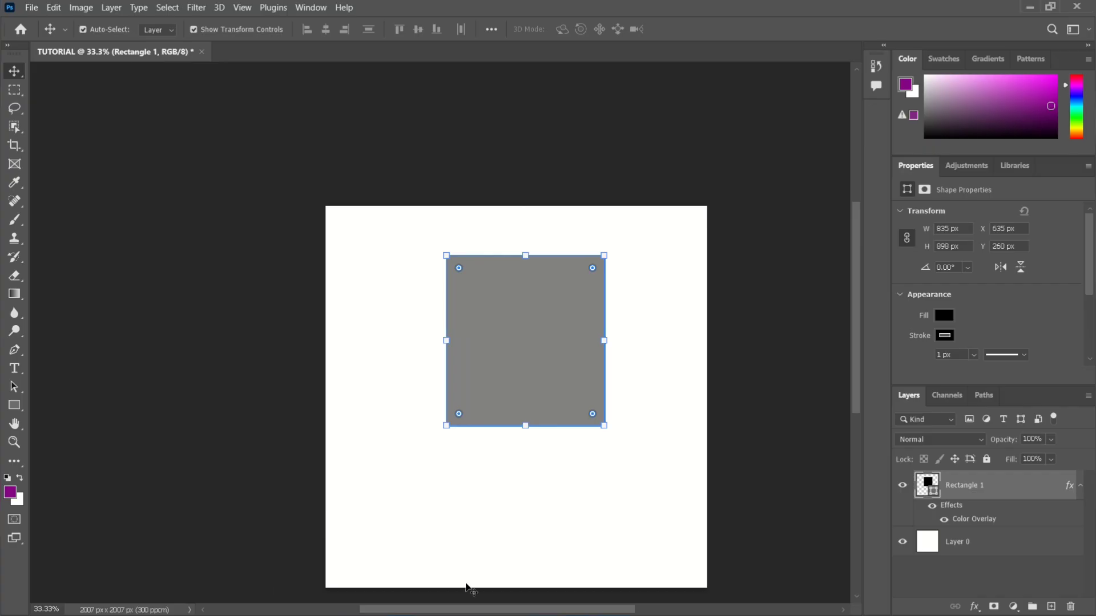
# Place the toucan photo from the NEW WALLPAPERS folder into the document at full canvas width, shifted up towards the canvas's top edge.
pyautogui.press('super')
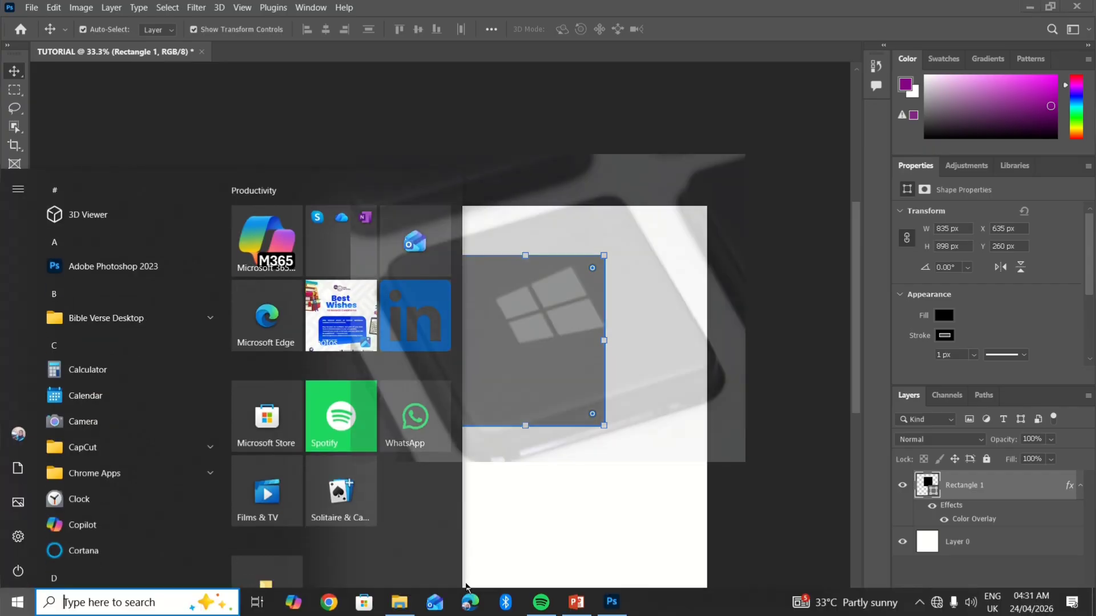
pyautogui.moveTo(412, 601)
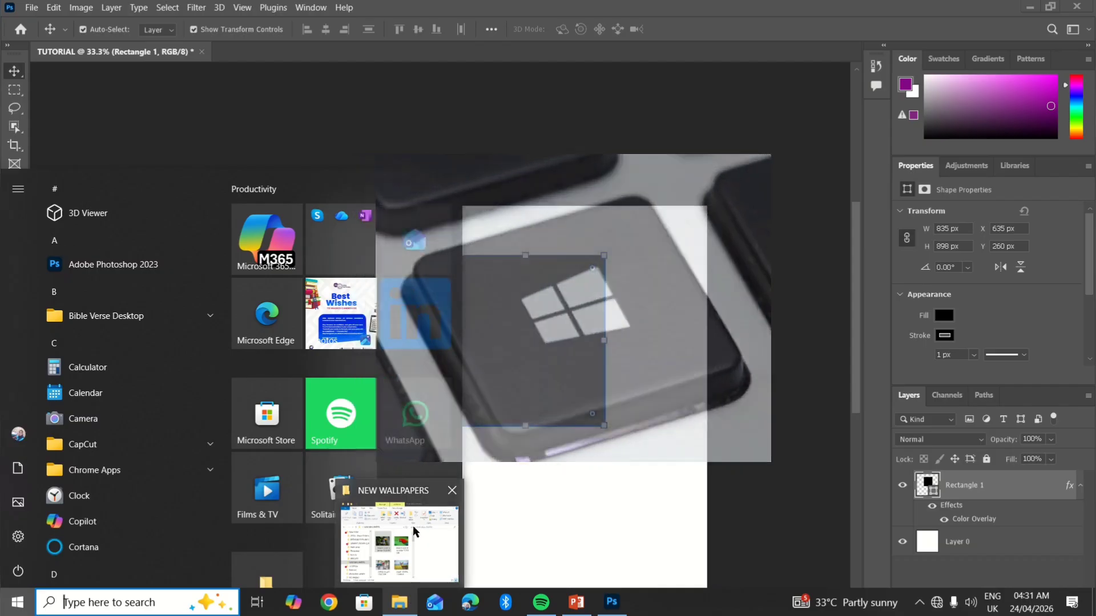
pyautogui.click(412, 526)
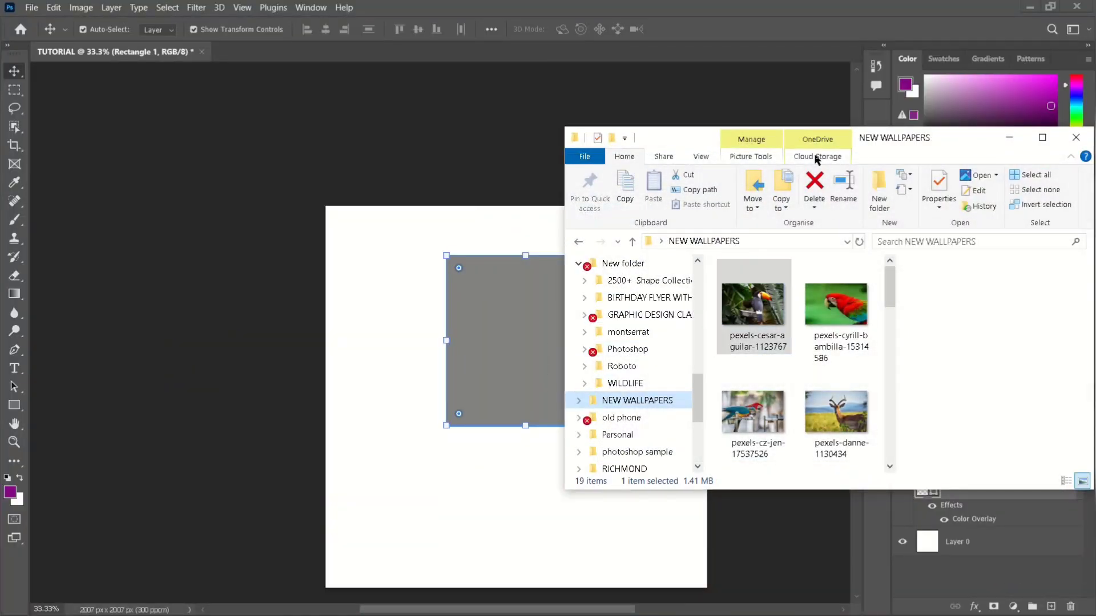
pyautogui.moveTo(934, 147); pyautogui.dragTo(954, 148)
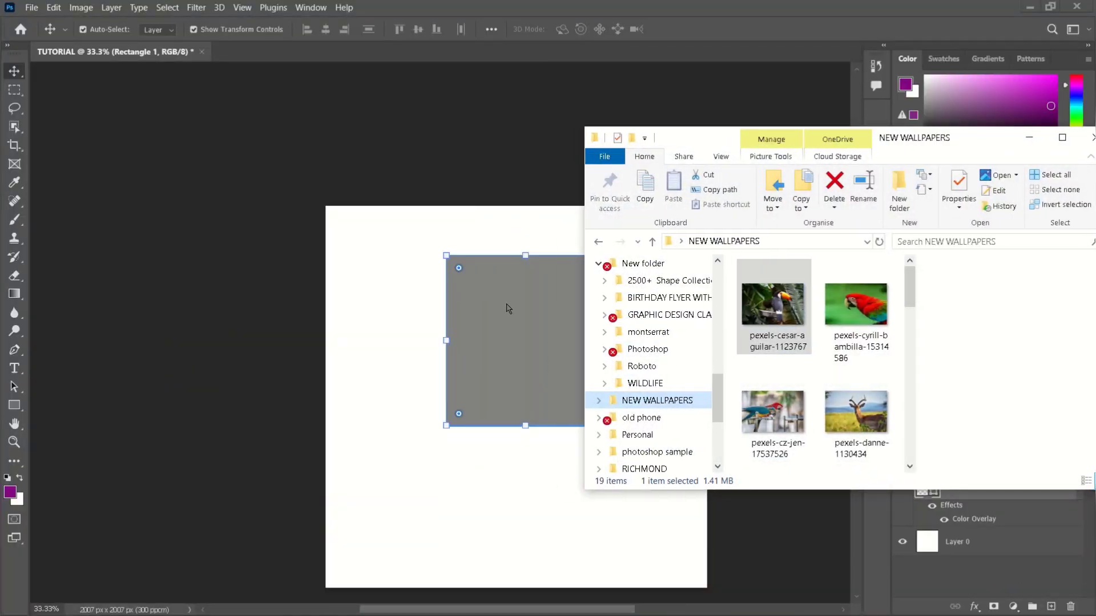
pyautogui.moveTo(761, 315)
pyautogui.mouseDown()
pyautogui.moveTo(397, 359)
pyautogui.moveTo(780, 322)
pyautogui.mouseUp()
pyautogui.moveTo(647, 318); pyautogui.dragTo(474, 311)
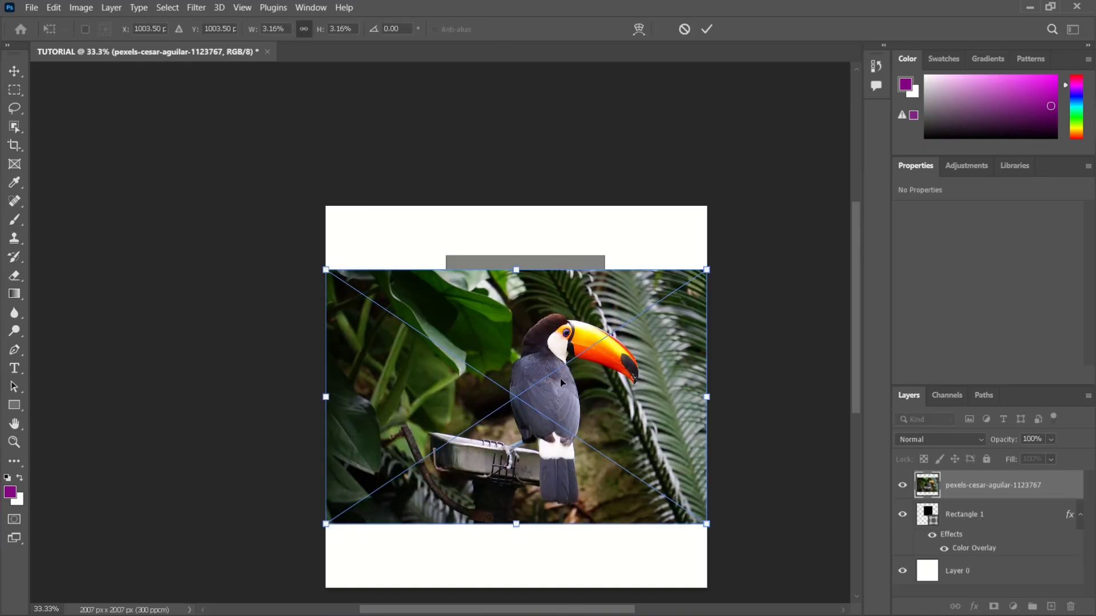
pyautogui.moveTo(505, 343); pyautogui.dragTo(506, 298)
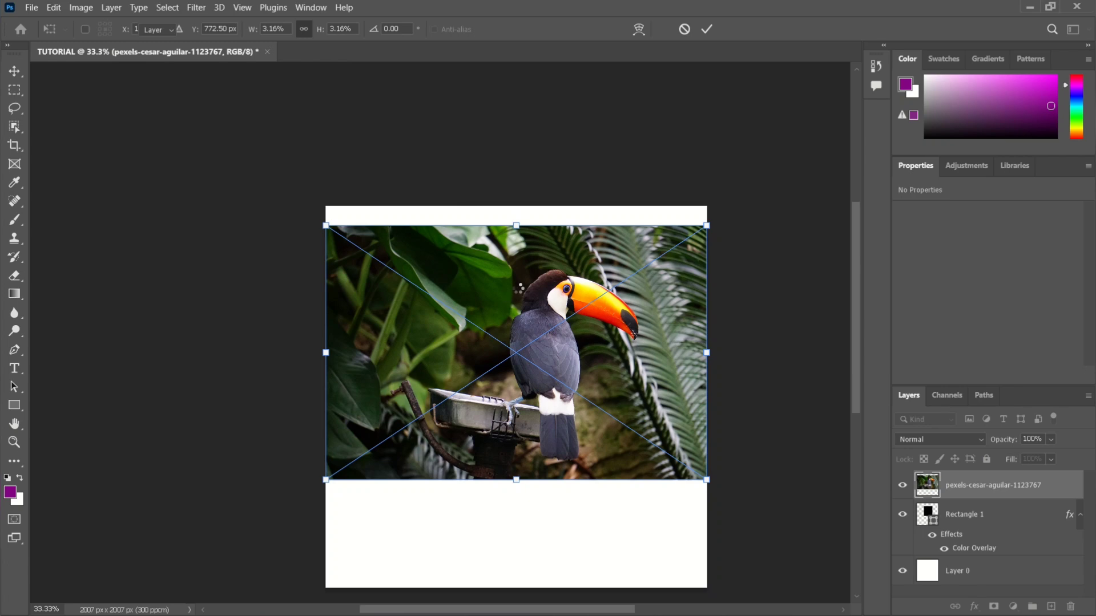
pyautogui.press('Return')
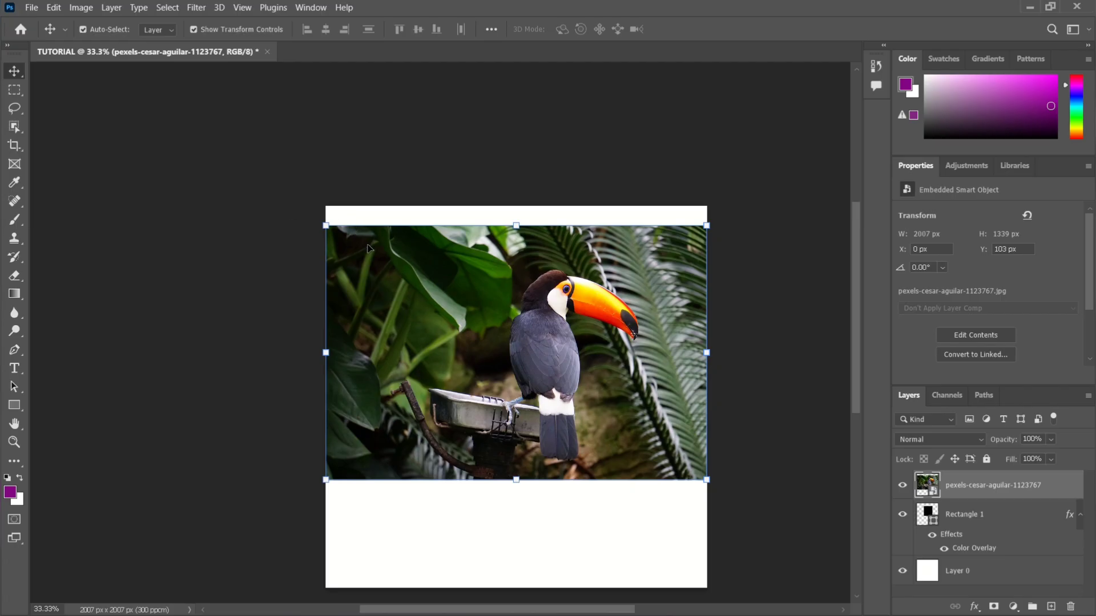
# Scale the toucan photo down to about 1214 × 810 px and move it lower on the canvas.
pyautogui.moveTo(324, 226); pyautogui.dragTo(483, 301)
pyautogui.moveTo(554, 337); pyautogui.dragTo(485, 327)
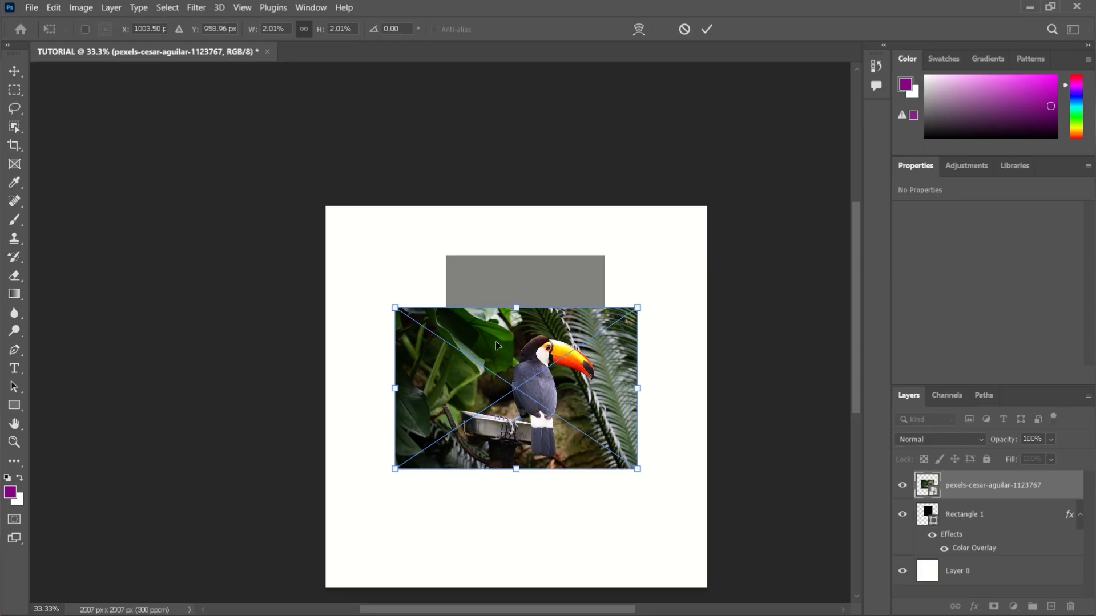
pyautogui.press('Return')
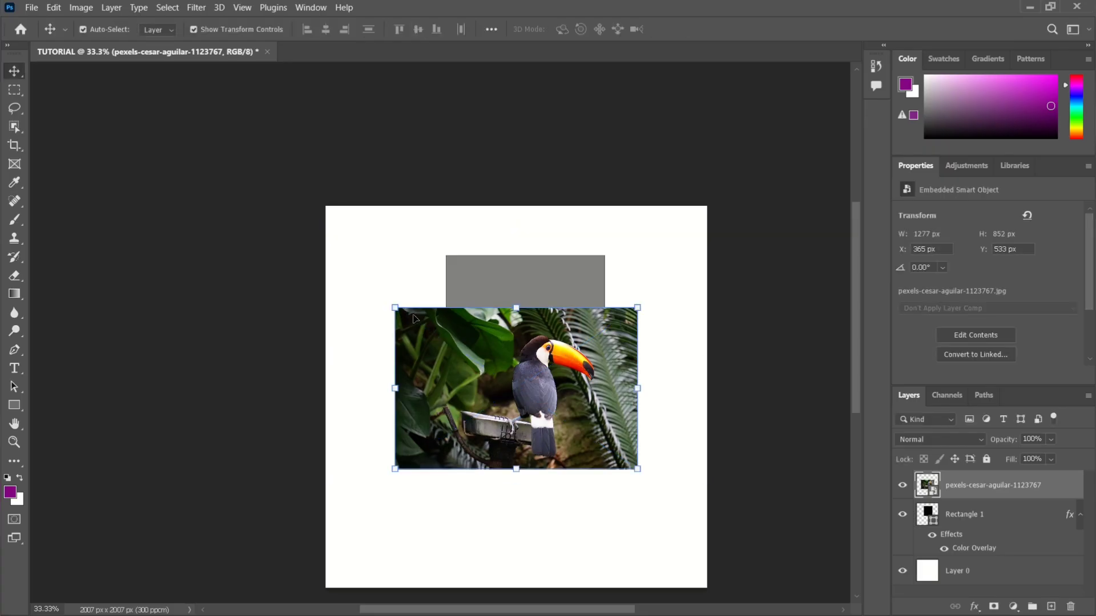
pyautogui.moveTo(394, 308); pyautogui.dragTo(407, 315)
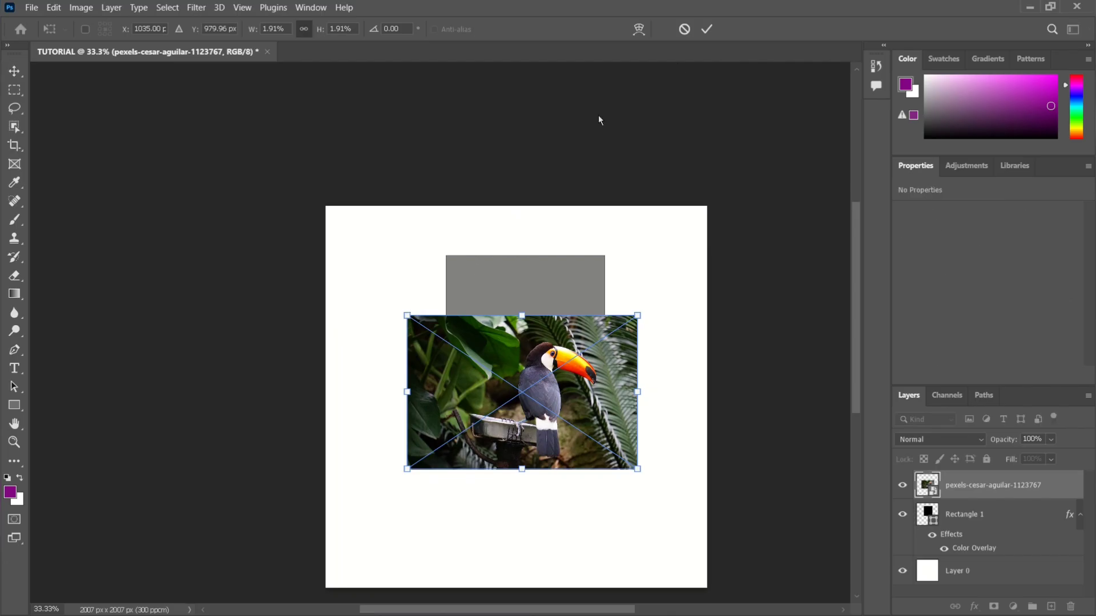
pyautogui.click(707, 31)
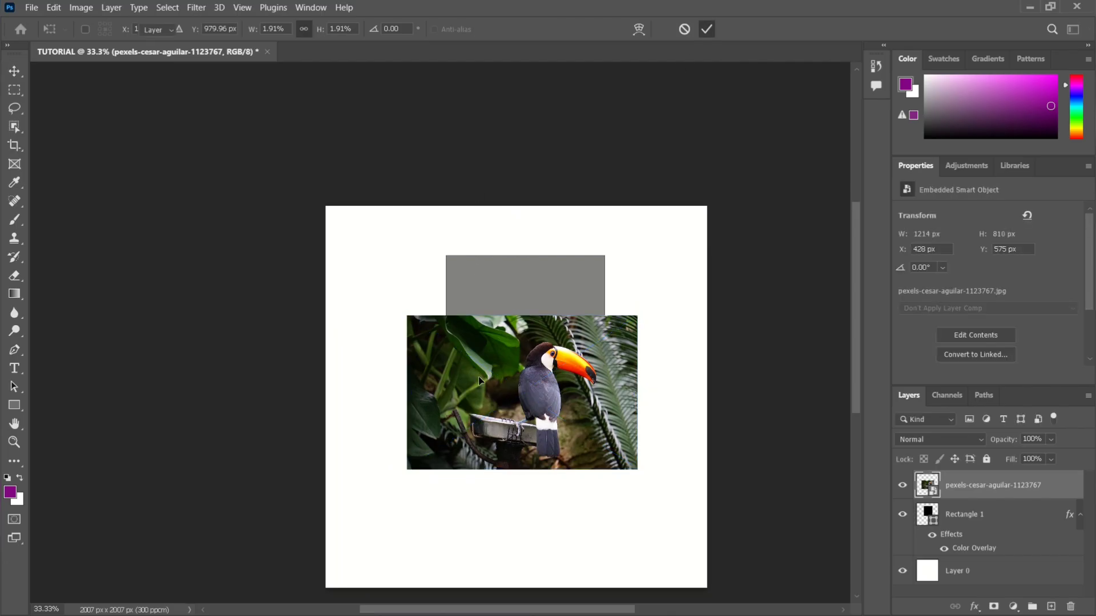
pyautogui.moveTo(478, 376); pyautogui.dragTo(488, 444)
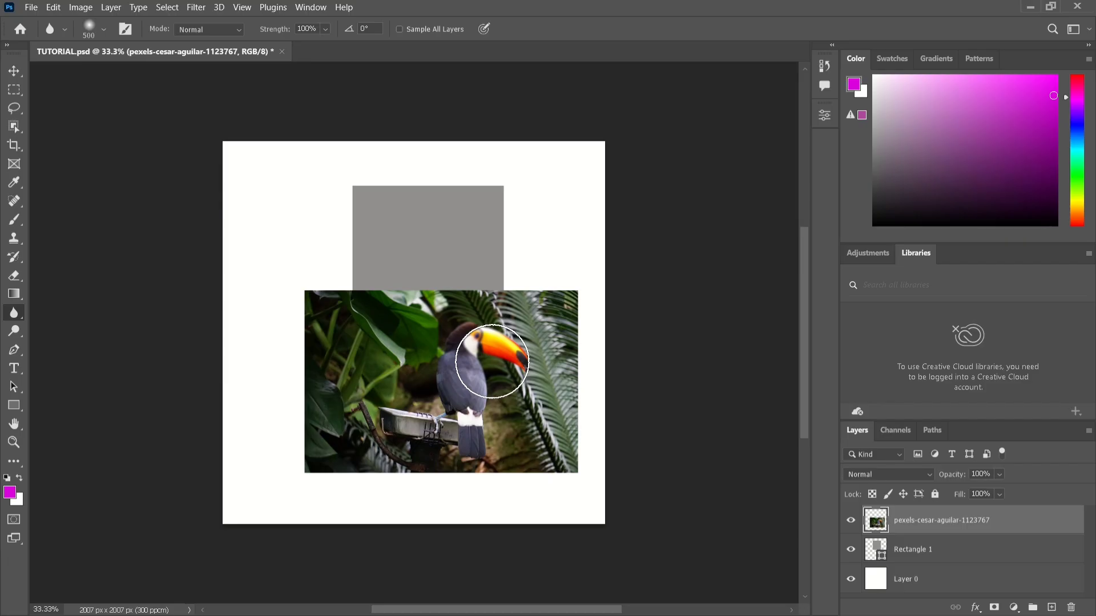
# Examine the blurring on the toucan's head and beak at up to 100% magnification.
pyautogui.hotkey('ctrl', '+')
pyautogui.hotkey('ctrl', '+')
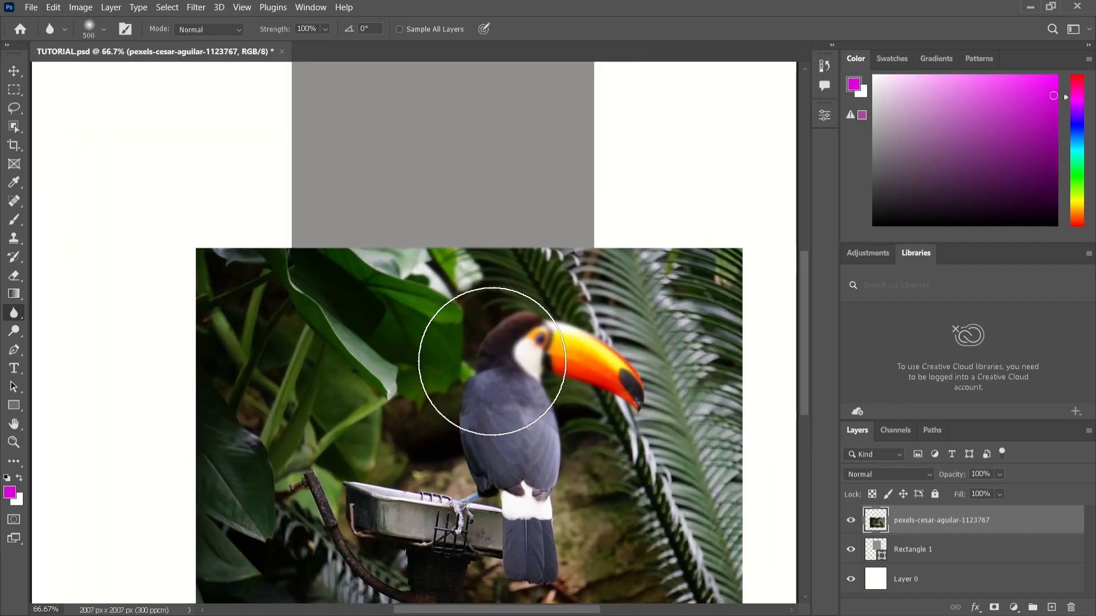
pyautogui.hotkey('ctrl', '+')
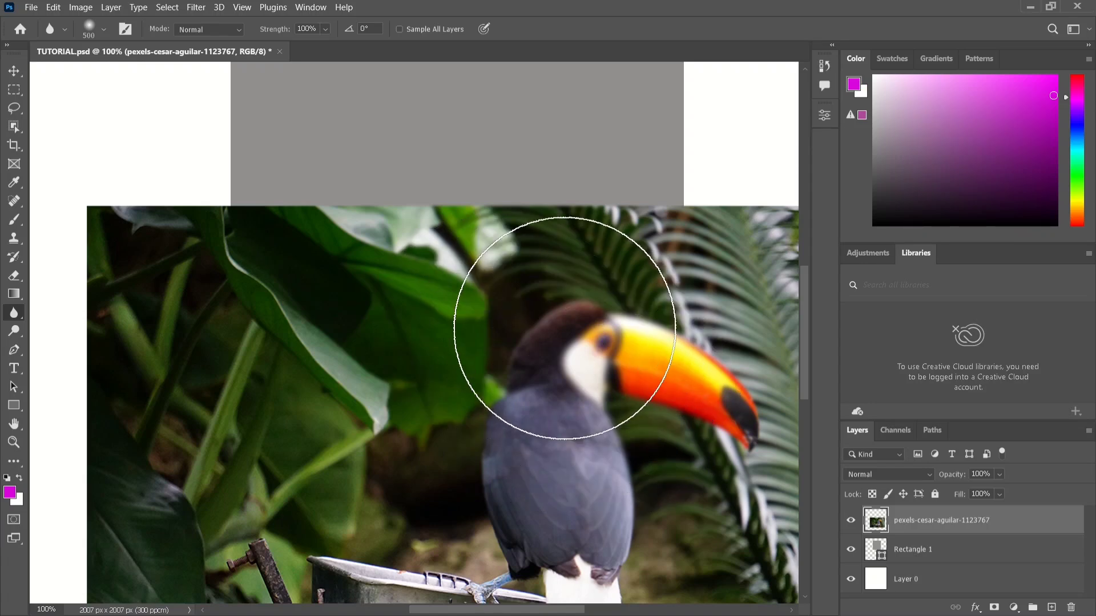
pyautogui.hotkey('ctrl', '-')
pyautogui.hotkey('ctrl', '-')
pyautogui.hotkey('ctrl', '+')
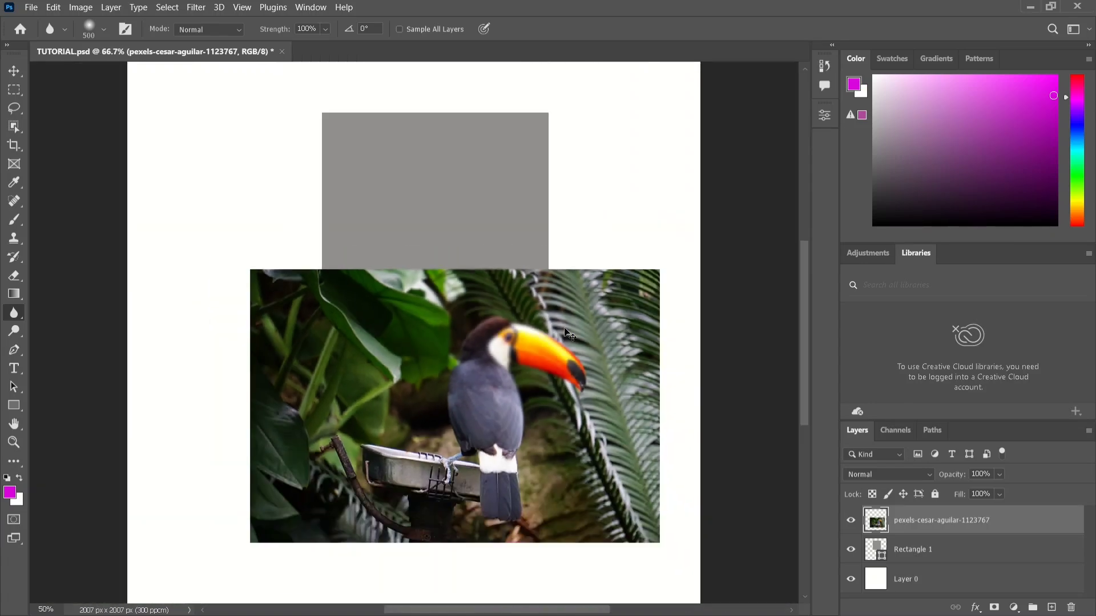
pyautogui.hotkey('ctrl', '-')
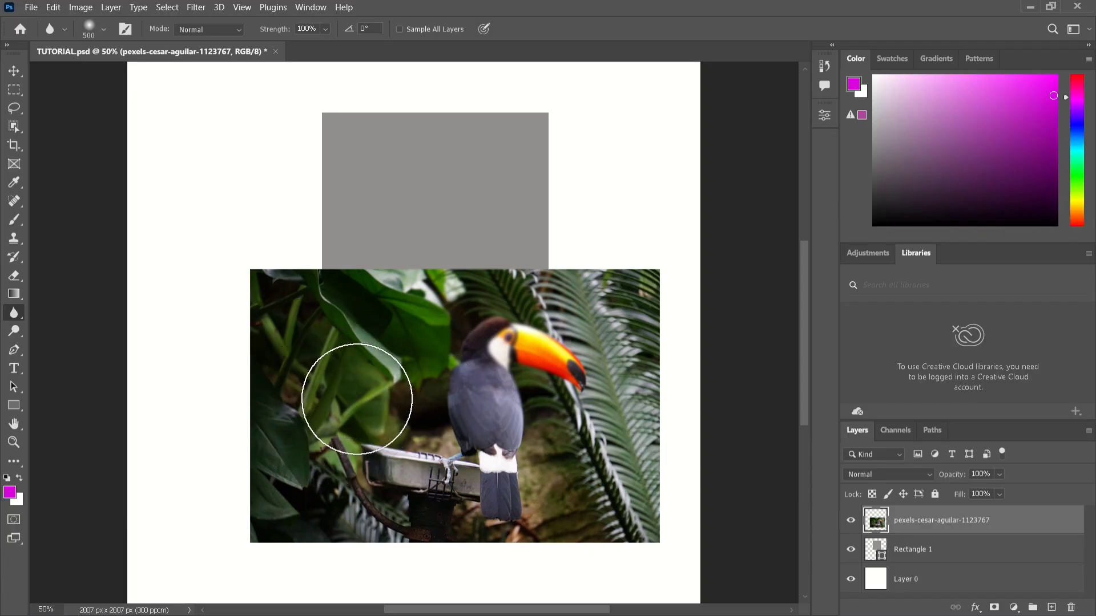
# Recheck the blurred area up close and brush over the toucan's back with the Blur tool at size 500 and 100% strength.
pyautogui.hotkey('ctrl', '+')
pyautogui.hotkey('ctrl', '+')
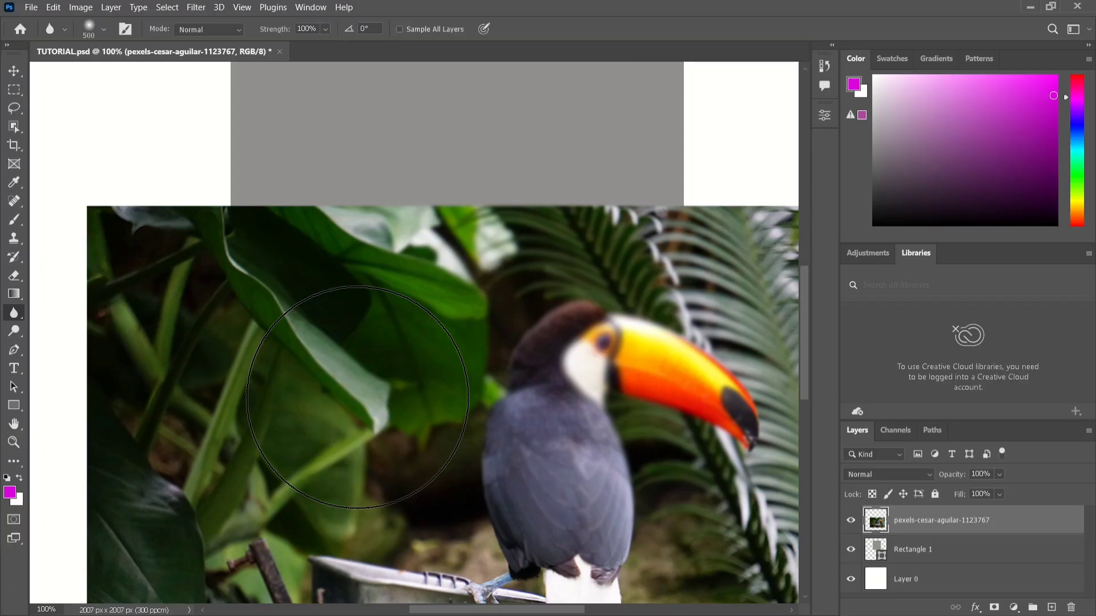
pyautogui.hotkey('ctrl', '-')
pyautogui.hotkey('ctrl', '-')
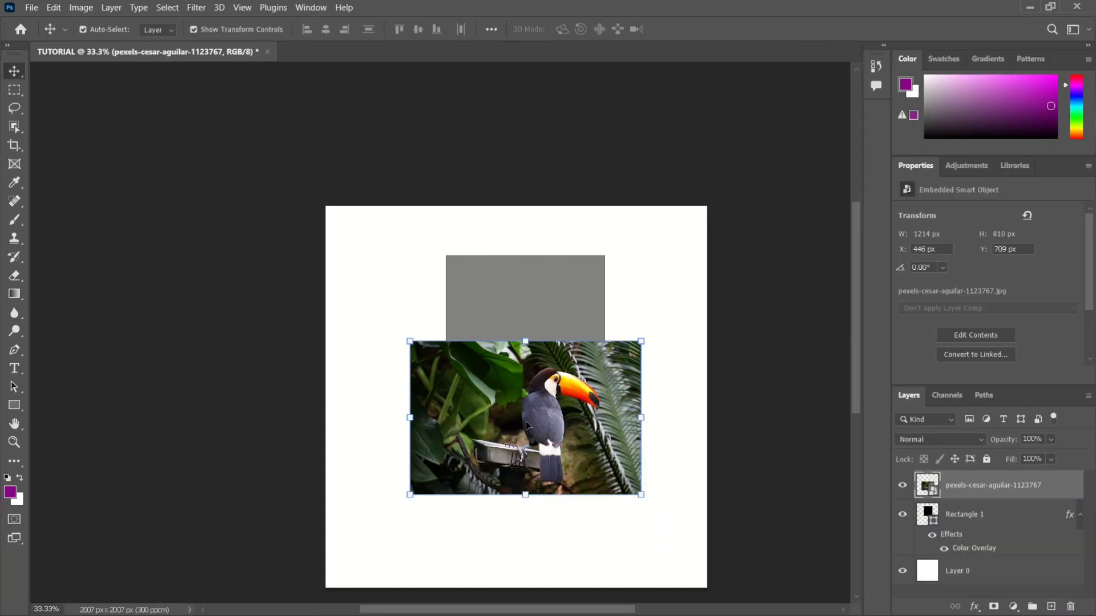
pyautogui.moveTo(478, 406); pyautogui.dragTo(499, 461)
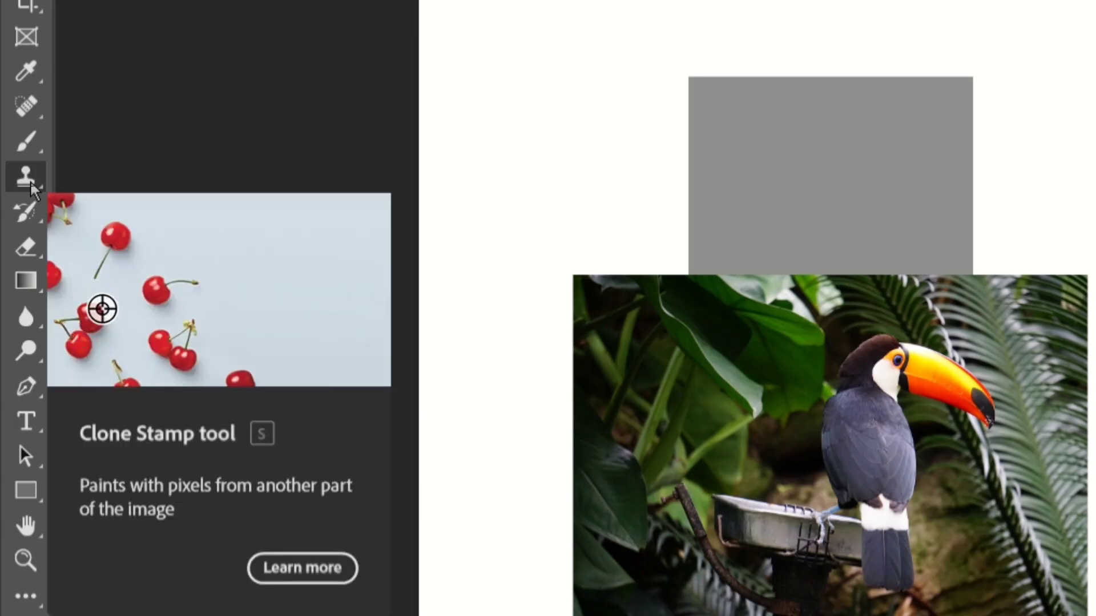
# Try covering the toucan's head and beak with sampled foliage using the Clone Stamp tool, and undo the strokes.
pyautogui.click(29, 182)
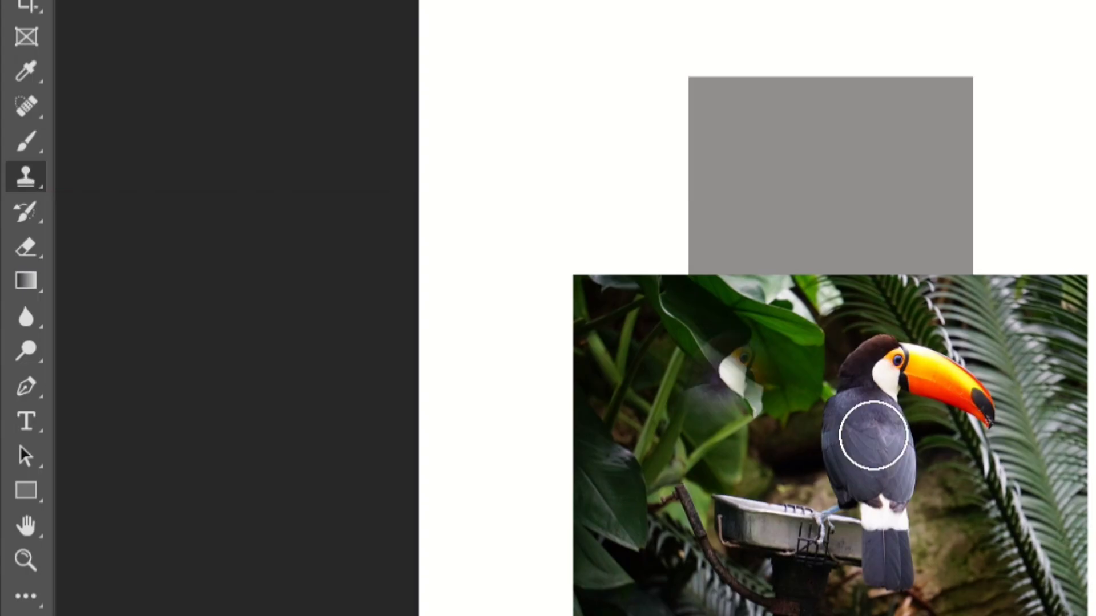
pyautogui.hotkey('ctrl', 'z')
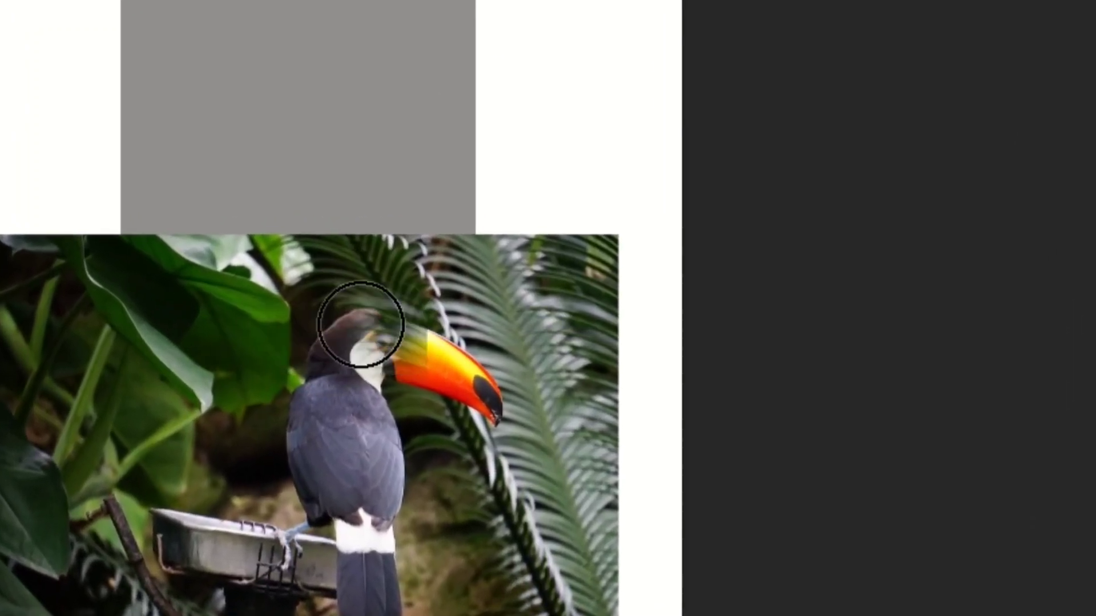
pyautogui.moveTo(281, 358); pyautogui.dragTo(335, 379)
pyautogui.hotkey('ctrl', 'z')
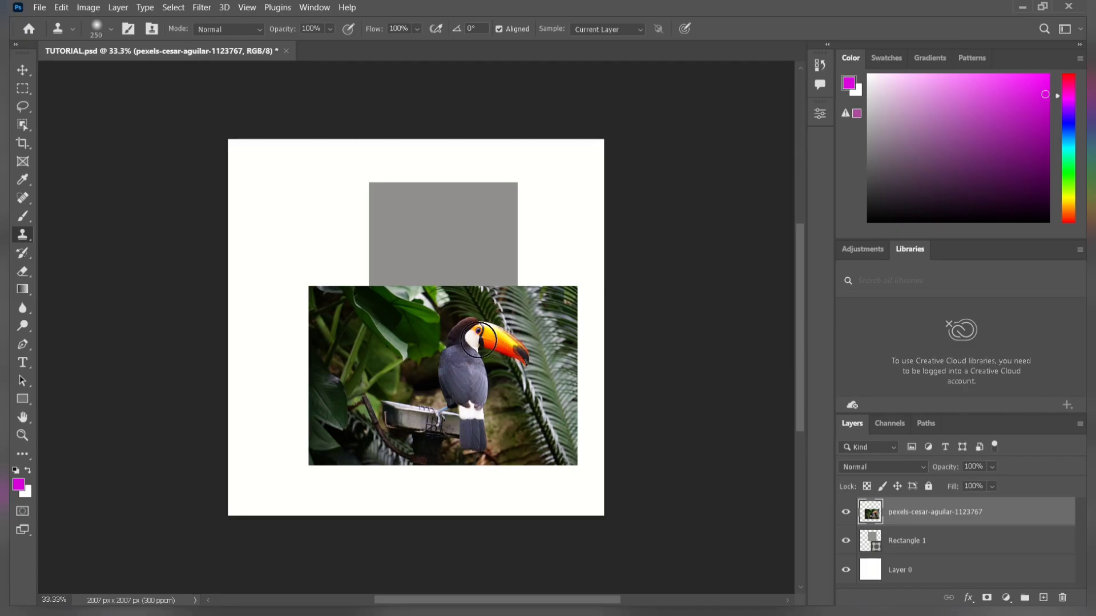
# Clone a second toucan onto the foliage beside the original with the Clone Stamp tool at size 250, and undo the last stroke.
pyautogui.moveTo(384, 329); pyautogui.dragTo(373, 327)
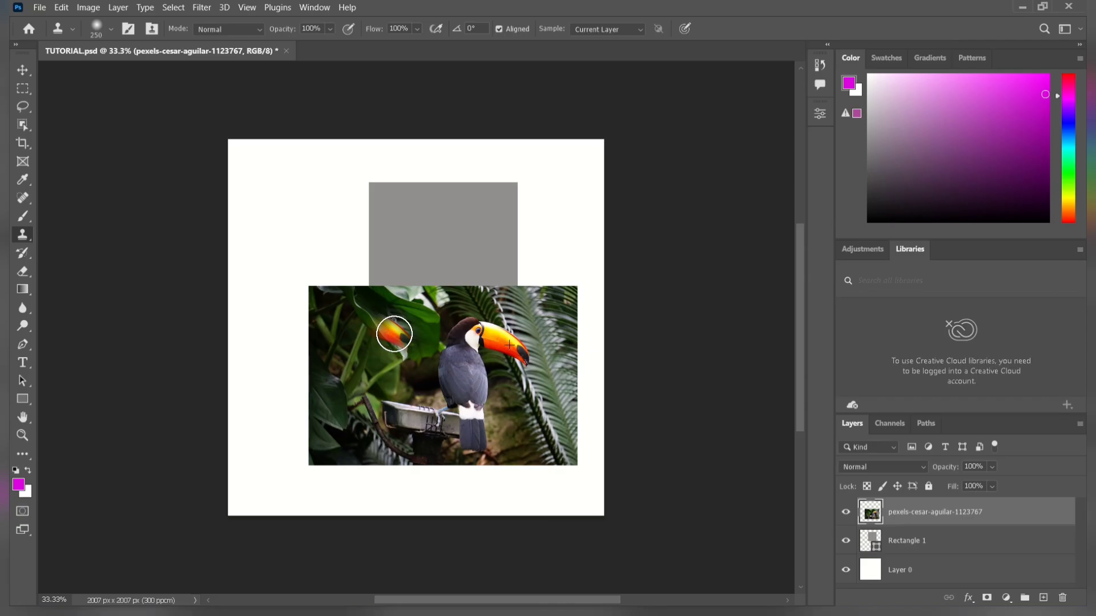
pyautogui.moveTo(400, 336)
pyautogui.mouseDown()
pyautogui.moveTo(368, 320)
pyautogui.moveTo(364, 335)
pyautogui.moveTo(357, 319)
pyautogui.moveTo(356, 341)
pyautogui.moveTo(375, 361)
pyautogui.moveTo(375, 350)
pyautogui.moveTo(361, 354)
pyautogui.moveTo(361, 393)
pyautogui.moveTo(345, 372)
pyautogui.mouseUp()
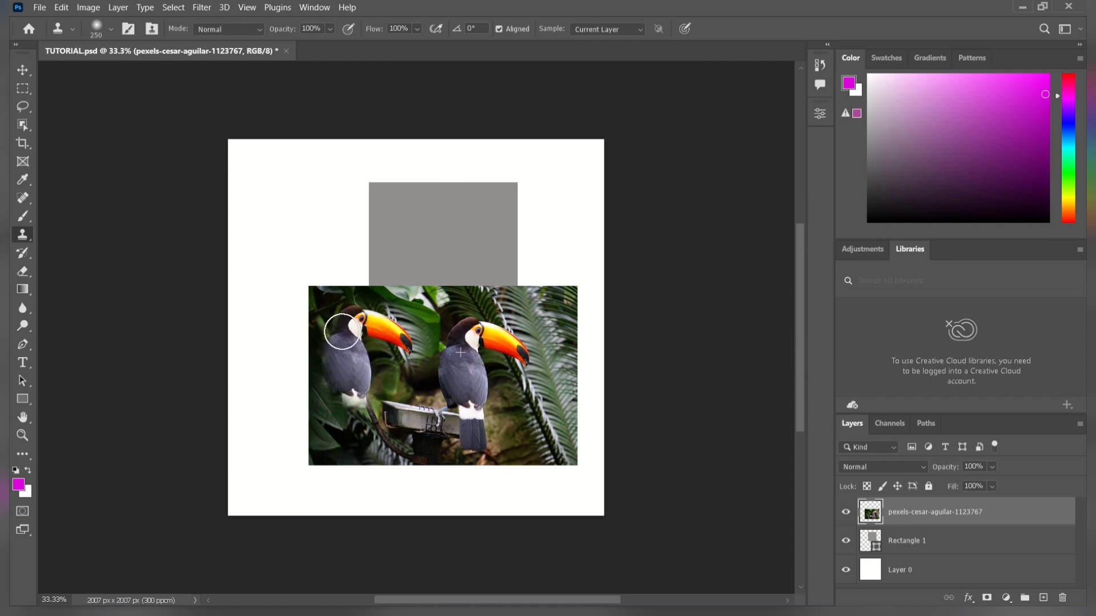
pyautogui.moveTo(342, 331)
pyautogui.mouseDown()
pyautogui.moveTo(331, 389)
pyautogui.moveTo(350, 428)
pyautogui.moveTo(359, 395)
pyautogui.moveTo(361, 416)
pyautogui.moveTo(371, 408)
pyautogui.moveTo(371, 441)
pyautogui.moveTo(338, 434)
pyautogui.moveTo(317, 395)
pyautogui.moveTo(342, 448)
pyautogui.mouseUp()
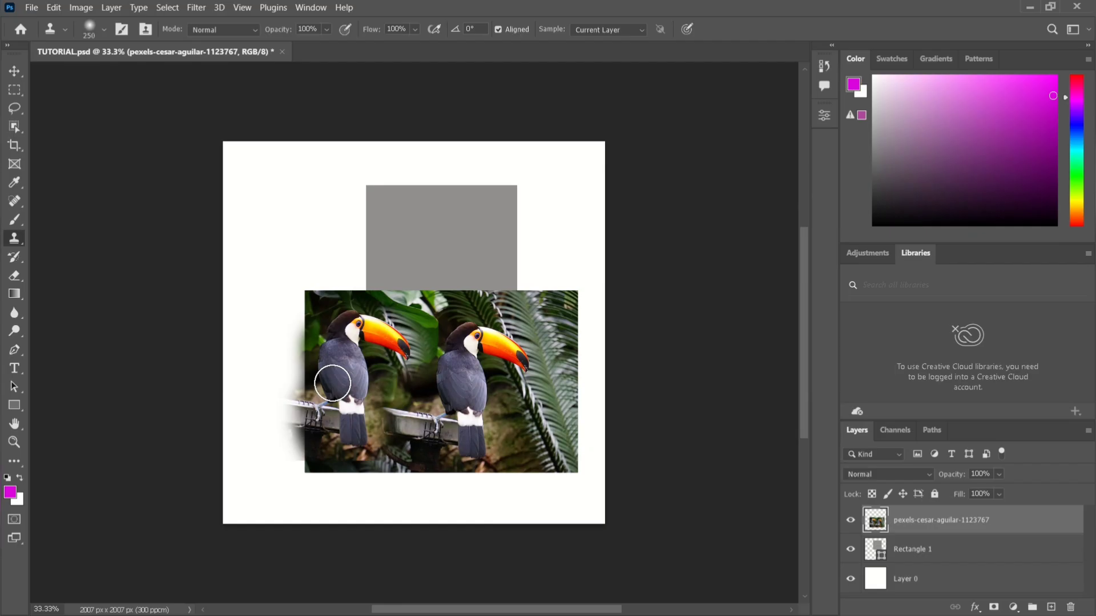
pyautogui.moveTo(344, 400); pyautogui.dragTo(351, 386)
pyautogui.hotkey('ctrl', 'z')
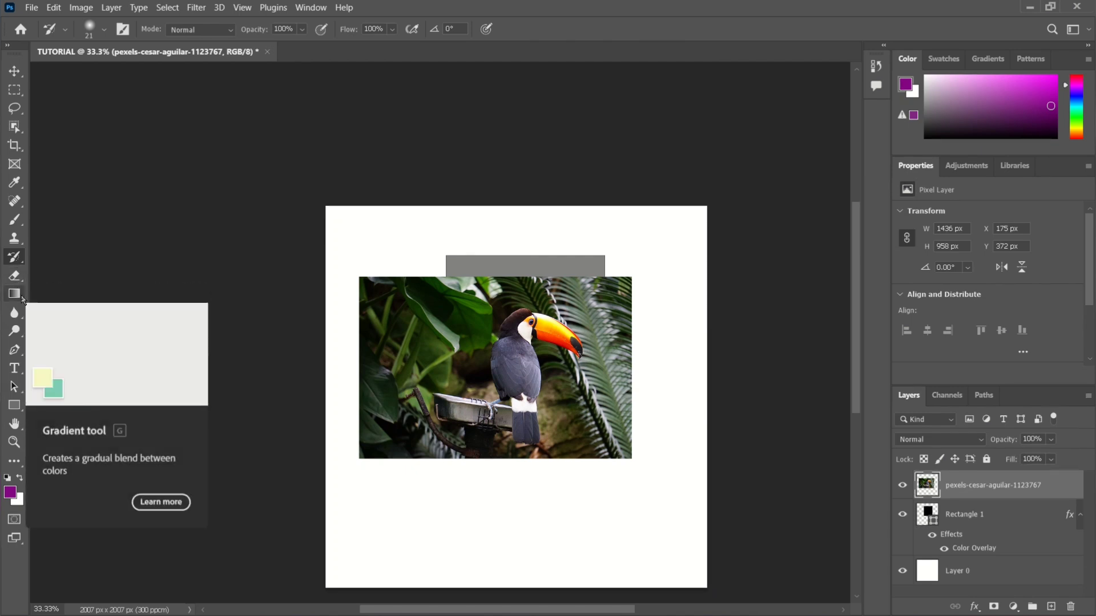
# Draw a closed four-point path about 1161 × 609 px with the Pen tool across the photo's lower-right corner and the white area below.
pyautogui.click(15, 357)
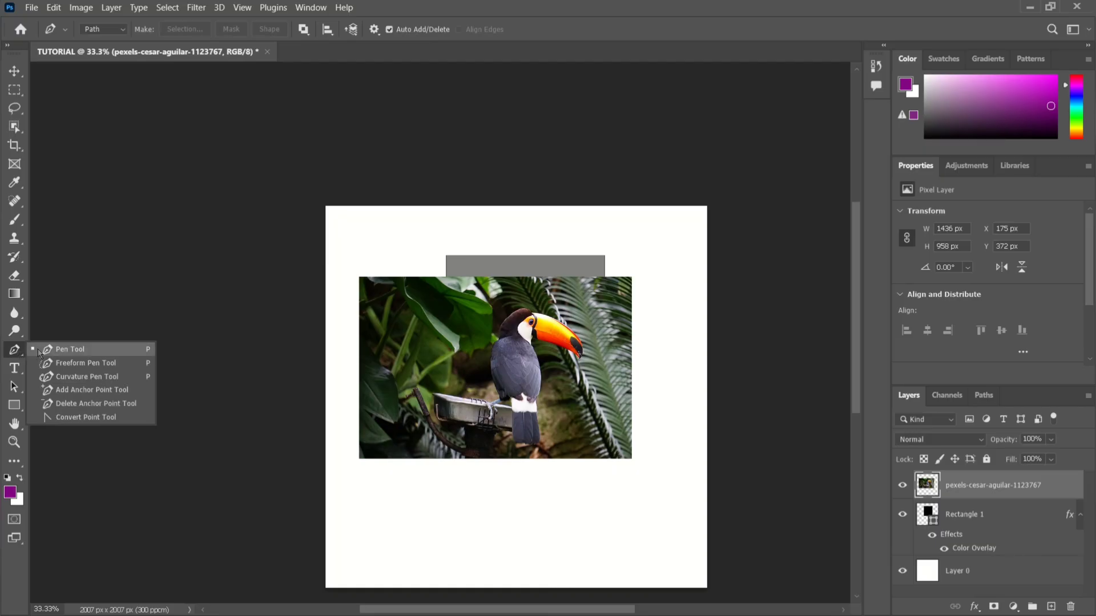
pyautogui.click(39, 350)
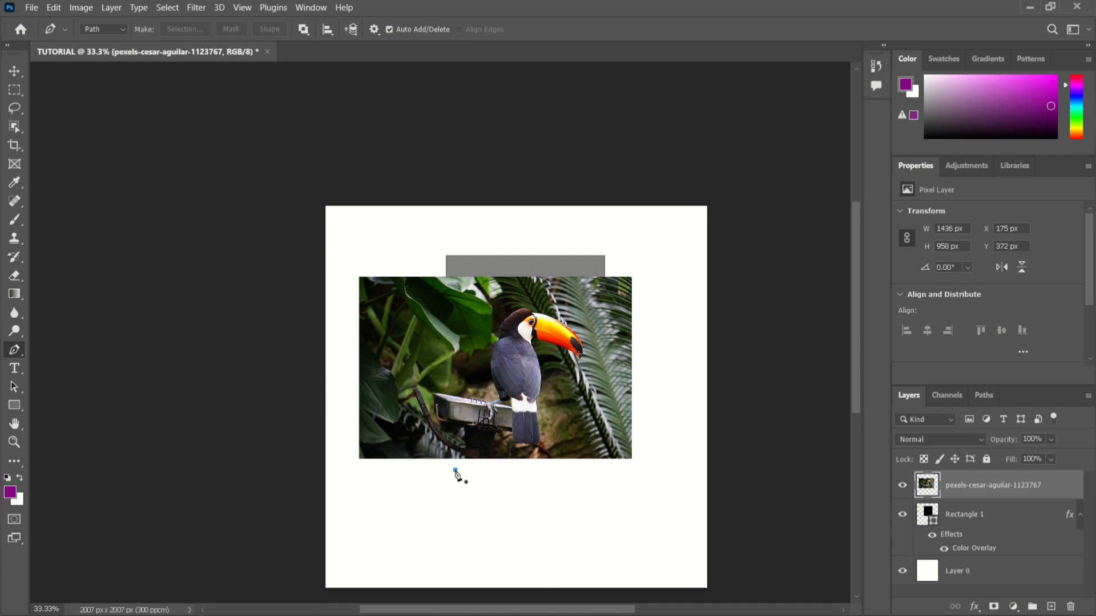
pyautogui.moveTo(455, 470); pyautogui.dragTo(461, 481)
pyautogui.click(611, 525)
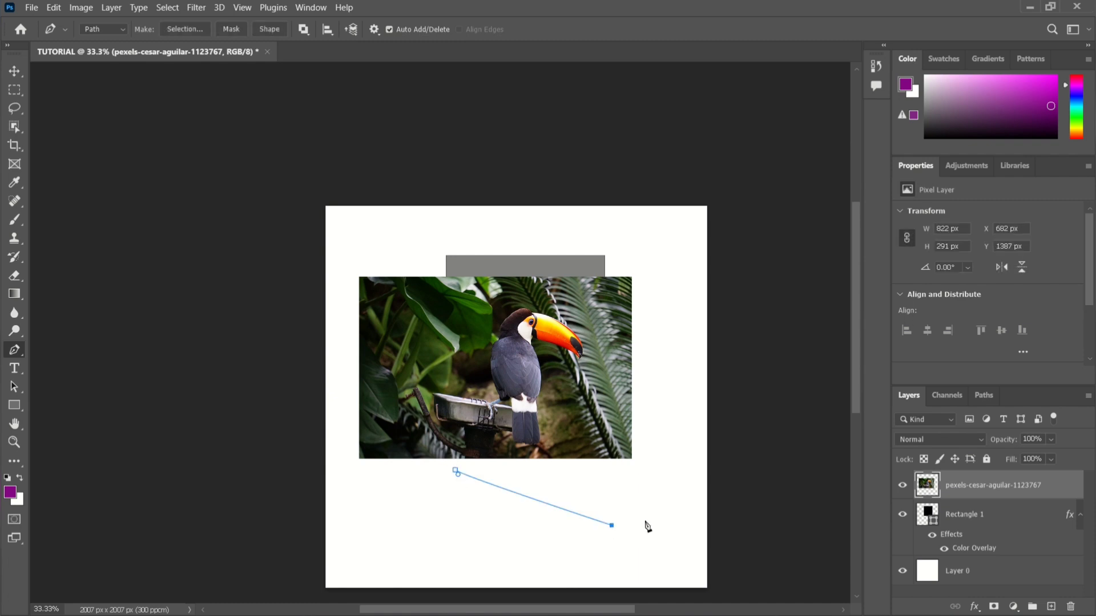
pyautogui.click(675, 512)
pyautogui.click(638, 410)
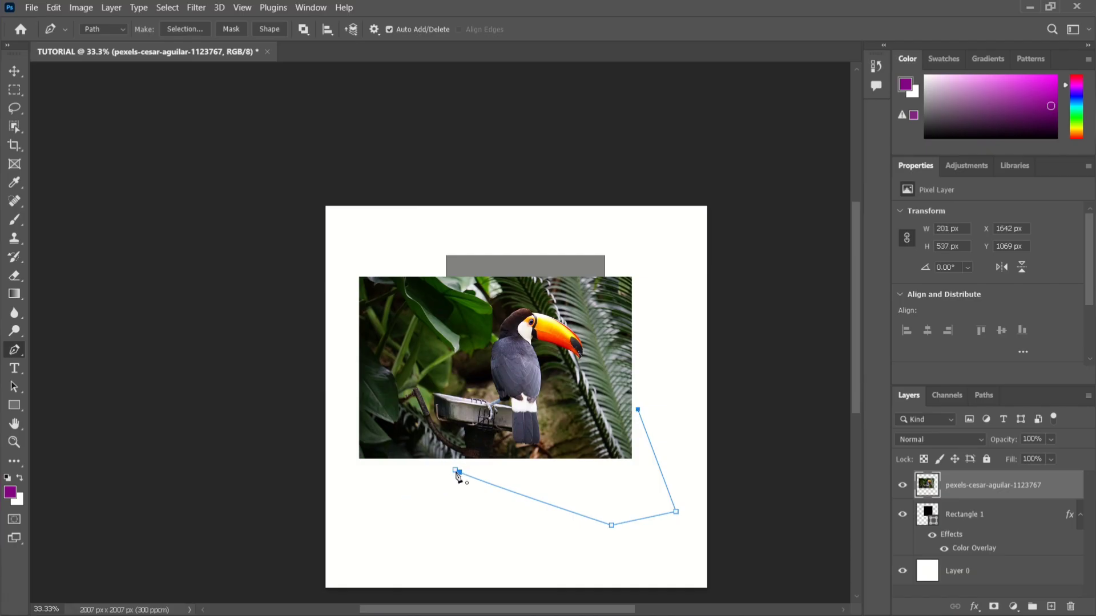
pyautogui.click(455, 472)
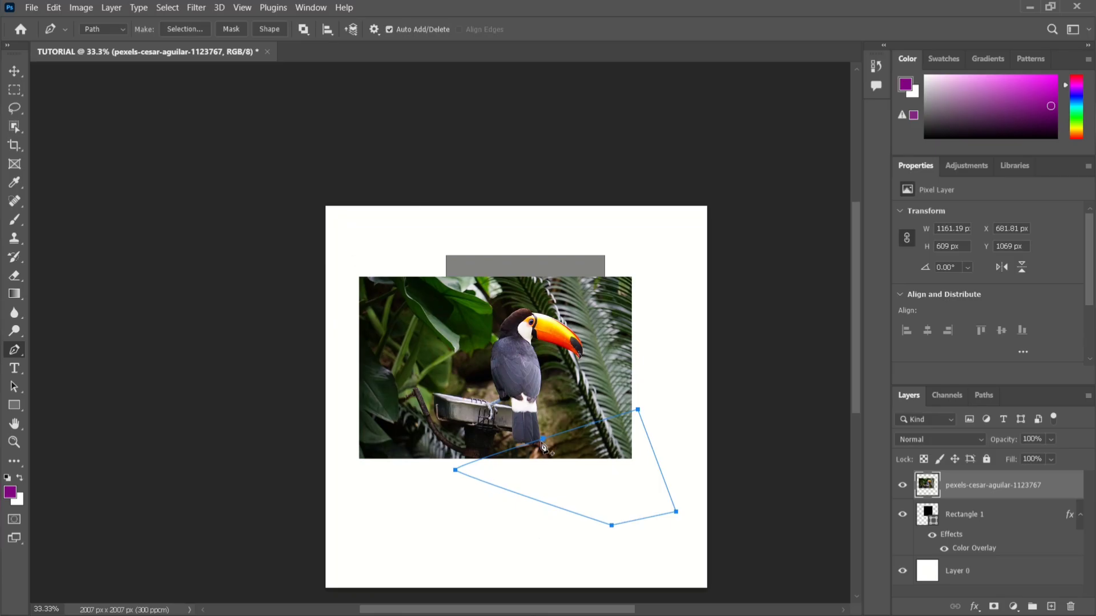
# Try adding anchor points along the upper edge of the closed path, and undo back to before the path was drawn.
pyautogui.click(597, 422)
pyautogui.click(573, 430)
pyautogui.click(573, 429)
pyautogui.hotkey('ctrl', 'z')
pyautogui.hotkey('ctrl', 'z')
pyautogui.hotkey('ctrl', 'z')
pyautogui.hotkey('ctrl', 'z')
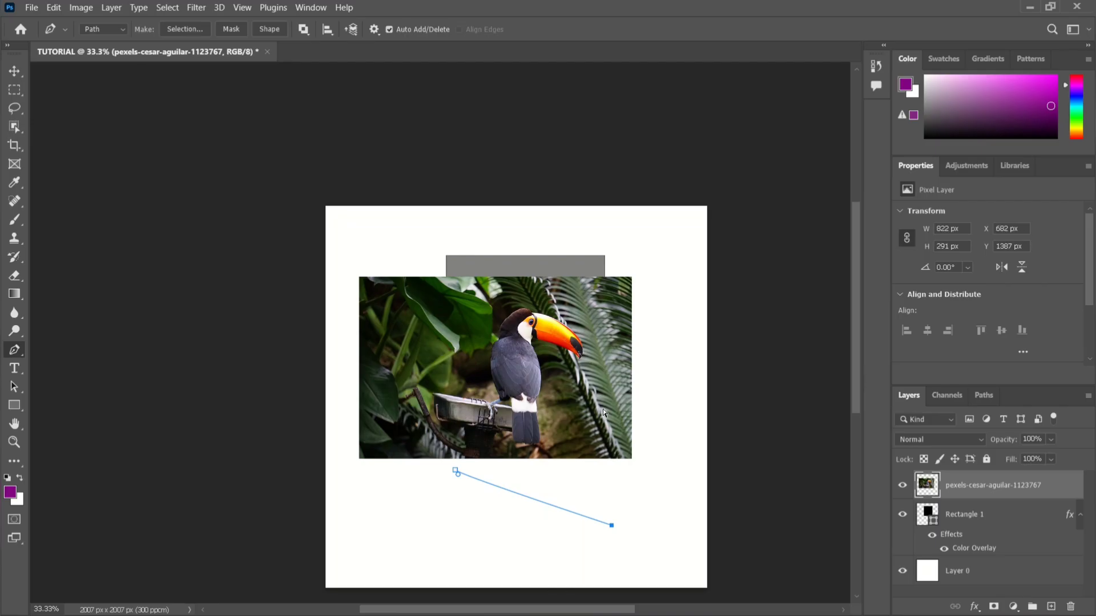
pyautogui.hotkey('ctrl', 'z')
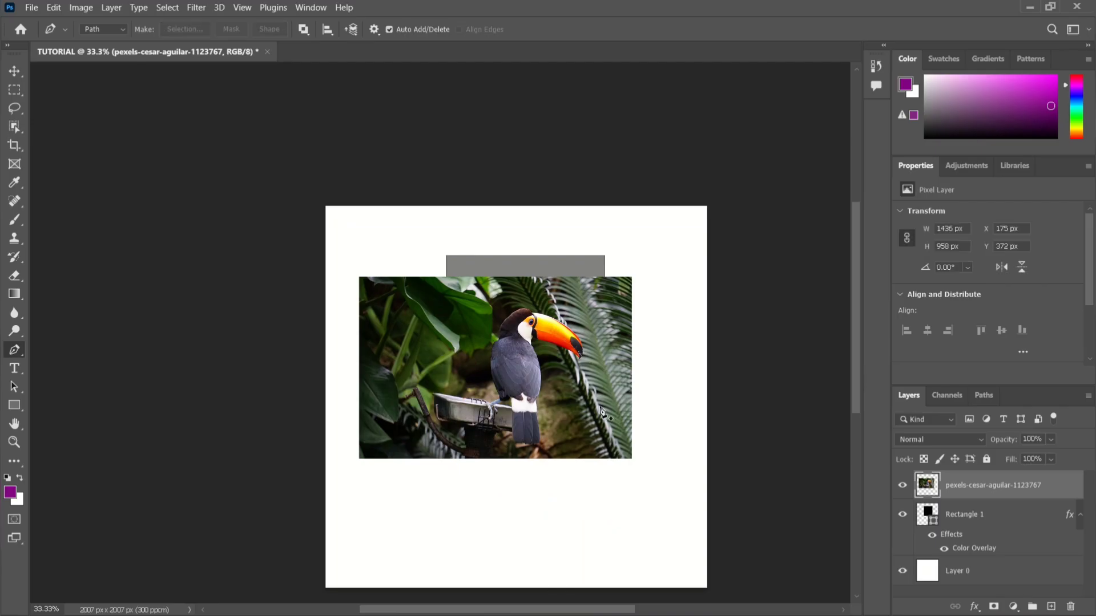
# Add a new layer above the toucan photo and set the Pen tool's mode to Shape.
pyautogui.click(1050, 607)
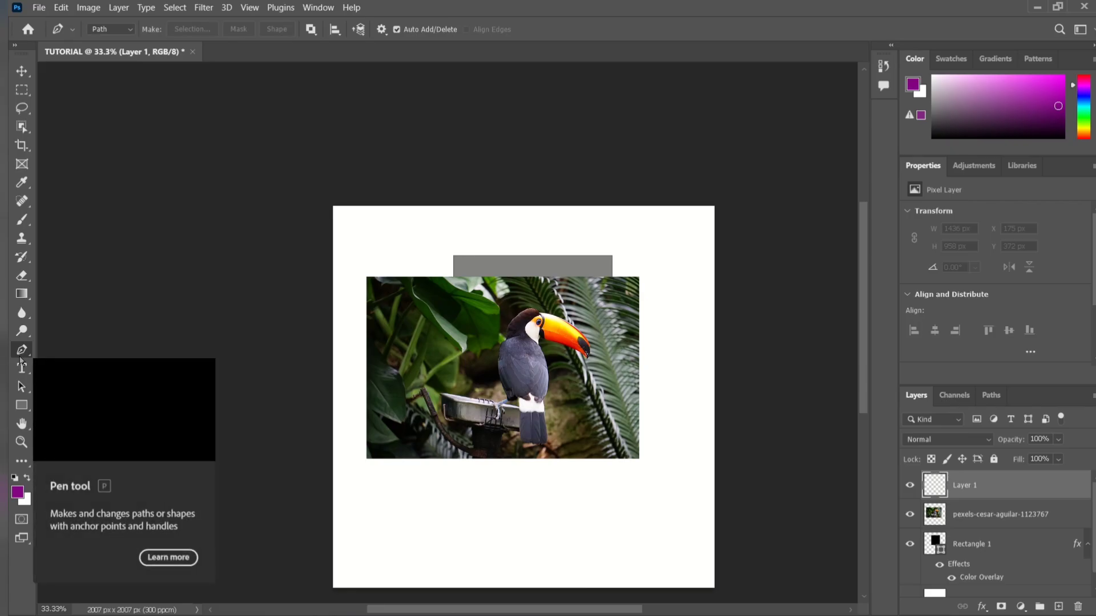
pyautogui.click(99, 31)
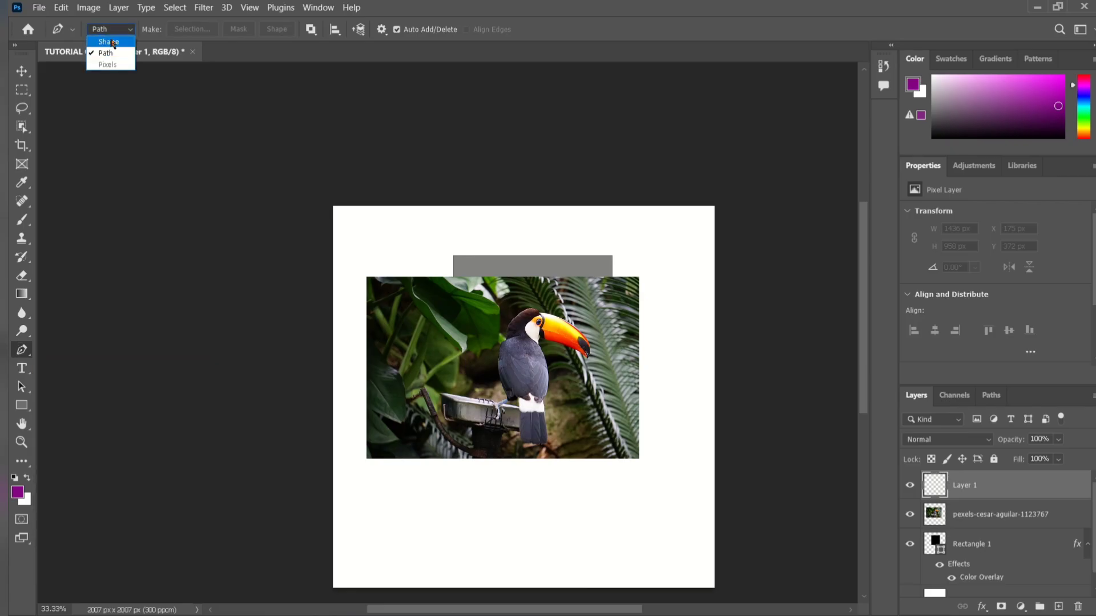
pyautogui.click(110, 40)
pyautogui.click(103, 31)
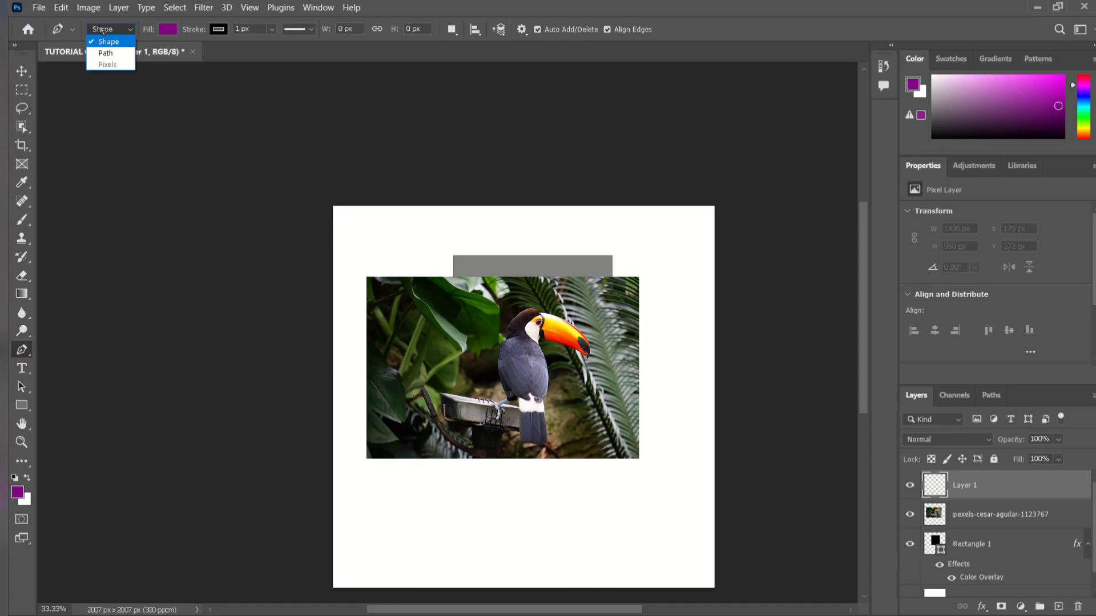
pyautogui.click(105, 32)
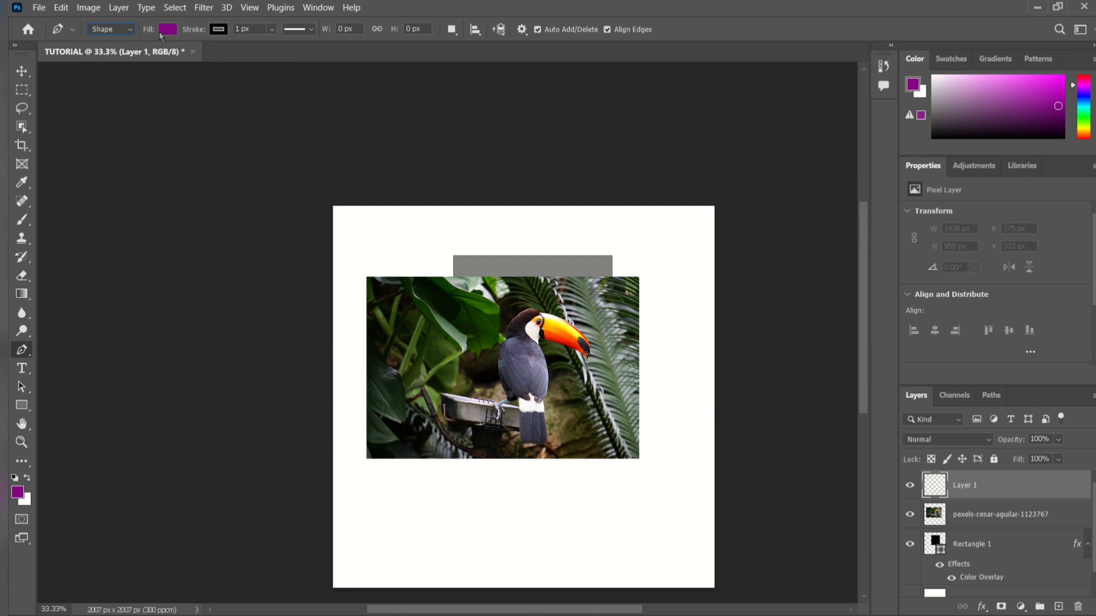
# Set the Pen tool's fill to bright magenta ea21ec.
pyautogui.click(166, 32)
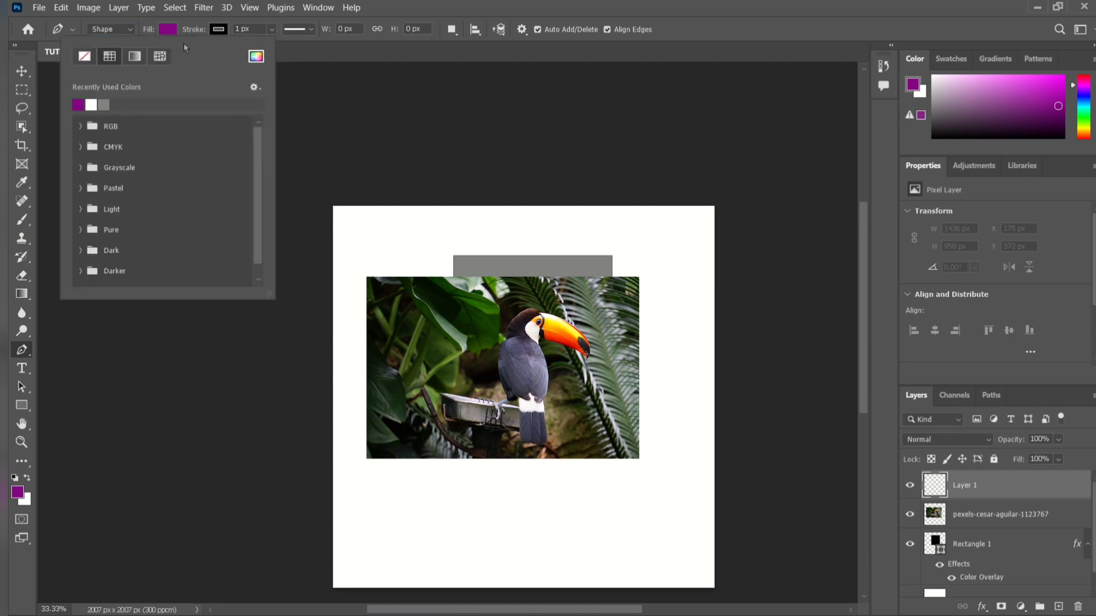
pyautogui.click(255, 56)
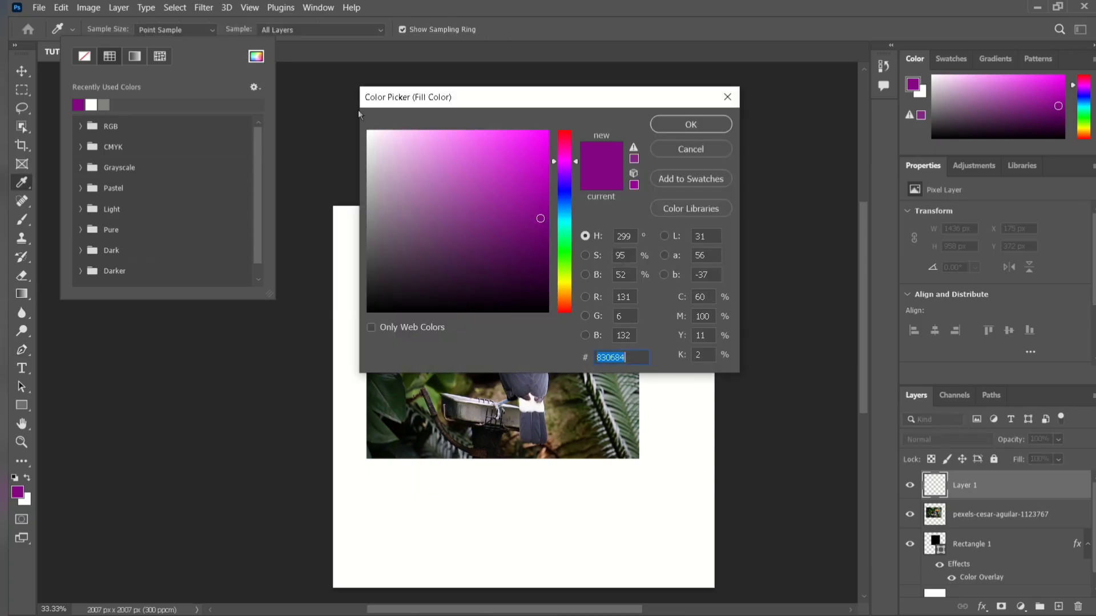
pyautogui.moveTo(431, 148); pyautogui.dragTo(523, 143)
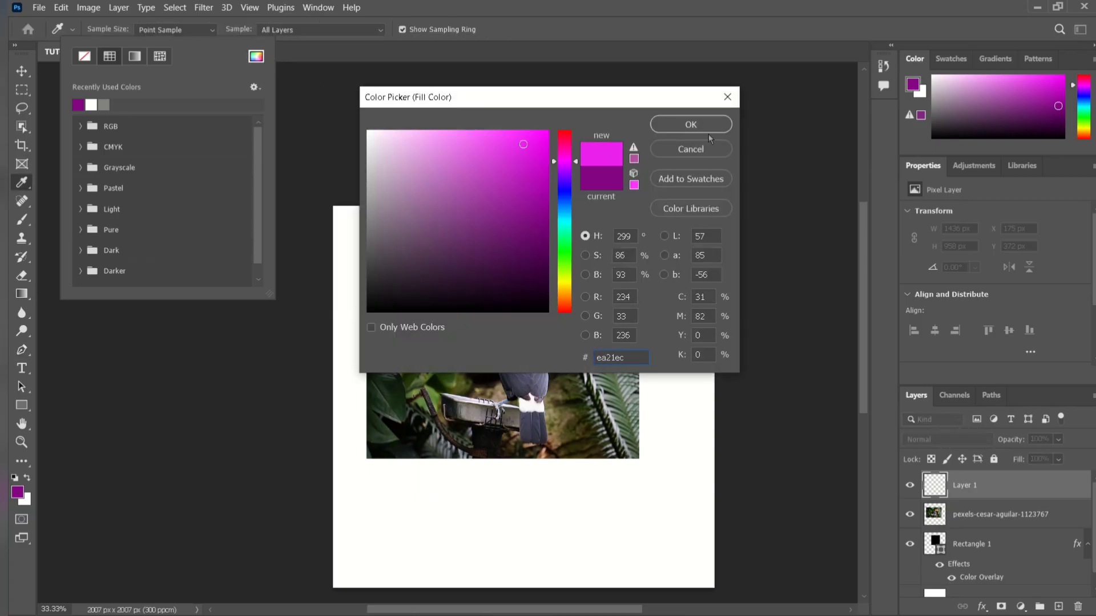
pyautogui.click(691, 124)
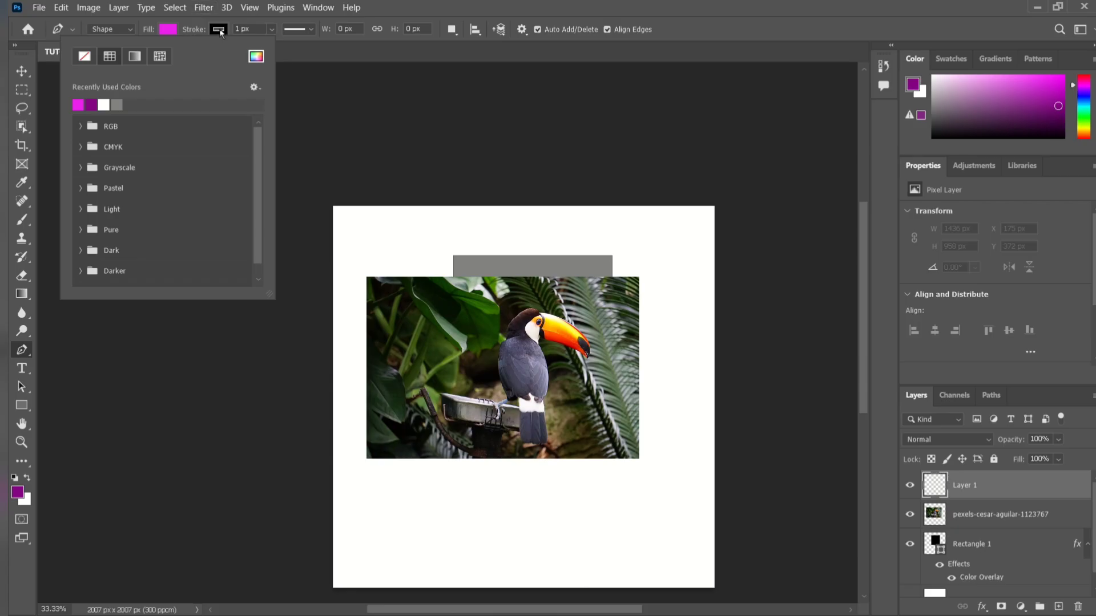
# Set the Pen tool's stroke colour to black 000000.
pyautogui.click(219, 30)
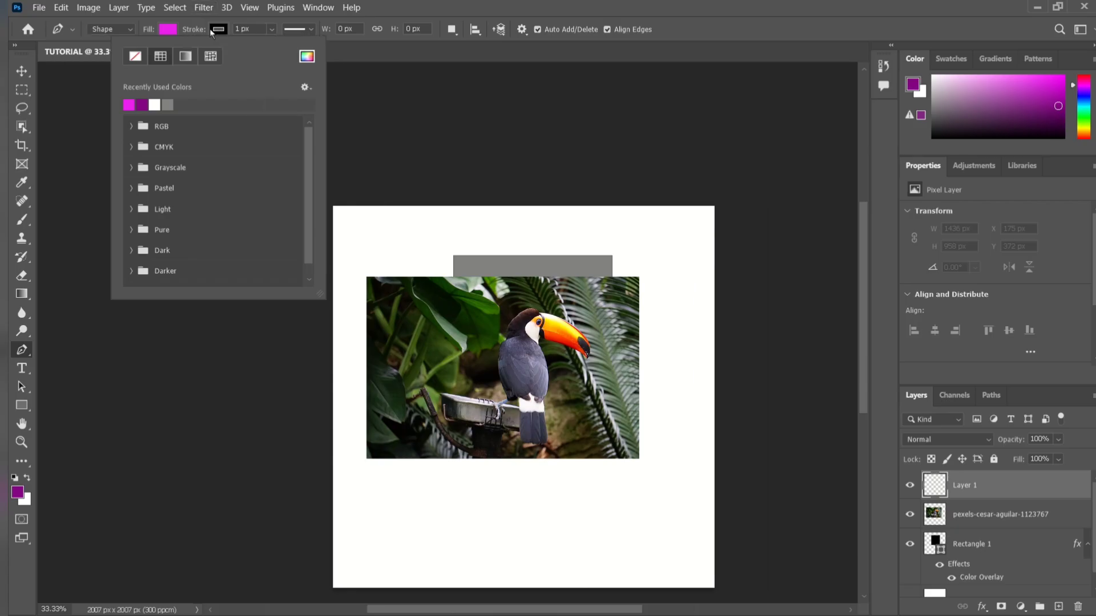
pyautogui.click(128, 101)
pyautogui.click(307, 56)
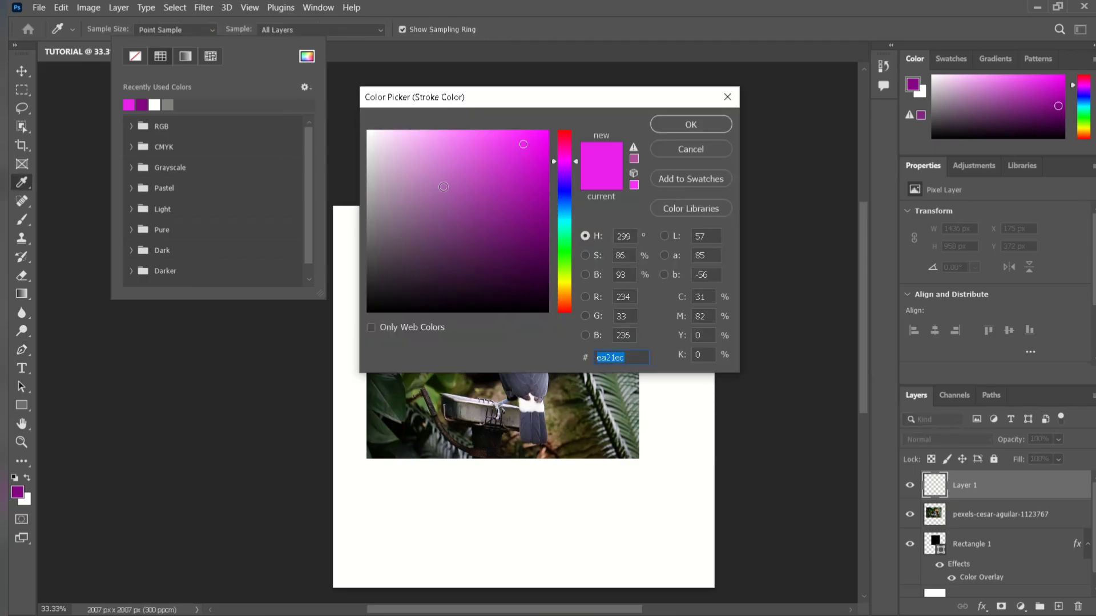
pyautogui.click(458, 313)
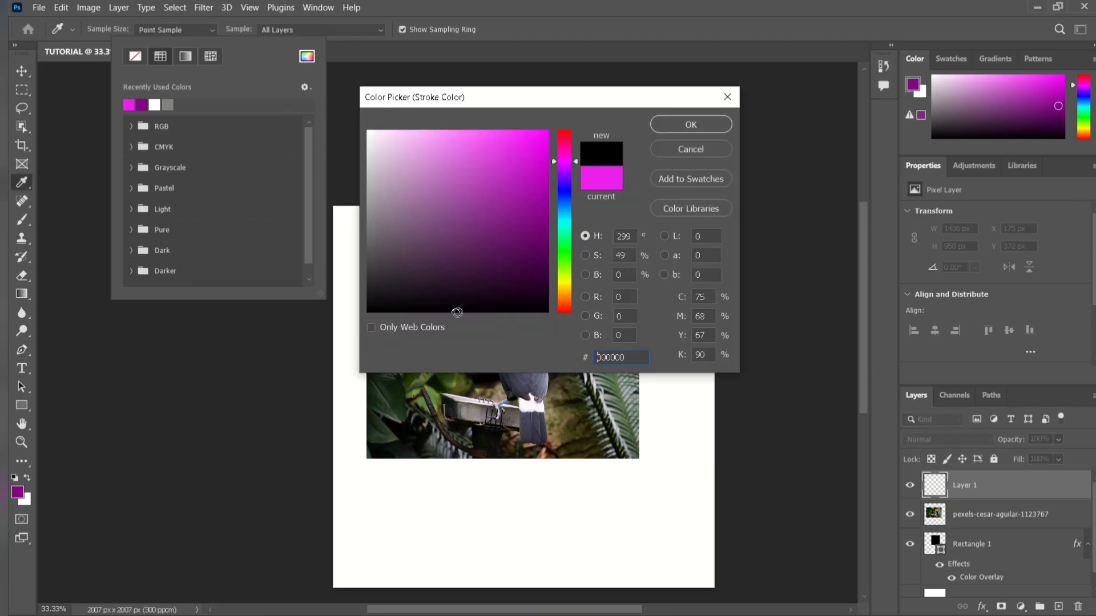
pyautogui.click(690, 125)
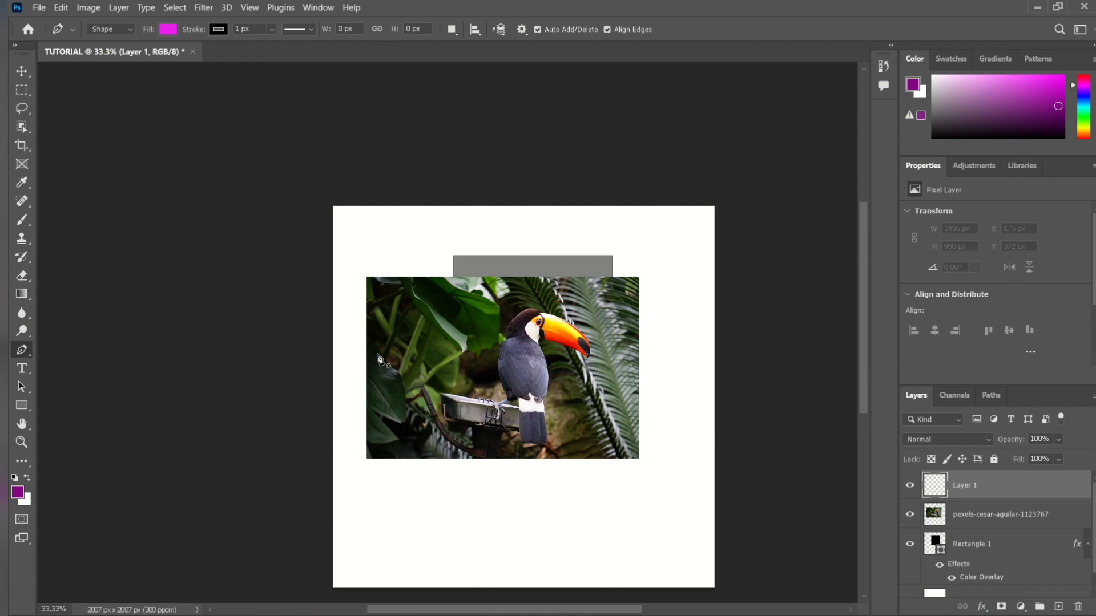
# Draw a closed four-sided magenta shape about 693 × 255 px with the Pen tool in the white area below the photo.
pyautogui.click(424, 485)
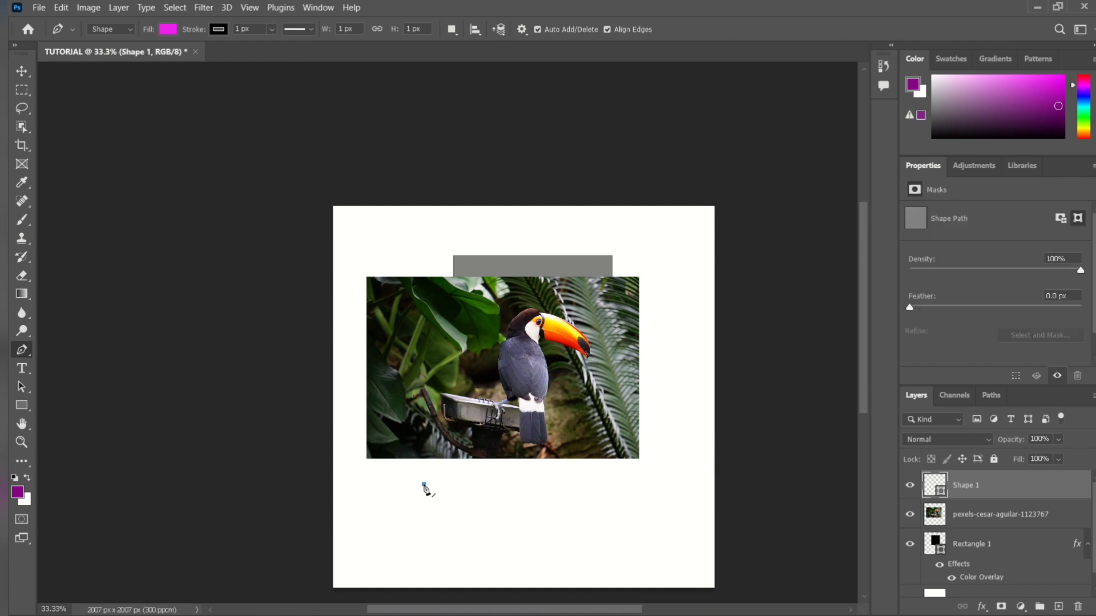
pyautogui.click(555, 491)
pyautogui.click(534, 532)
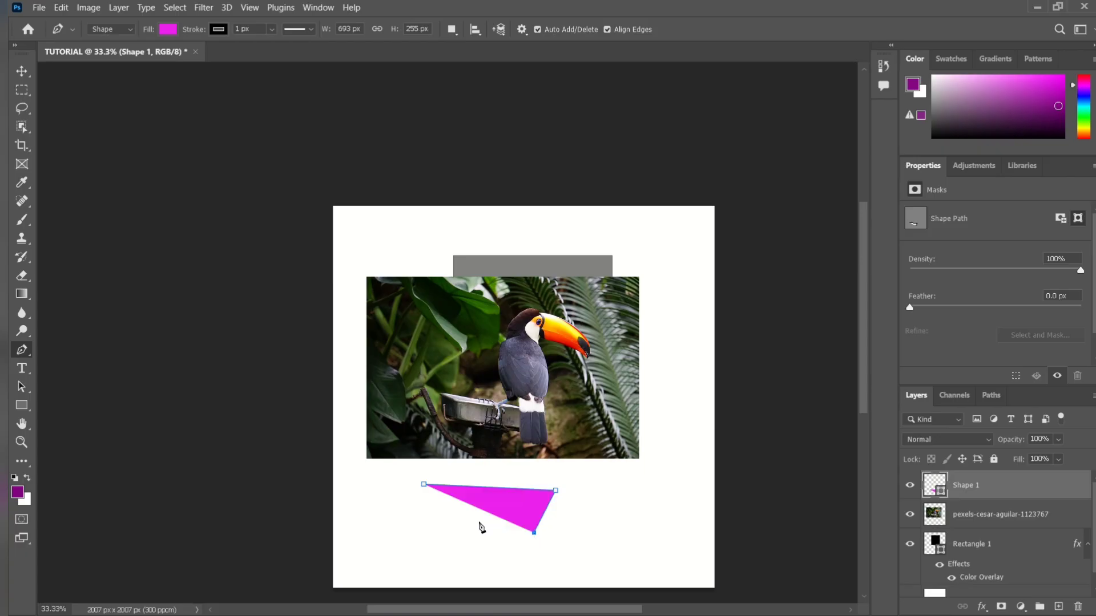
pyautogui.click(444, 513)
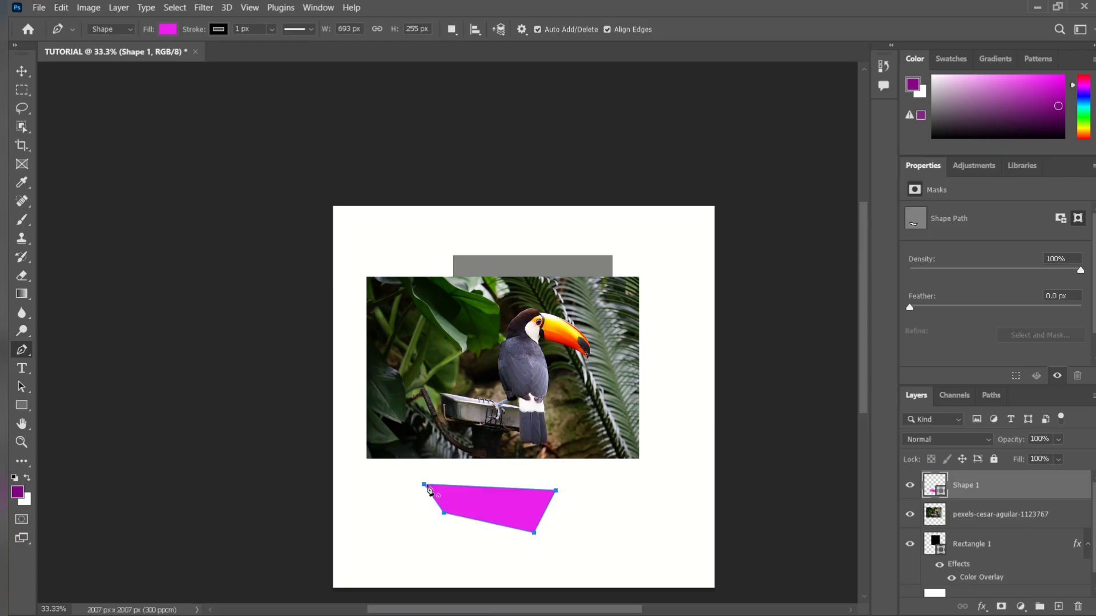
pyautogui.click(428, 487)
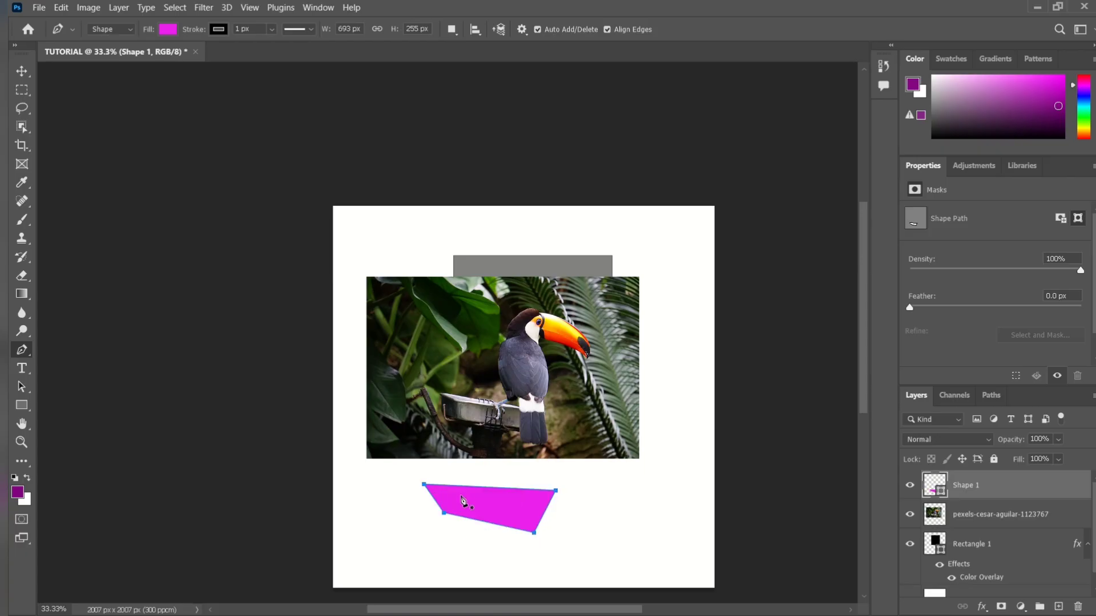
# Move the magenta shape closer to the canvas's left edge with the Move tool and delete it.
pyautogui.click(22, 71)
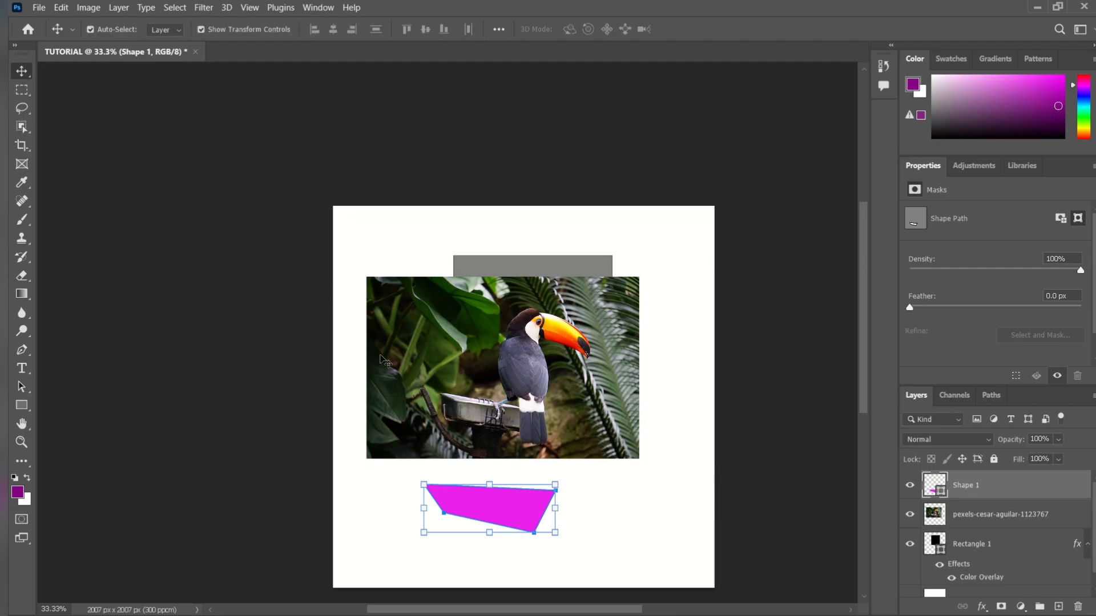
pyautogui.moveTo(475, 505); pyautogui.dragTo(431, 498)
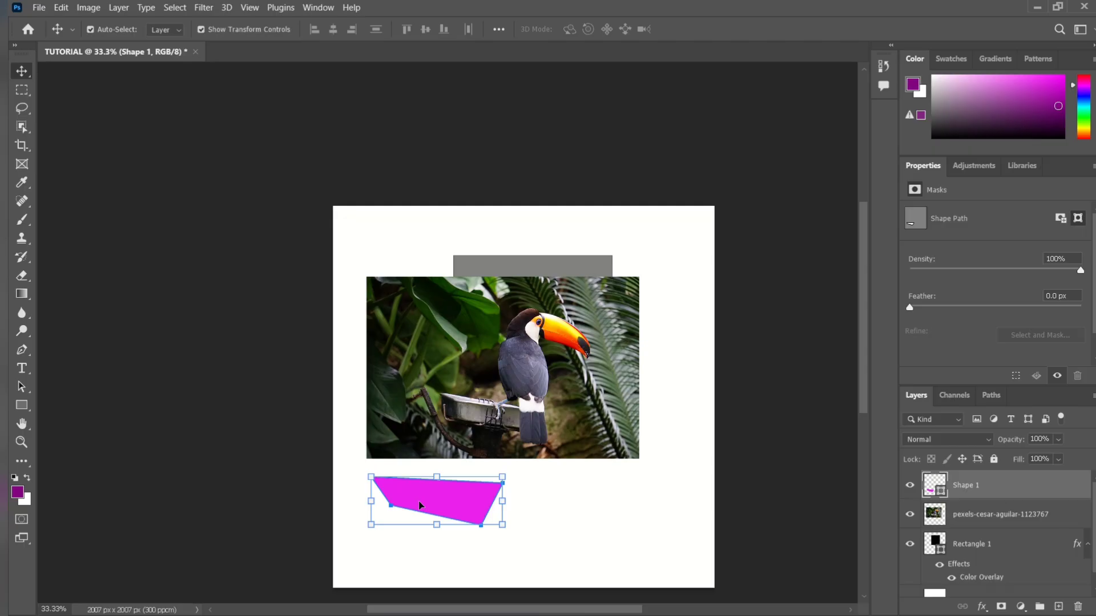
pyautogui.press('Delete')
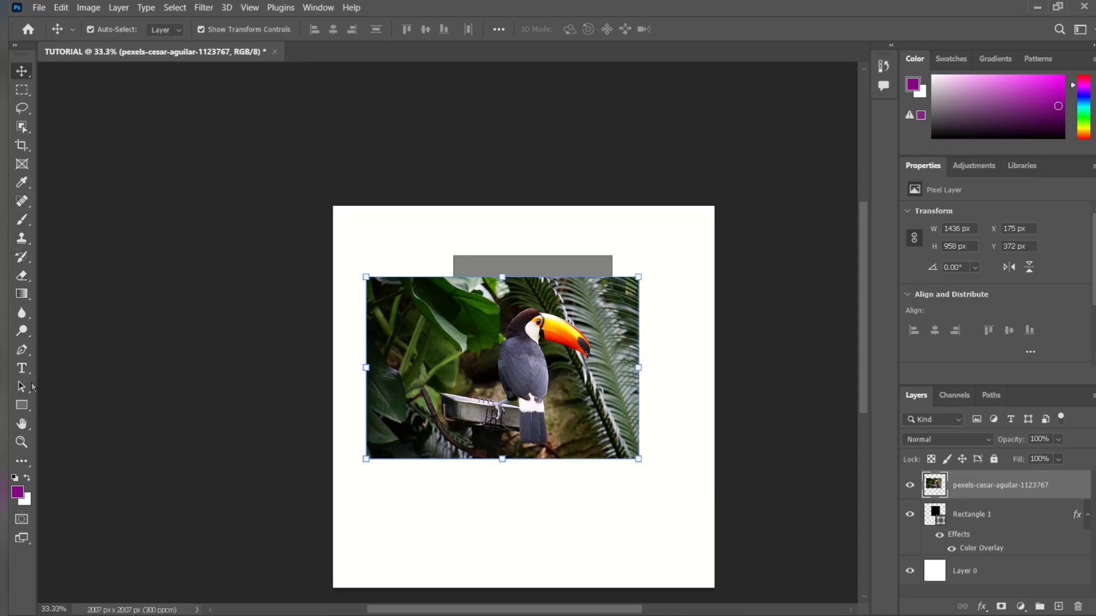
# Draw a closed curved magenta shape about 1104 × 389 px below the photo with the Pen tool and move it over the photo's upper edge.
pyautogui.click(21, 350)
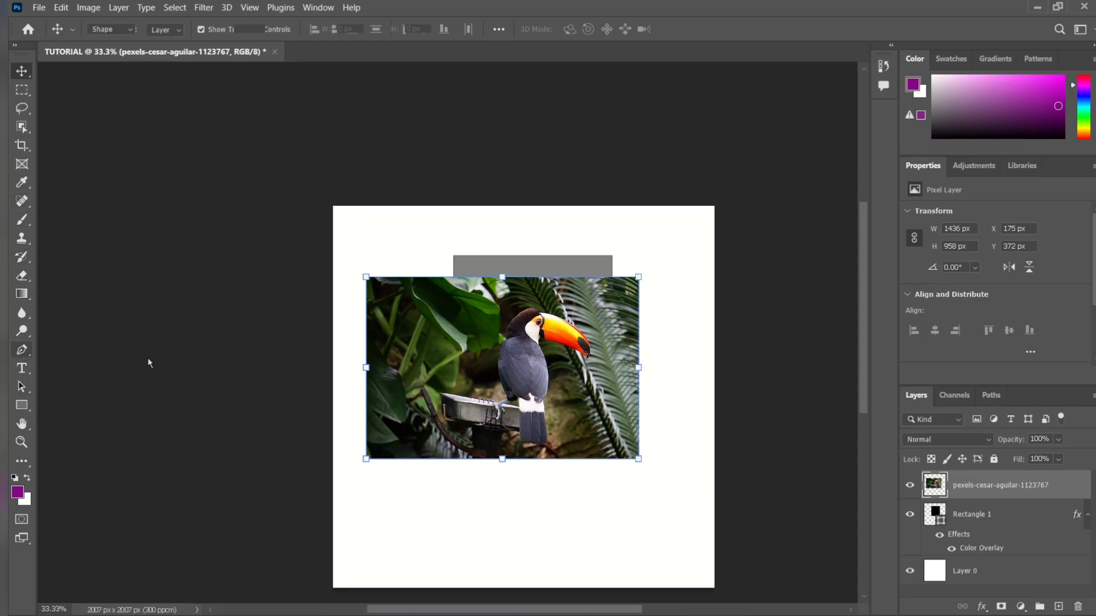
pyautogui.click(387, 481)
pyautogui.click(565, 527)
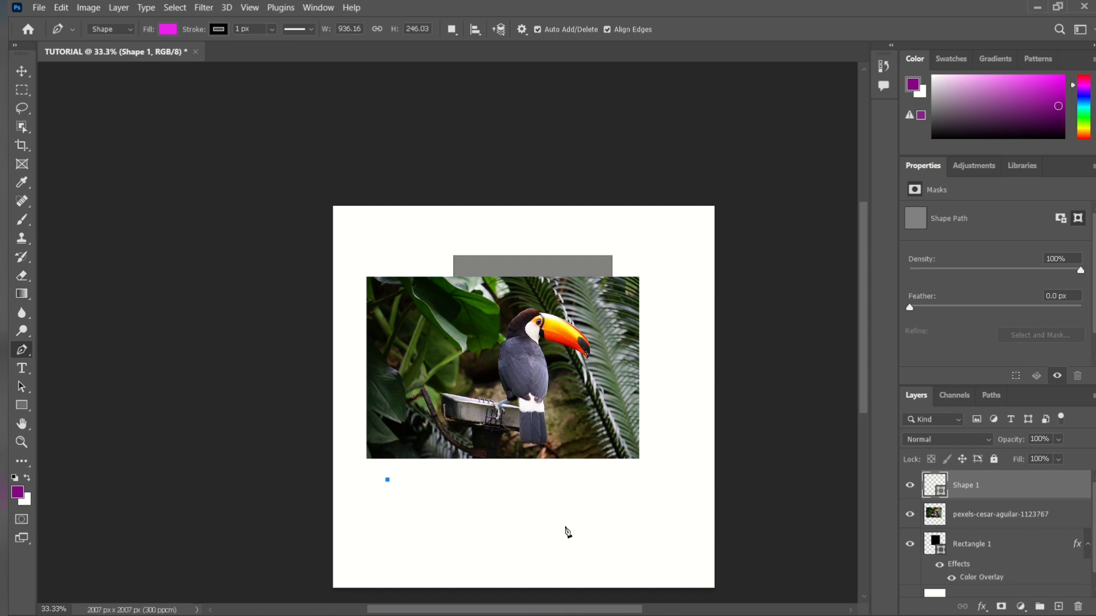
pyautogui.moveTo(567, 530); pyautogui.dragTo(435, 582)
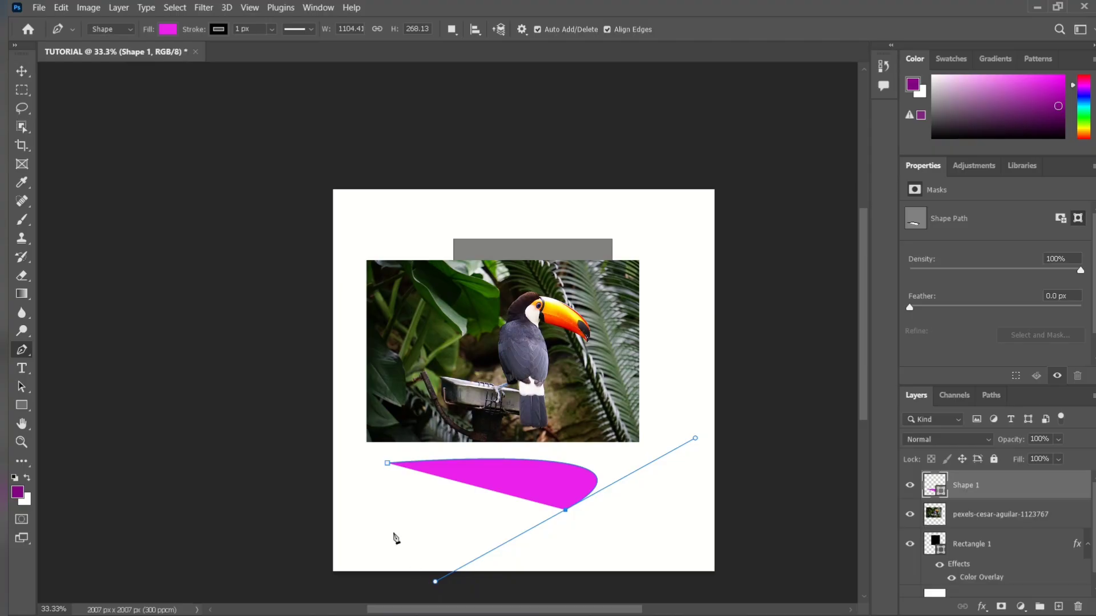
pyautogui.click(391, 464)
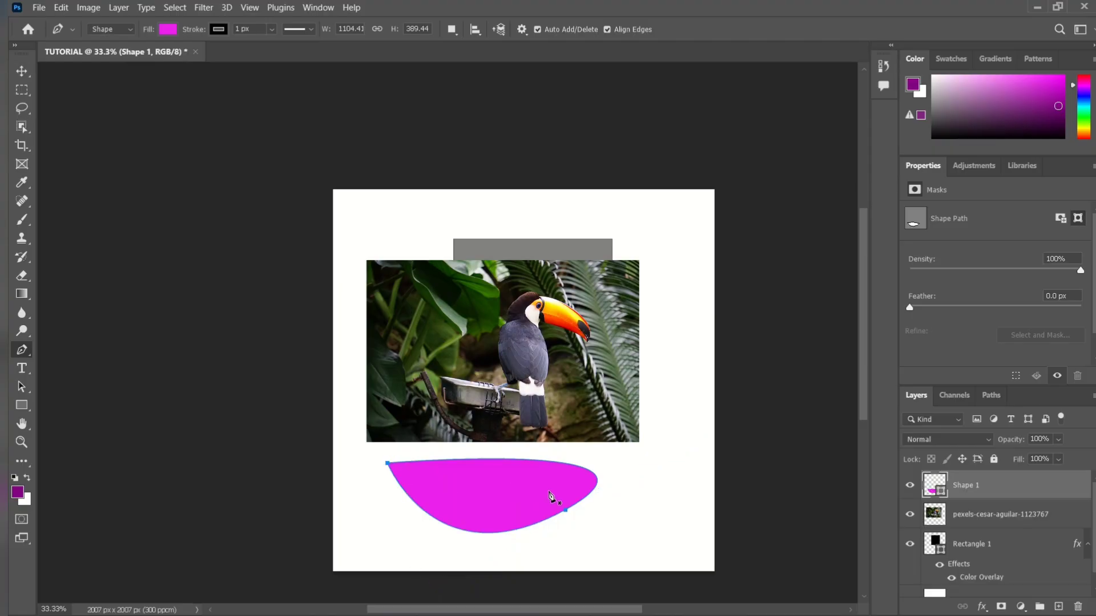
pyautogui.hotkey('ctrl', 'z')
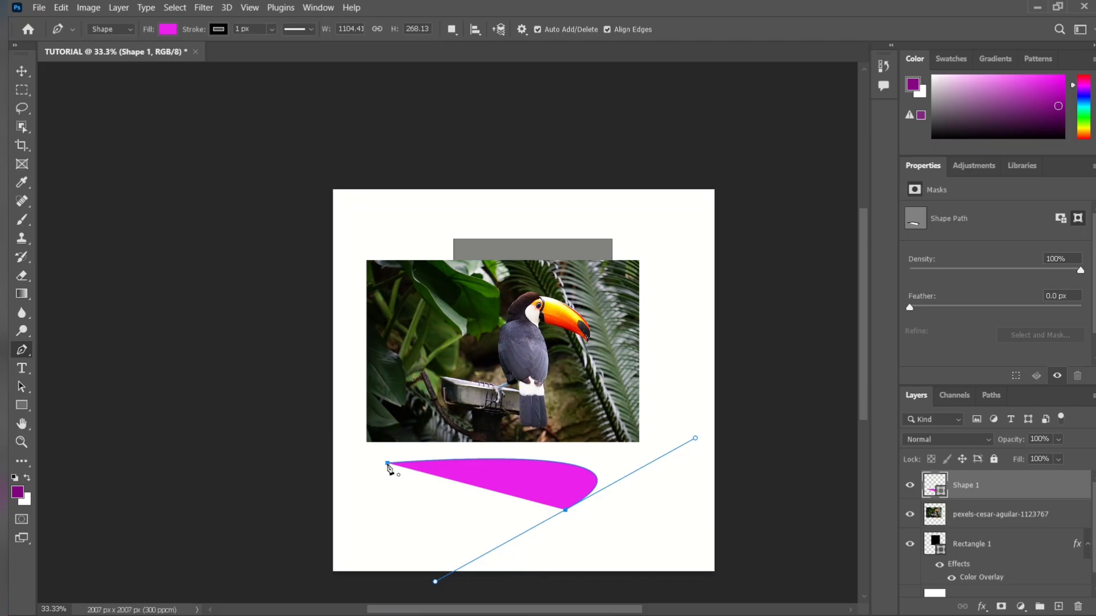
pyautogui.click(388, 465)
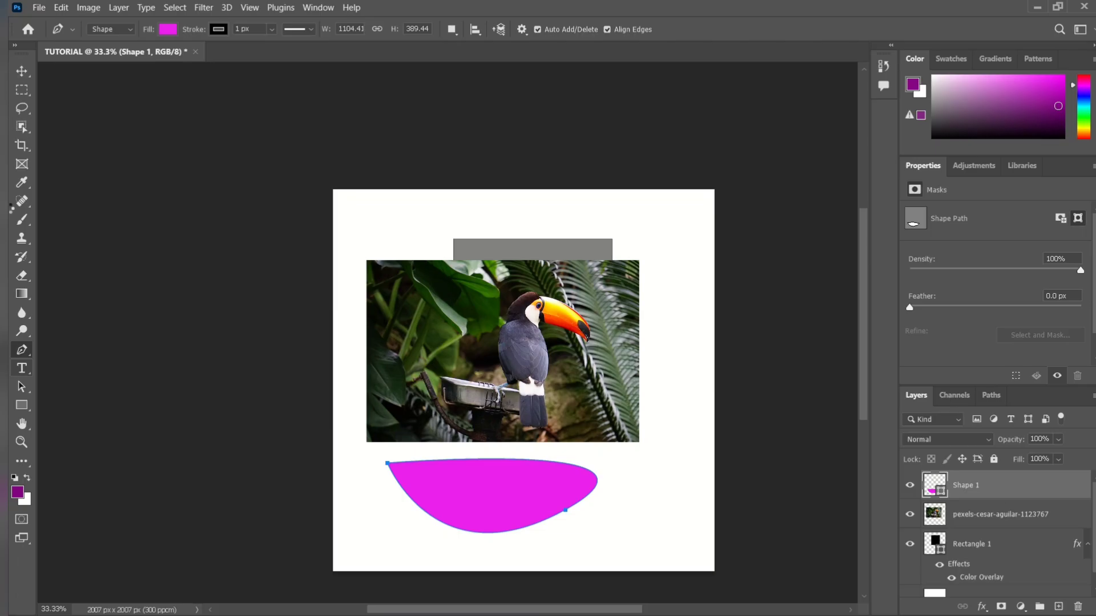
pyautogui.press('v')
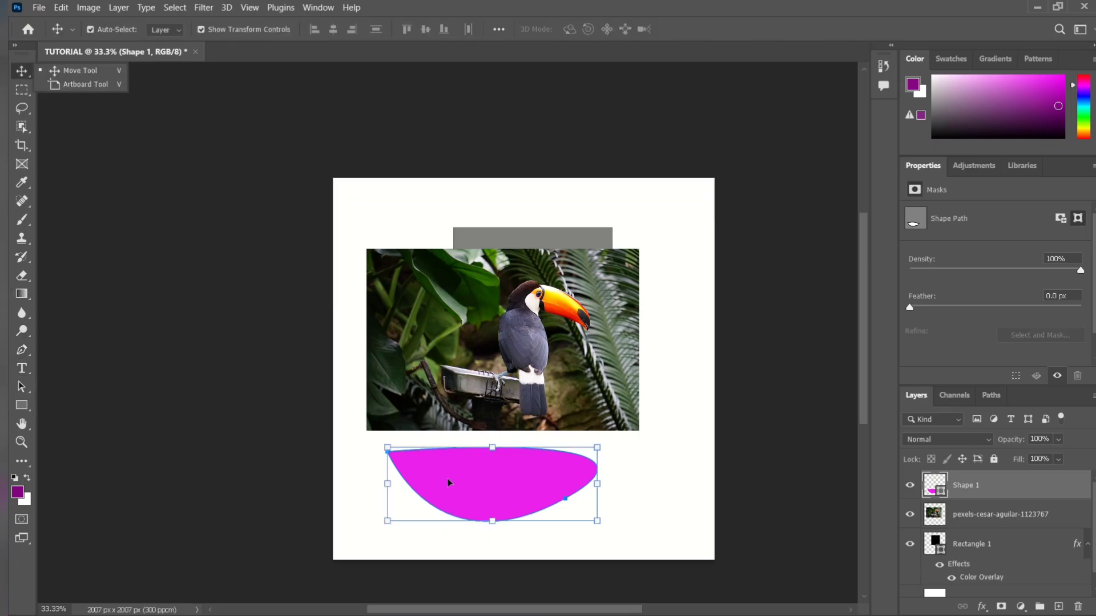
pyautogui.moveTo(448, 483); pyautogui.dragTo(463, 275)
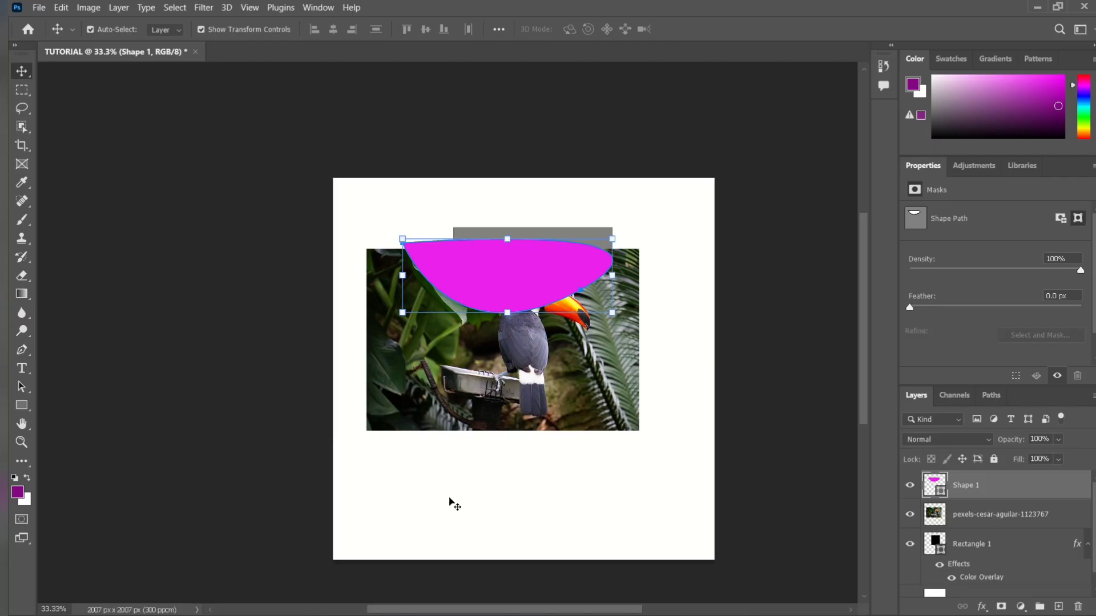
# Add a text line reading "MY NAME IS" followed by the person's first name below the photo, and shift it left with the Move tool.
pyautogui.click(21, 369)
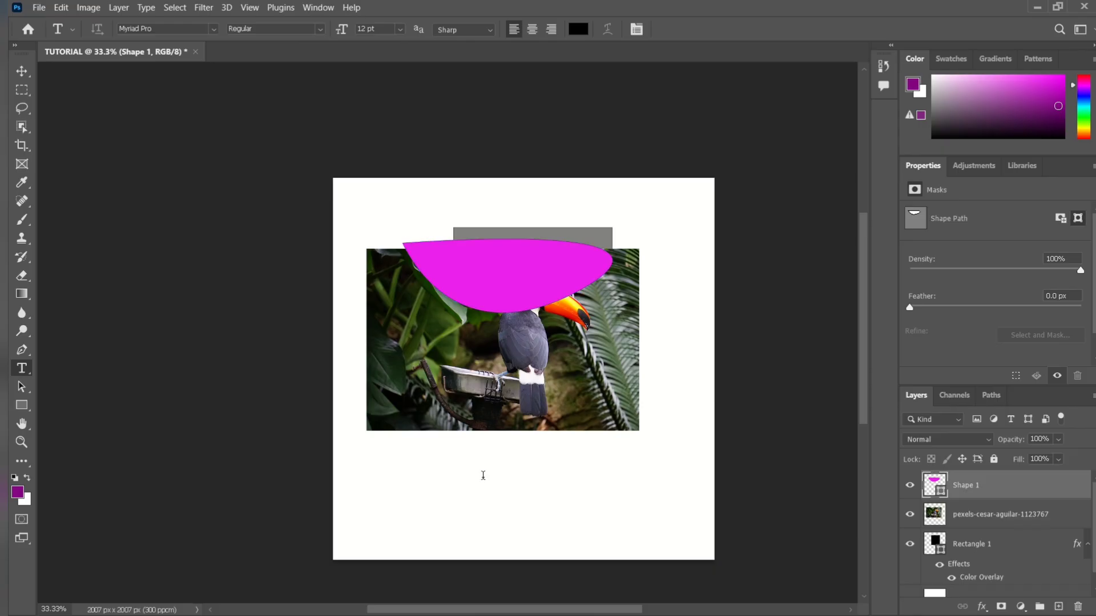
pyautogui.click(483, 475)
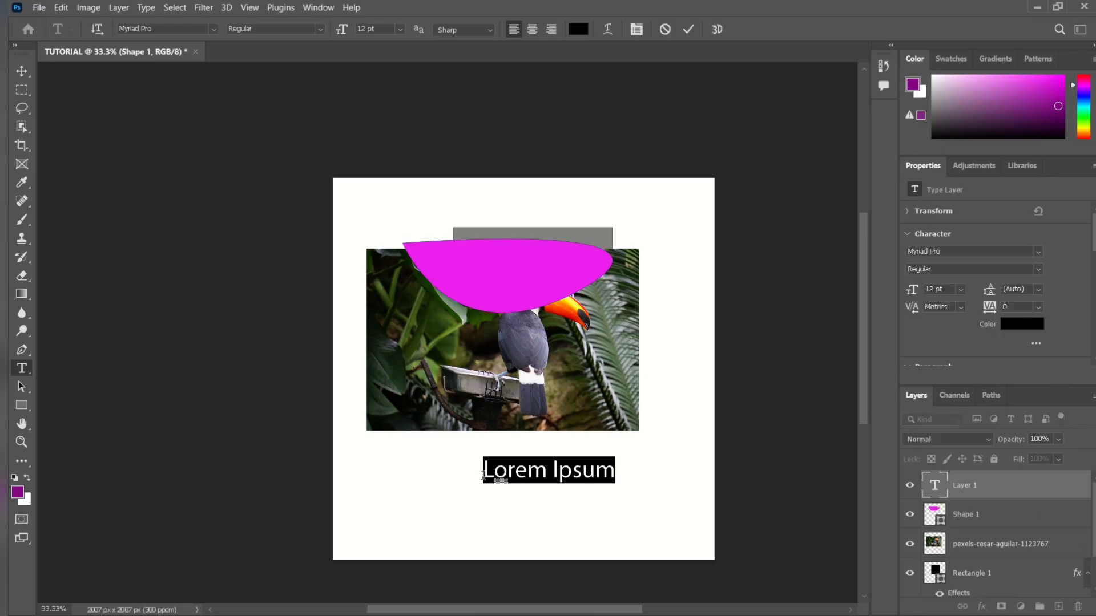
pyautogui.write('MY NAM')
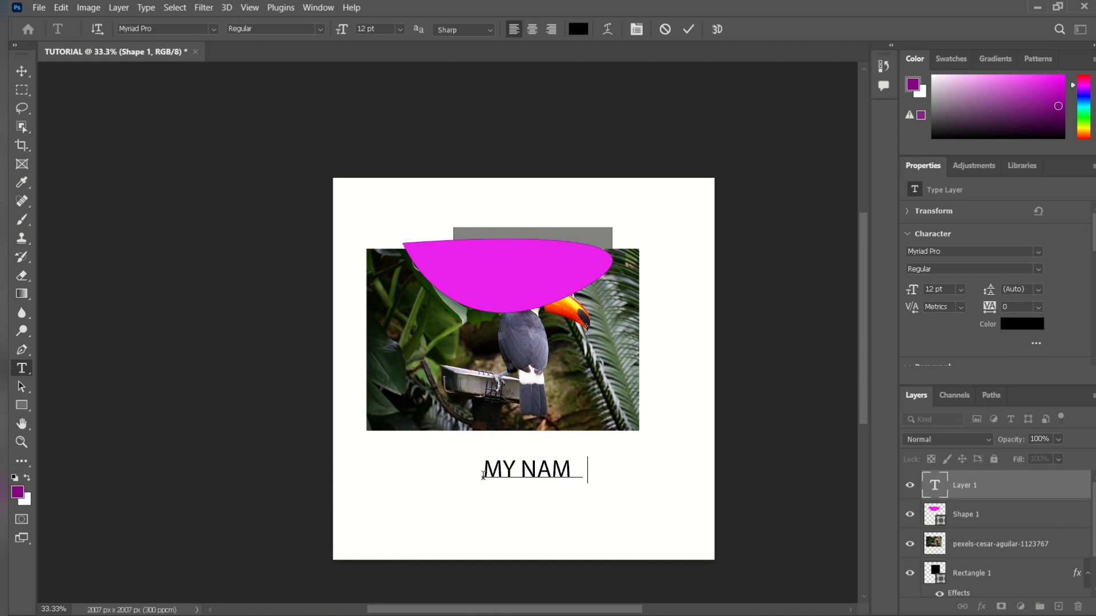
pyautogui.write('E IS JULI')
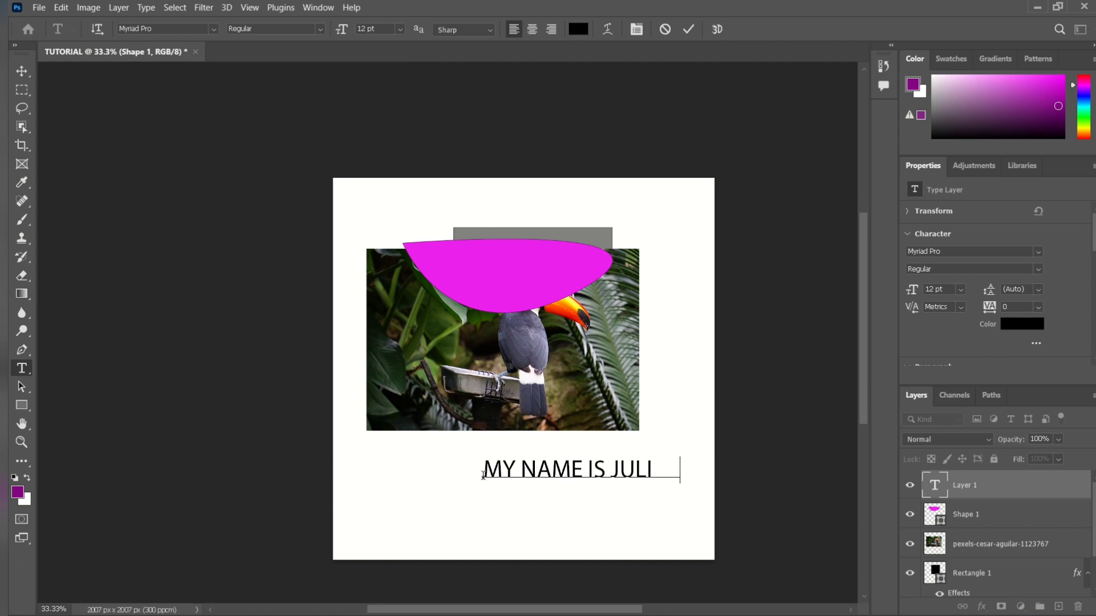
pyautogui.write('US')
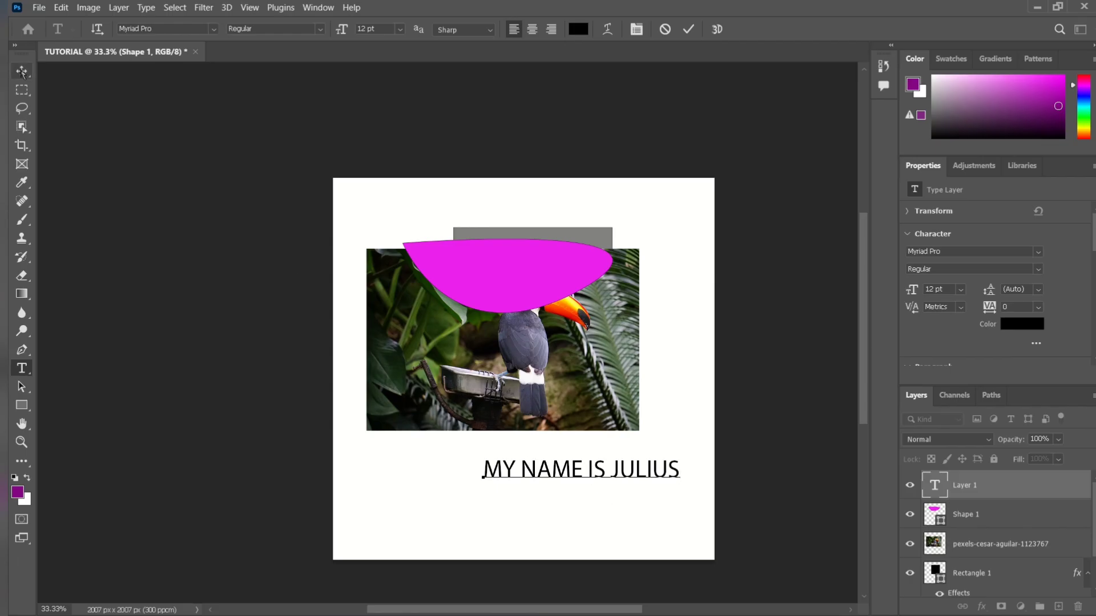
pyautogui.click(21, 71)
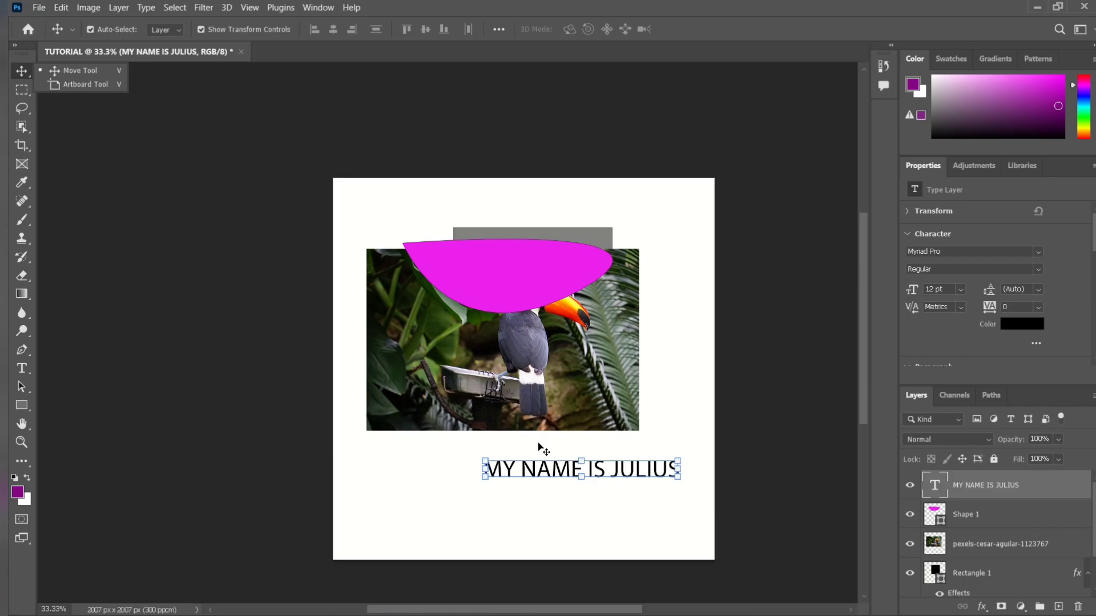
pyautogui.moveTo(619, 476); pyautogui.dragTo(530, 475)
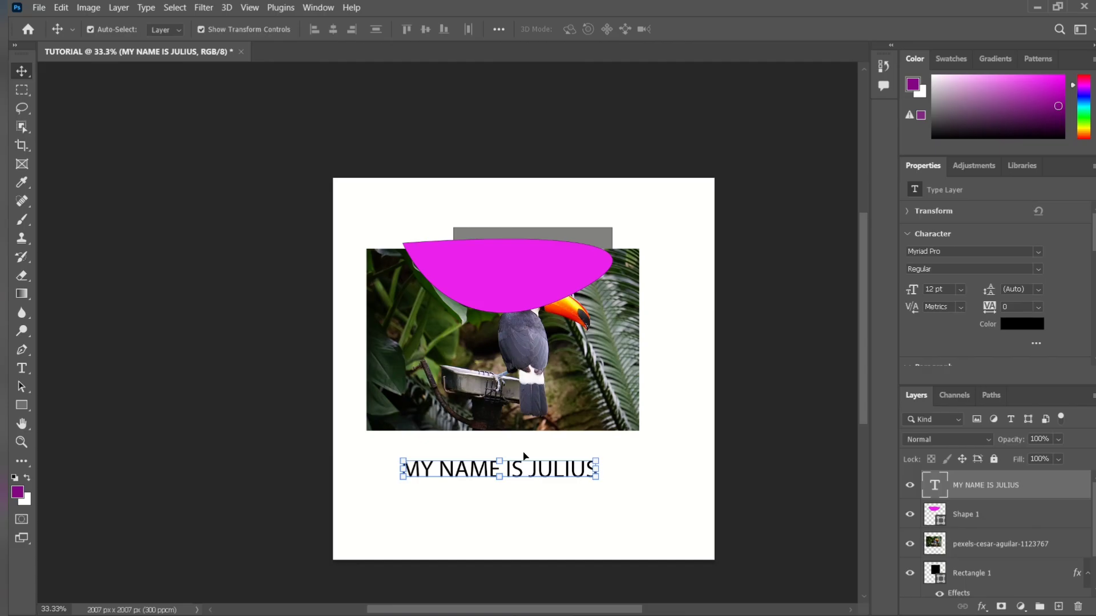
# Set the colour of the text below the photo to violet 682fdd.
pyautogui.click(13, 373)
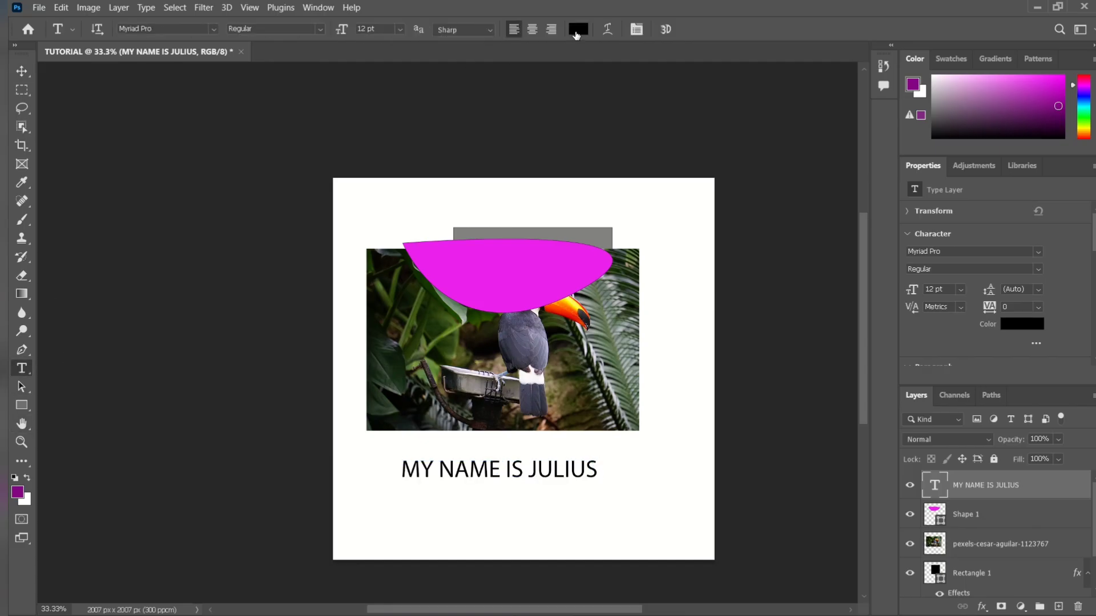
pyautogui.click(578, 29)
pyautogui.click(540, 139)
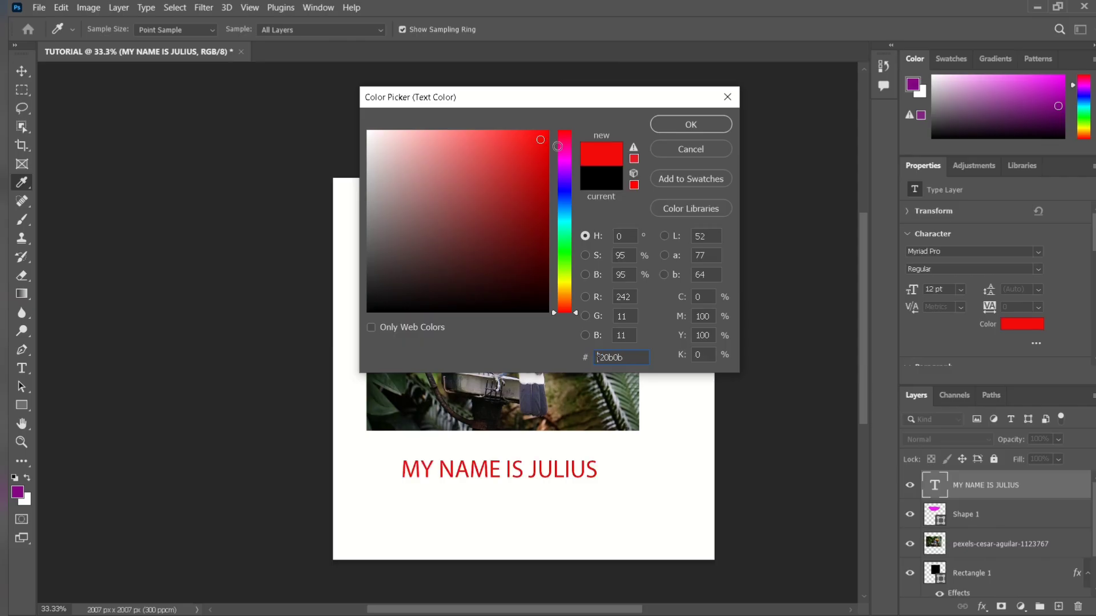
pyautogui.moveTo(558, 147); pyautogui.dragTo(510, 154)
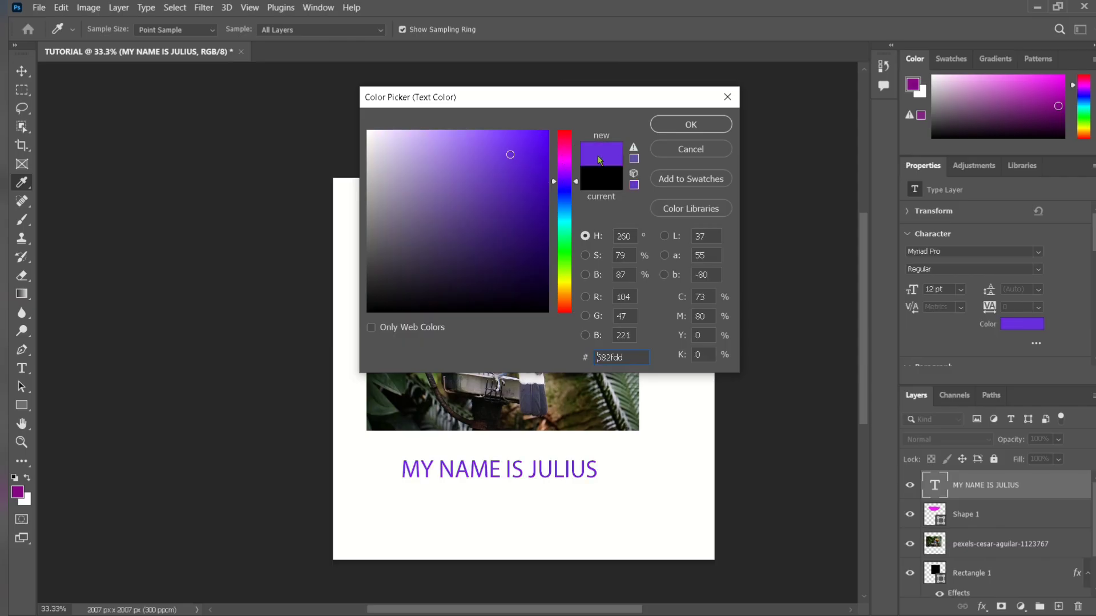
pyautogui.click(665, 125)
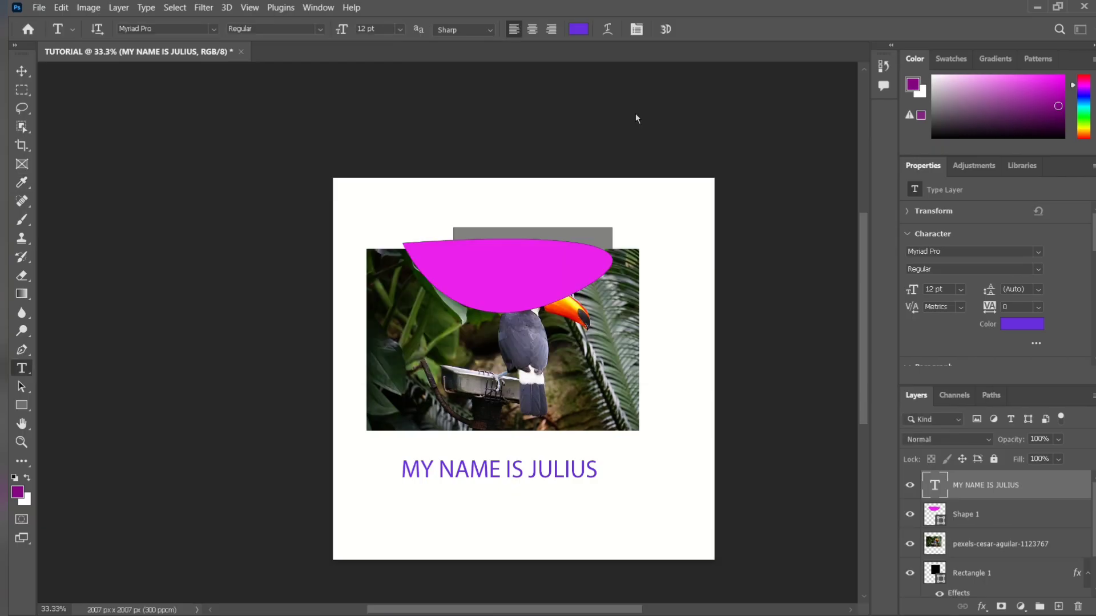
# Try a font size of 18 pt on the text line and set it back to 12 pt.
pyautogui.click(402, 29)
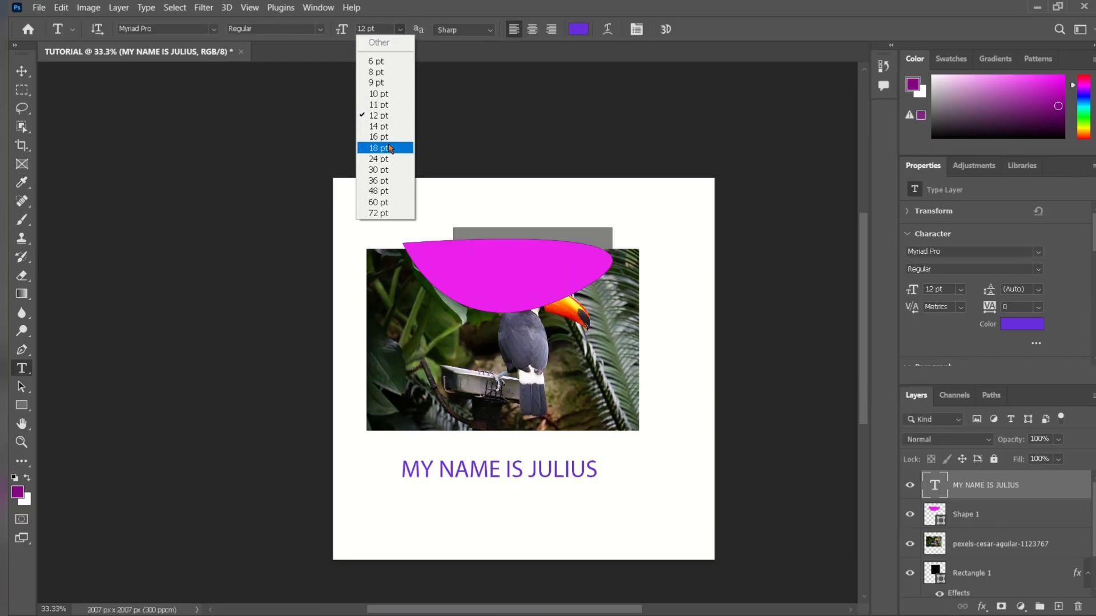
pyautogui.click(391, 149)
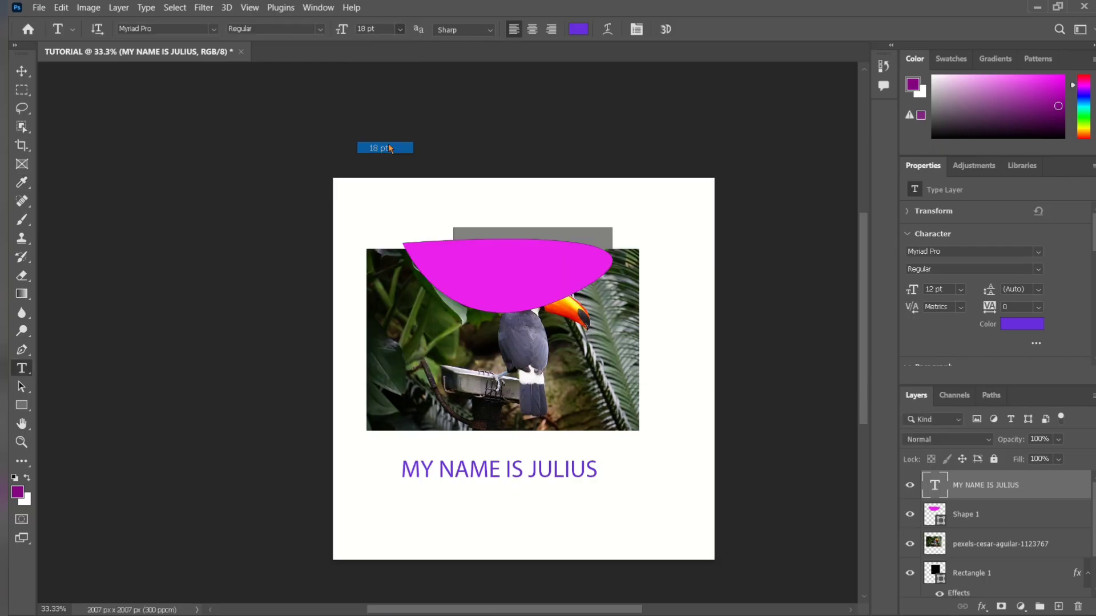
pyautogui.click(402, 30)
pyautogui.click(380, 114)
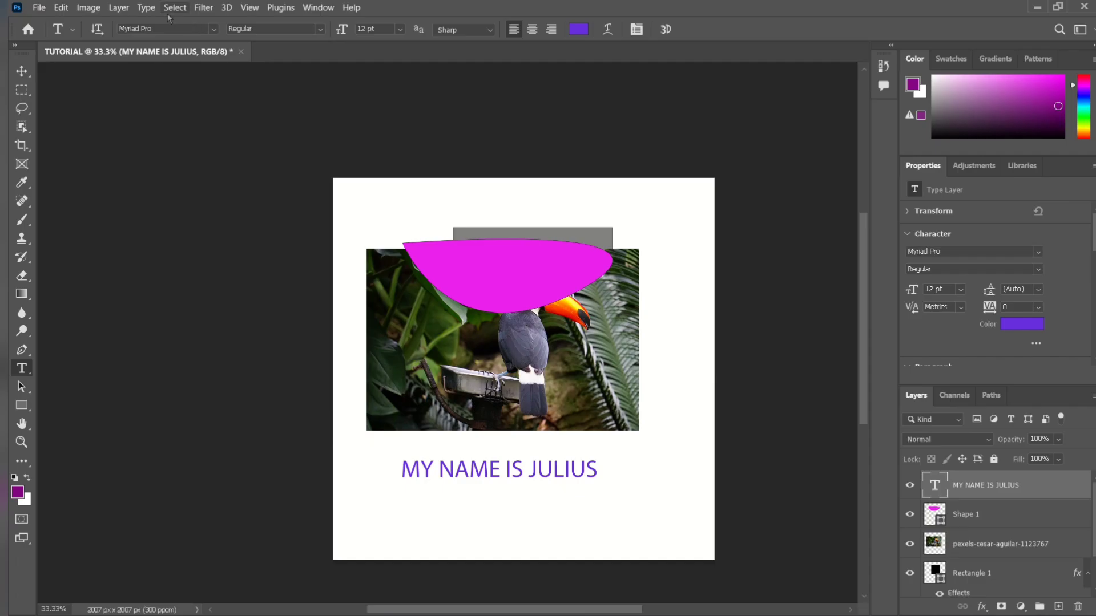
# Change the text line's font to Montserrat.
pyautogui.click(215, 29)
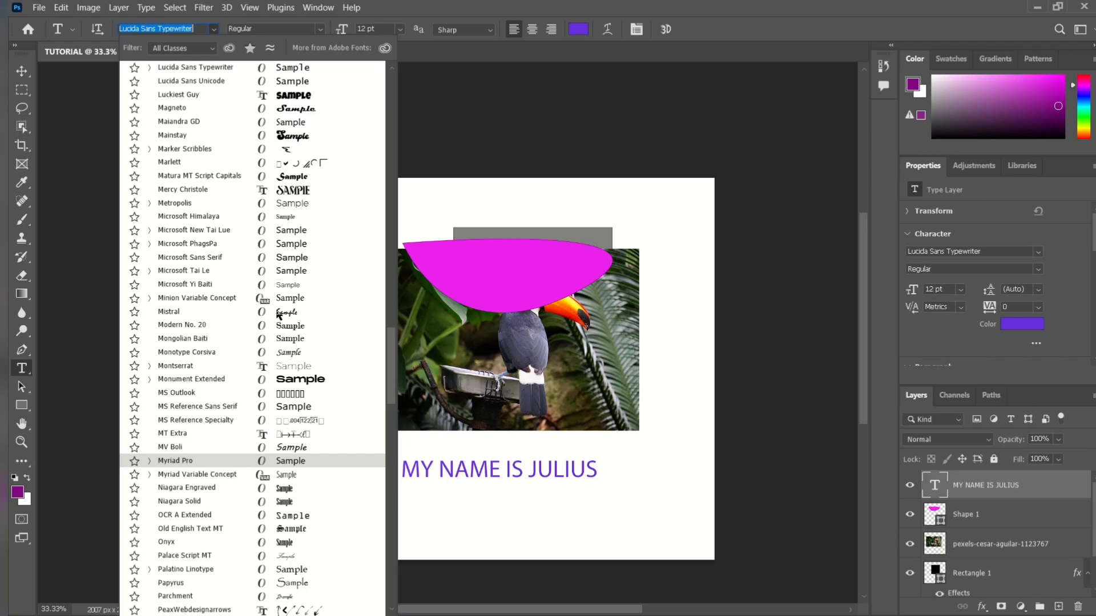
pyautogui.scroll(-2, 282, 312)
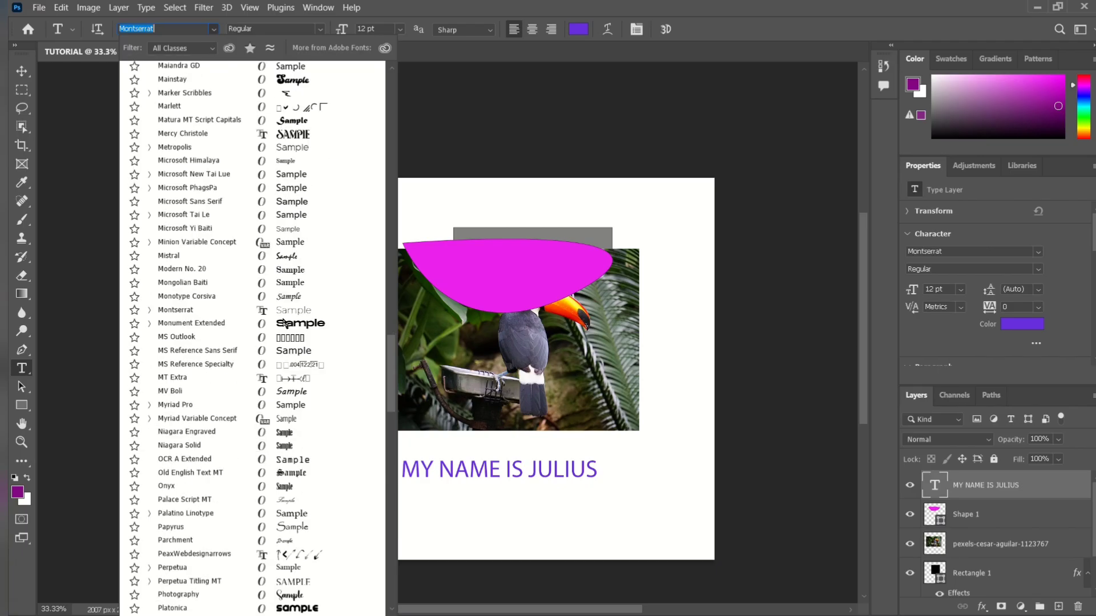
pyautogui.click(285, 315)
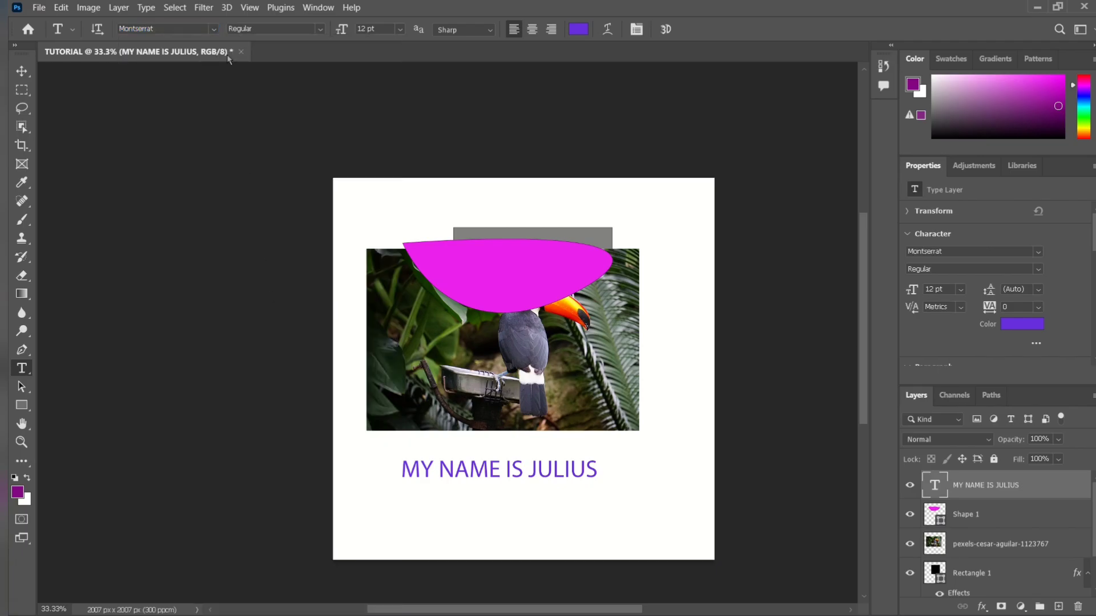
# Change the text line's font to Avango Display Serif.
pyautogui.click(214, 31)
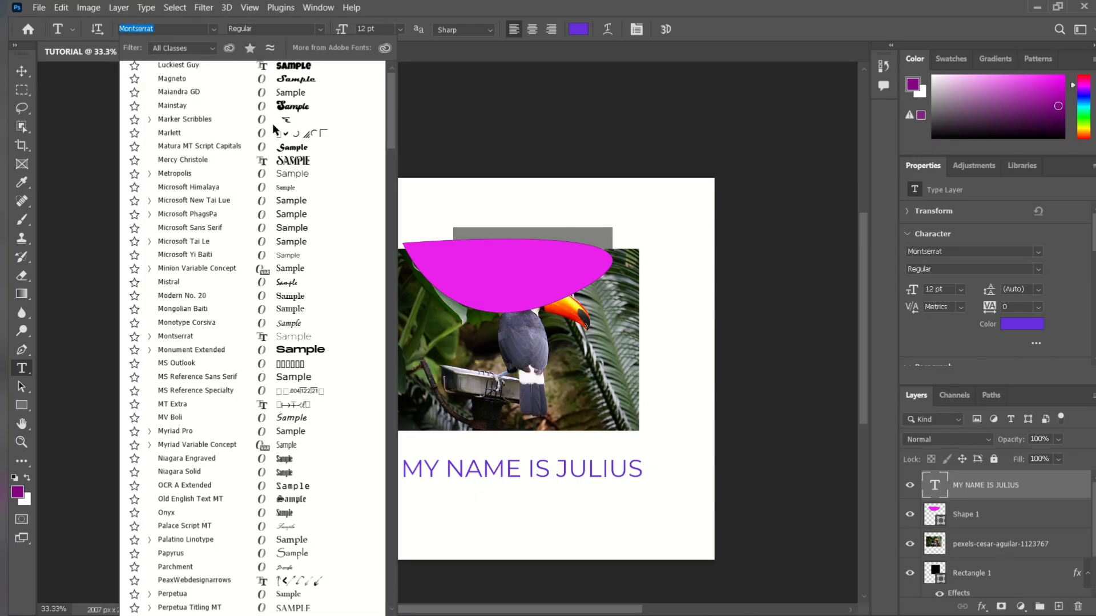
pyautogui.scroll(20, 273, 126)
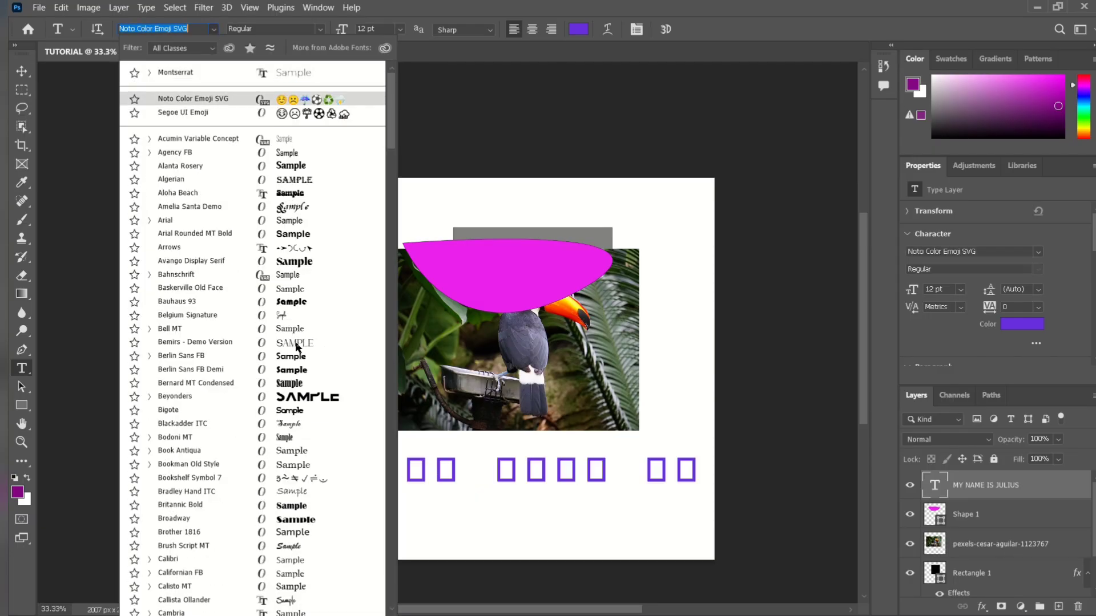
pyautogui.click(286, 263)
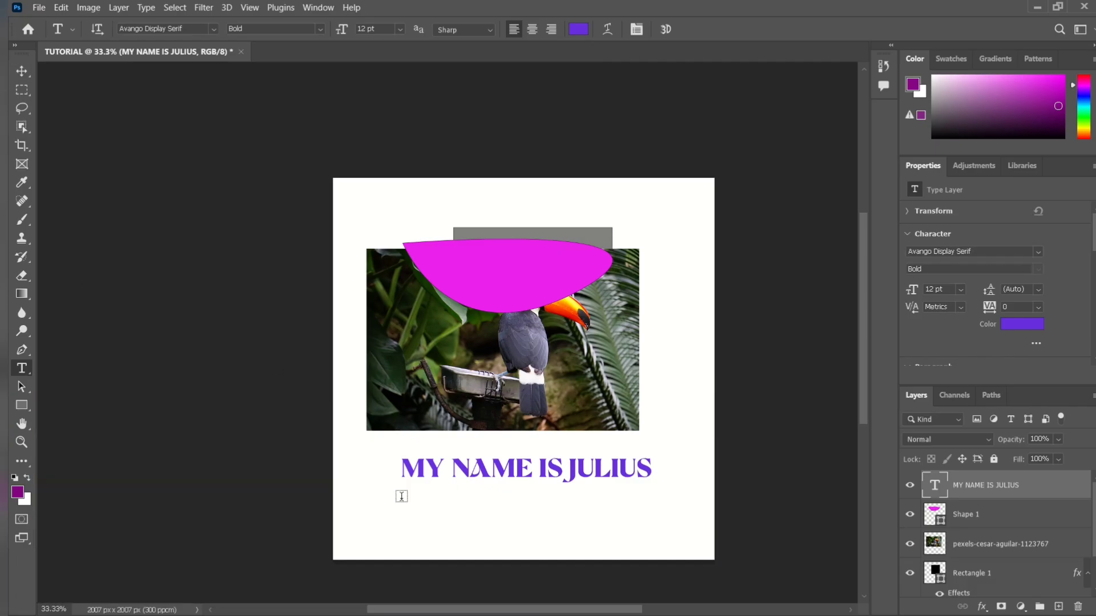
# Scale the text line down proportionally to about 88% with the Move tool's transform controls.
pyautogui.click(21, 71)
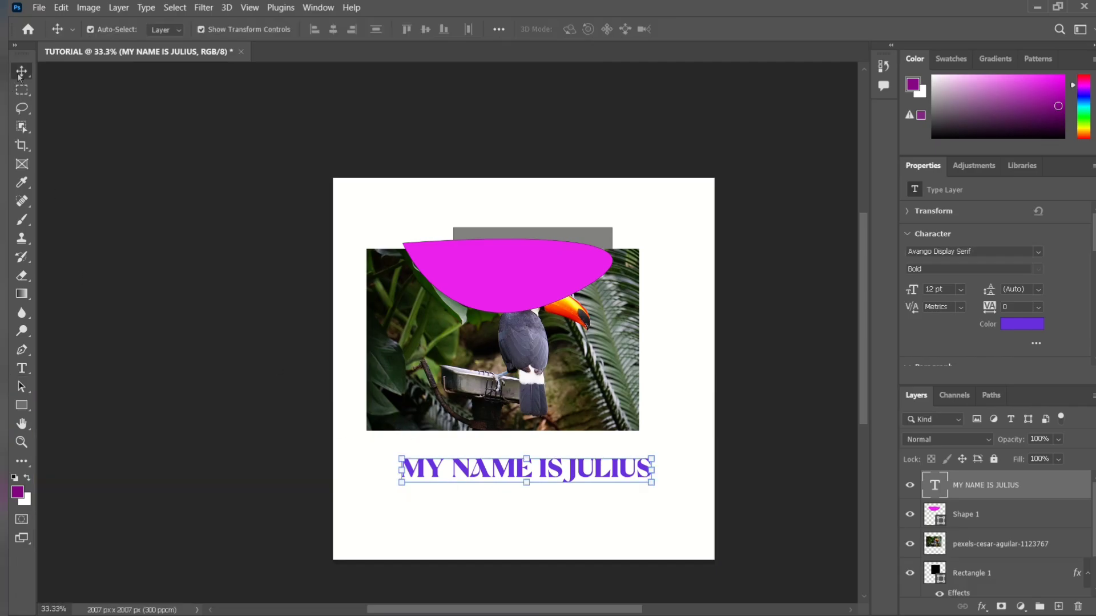
pyautogui.moveTo(395, 457); pyautogui.dragTo(425, 458)
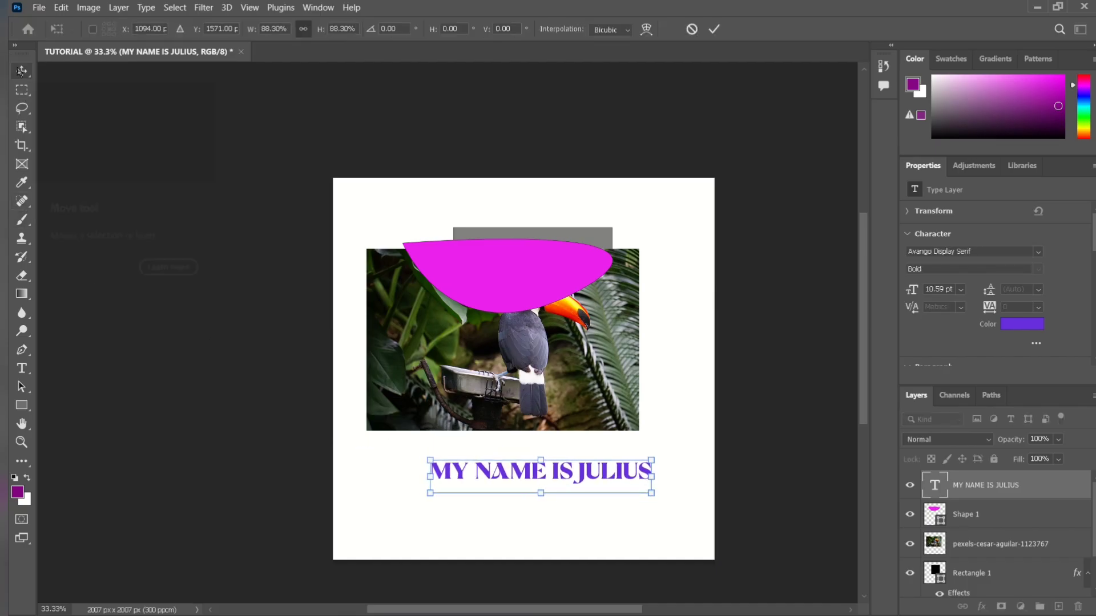
pyautogui.press('Return')
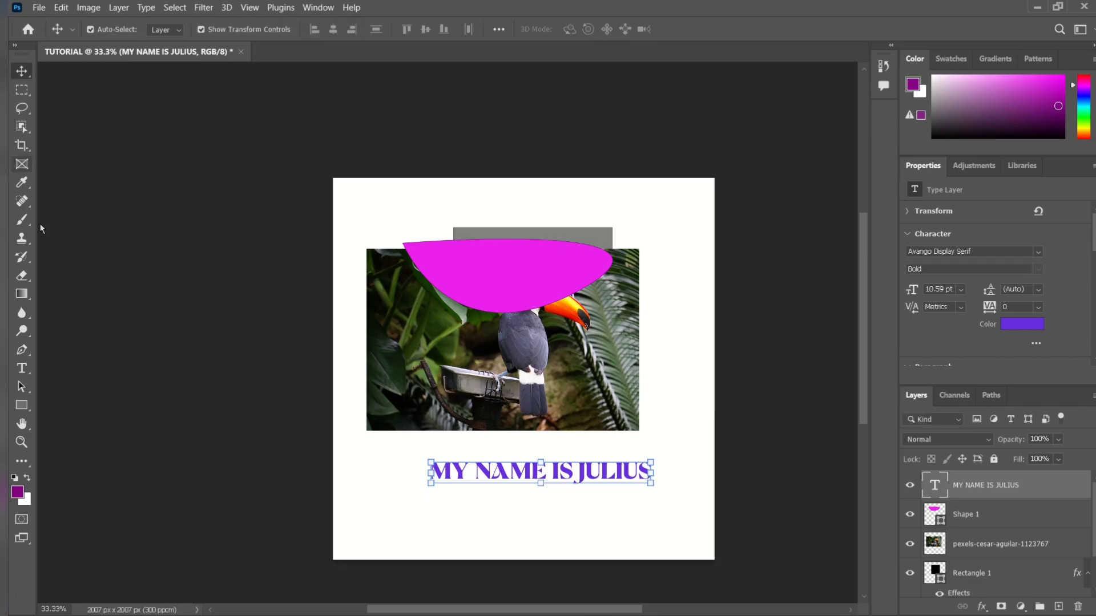
# Draw a magenta ellipse about 265 × 289 px with the Ellipse tool just left of the text line.
pyautogui.click(23, 387)
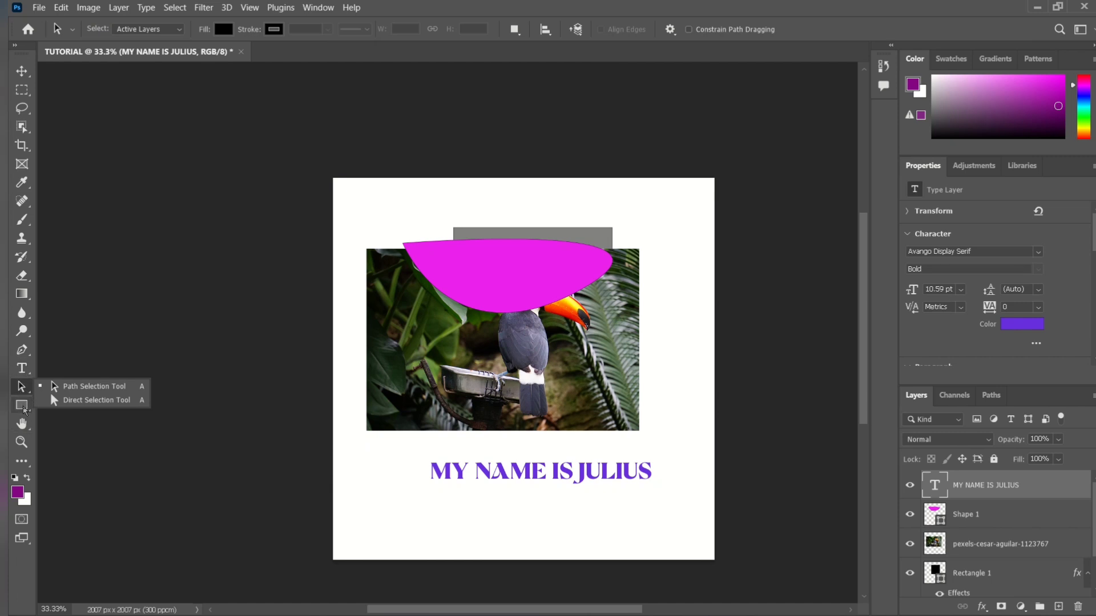
pyautogui.click(23, 406)
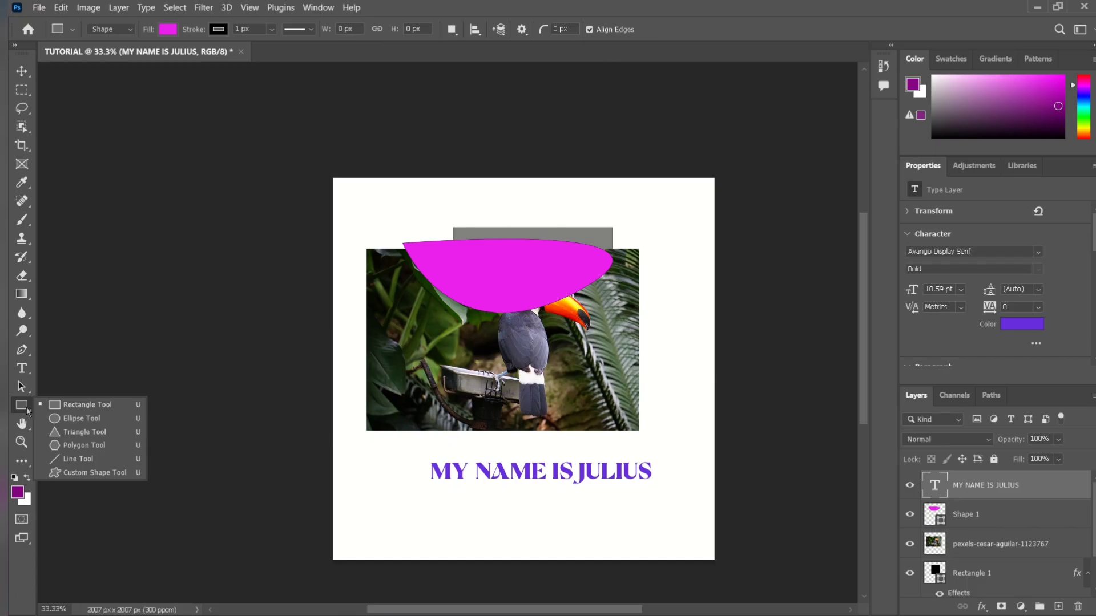
pyautogui.click(68, 418)
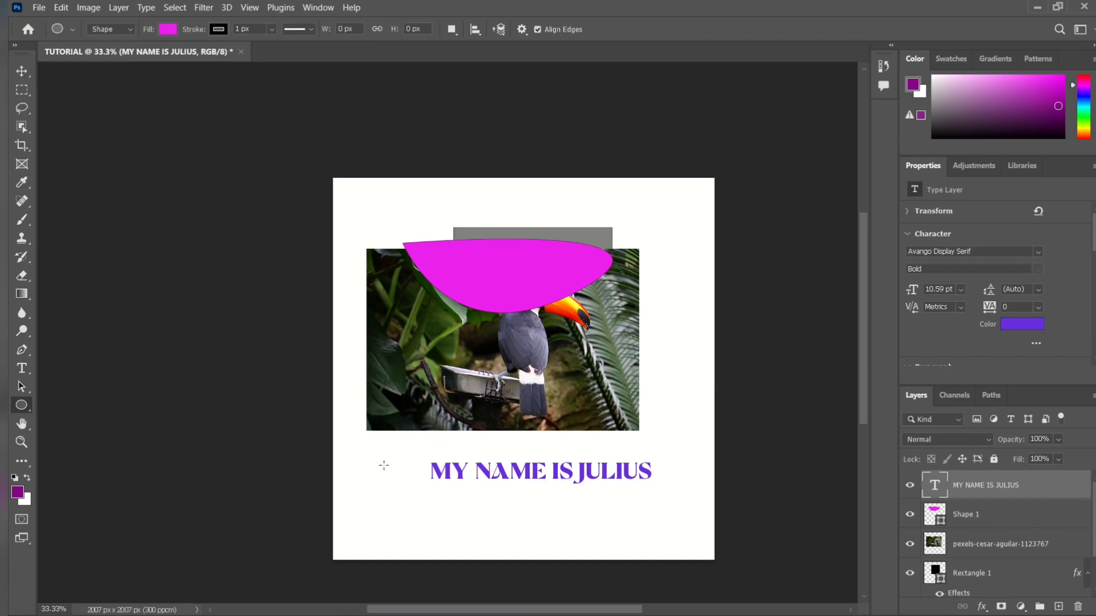
pyautogui.moveTo(381, 463); pyautogui.dragTo(431, 518)
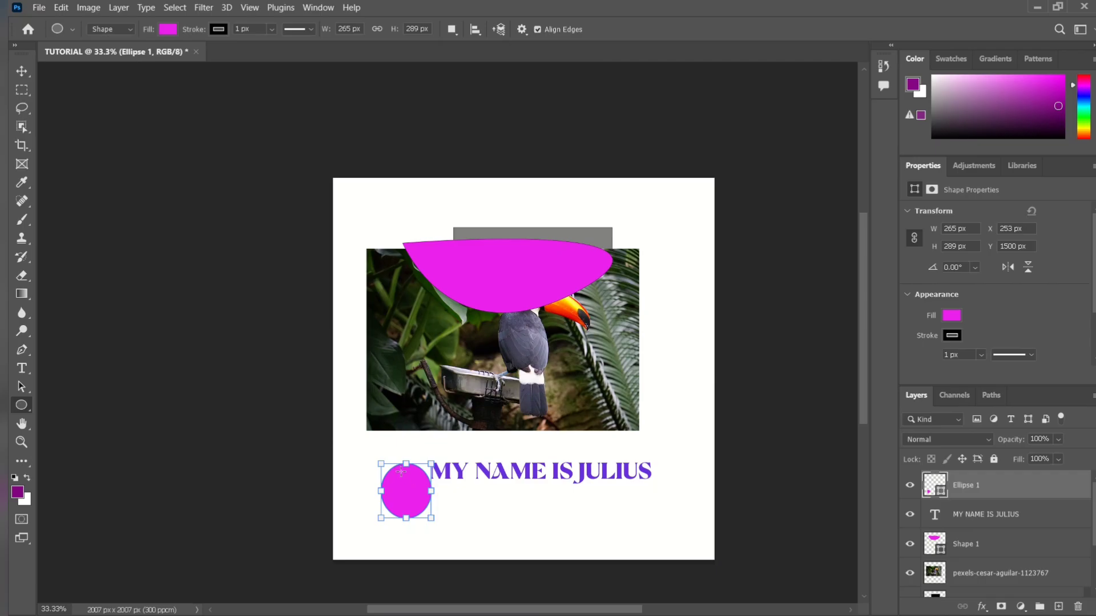
# Undo the magenta ellipse drawn beside the text line.
pyautogui.hotkey('ctrl', 'z')
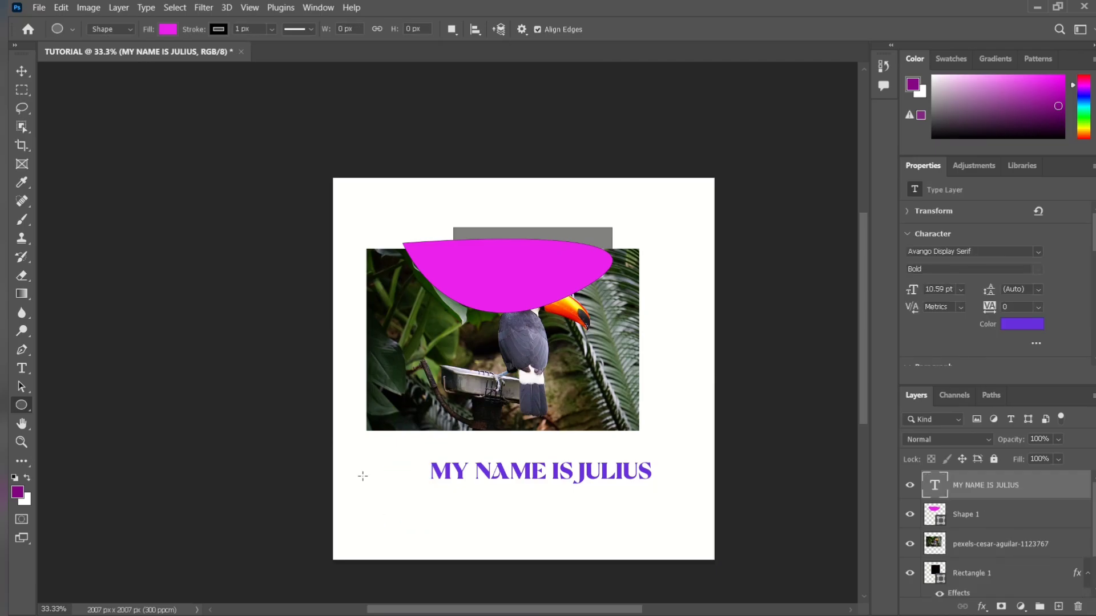
pyautogui.click(380, 502)
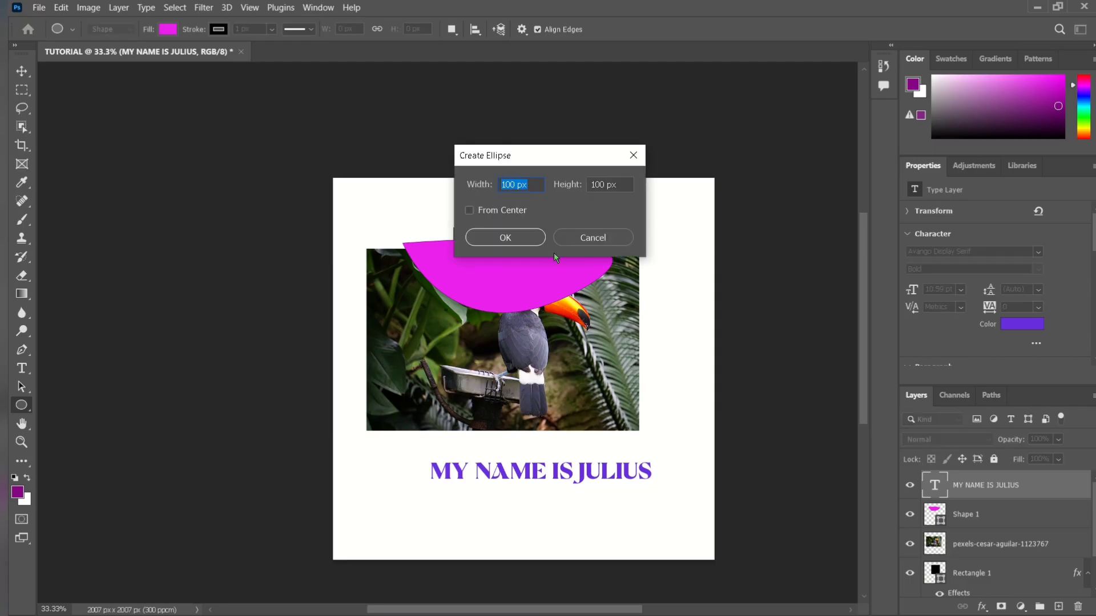
pyautogui.click(593, 237)
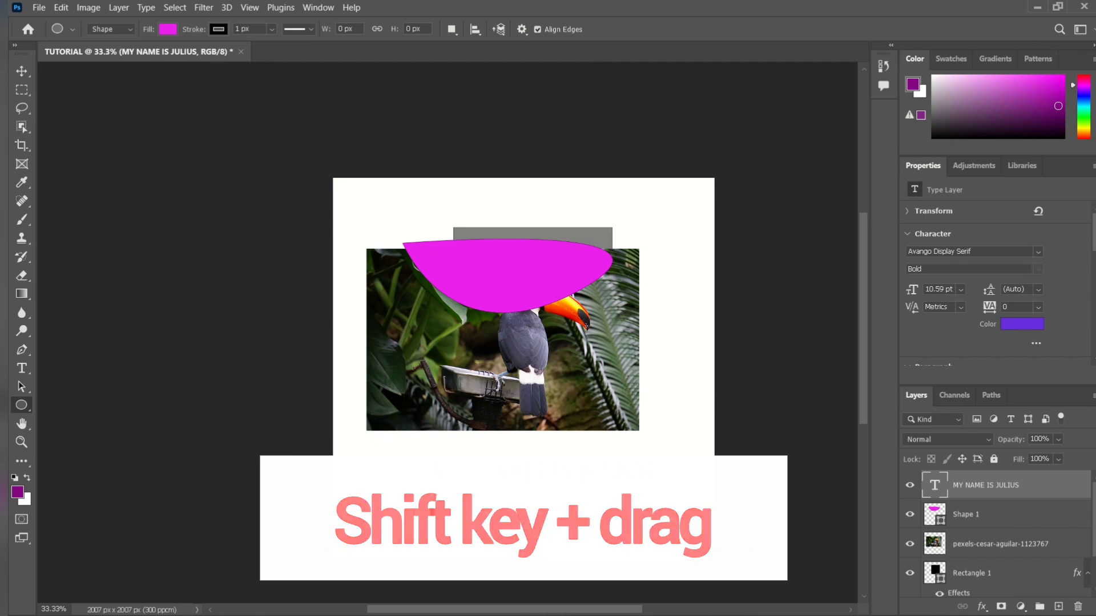
# Try a perfect circle about 357 px wide and an ellipse about 280 × 244 px near the text line, undoing each.
pyautogui.moveTo(364, 486); pyautogui.dragTo(473, 554)
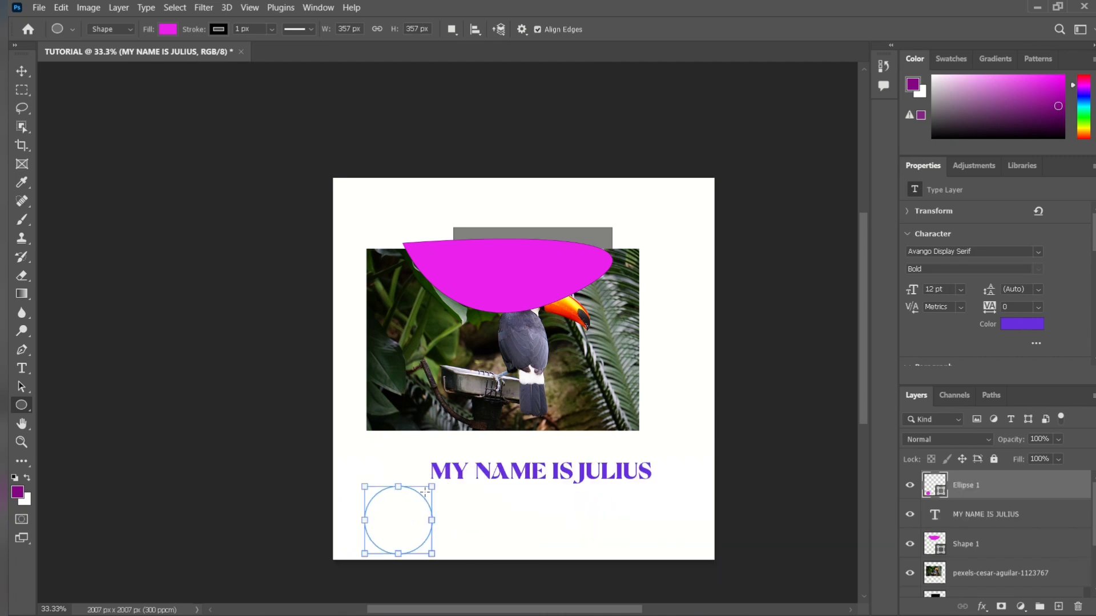
pyautogui.hotkey('ctrl', 'z')
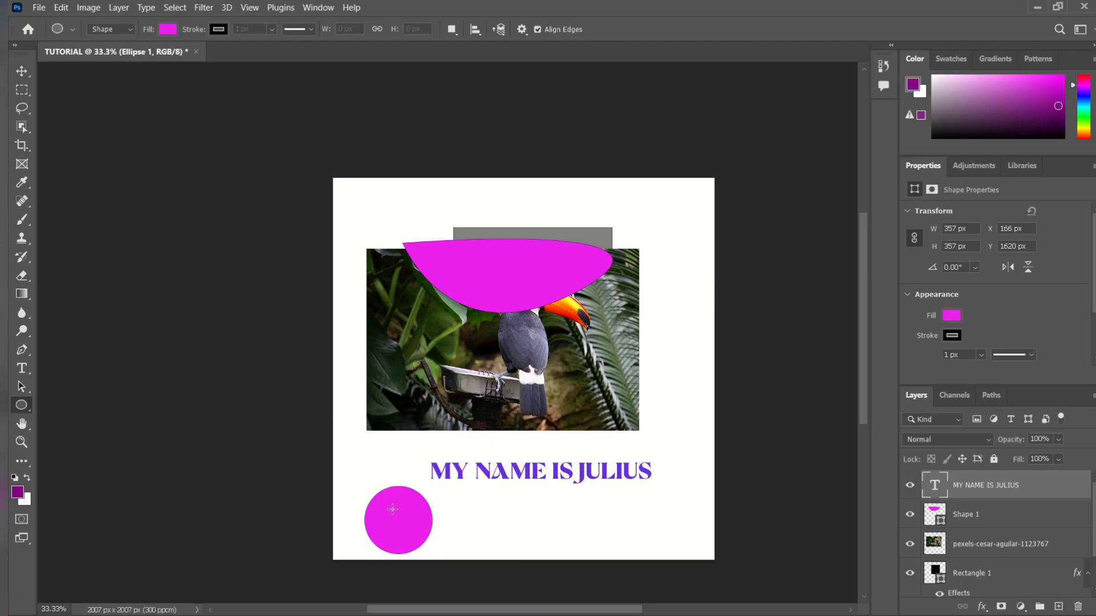
pyautogui.moveTo(372, 473); pyautogui.dragTo(426, 519)
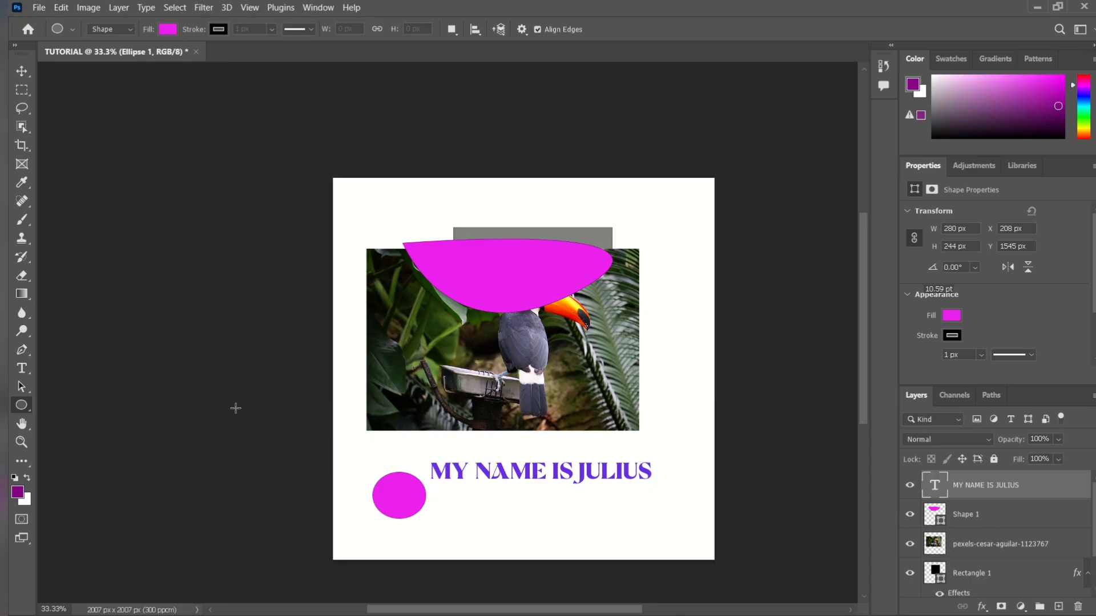
pyautogui.hotkey('ctrl', 'z')
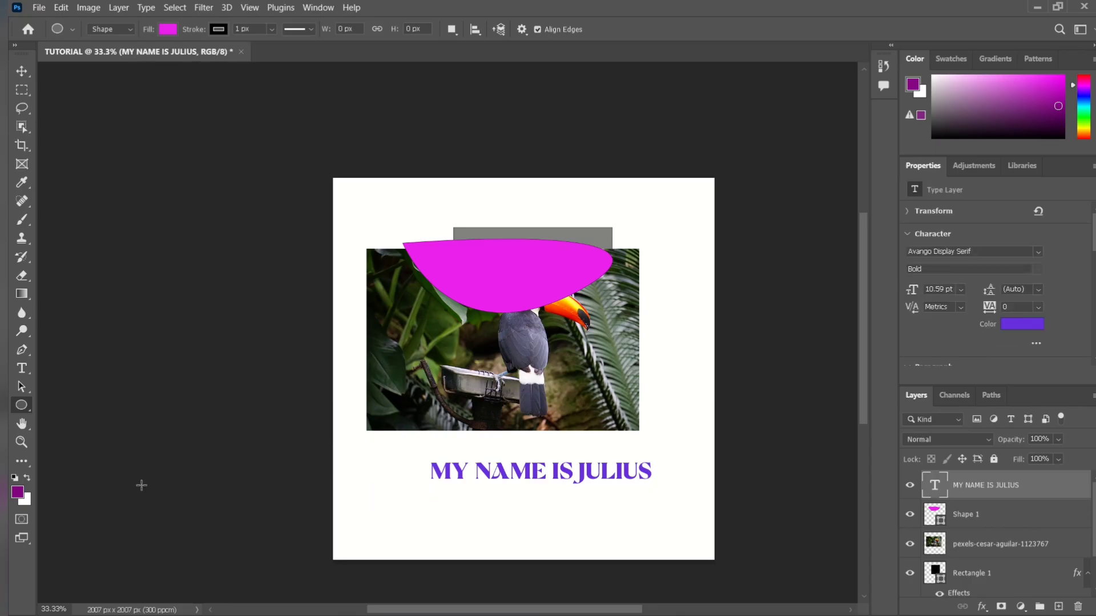
# Pan the canvas with the Hand tool, and magnify the photo's leaves to 300% and back out with the Zoom tool.
pyautogui.click(23, 428)
pyautogui.moveTo(408, 331); pyautogui.dragTo(506, 295)
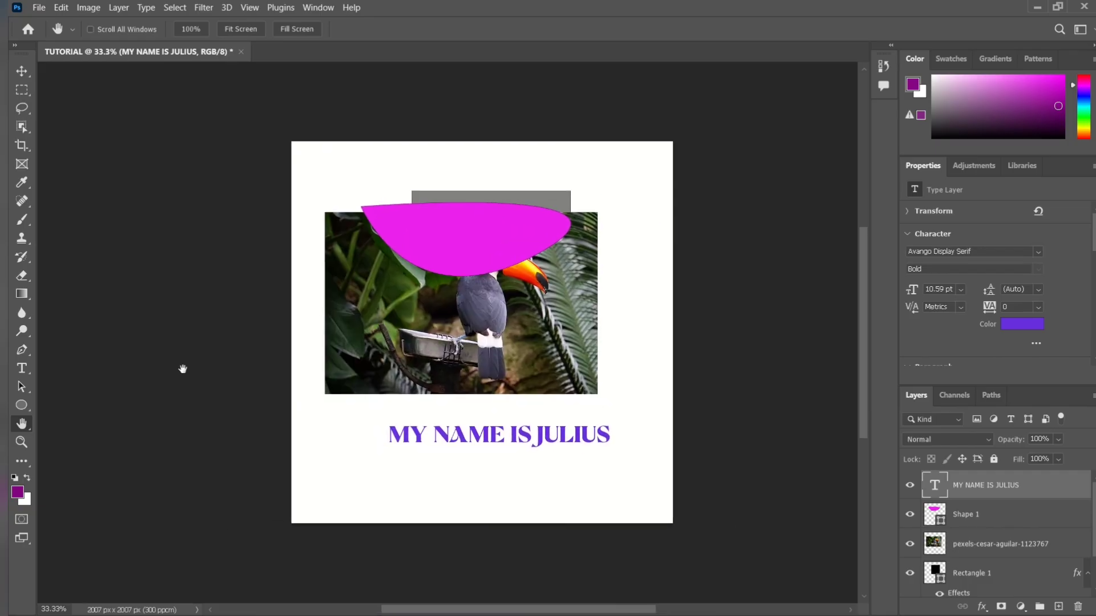
pyautogui.click(22, 441)
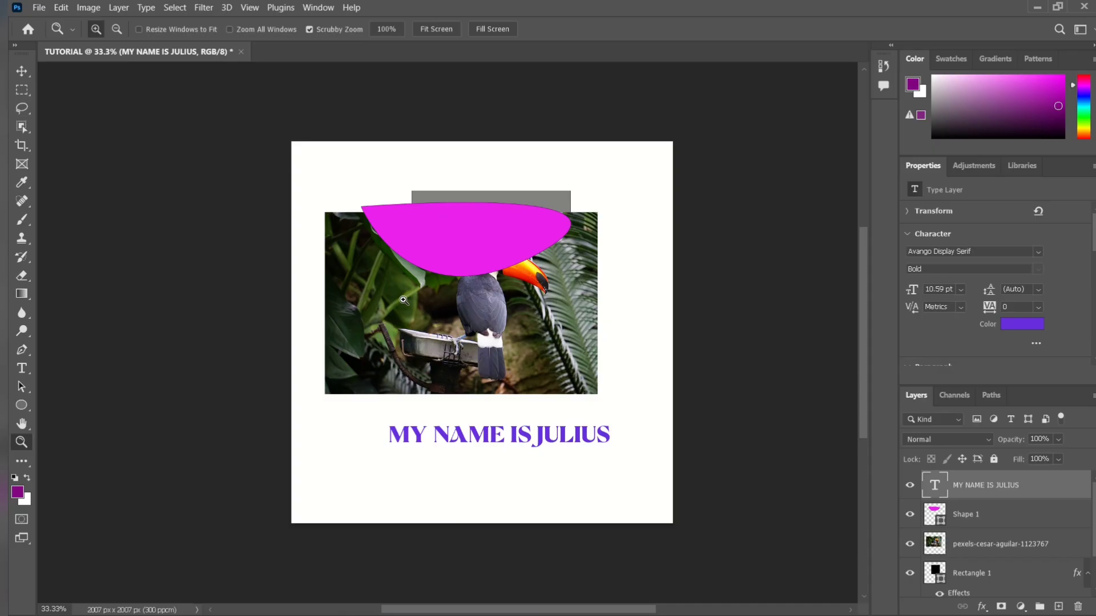
pyautogui.moveTo(404, 300); pyautogui.dragTo(404, 301)
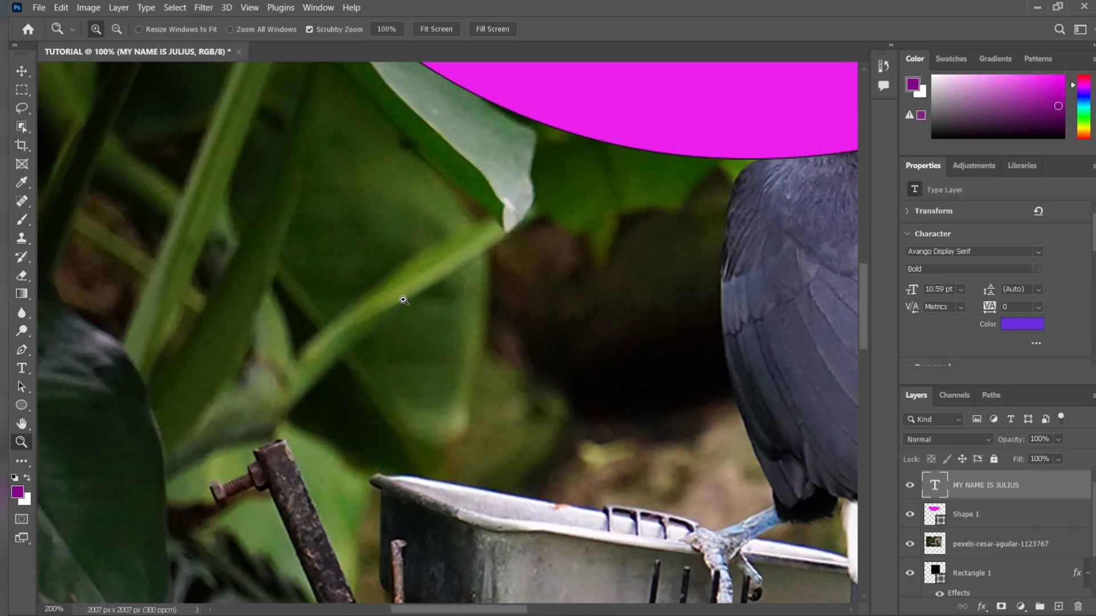
pyautogui.click(404, 300)
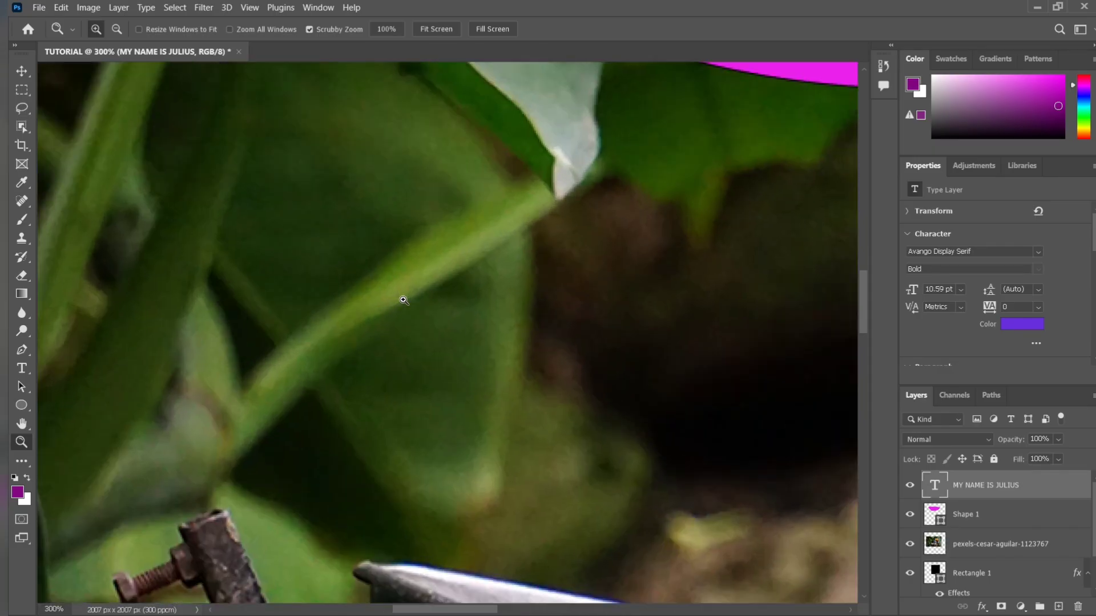
pyautogui.click(117, 32)
pyautogui.click(513, 288)
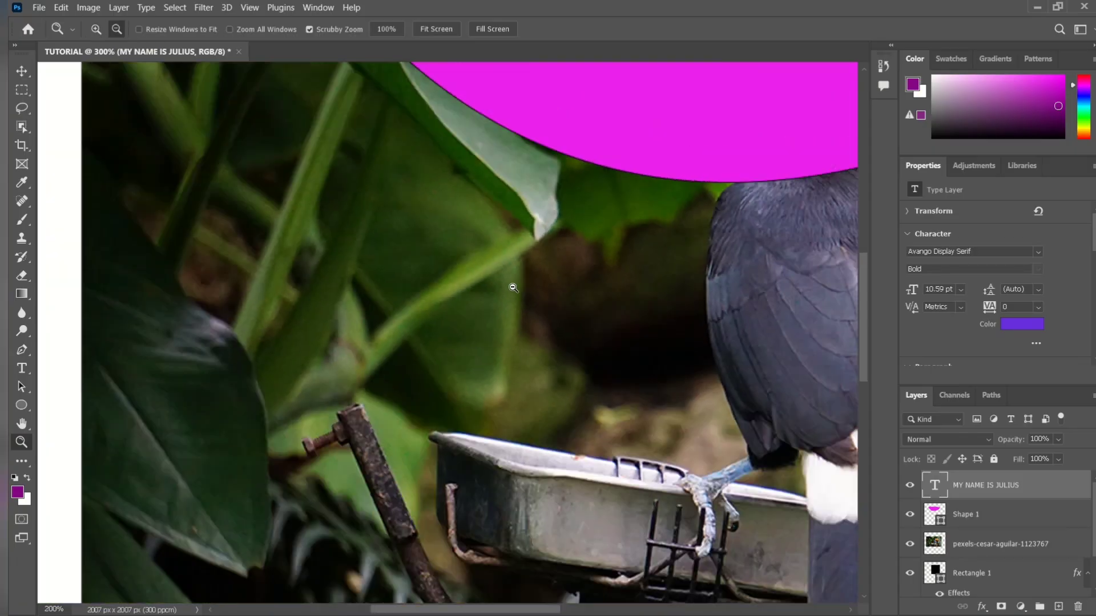
pyautogui.click(513, 288)
pyautogui.click(513, 289)
pyautogui.click(514, 288)
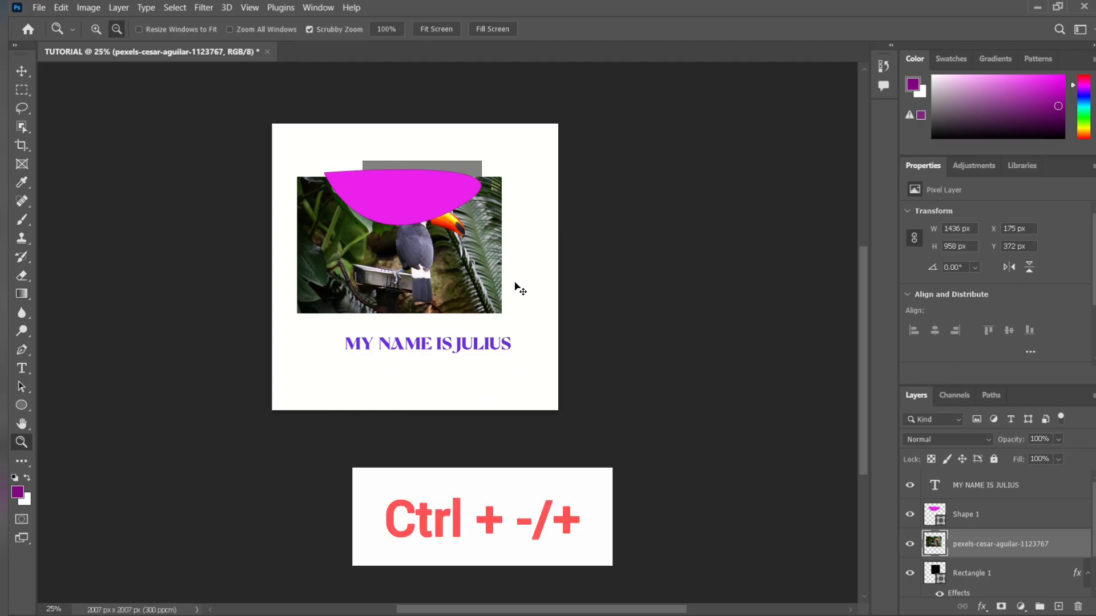
# Zoom the whole canvas repeatedly out and in between 12.5% and 50%, finishing at 33.33%.
pyautogui.hotkey('ctrl', '-')
pyautogui.hotkey('ctrl', '-')
pyautogui.hotkey('ctrl', '-')
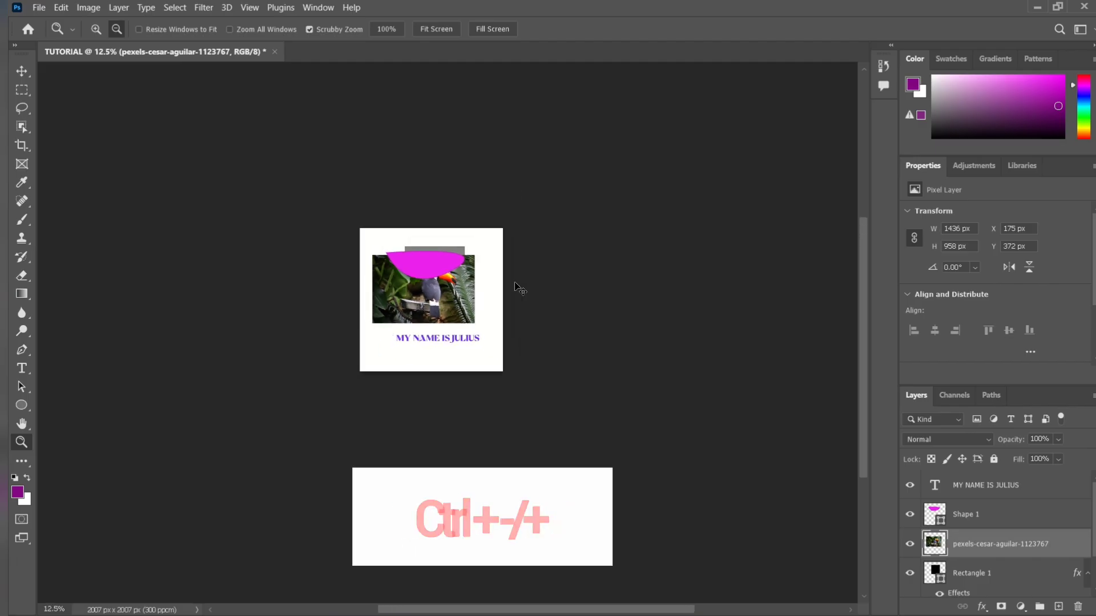
pyautogui.hotkey('ctrl', '+')
pyautogui.hotkey('ctrl', '+')
pyautogui.hotkey('ctrl', '+')
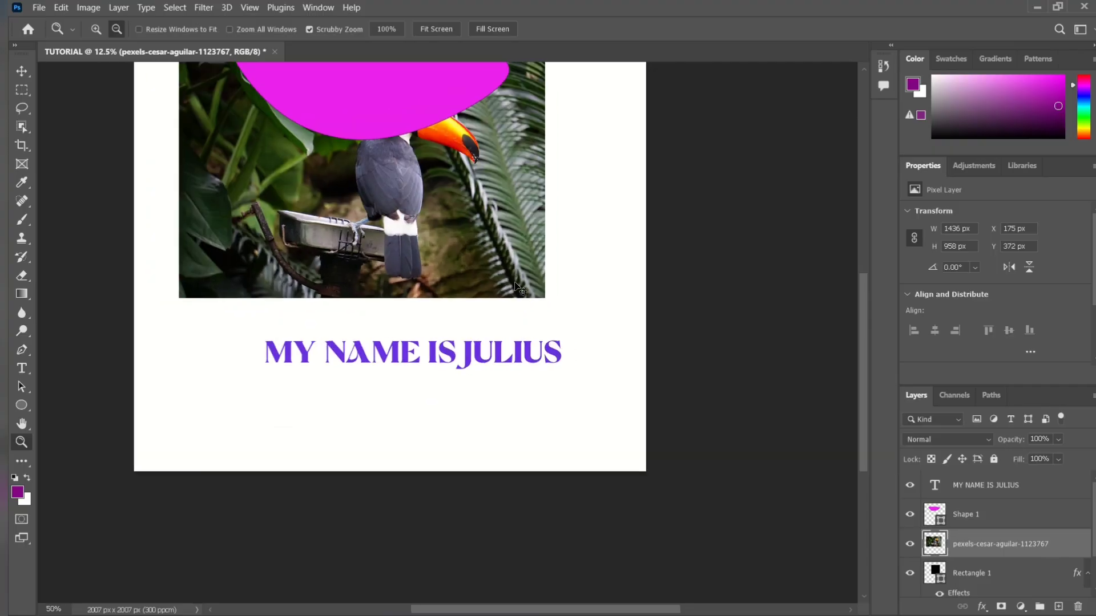
pyautogui.hotkey('ctrl', '-')
pyautogui.hotkey('ctrl', '+')
pyautogui.hotkey('ctrl', '+')
pyautogui.hotkey('ctrl', '+')
pyautogui.hotkey('ctrl', '+')
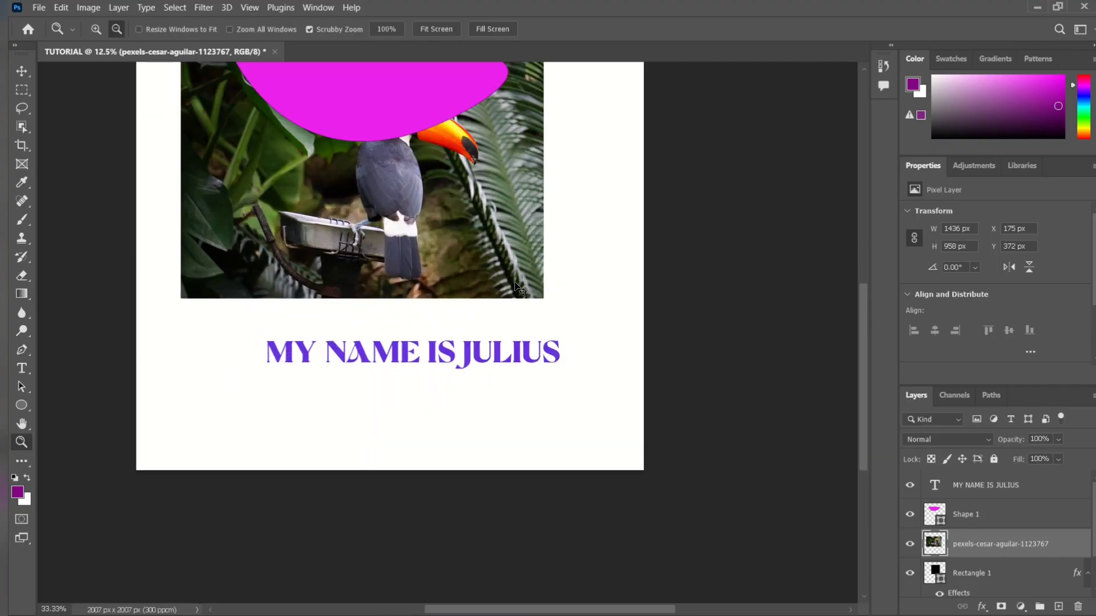
pyautogui.hotkey('ctrl', '-')
pyautogui.hotkey('ctrl', '-')
pyautogui.hotkey('ctrl', '+')
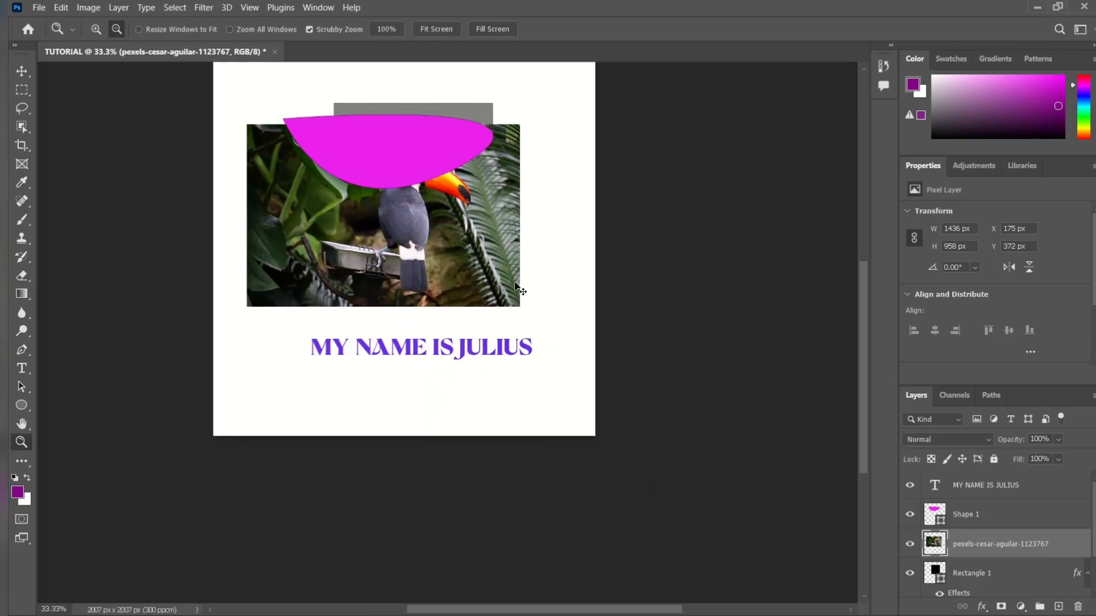
pyautogui.scroll(1, 491, 286)
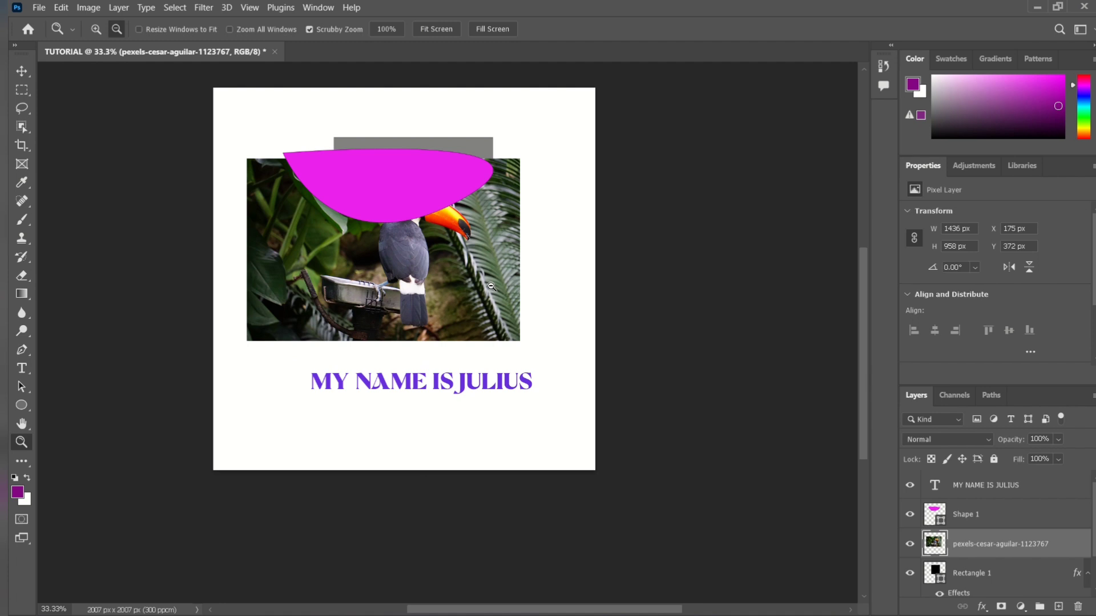
# Open the Customize Toolbar settings to view the tool groups, and close them without changes.
pyautogui.click(20, 461)
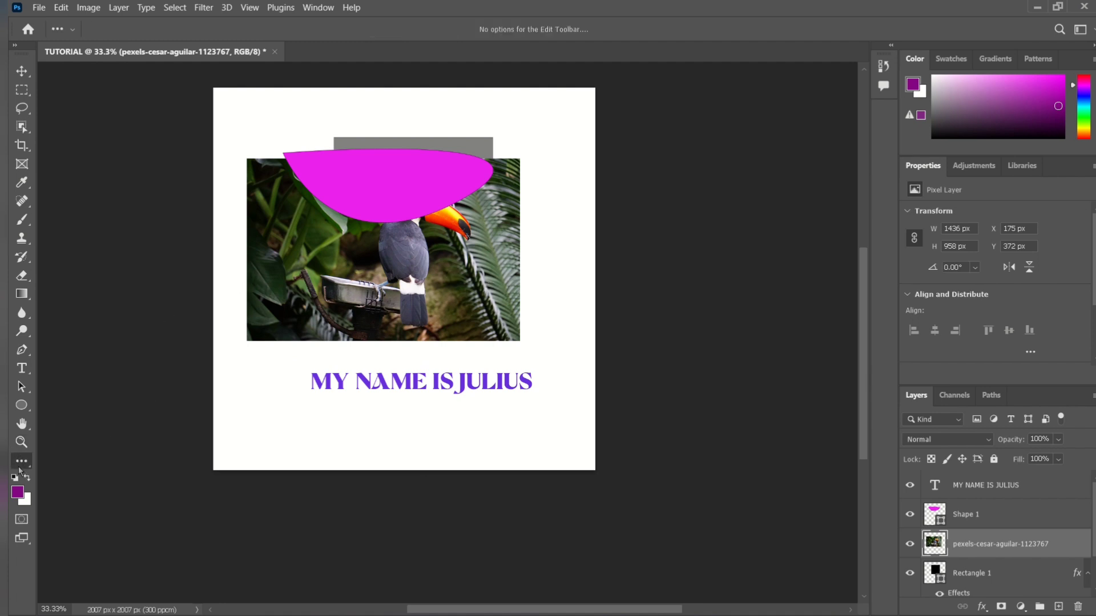
pyautogui.click(19, 467)
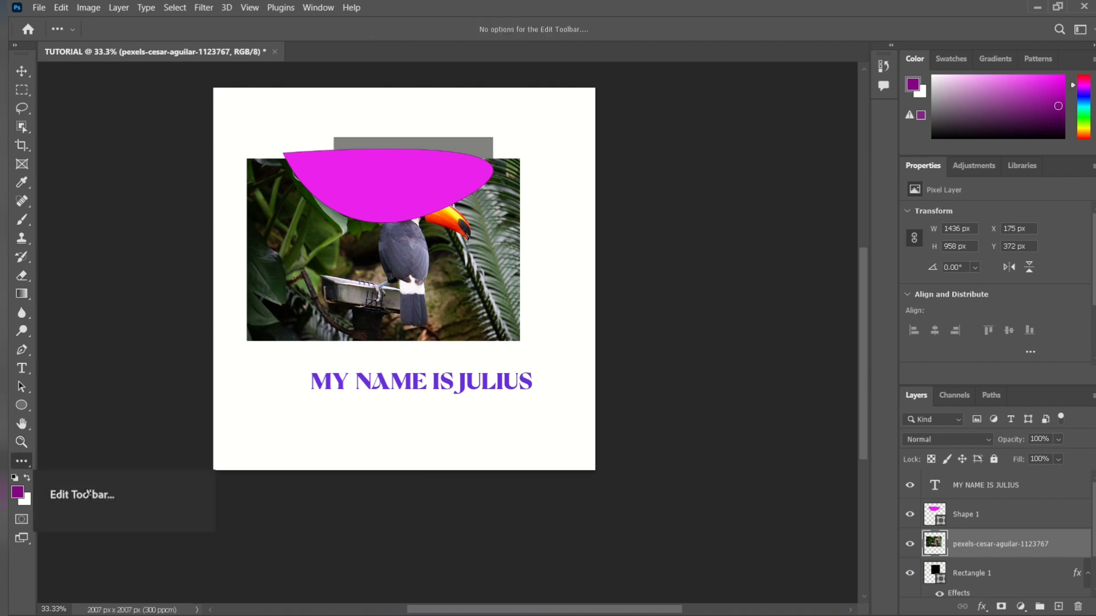
pyautogui.click(26, 464)
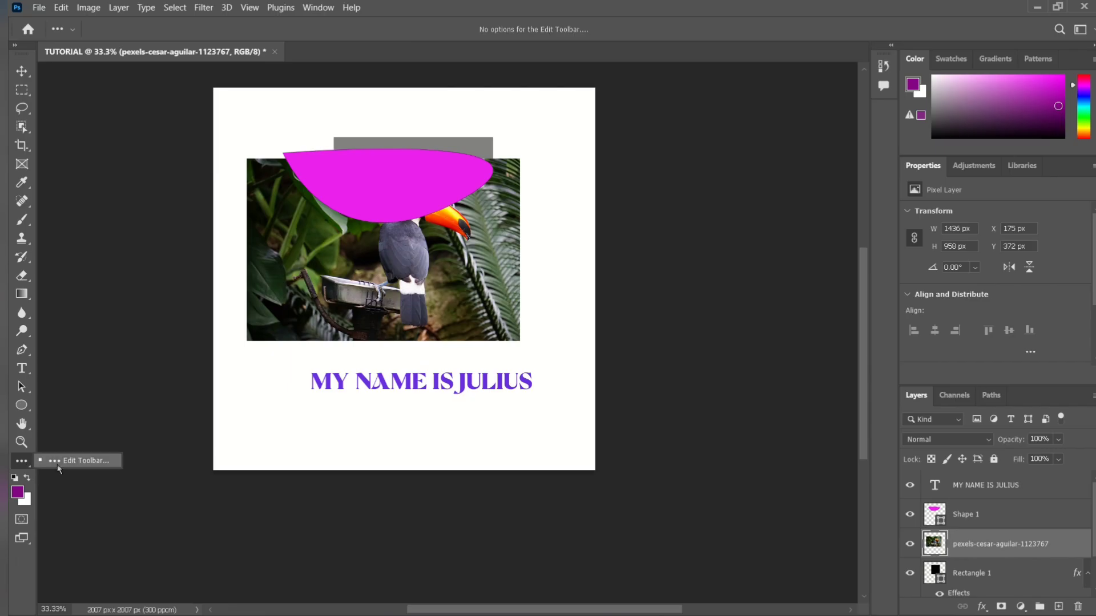
pyautogui.click(12, 465)
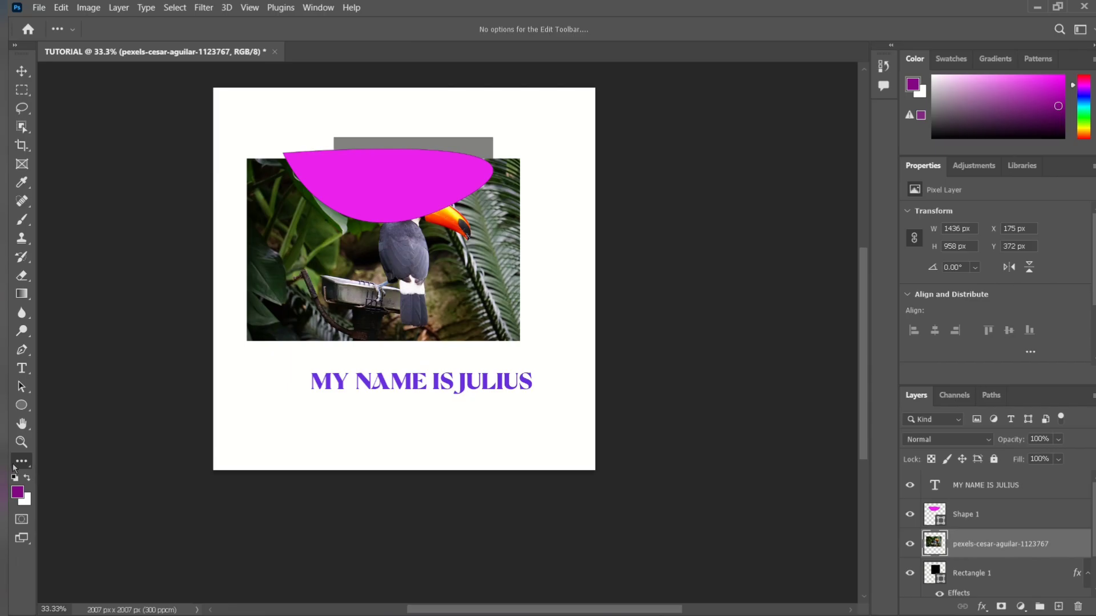
pyautogui.click(20, 466)
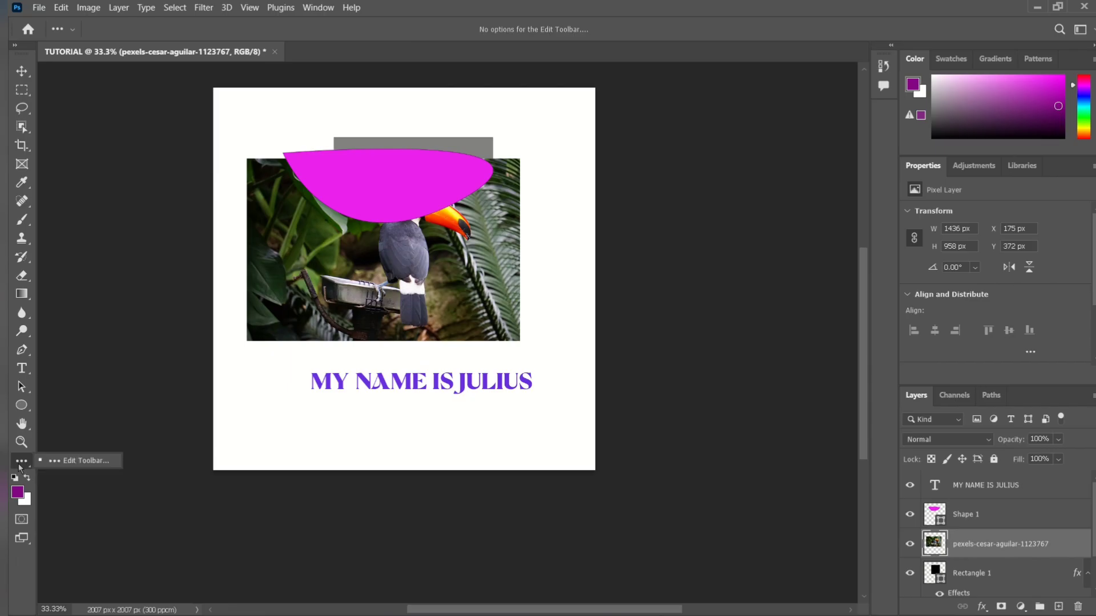
pyautogui.click(64, 462)
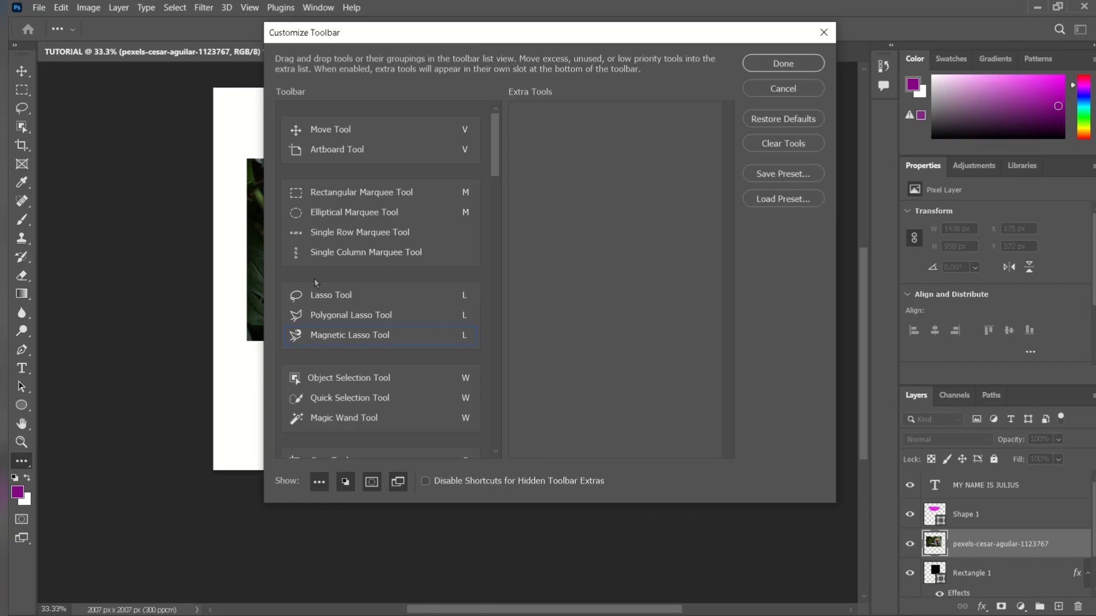
pyautogui.click(824, 32)
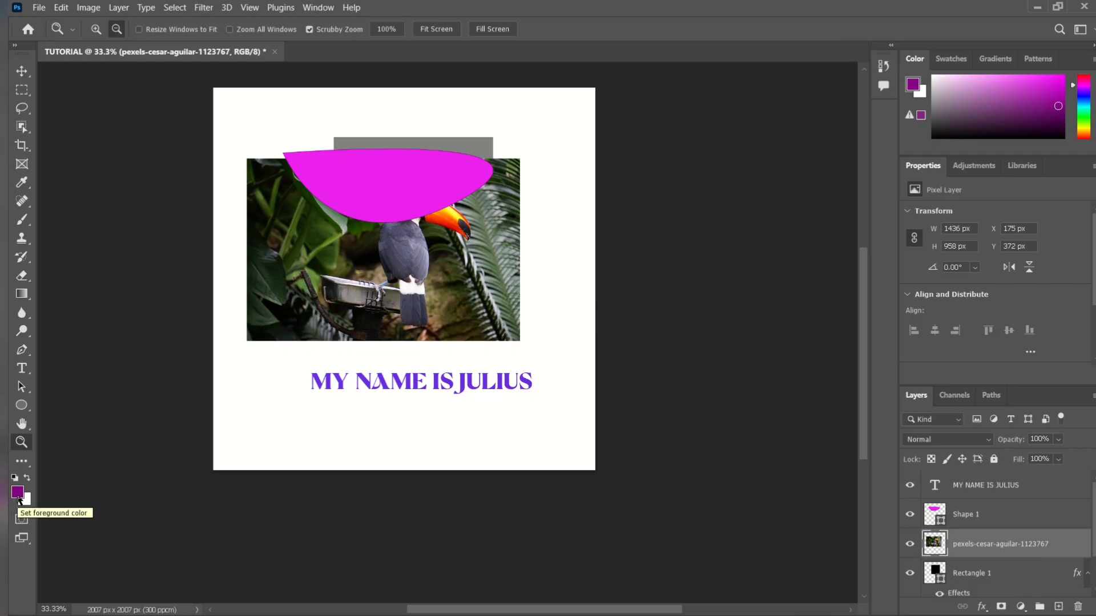
# Change the foreground color from purple to a crimson red by adjusting its hue and shade.
pyautogui.click(1043, 112)
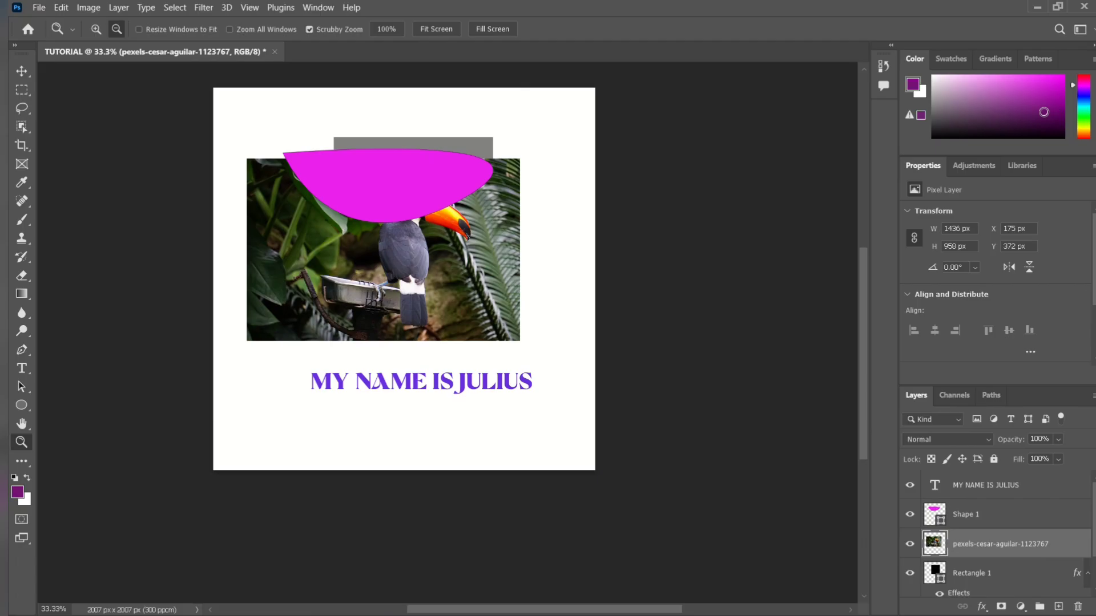
pyautogui.moveTo(1043, 112)
pyautogui.mouseDown()
pyautogui.moveTo(1043, 124)
pyautogui.moveTo(1003, 125)
pyautogui.mouseUp()
pyautogui.click(1086, 78)
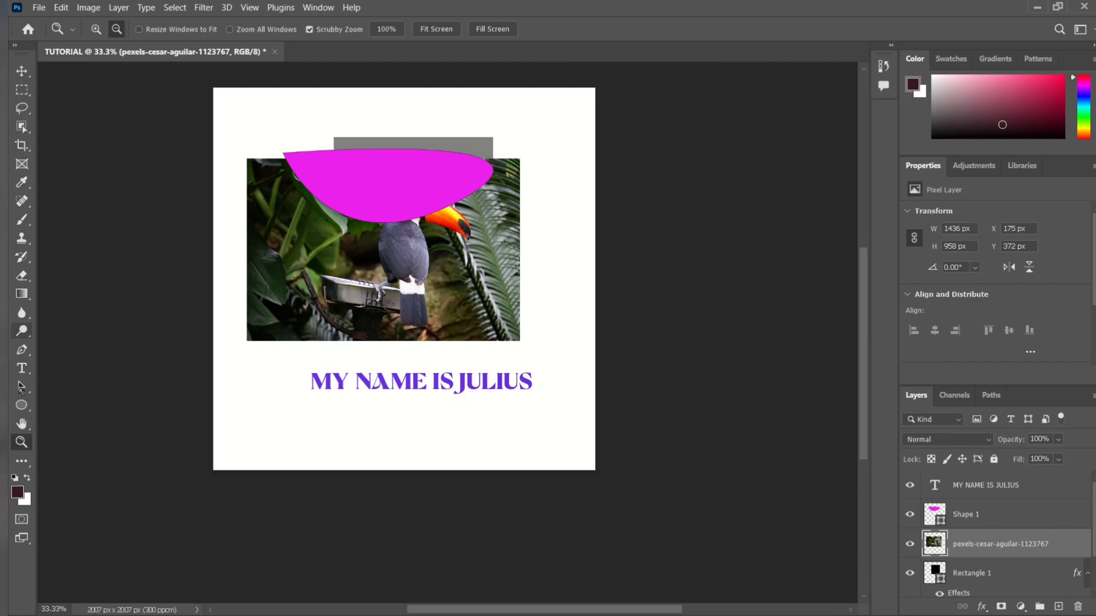
pyautogui.click(21, 460)
pyautogui.click(1037, 99)
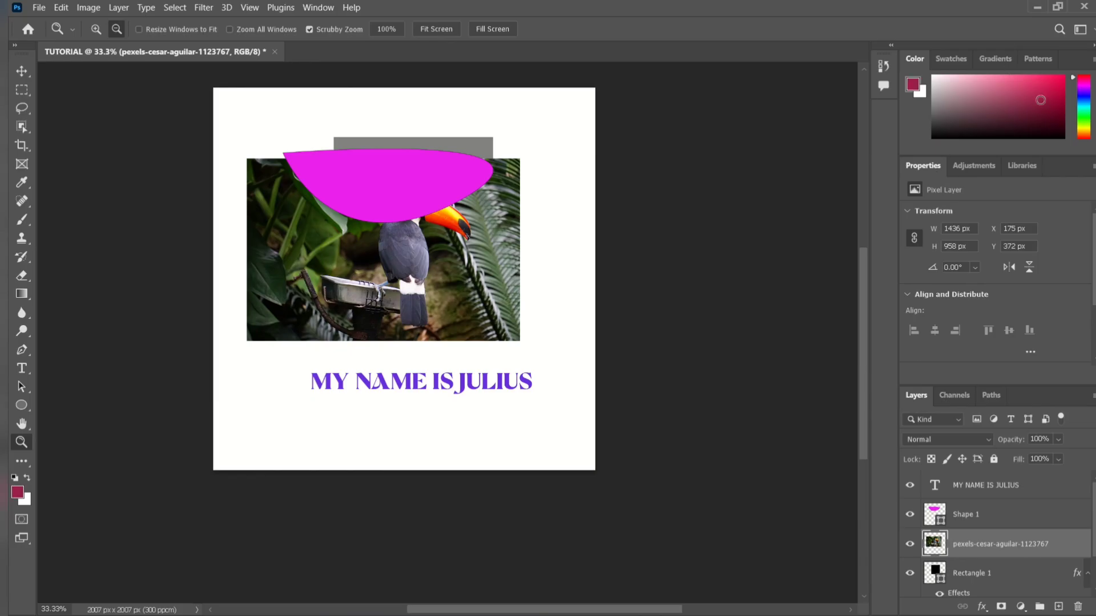
# Apply the crimson-to-transparent gradient from the Basics presets as a fill over the toucan photo.
pyautogui.click(964, 64)
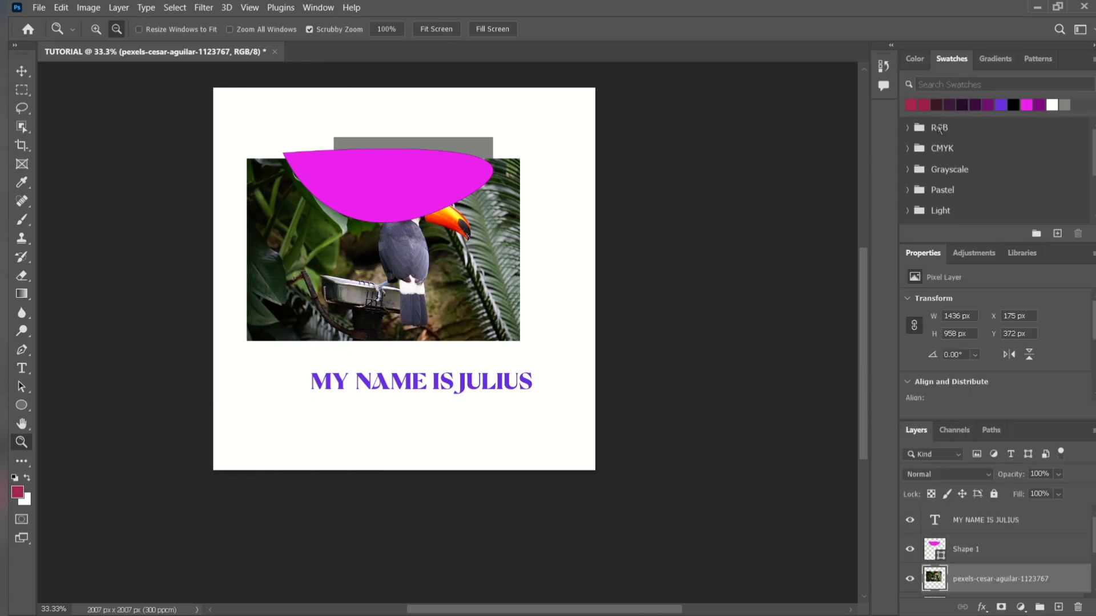
pyautogui.click(985, 61)
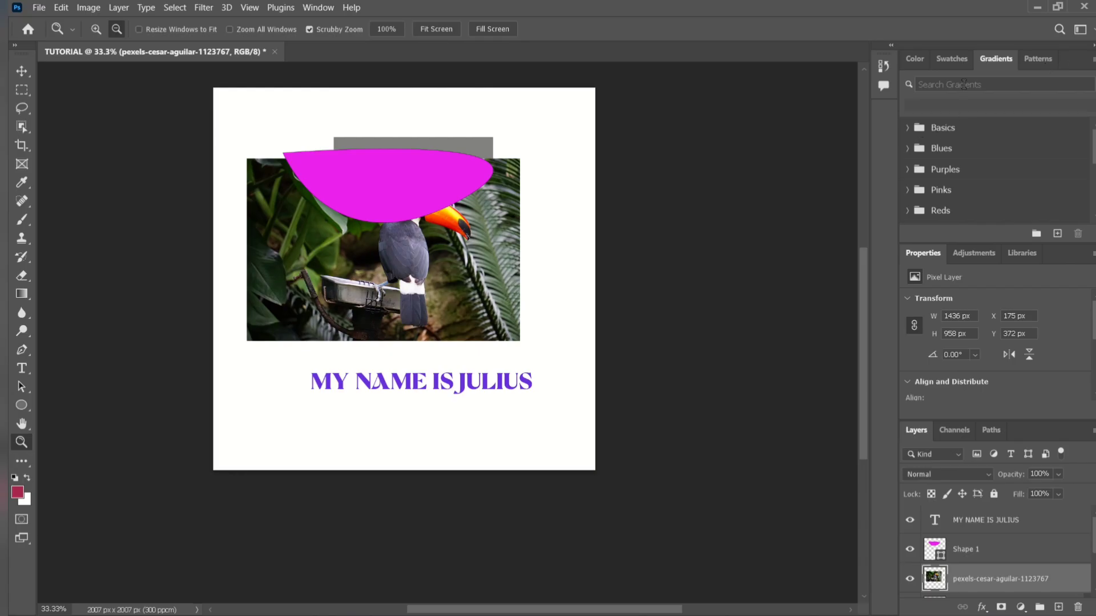
pyautogui.click(908, 129)
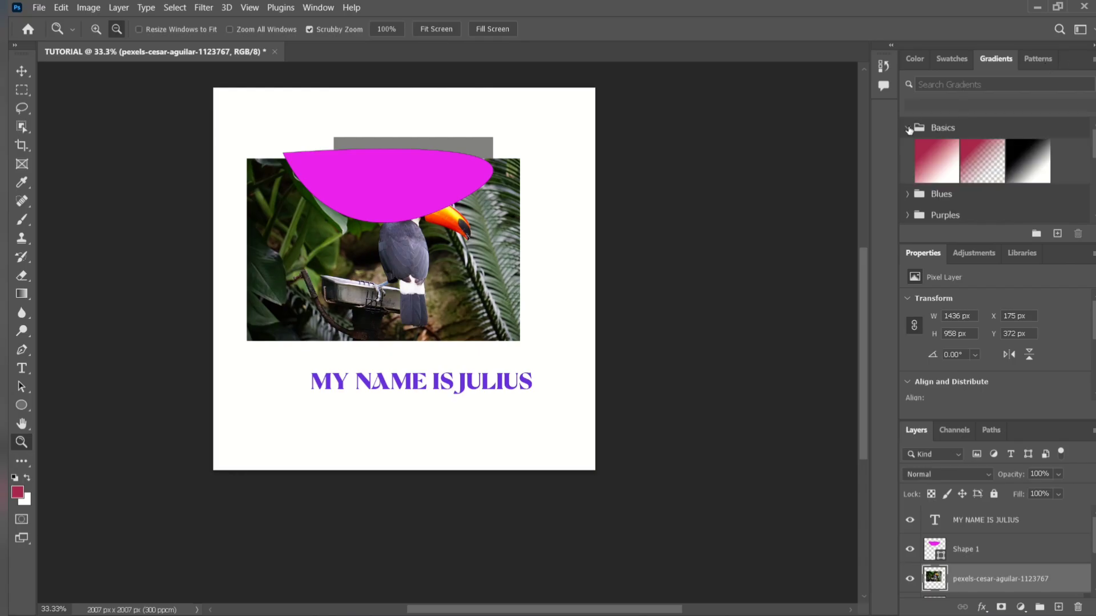
pyautogui.click(931, 151)
pyautogui.click(968, 161)
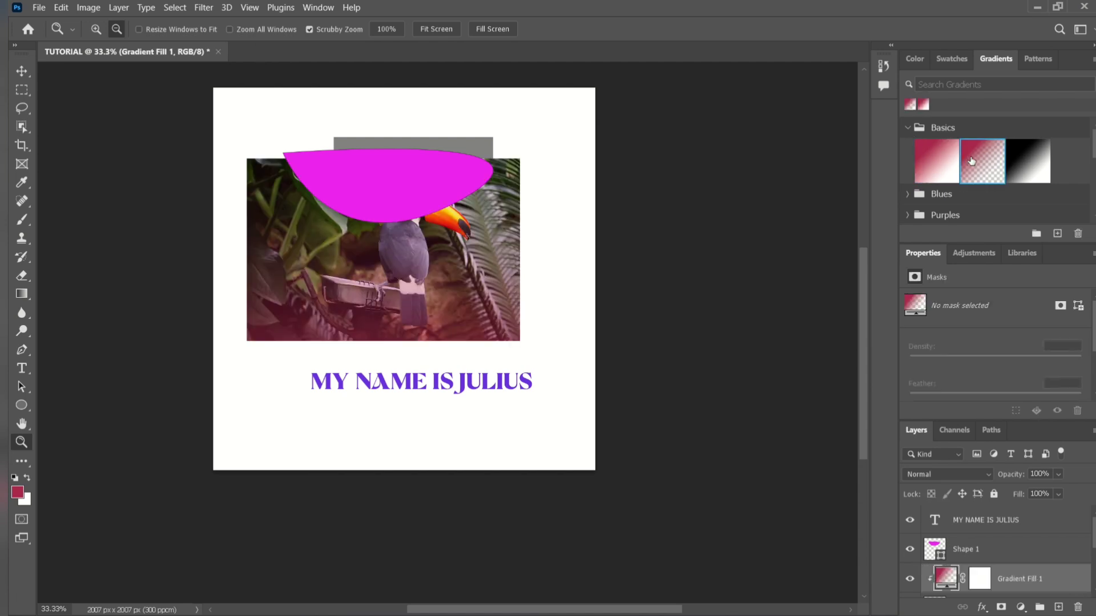
# Switch the photo's gradient fill among the Basics presets, finishing with the black-to-white gradient.
pyautogui.click(1013, 164)
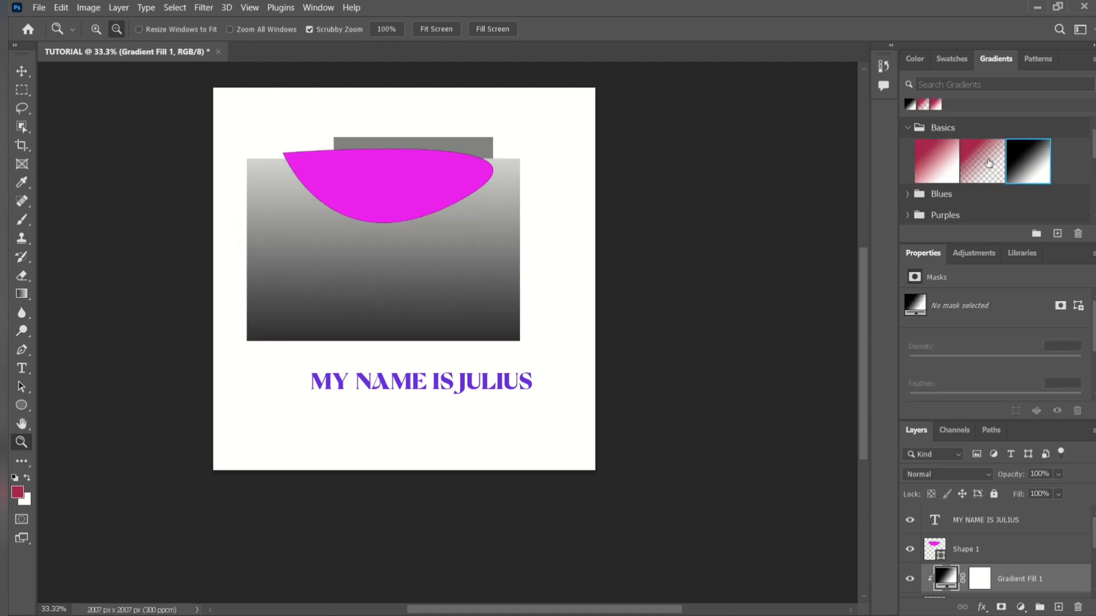
pyautogui.click(969, 164)
pyautogui.click(939, 164)
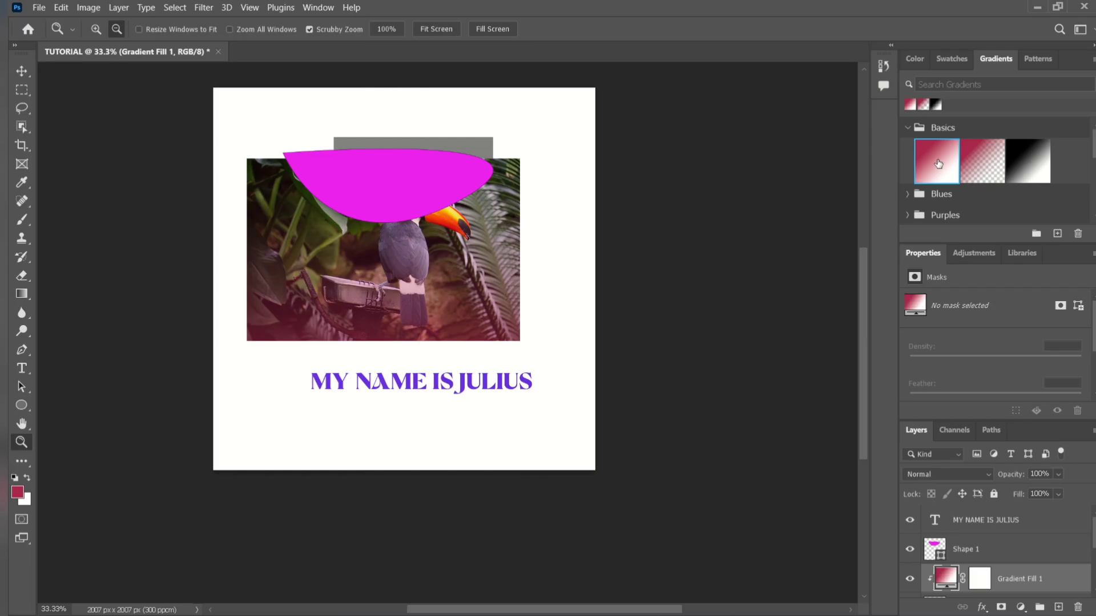
pyautogui.click(978, 169)
pyautogui.click(1011, 172)
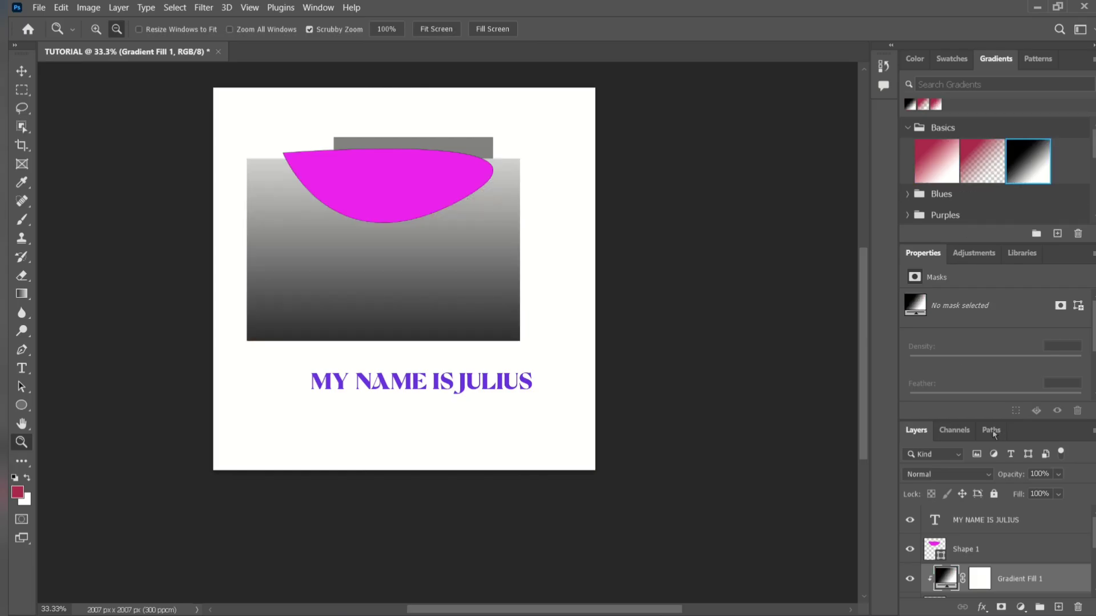
# Toggle the gradient fill's visibility over the toucan photo, and delete the gradient fill layer.
pyautogui.scroll(-1, 1008, 549)
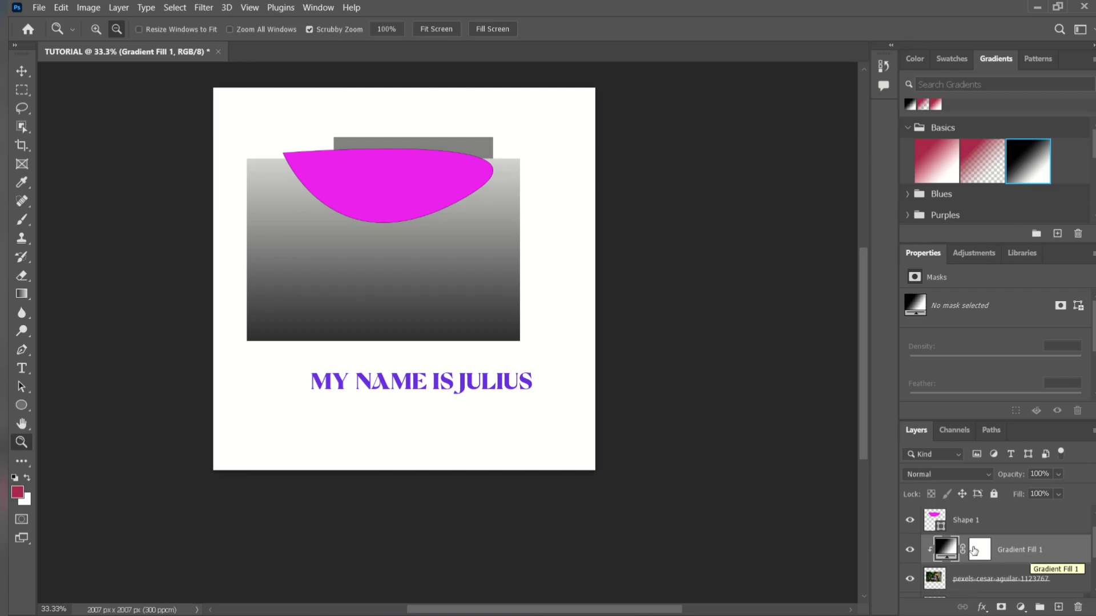
pyautogui.click(910, 551)
pyautogui.click(910, 551)
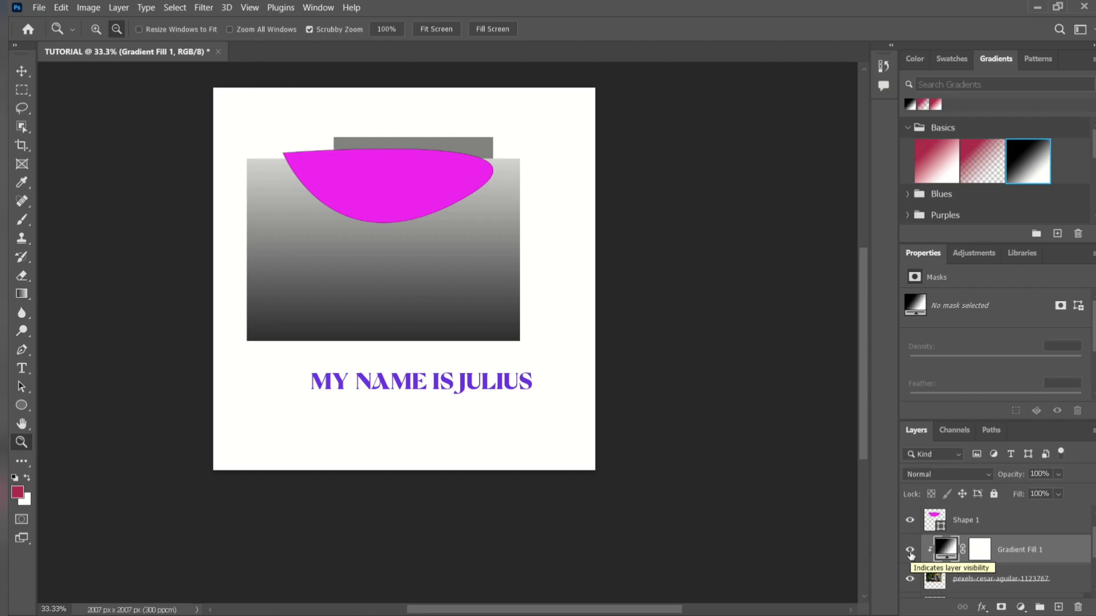
pyautogui.rightClick(1040, 549)
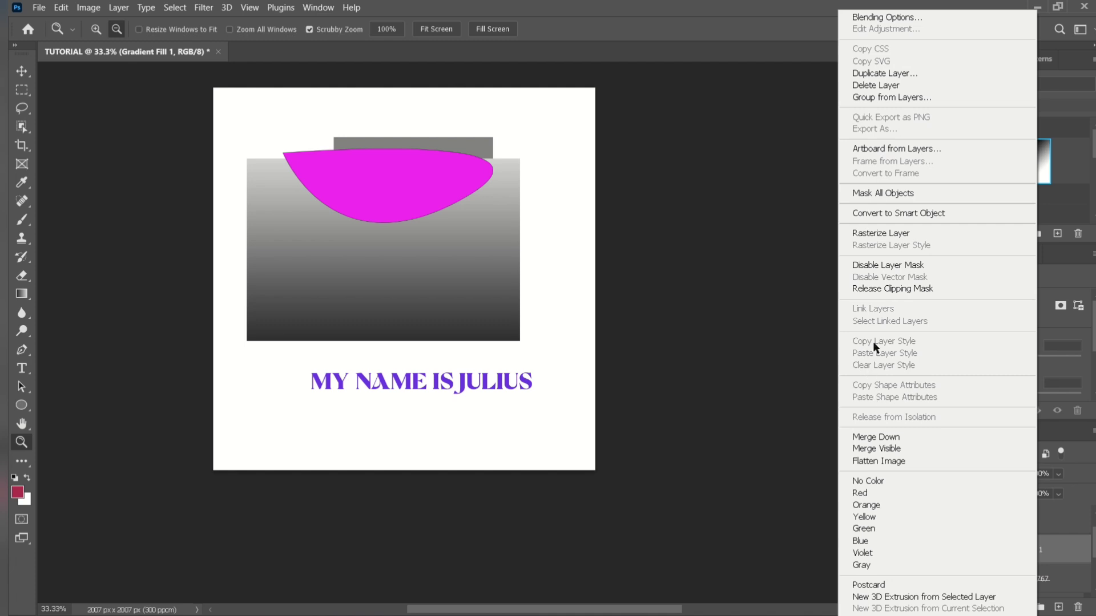
pyautogui.click(892, 85)
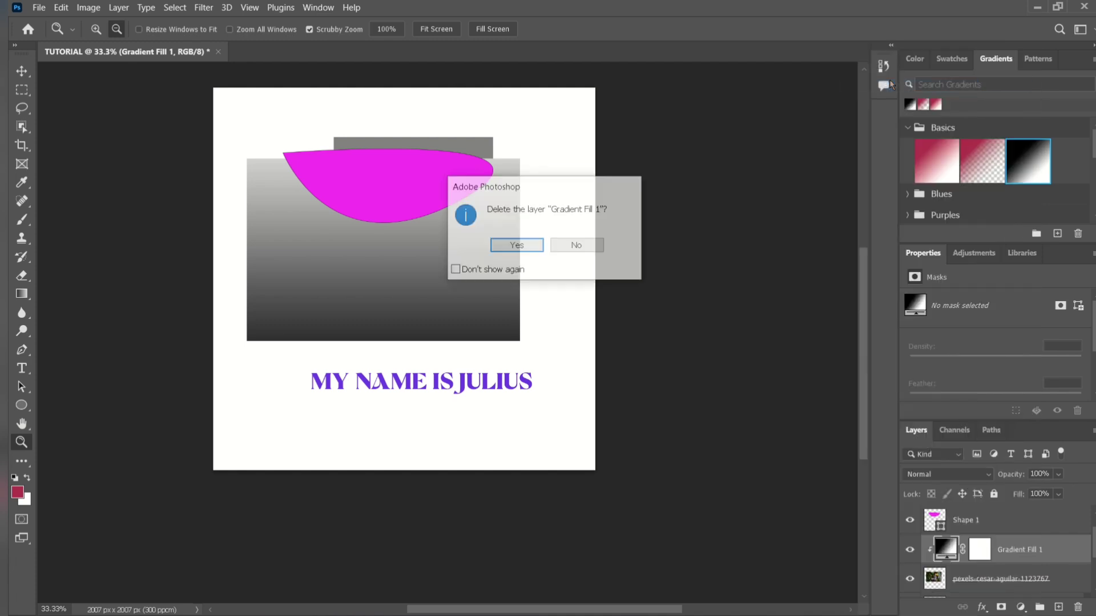
pyautogui.click(531, 238)
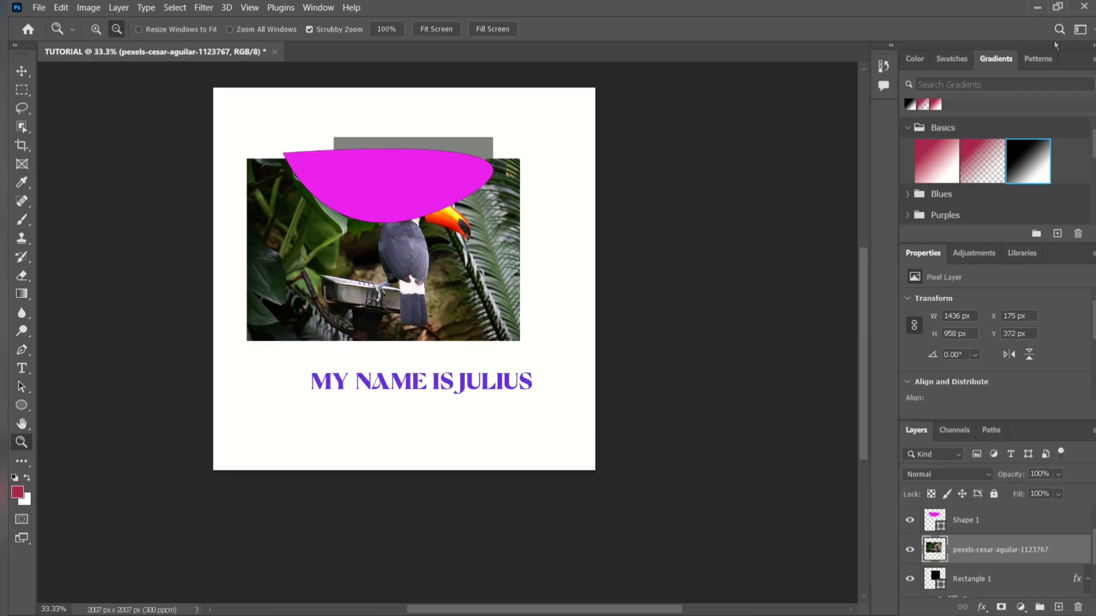
# Look through the pattern presets, libraries, layer properties and available adjustments, and the stack of layers in the document.
pyautogui.click(1044, 57)
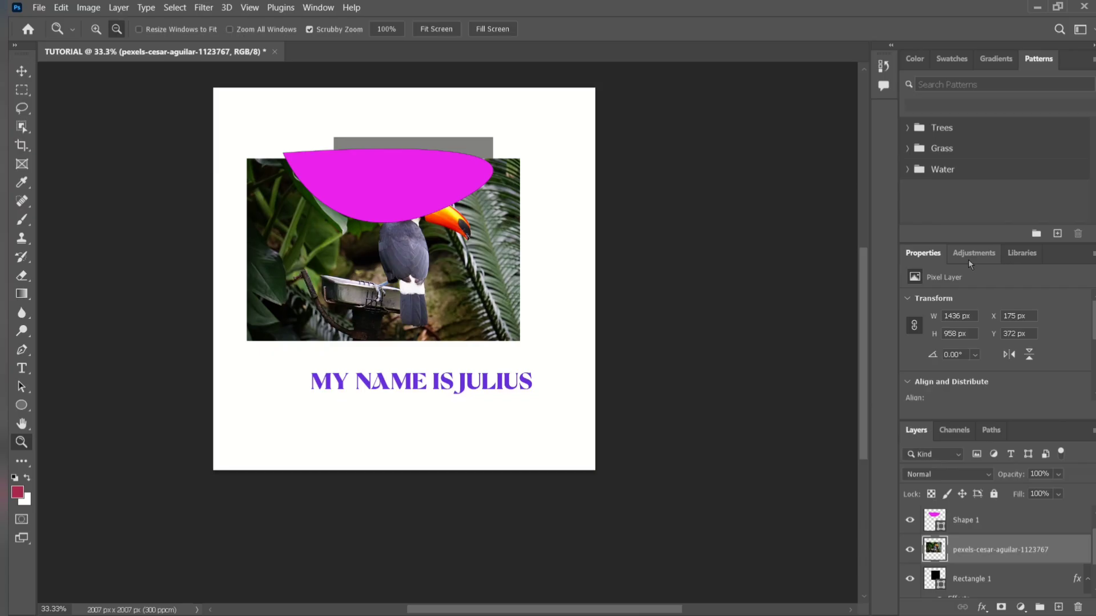
pyautogui.doubleClick(953, 257)
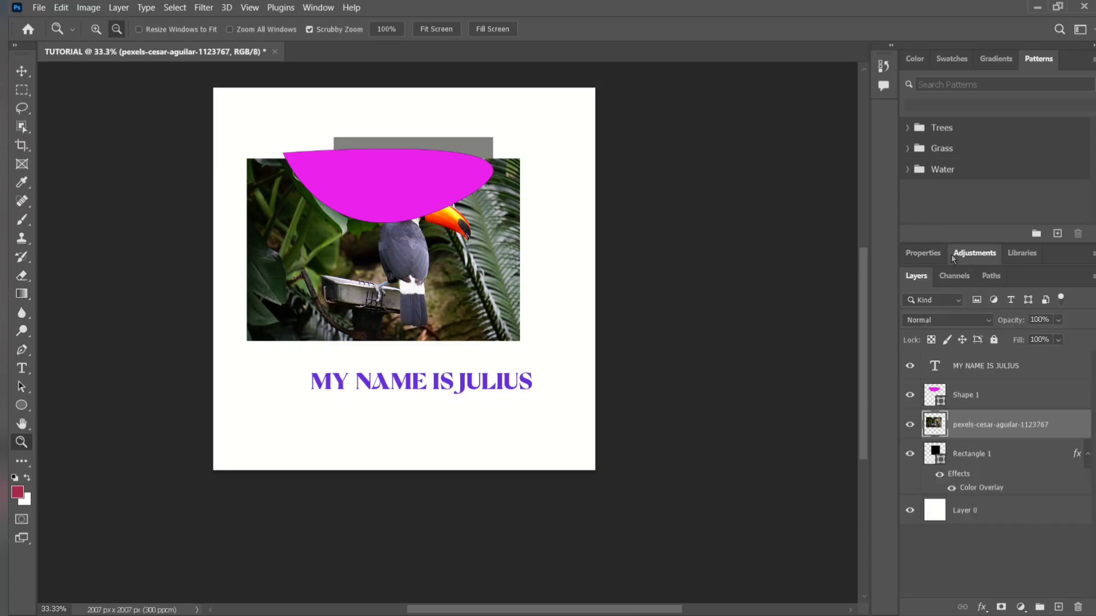
pyautogui.click(1023, 255)
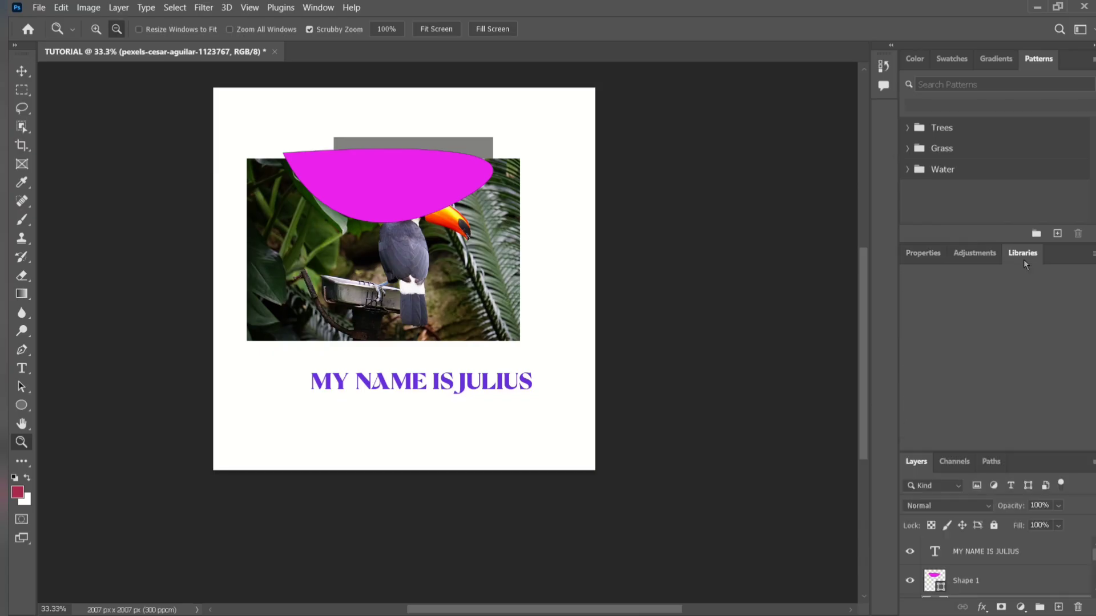
pyautogui.click(991, 257)
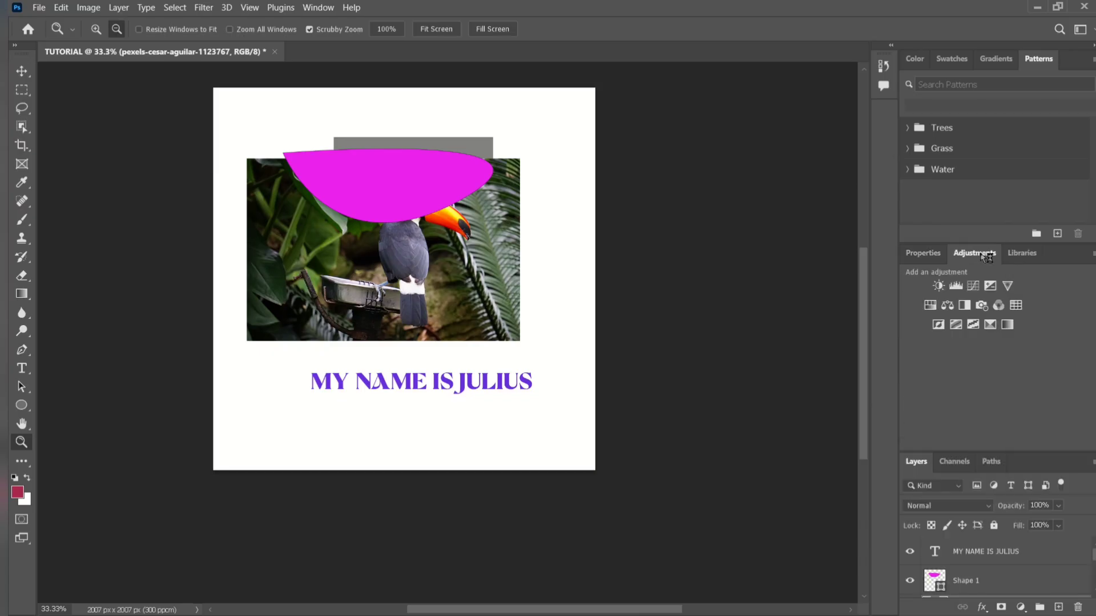
pyautogui.click(939, 254)
pyautogui.click(984, 255)
pyautogui.scroll(-1, 973, 531)
pyautogui.scroll(-3, 976, 548)
pyautogui.scroll(2, 977, 555)
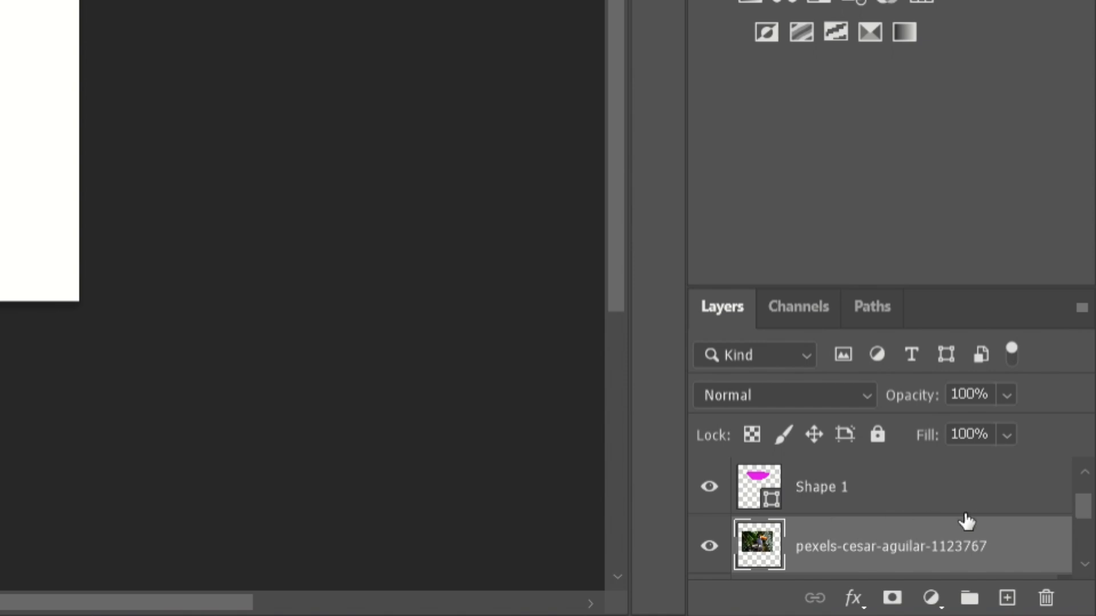
pyautogui.scroll(-2, 967, 518)
pyautogui.scroll(2, 944, 526)
pyautogui.scroll(1, 946, 528)
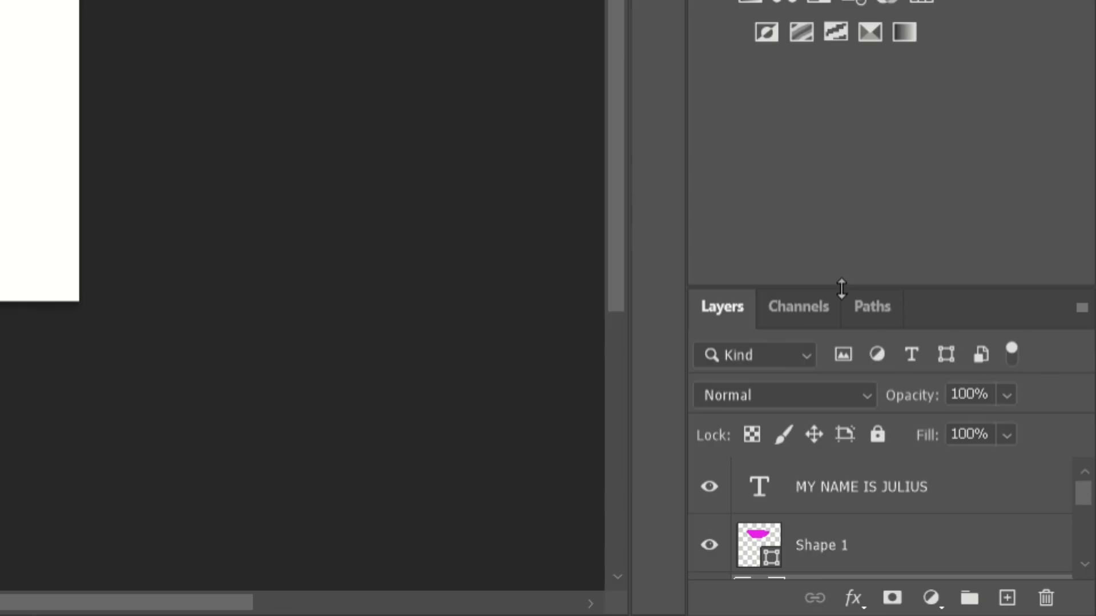
# Add two Vibrance adjustment layers above the toucan photo, setting the upper one to Vibrance +28 and Saturation +57.
pyautogui.moveTo(841, 288); pyautogui.dragTo(825, 78)
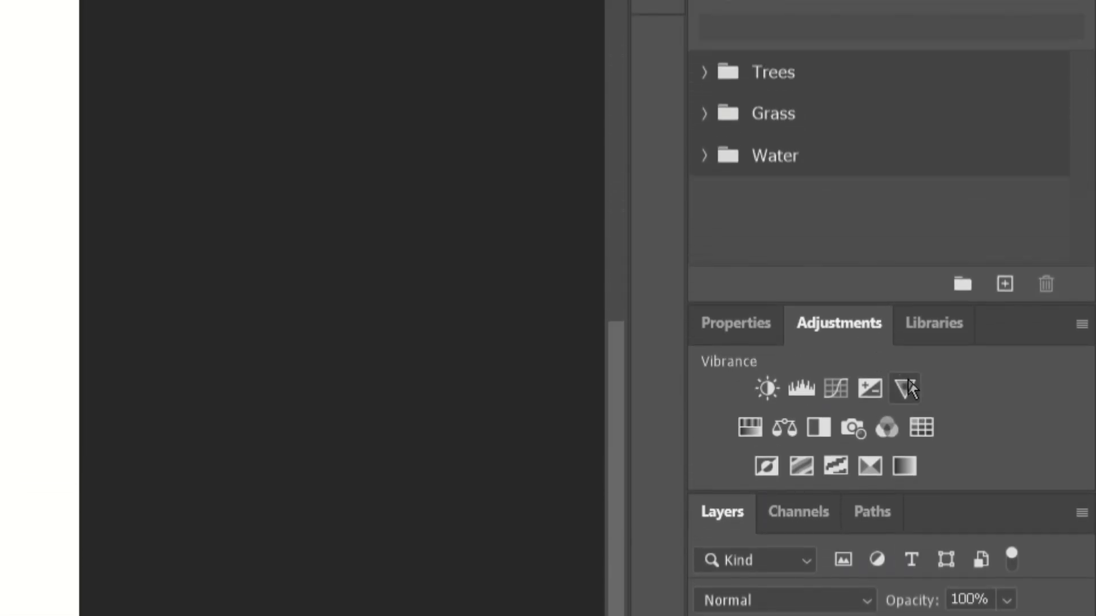
pyautogui.click(907, 389)
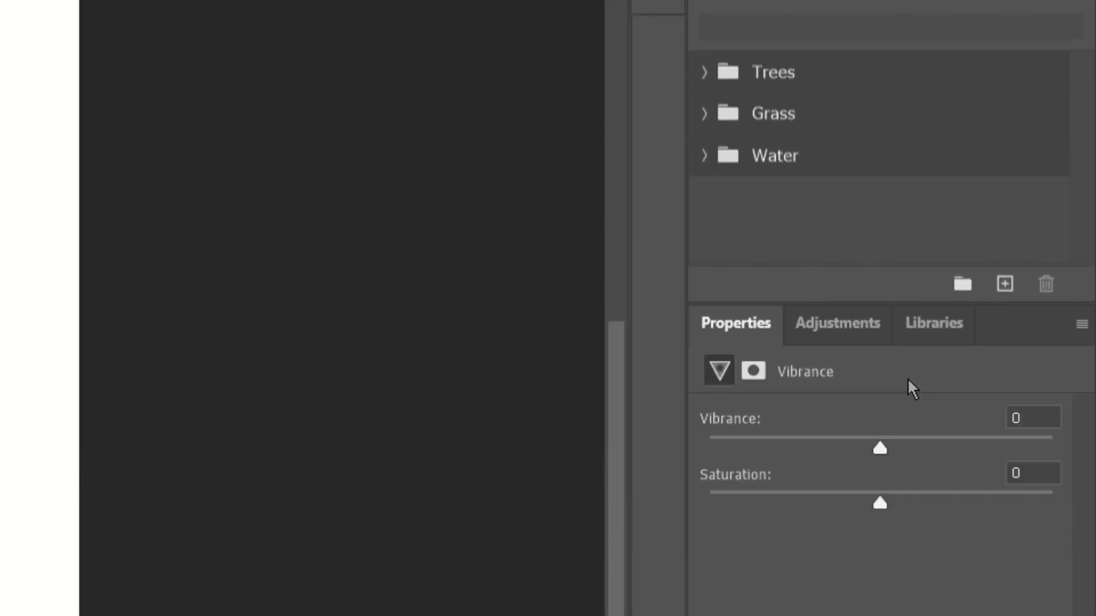
pyautogui.click(855, 333)
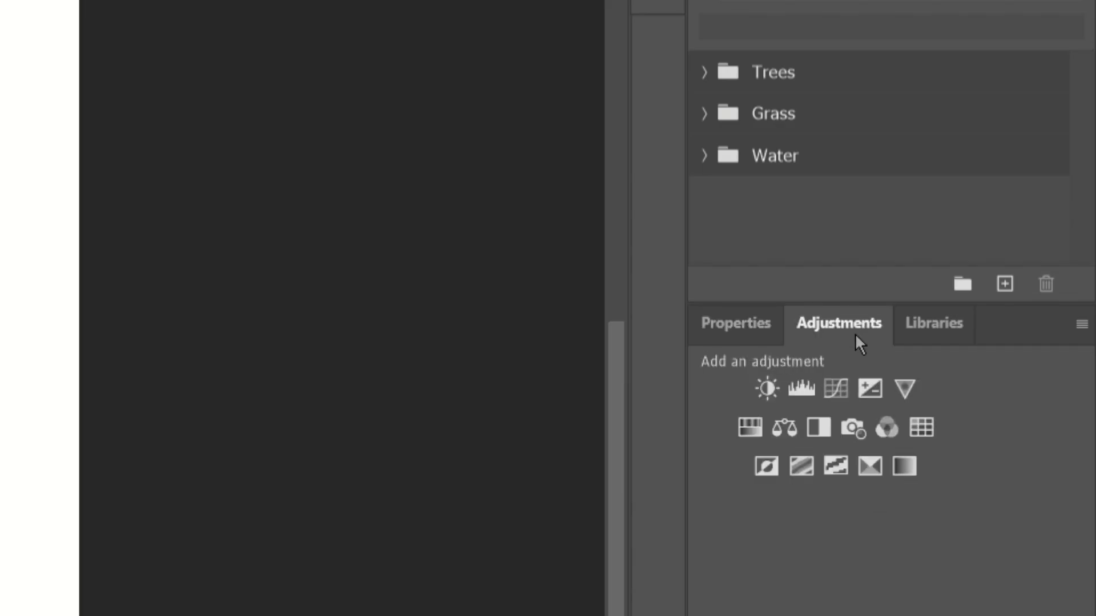
pyautogui.click(906, 389)
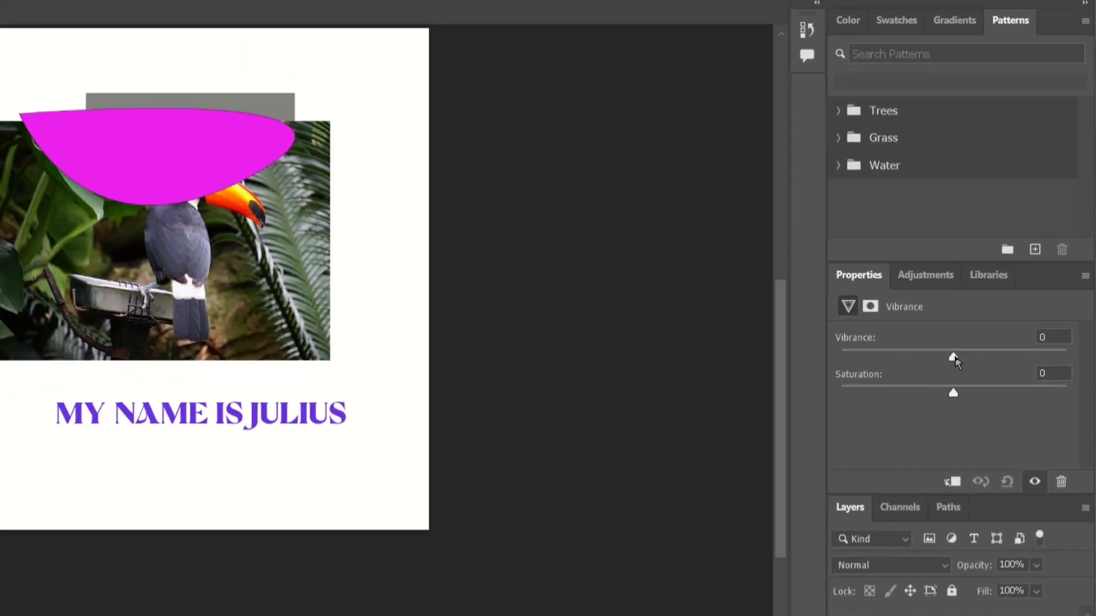
pyautogui.moveTo(880, 448); pyautogui.dragTo(894, 452)
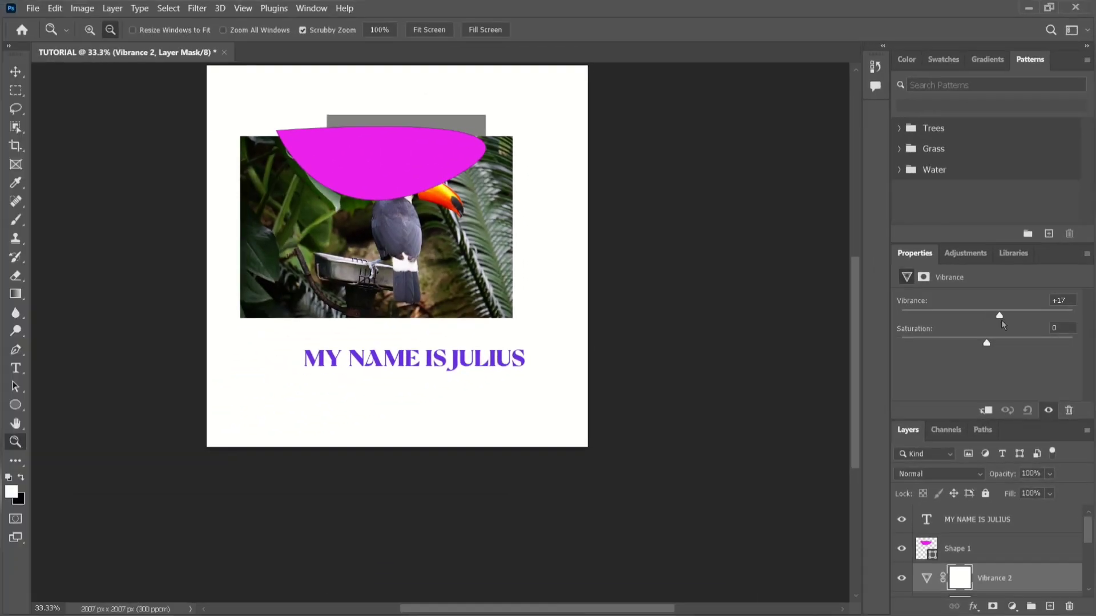
pyautogui.moveTo(1001, 320); pyautogui.dragTo(1032, 347)
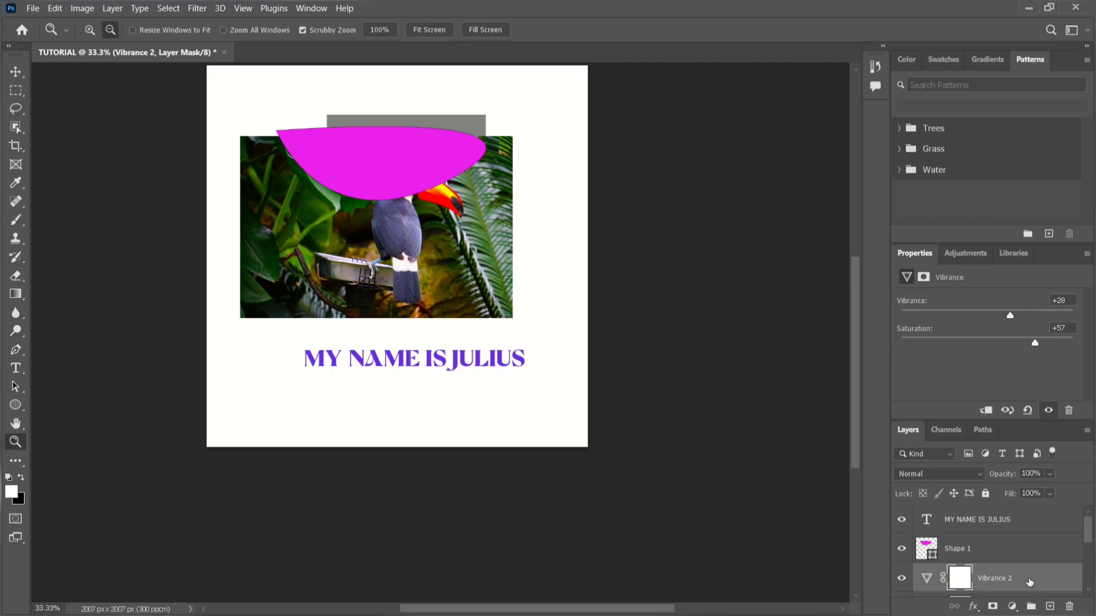
# Delete both Vibrance adjustment layers above the toucan photo.
pyautogui.rightClick(1021, 581)
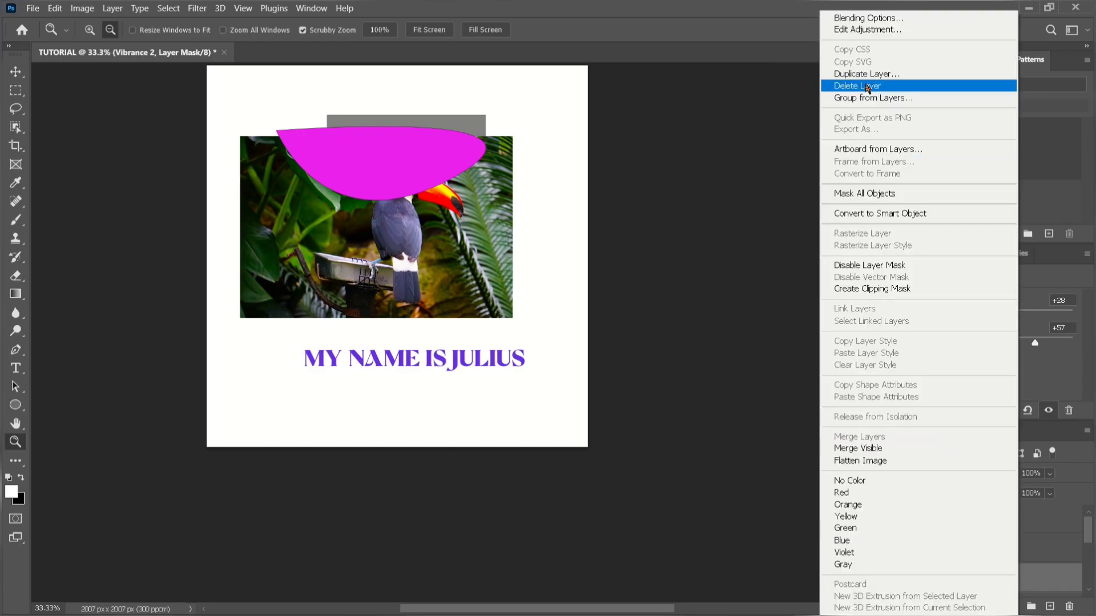
pyautogui.click(867, 86)
pyautogui.click(509, 244)
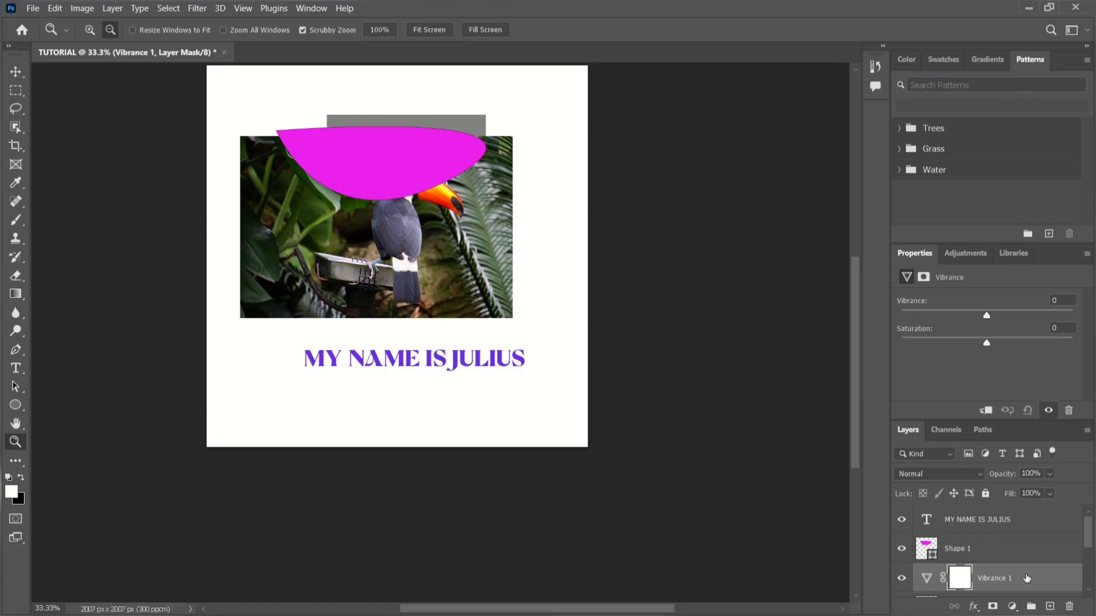
pyautogui.scroll(-2, 1026, 578)
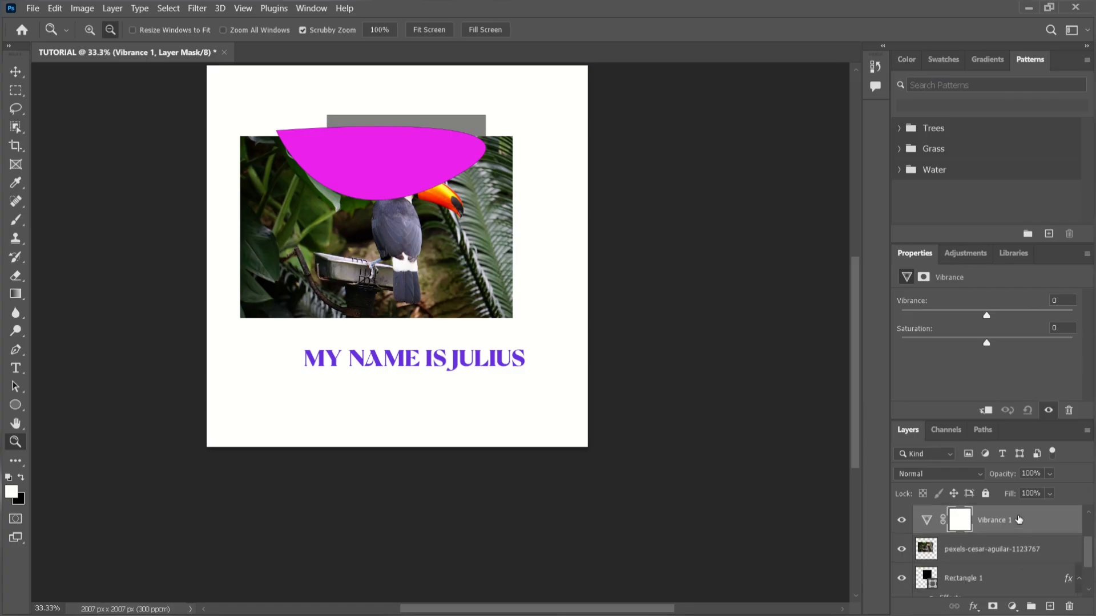
pyautogui.rightClick(1019, 519)
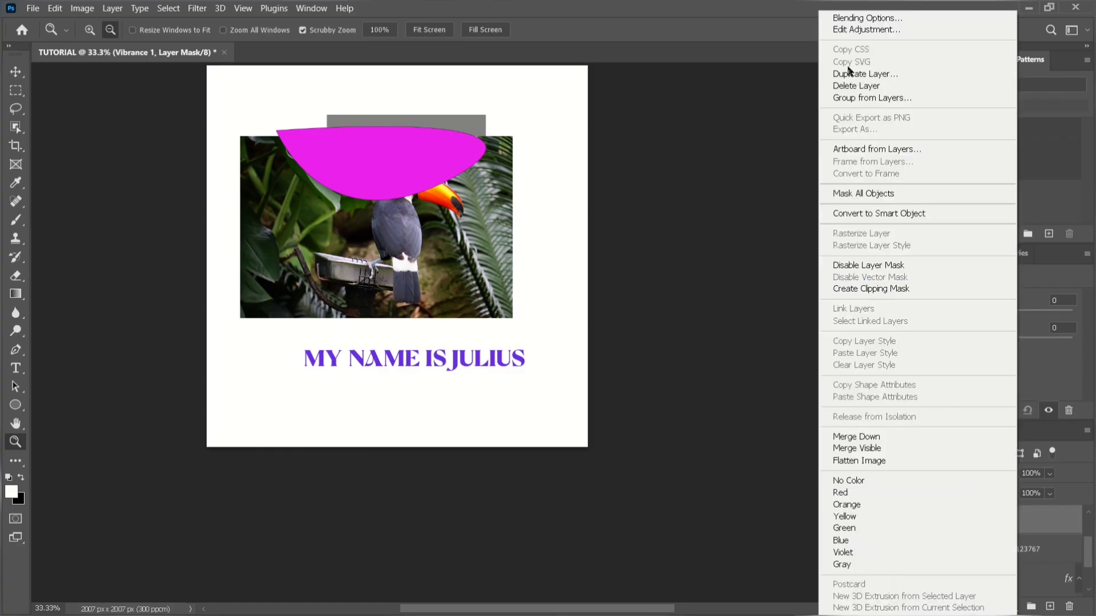
pyautogui.click(854, 85)
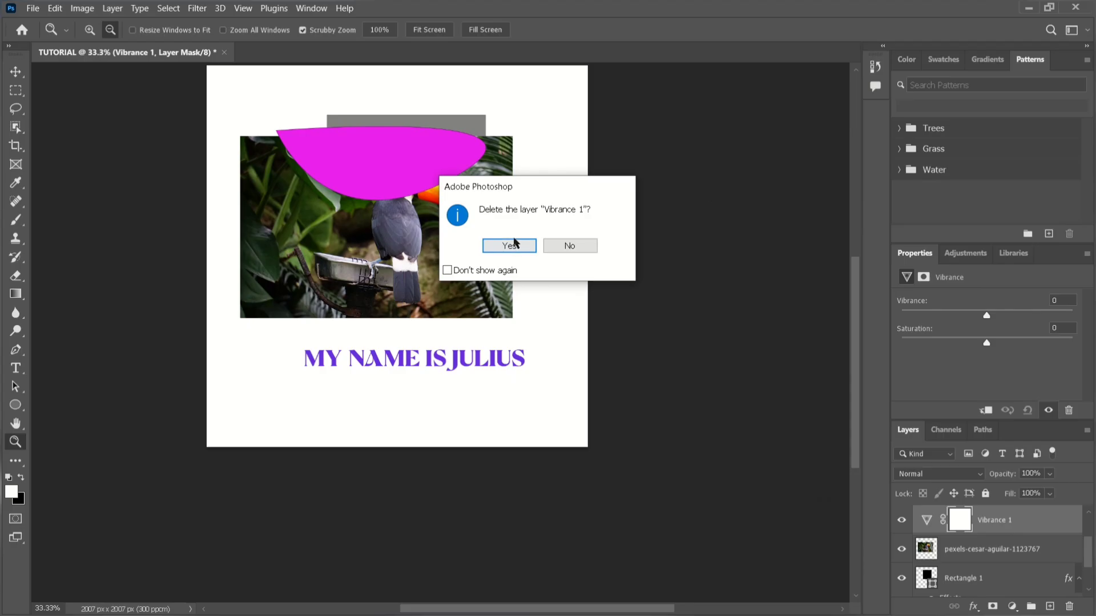
pyautogui.click(508, 246)
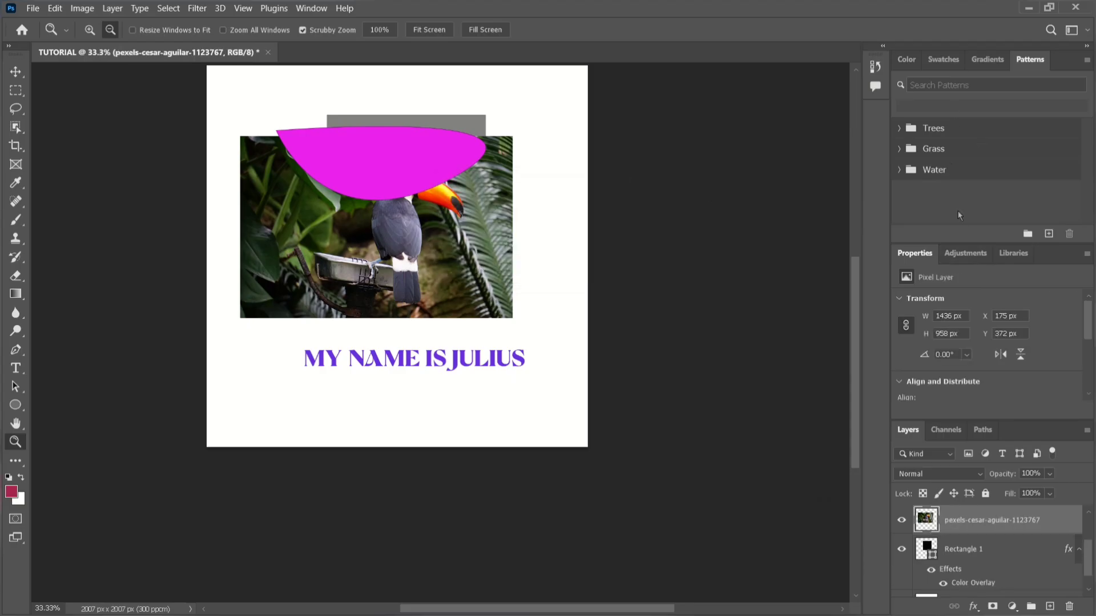
# Review the libraries, adjustments, photo properties and channels, and return to the list of layers.
pyautogui.click(1015, 254)
pyautogui.click(952, 257)
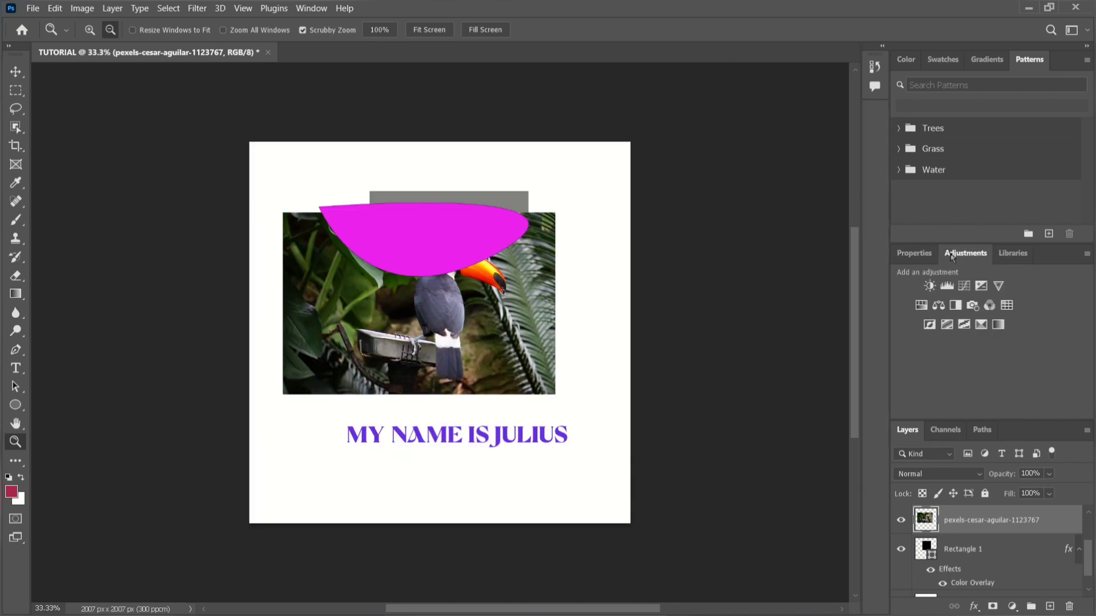
pyautogui.click(914, 254)
pyautogui.click(1005, 258)
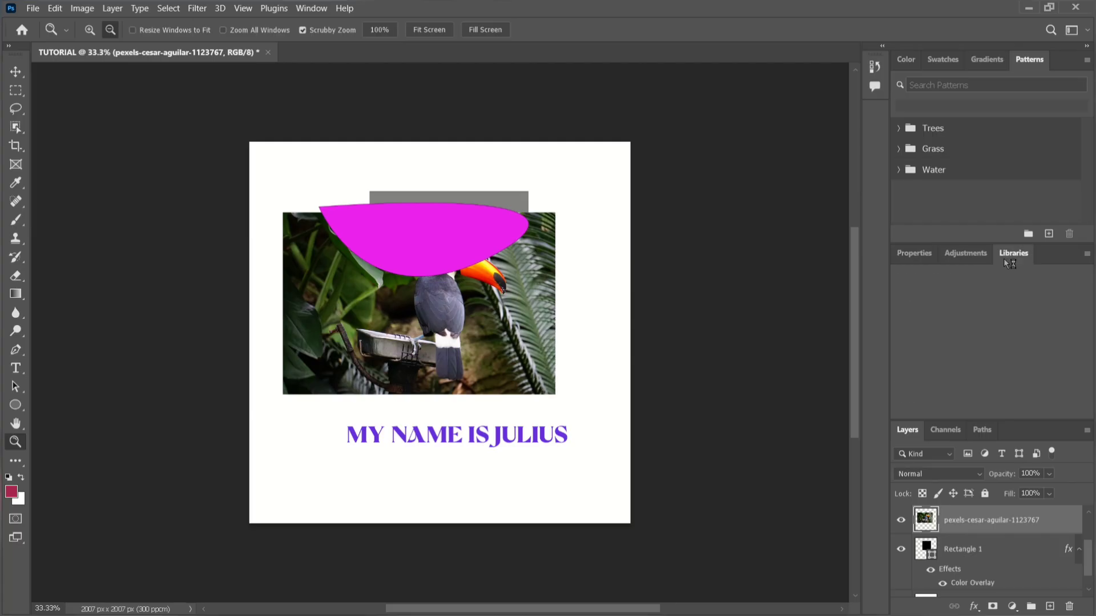
pyautogui.click(921, 257)
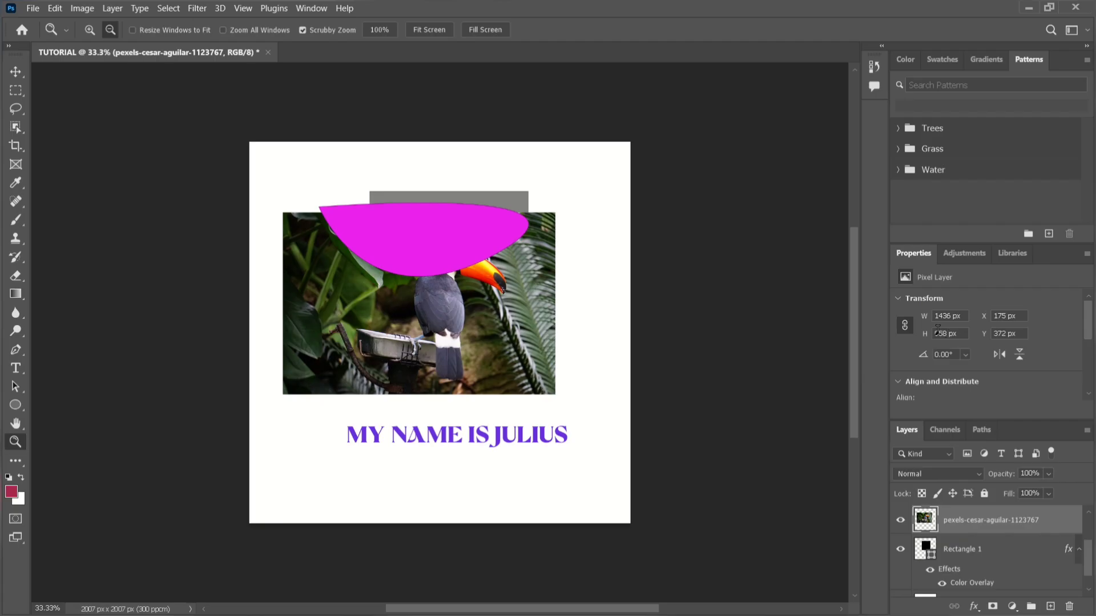
pyautogui.click(943, 432)
pyautogui.click(913, 436)
pyautogui.scroll(-1, 1003, 547)
pyautogui.scroll(4, 1002, 546)
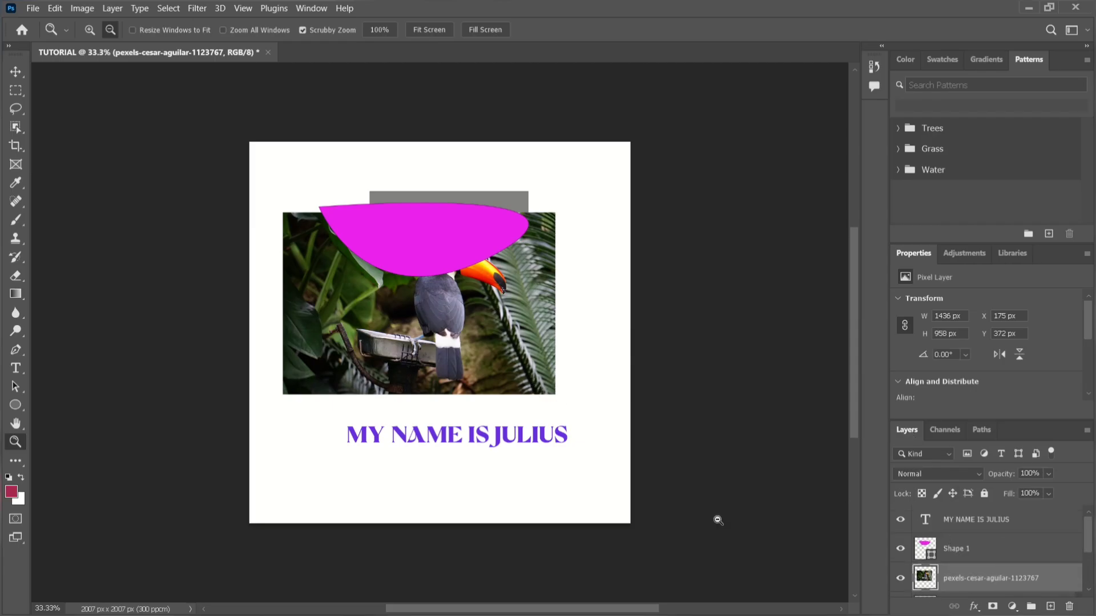
# Move the magenta shape down with the Move tool until it covers the lower edge of the toucan photo.
pyautogui.click(978, 521)
pyautogui.click(979, 547)
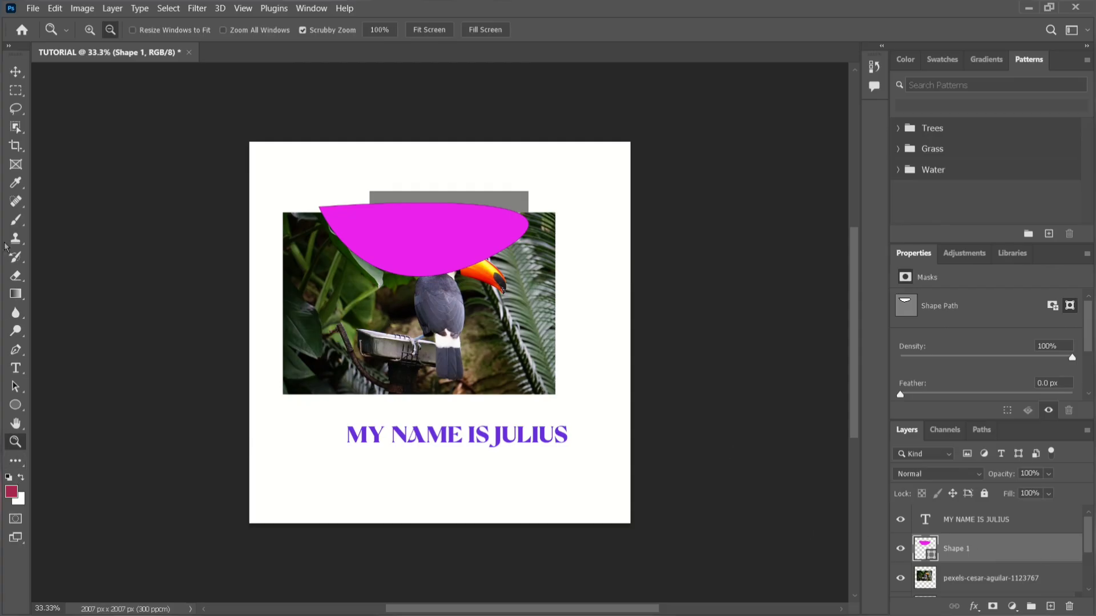
pyautogui.click(13, 74)
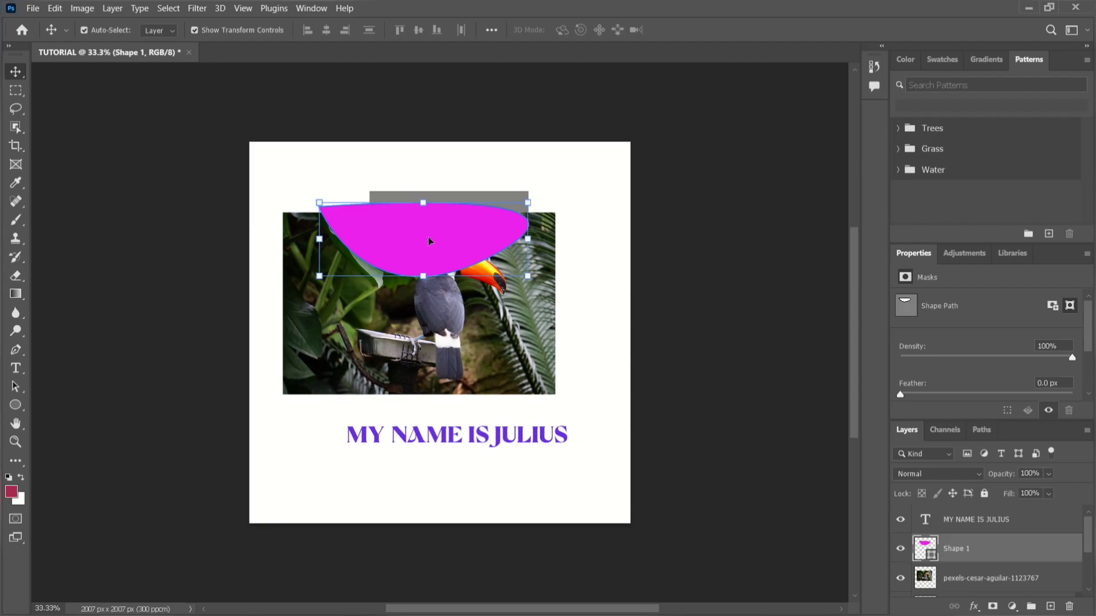
pyautogui.moveTo(429, 241); pyautogui.dragTo(438, 314)
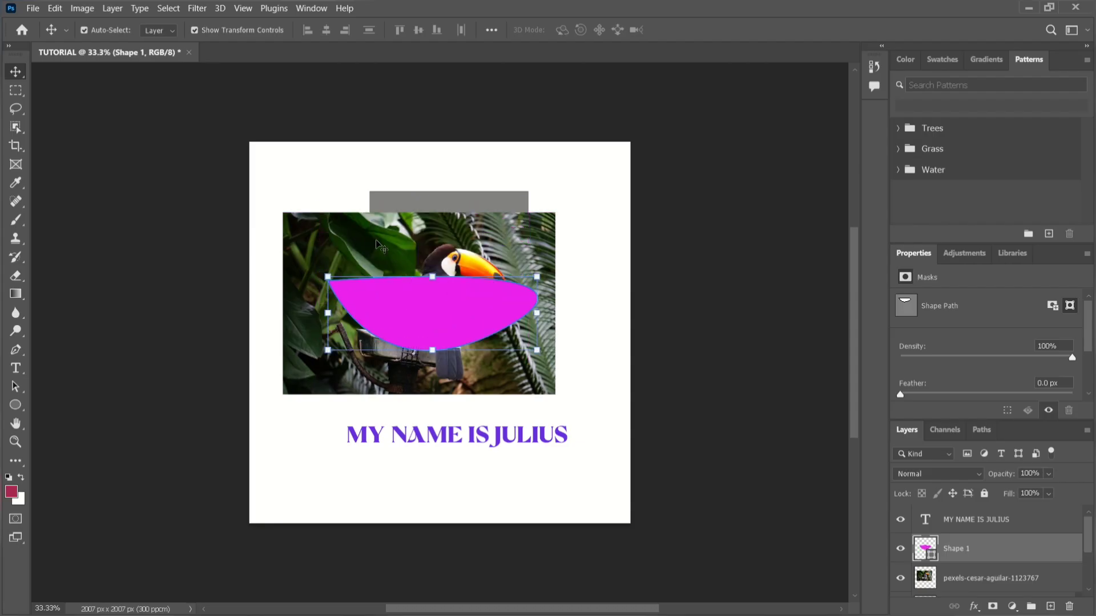
pyautogui.click(342, 249)
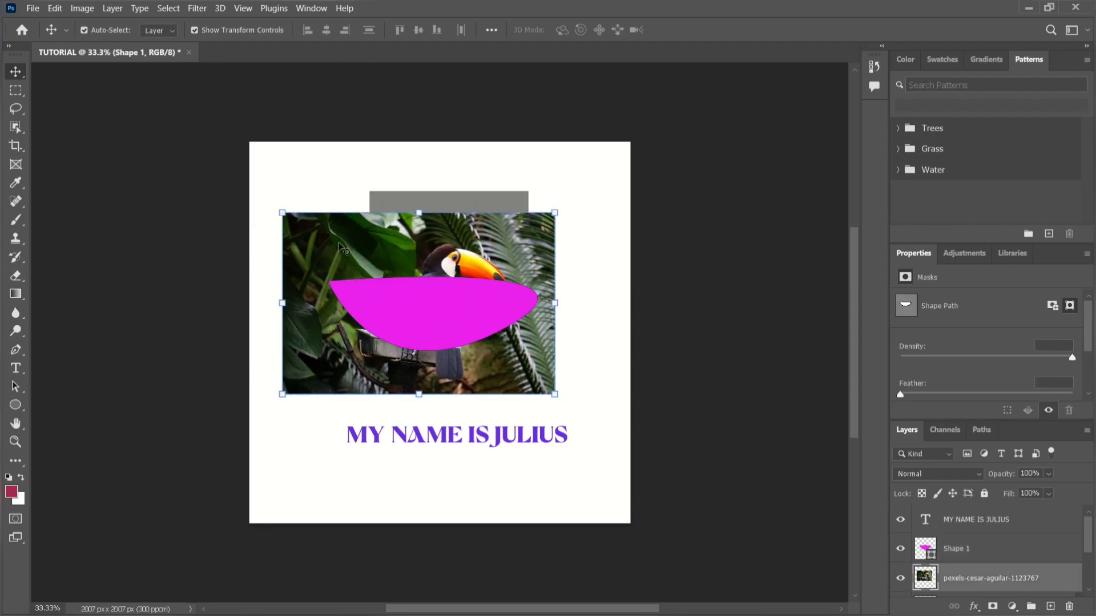
pyautogui.click(467, 334)
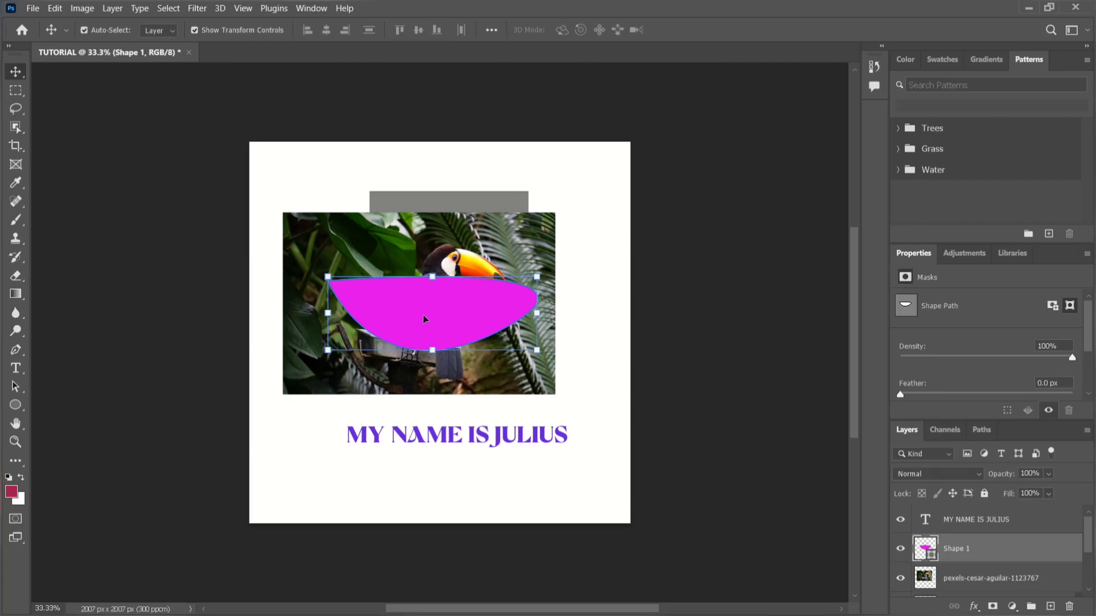
pyautogui.moveTo(426, 318); pyautogui.dragTo(434, 375)
# Turn off Auto-Select for the Move tool and shift the toucan photo to about X 335 px, Y 525 px.
pyautogui.click(393, 294)
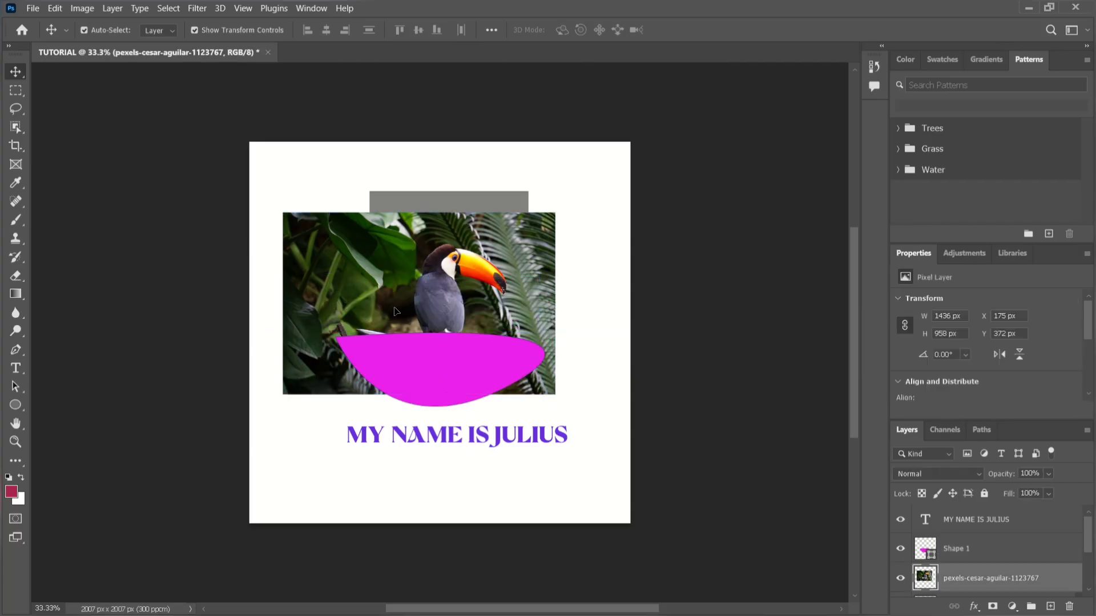
pyautogui.moveTo(392, 294); pyautogui.dragTo(395, 308)
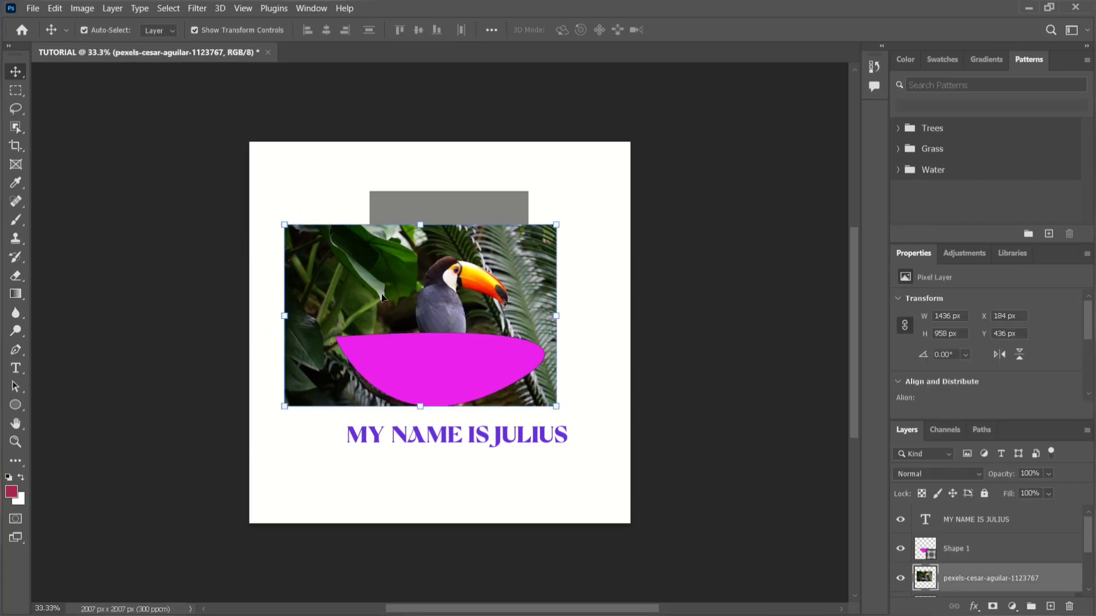
pyautogui.click(84, 30)
pyautogui.moveTo(369, 243); pyautogui.dragTo(397, 260)
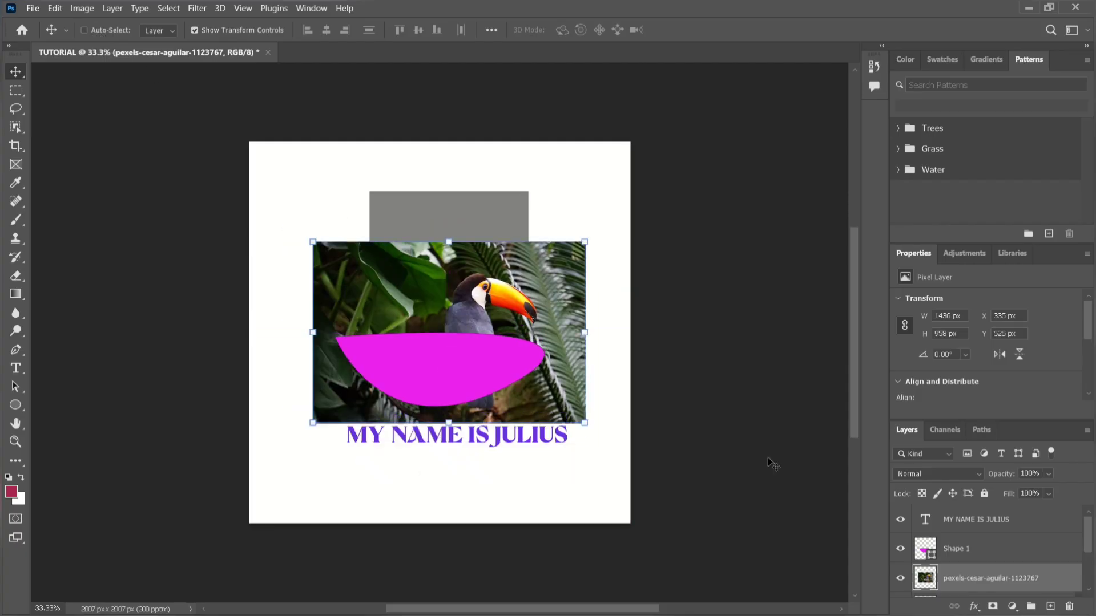
# Select the magenta shape's and the photo's layers in the layer list, re-enable Auto-Select, and select the shape directly on the canvas.
pyautogui.click(995, 550)
pyautogui.click(986, 577)
pyautogui.click(85, 30)
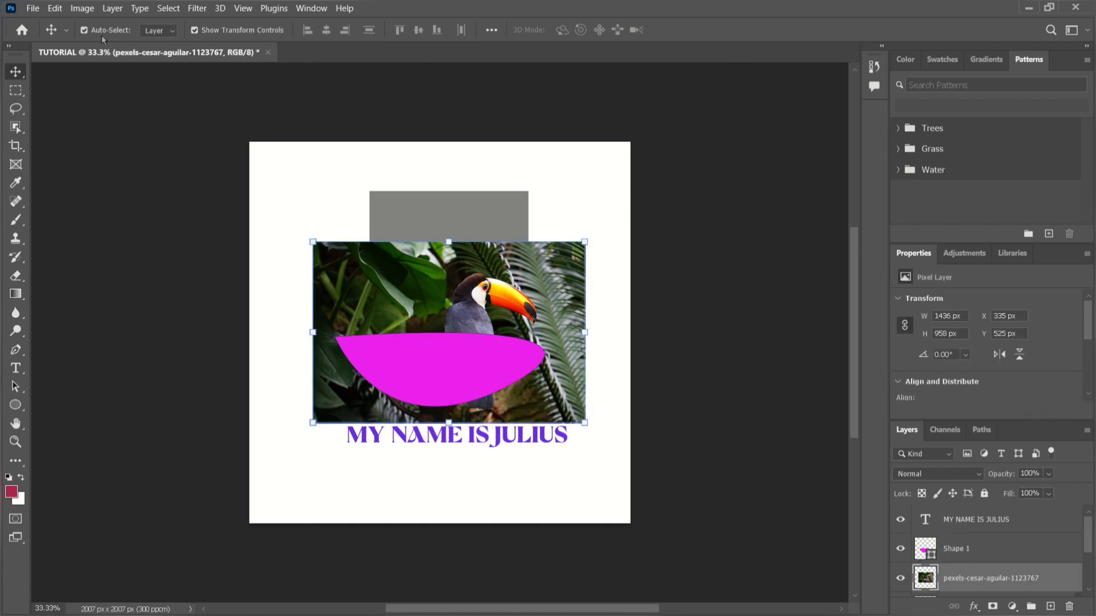
pyautogui.click(458, 372)
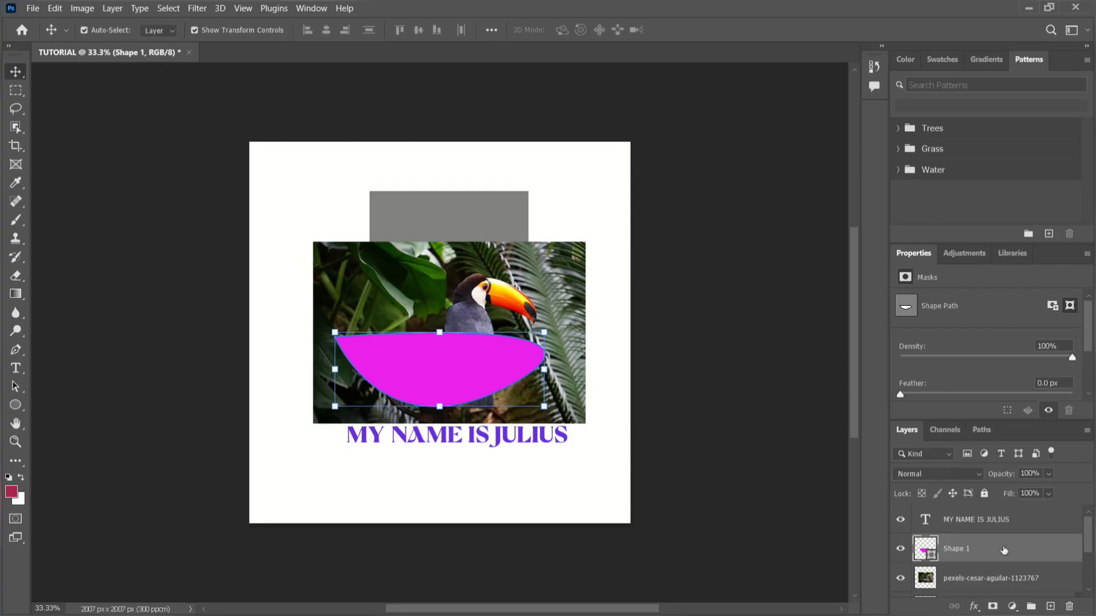
# Review the document's color channels and the magenta shape's path, and return to the list of layers.
pyautogui.scroll(-3, 1004, 549)
pyautogui.click(945, 430)
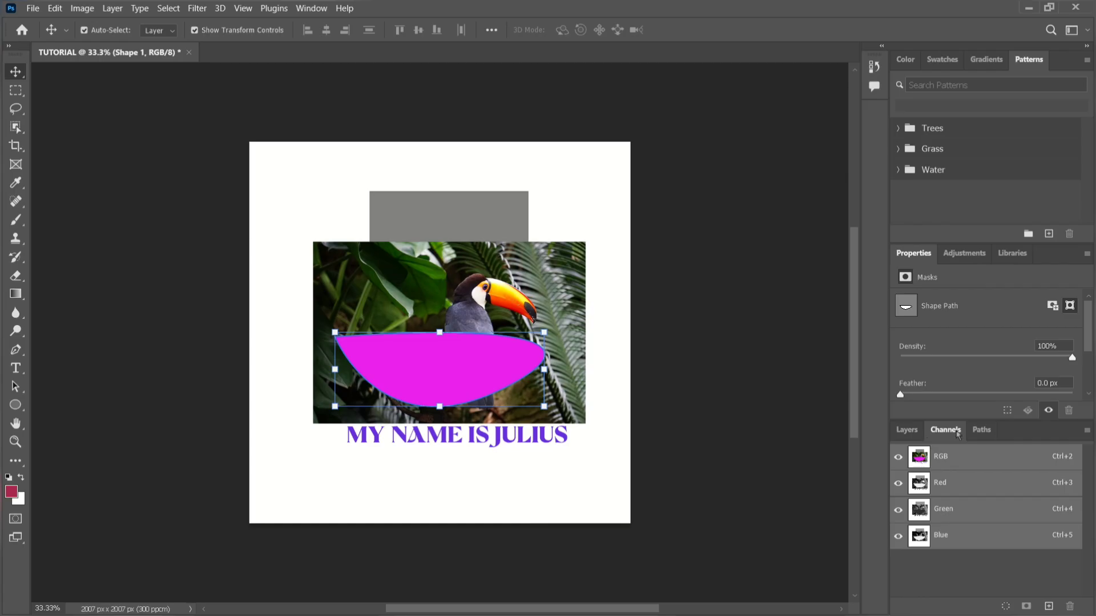
pyautogui.click(982, 431)
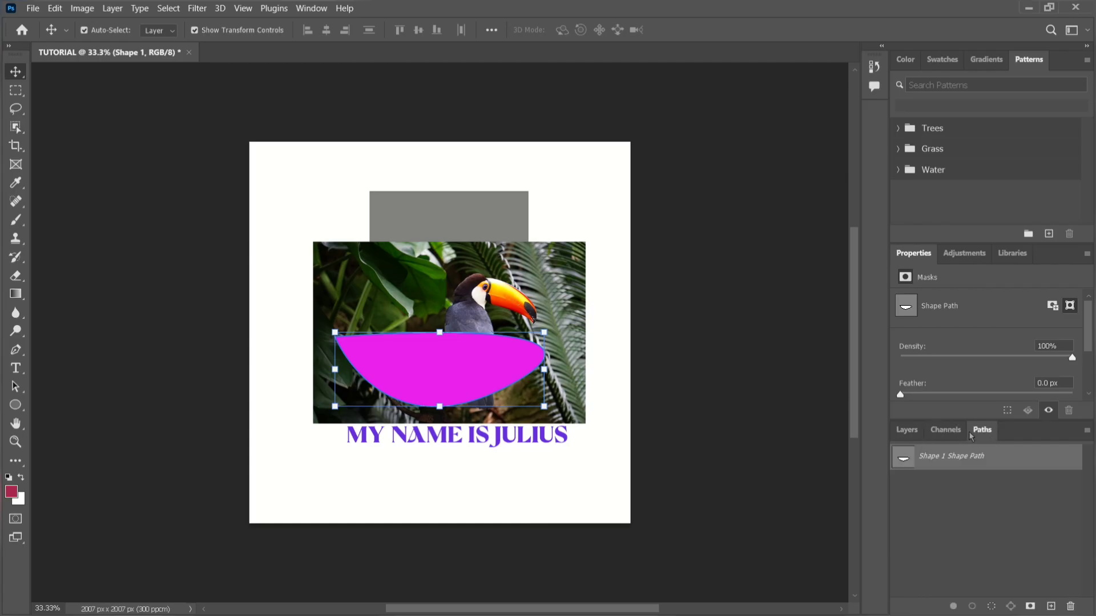
pyautogui.click(914, 432)
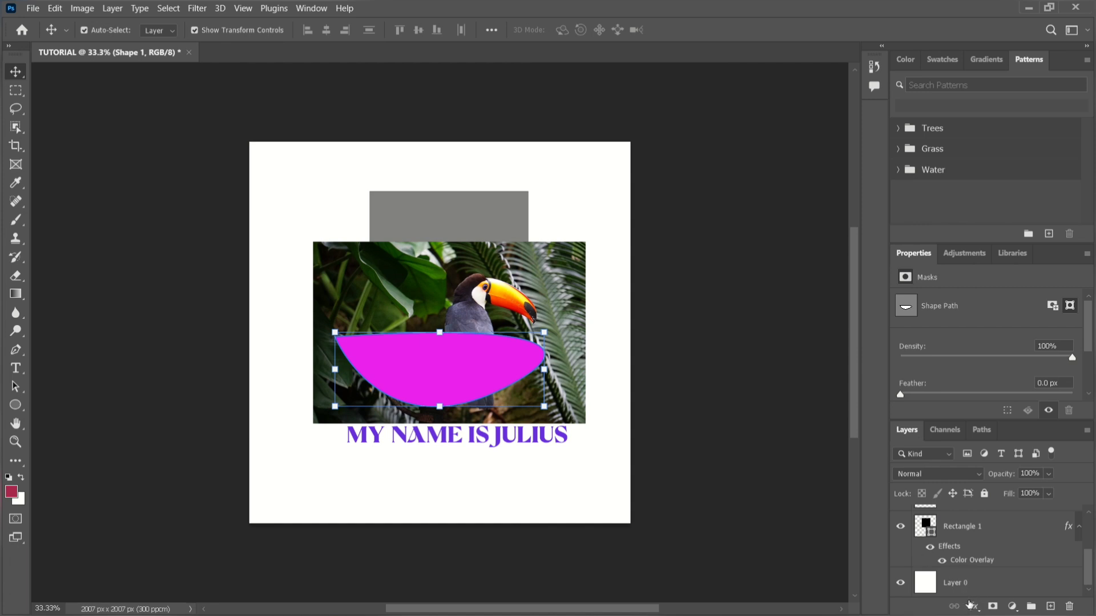
# Examine the layer effects available for the magenta shape and close the list without applying any.
pyautogui.click(974, 607)
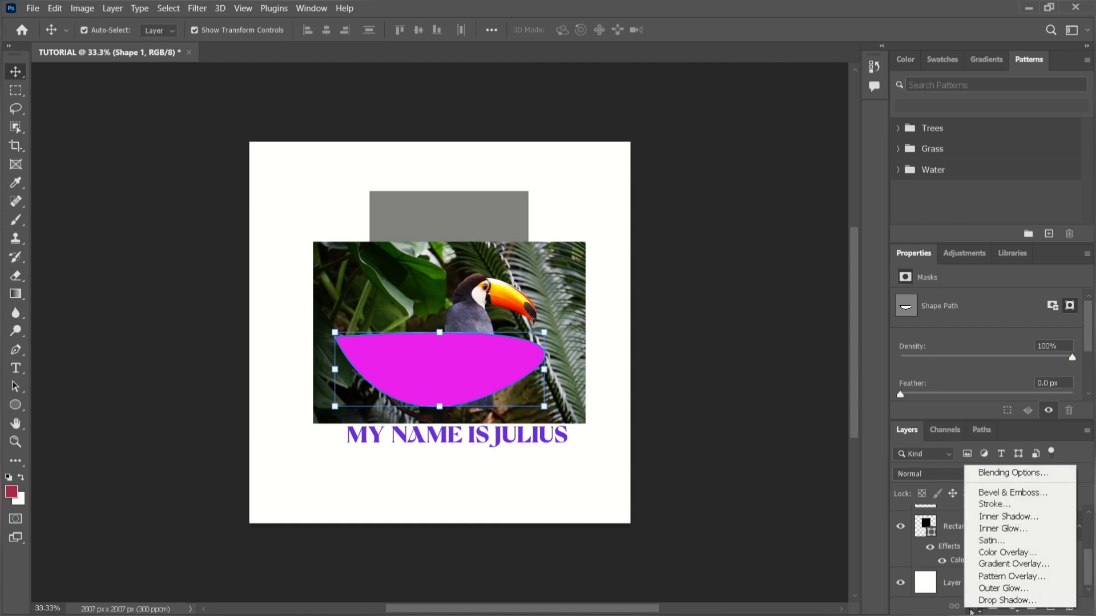
pyautogui.click(971, 610)
pyautogui.click(971, 609)
pyautogui.click(971, 611)
pyautogui.click(971, 611)
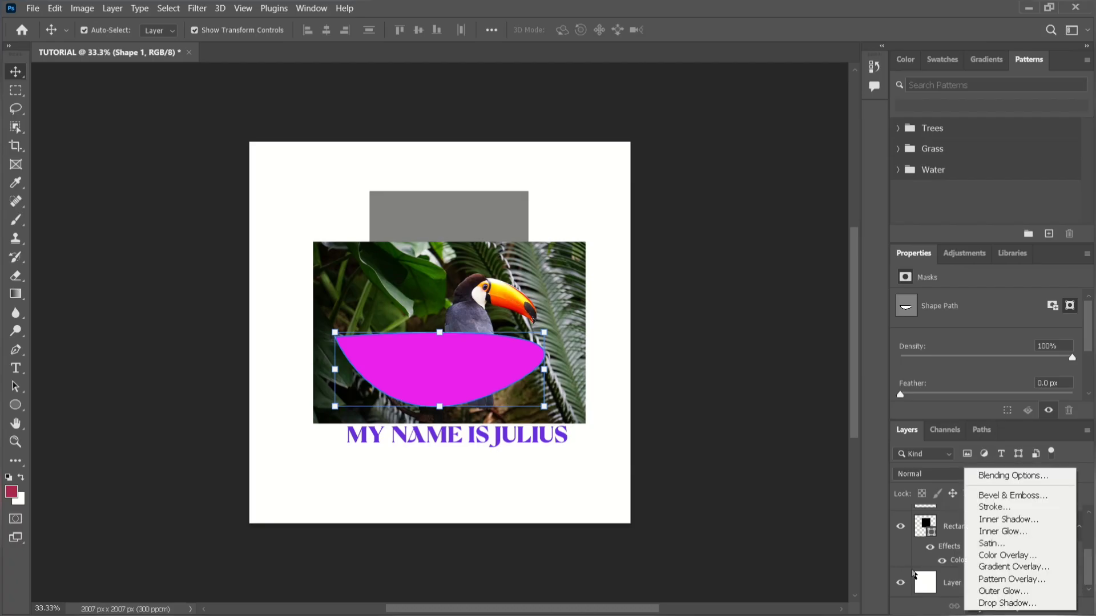
pyautogui.click(907, 568)
# Hide the gray rectangle's layer and show it again, and bring up the available layer effects for the magenta shape.
pyautogui.click(901, 527)
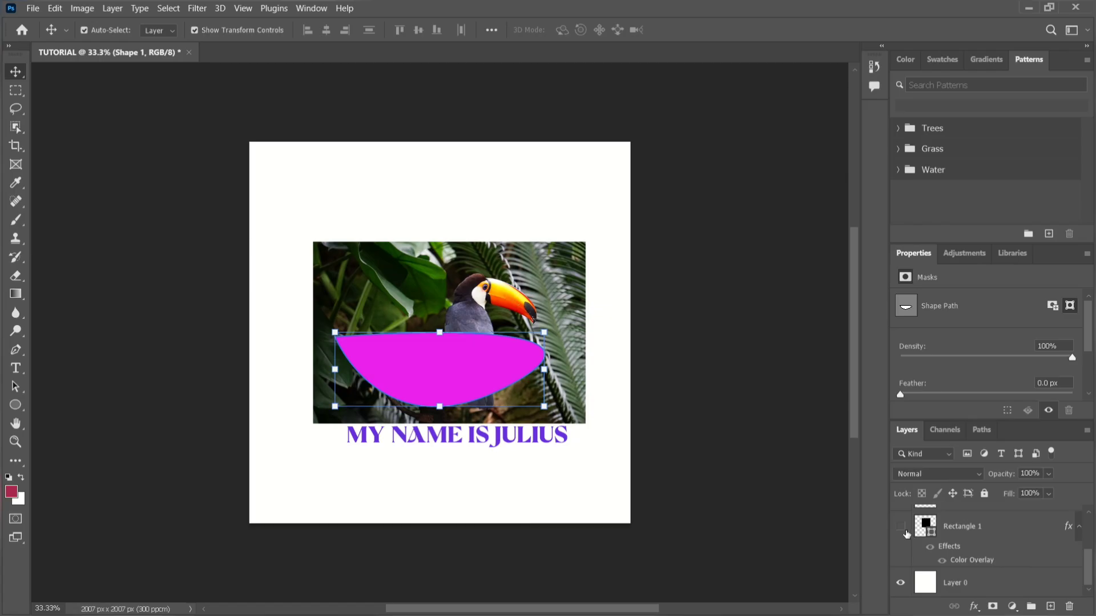
pyautogui.click(902, 527)
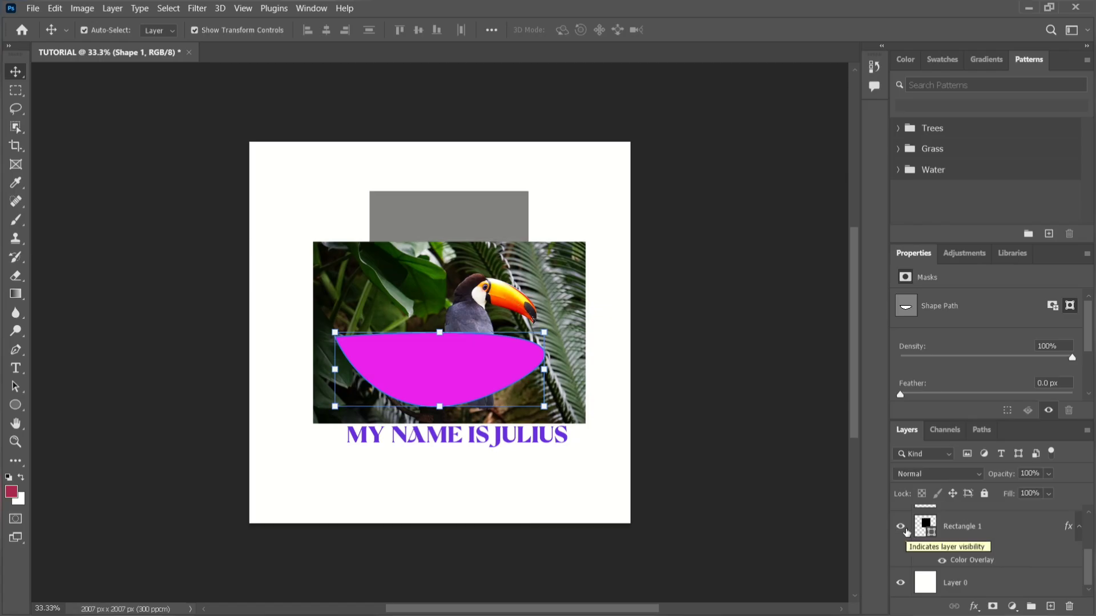
pyautogui.click(974, 606)
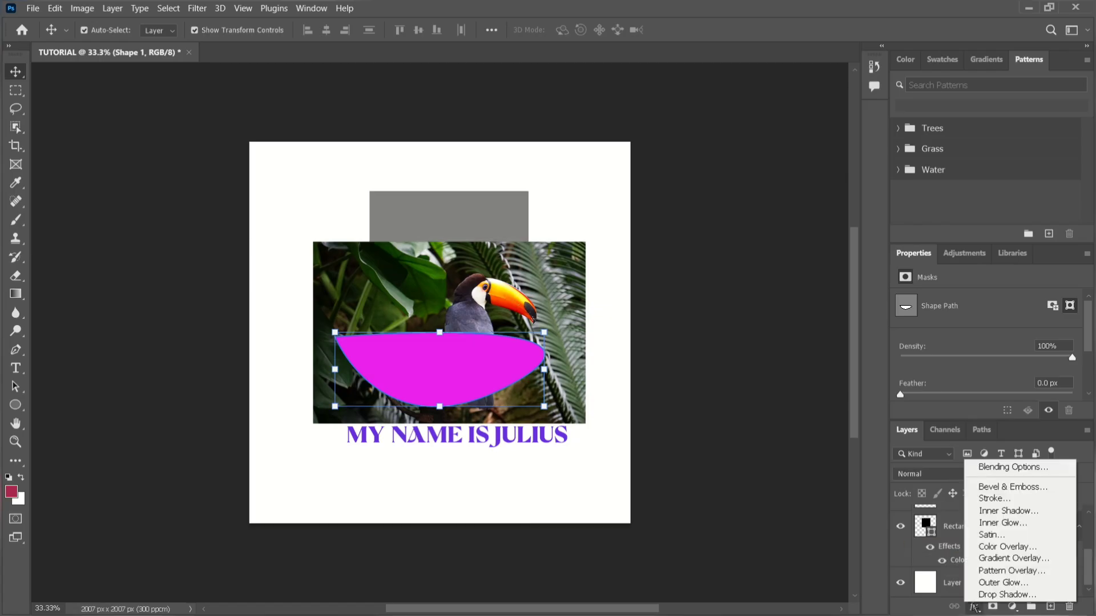
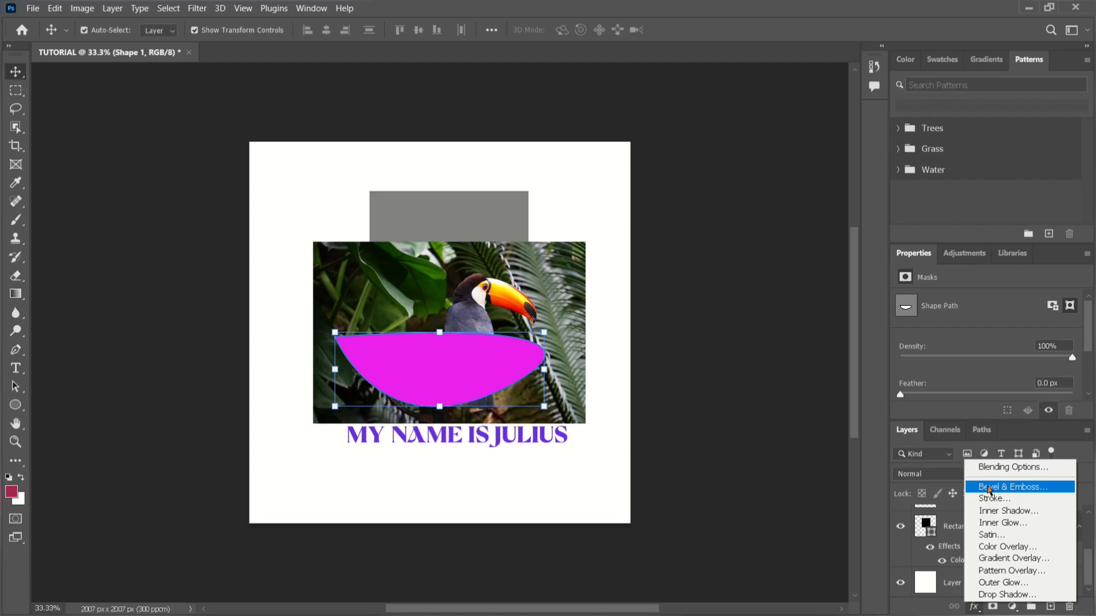
# Add a Bevel & Emboss effect with Contour to the magenta shape, trying Texture and switching it back off.
pyautogui.click(989, 488)
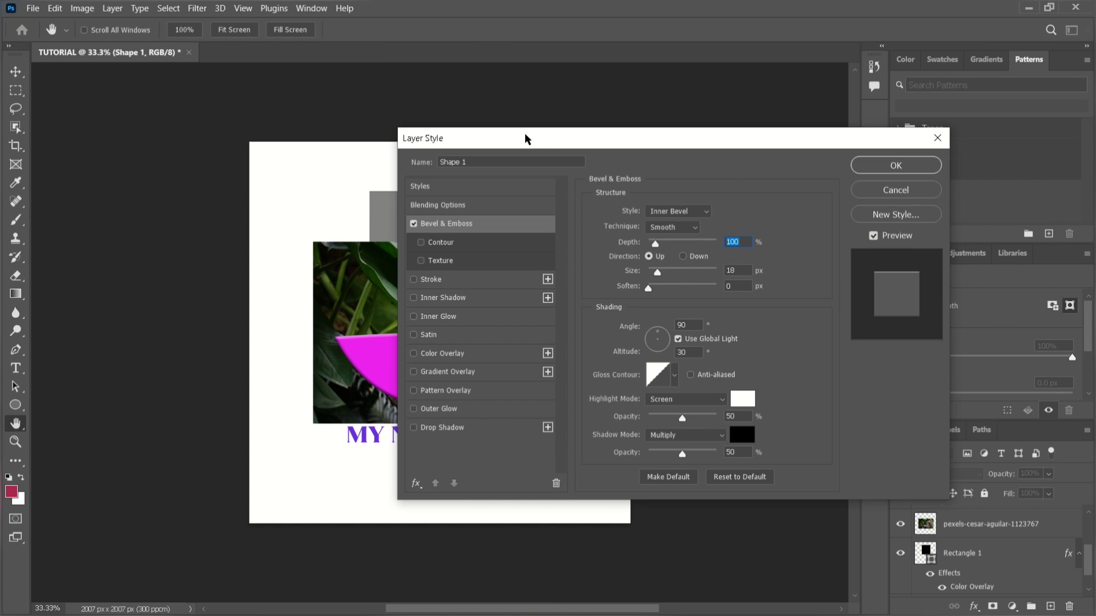
pyautogui.moveTo(526, 139); pyautogui.dragTo(734, 159)
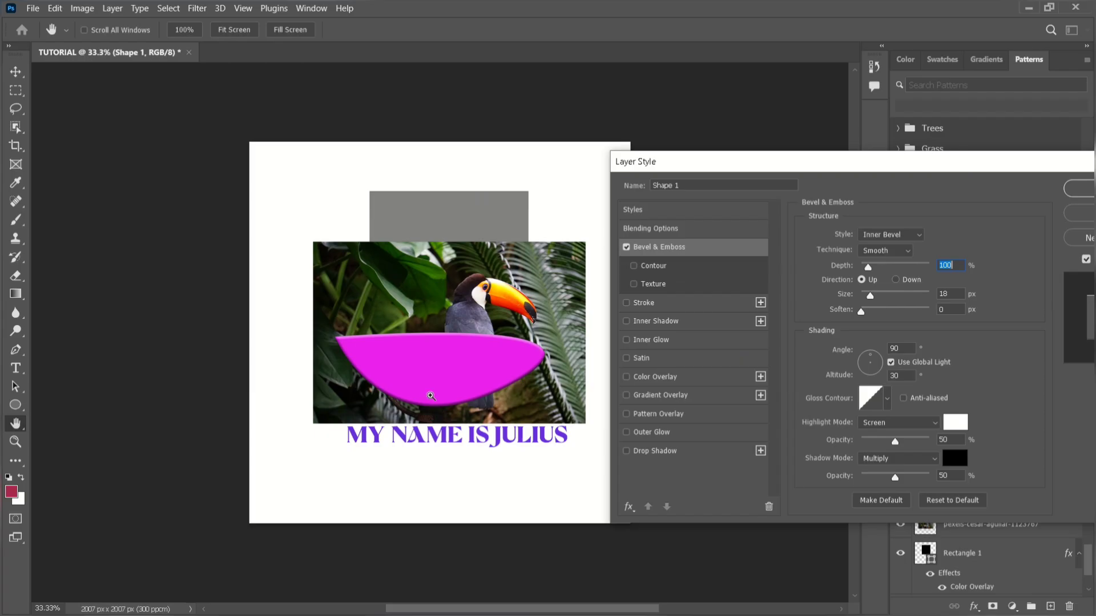
pyautogui.hotkey('ctrl', '+')
pyautogui.hotkey('ctrl', '+')
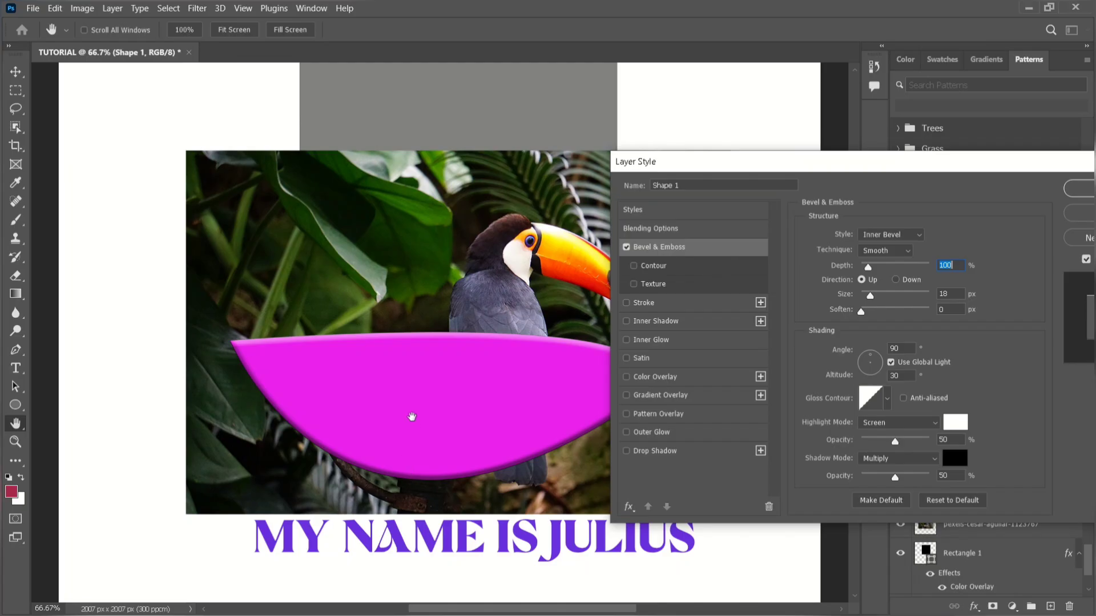
pyautogui.click(633, 268)
pyautogui.click(634, 285)
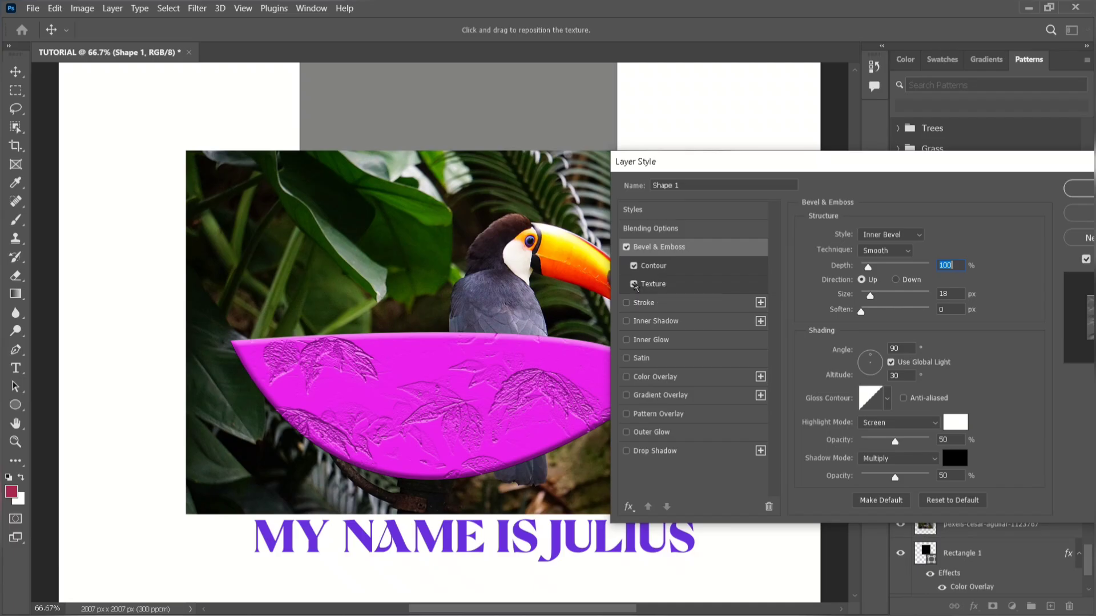
pyautogui.click(634, 284)
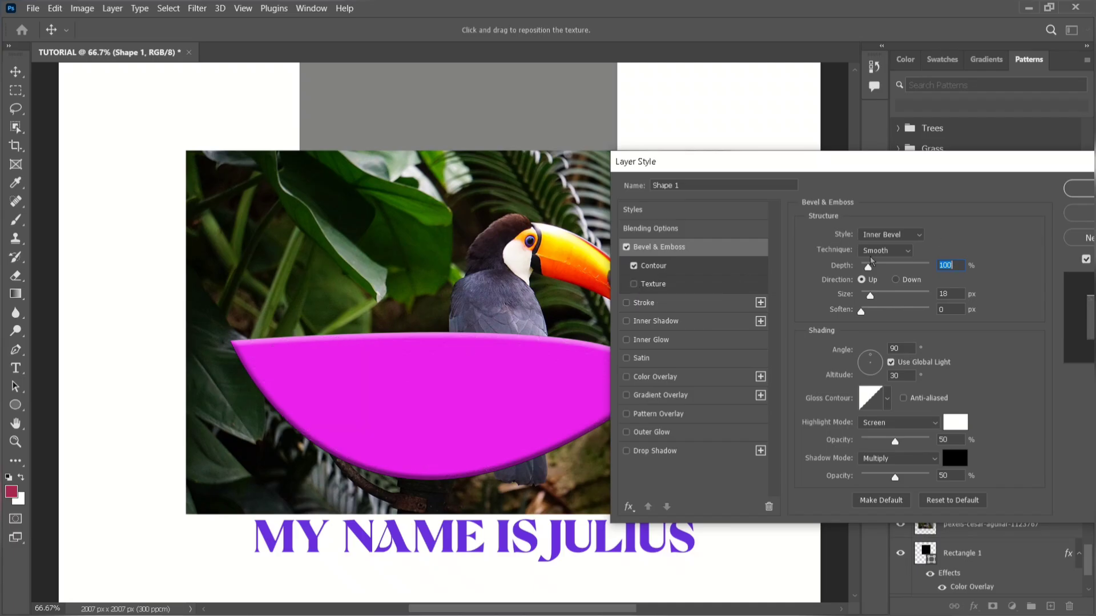
# Try several bevel depths on the magenta shape and set the depth to 615%.
pyautogui.moveTo(869, 268); pyautogui.dragTo(926, 280)
pyautogui.click(894, 267)
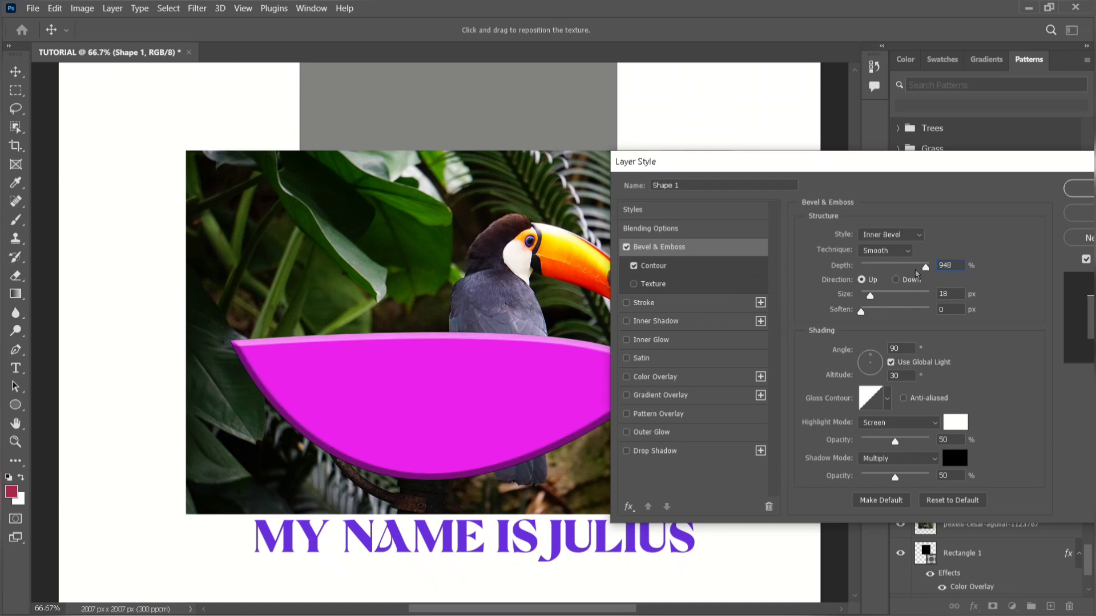
pyautogui.click(883, 267)
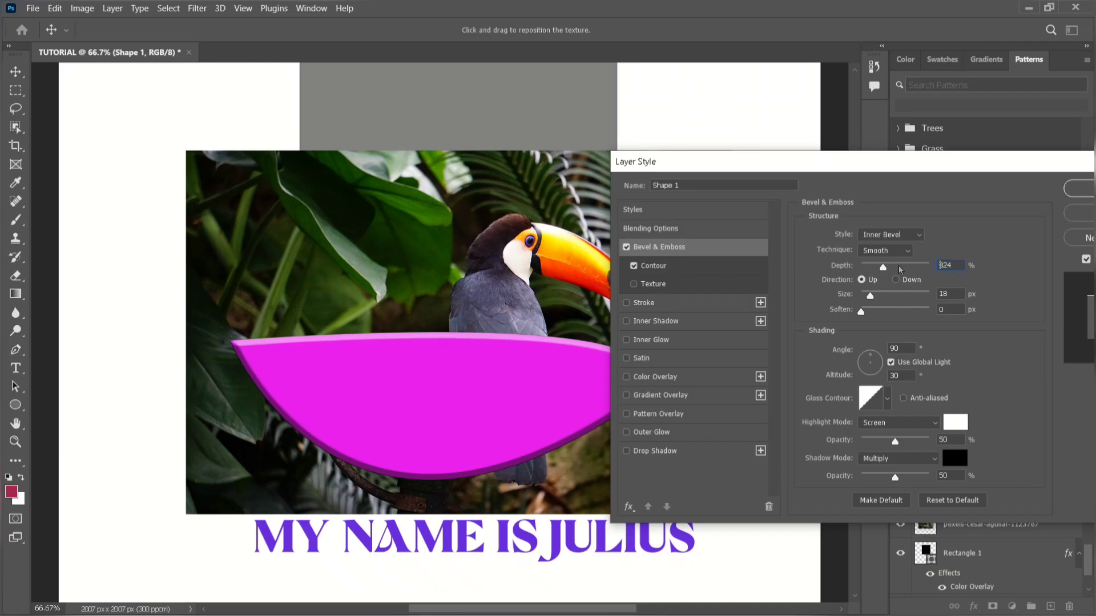
pyautogui.click(898, 267)
pyautogui.click(903, 267)
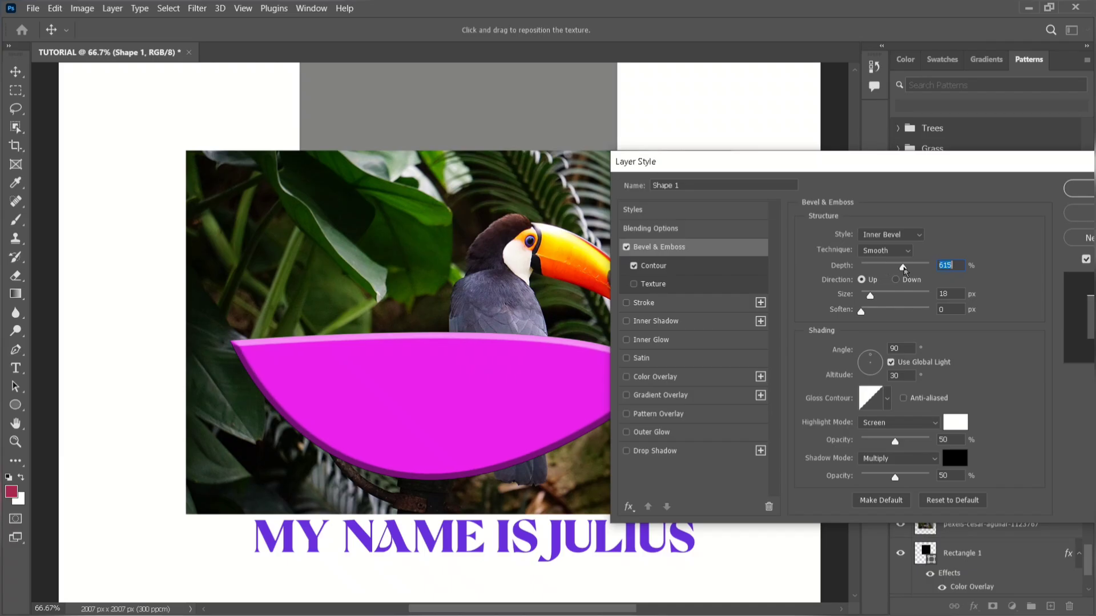
# Change the bevel style to Emboss and apply the layer style to the magenta shape.
pyautogui.click(918, 236)
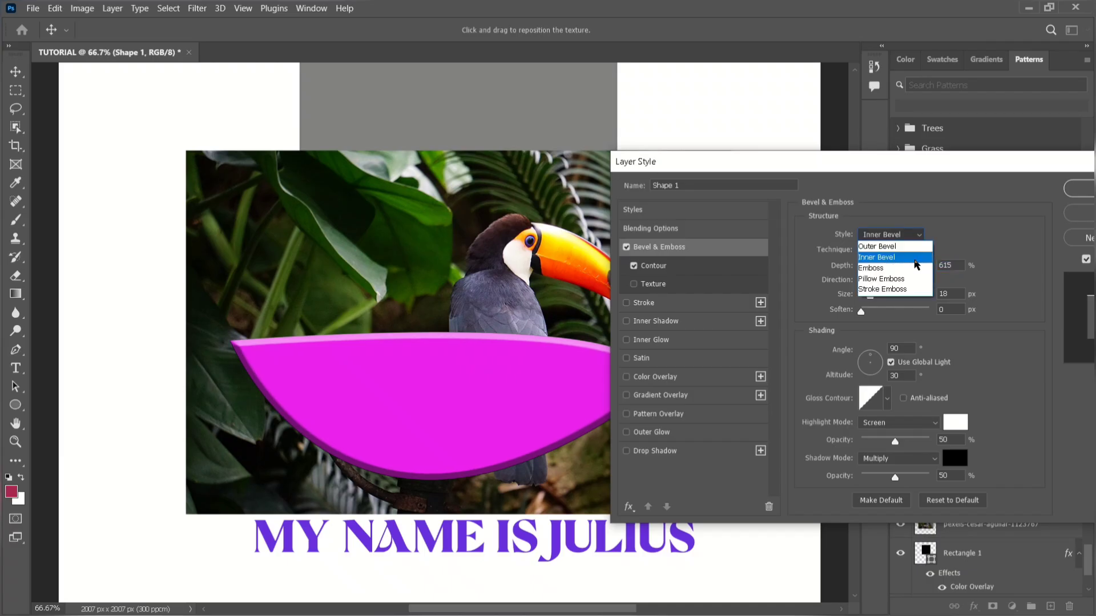
pyautogui.click(916, 271)
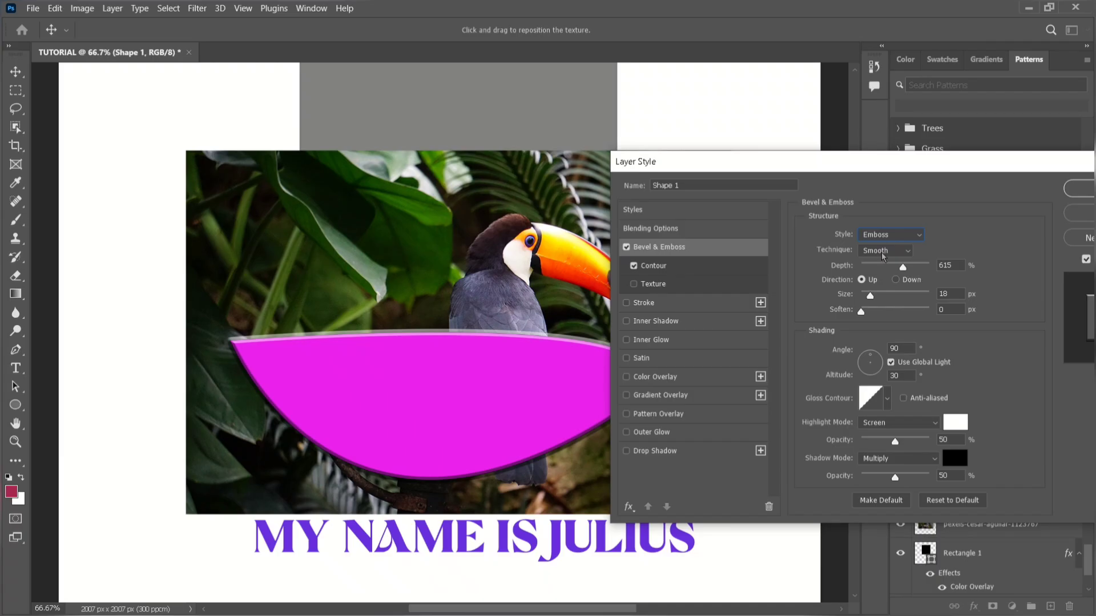
pyautogui.moveTo(874, 163); pyautogui.dragTo(502, 159)
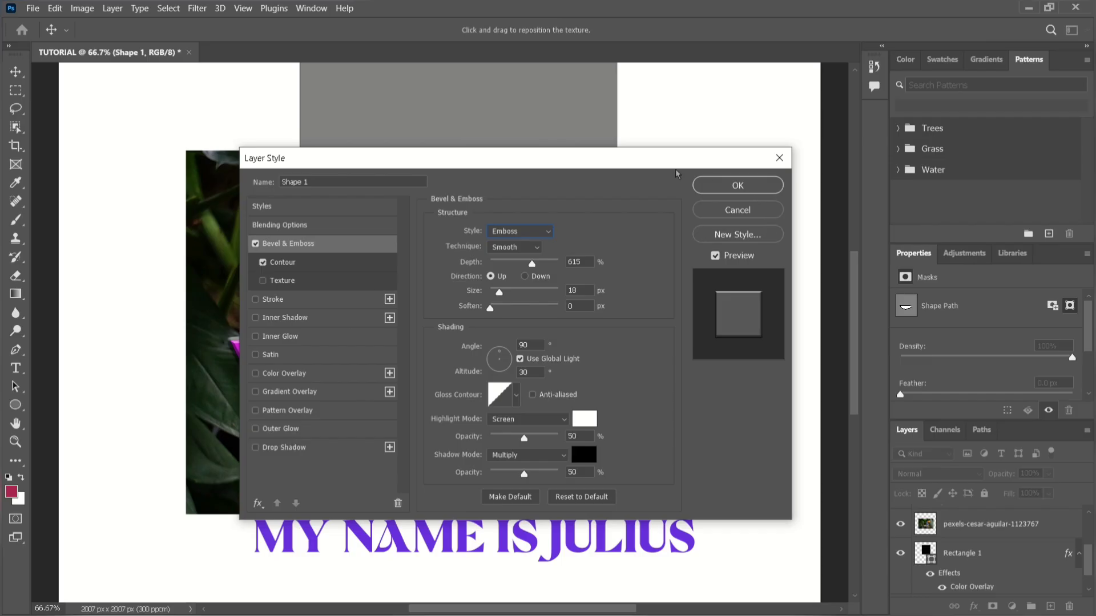
pyautogui.moveTo(619, 159); pyautogui.dragTo(964, 174)
pyautogui.click(1049, 194)
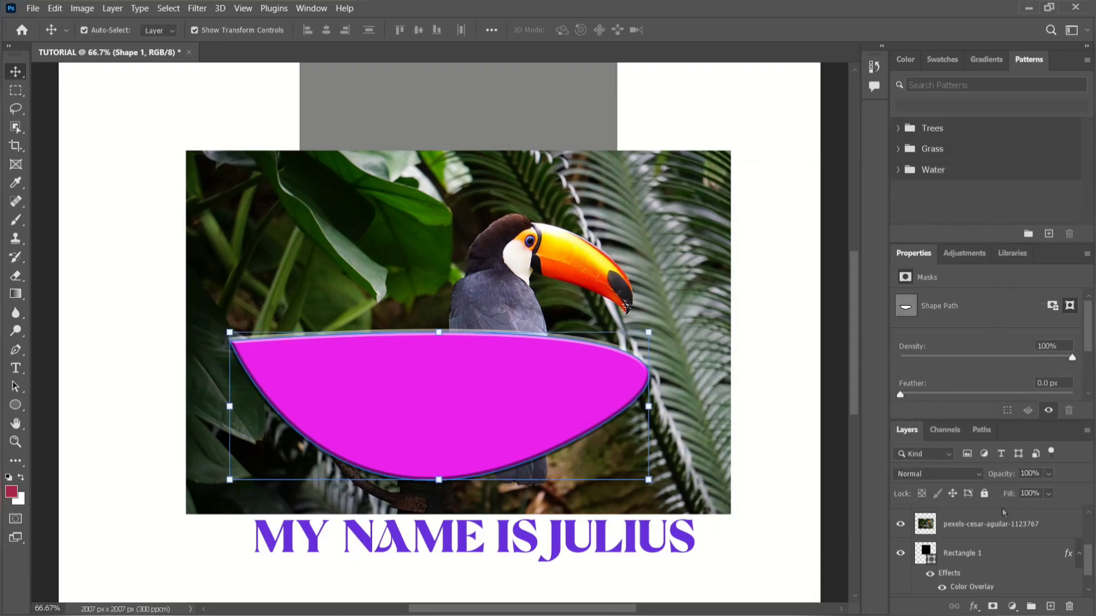
# Add a Stroke effect to the magenta shape and set its color to red (cb1212).
pyautogui.click(974, 606)
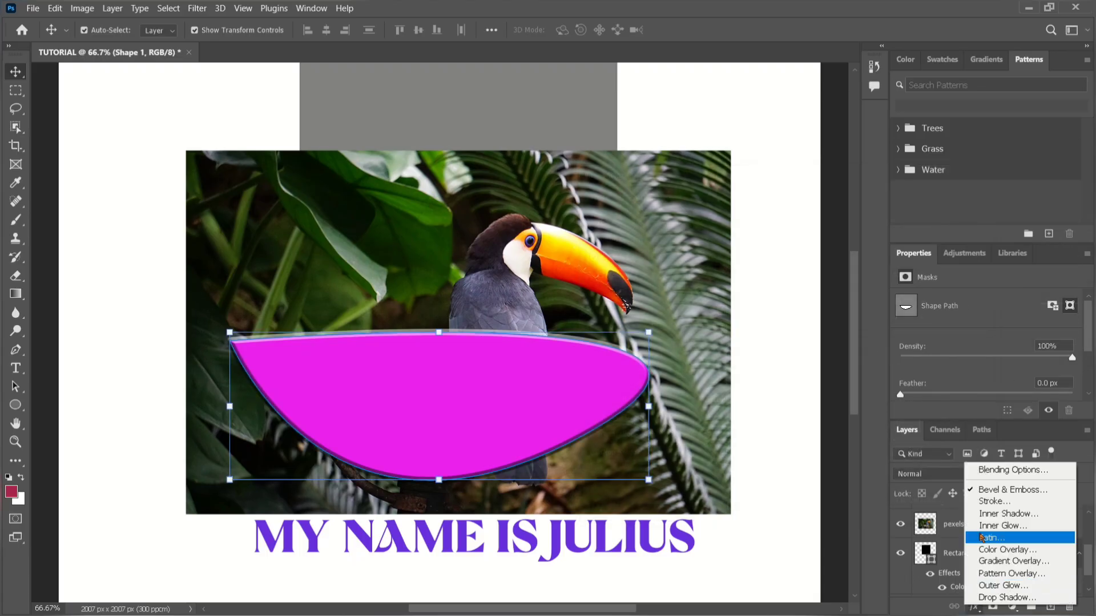
pyautogui.click(981, 502)
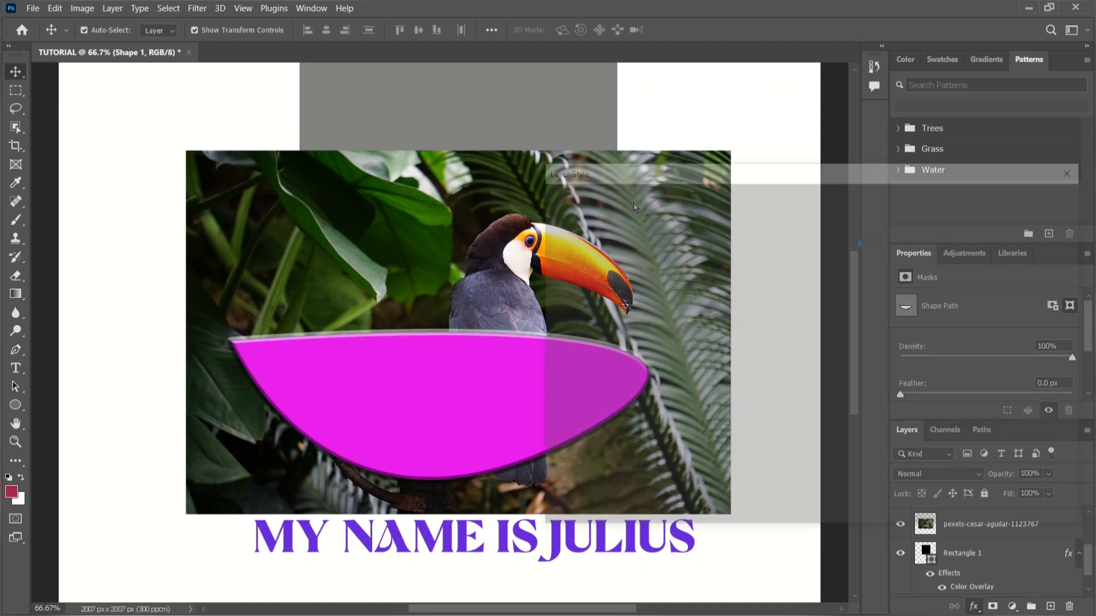
pyautogui.moveTo(630, 169); pyautogui.dragTo(743, 176)
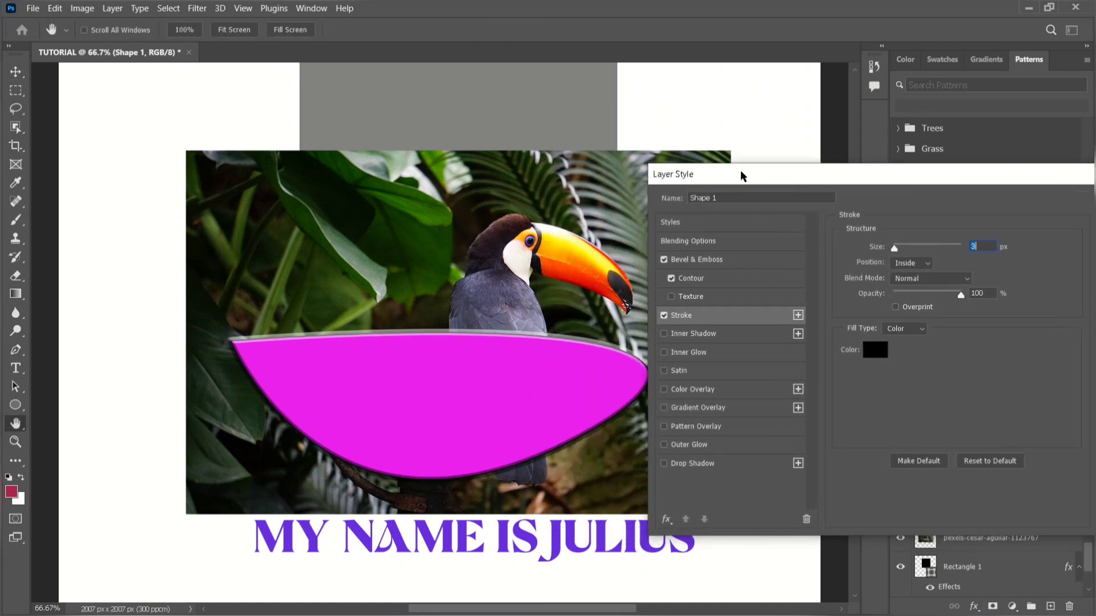
pyautogui.click(875, 350)
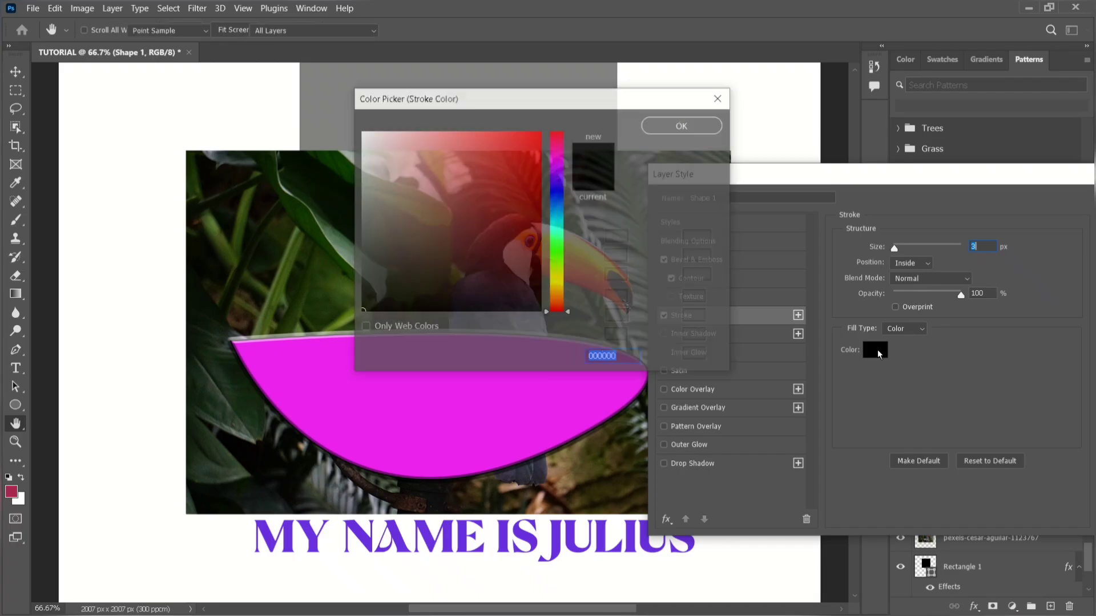
pyautogui.click(684, 125)
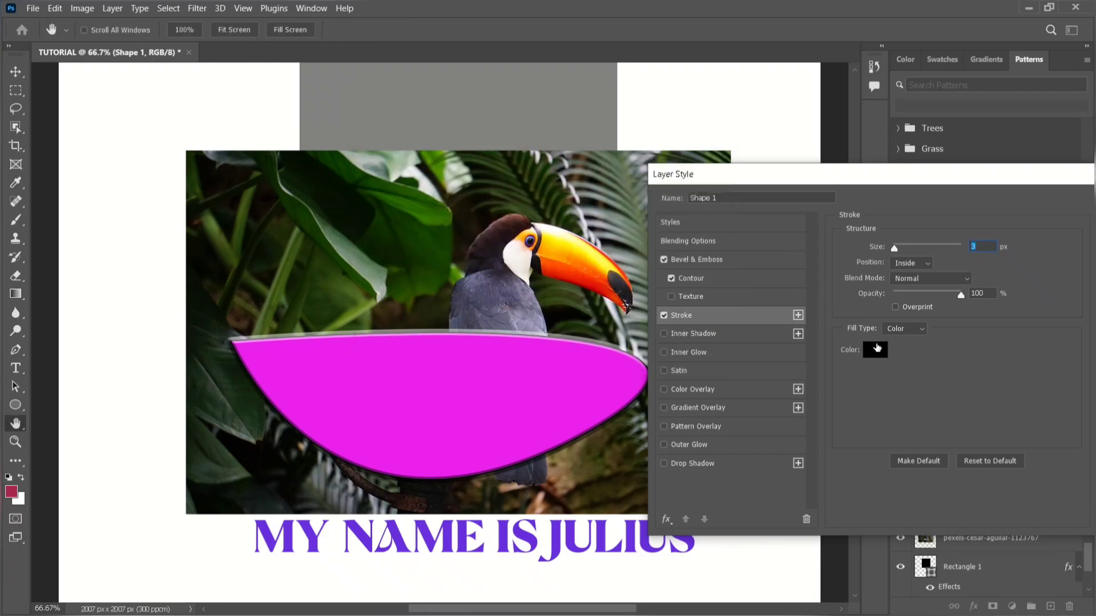
pyautogui.click(877, 349)
pyautogui.click(526, 168)
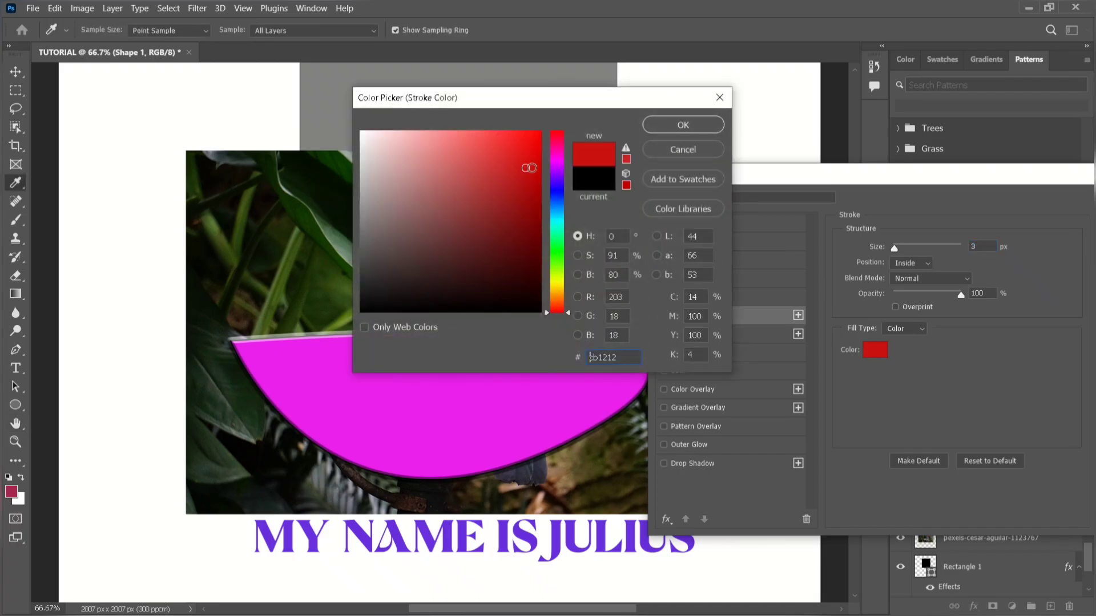
pyautogui.click(683, 125)
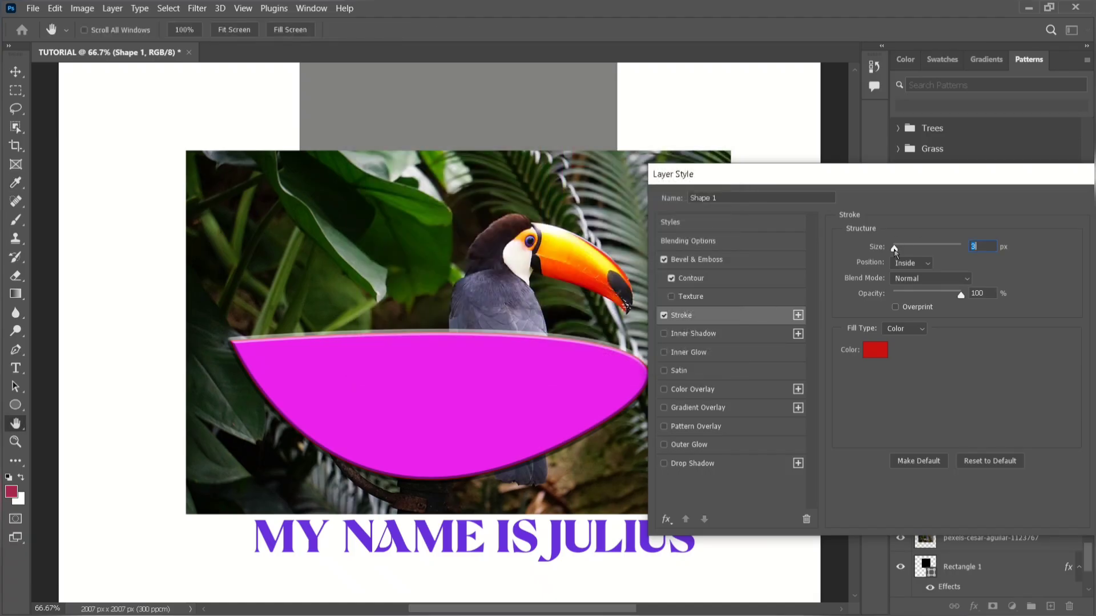
# Thicken the red stroke, place it Outside the shape and set its size to 68 px.
pyautogui.moveTo(895, 250)
pyautogui.mouseDown()
pyautogui.moveTo(920, 255)
pyautogui.moveTo(885, 247)
pyautogui.moveTo(916, 251)
pyautogui.mouseUp()
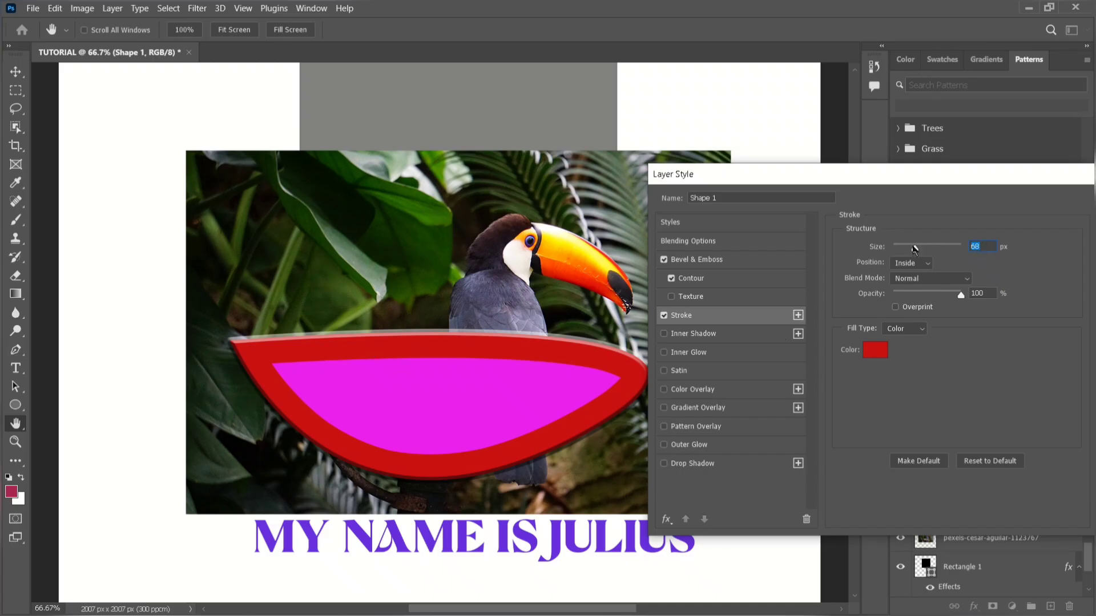
pyautogui.moveTo(915, 248)
pyautogui.mouseDown()
pyautogui.moveTo(898, 250)
pyautogui.moveTo(918, 252)
pyautogui.mouseUp()
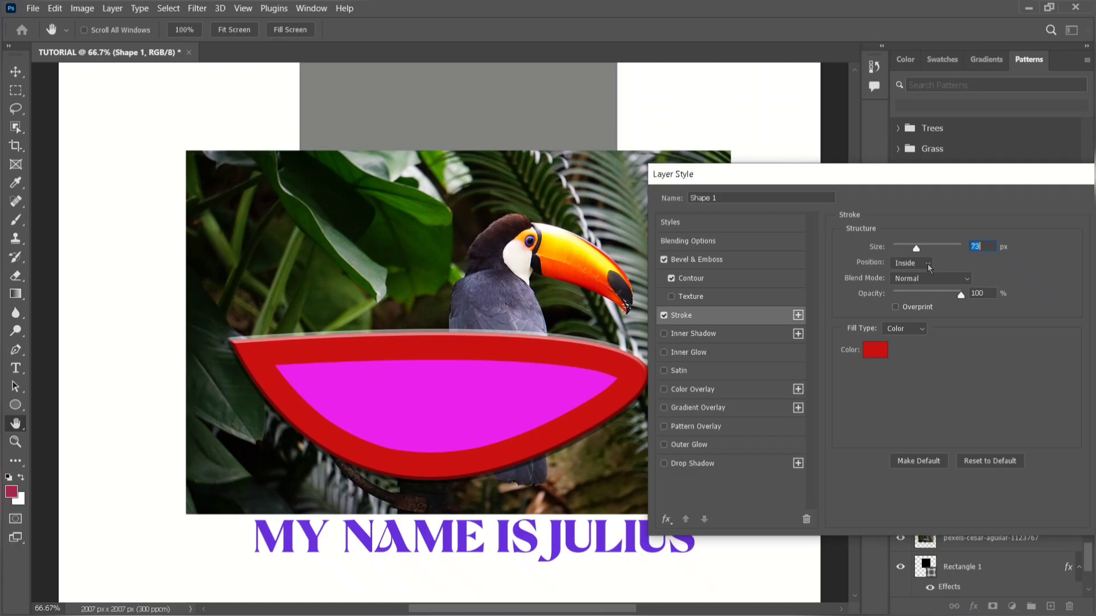
pyautogui.click(928, 266)
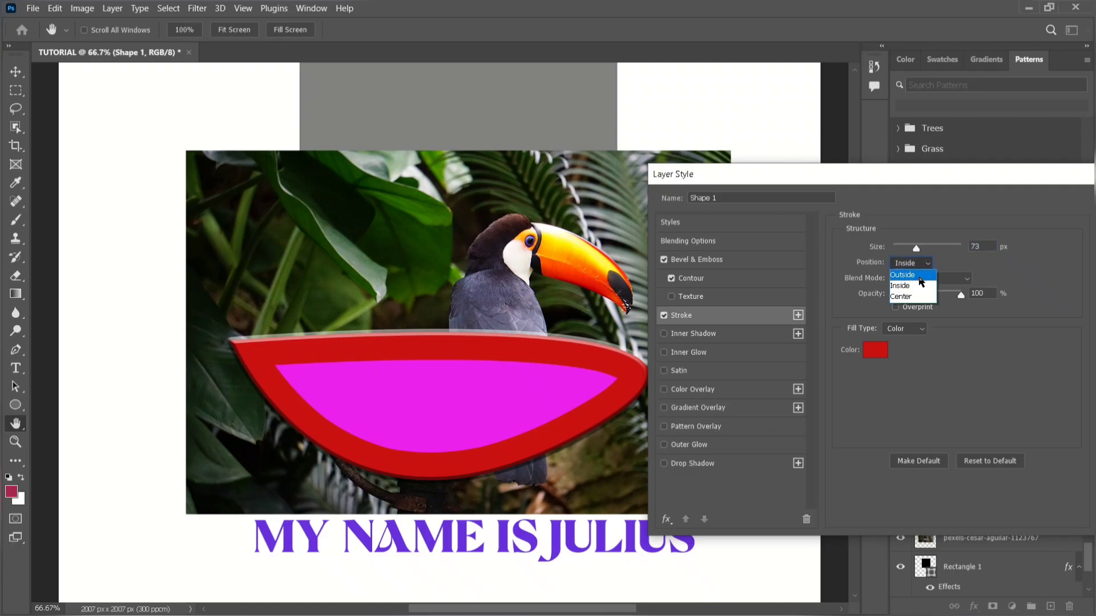
pyautogui.click(911, 275)
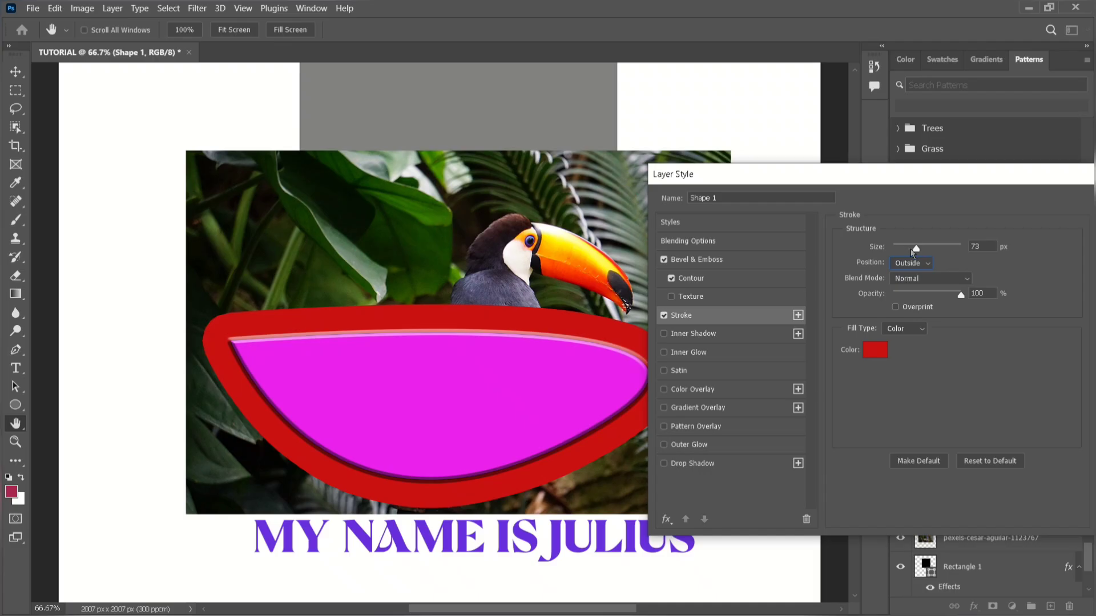
pyautogui.moveTo(916, 252)
pyautogui.mouseDown()
pyautogui.moveTo(893, 252)
pyautogui.moveTo(917, 266)
pyautogui.mouseUp()
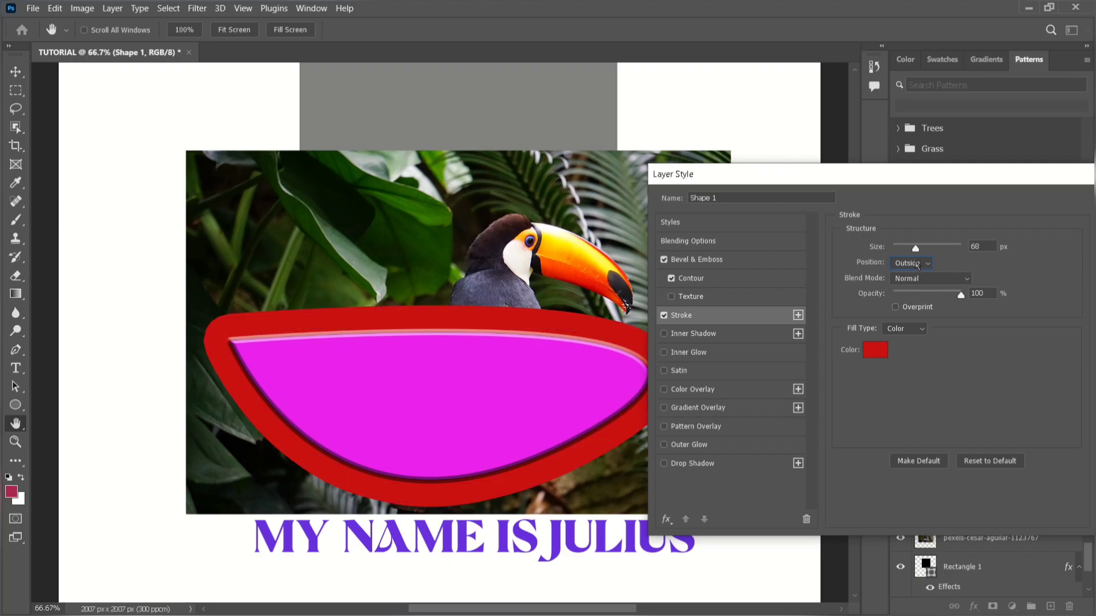
# Try the Darken blend mode on the stroke and return it to Normal, keeping the opacity at 100%.
pyautogui.click(953, 279)
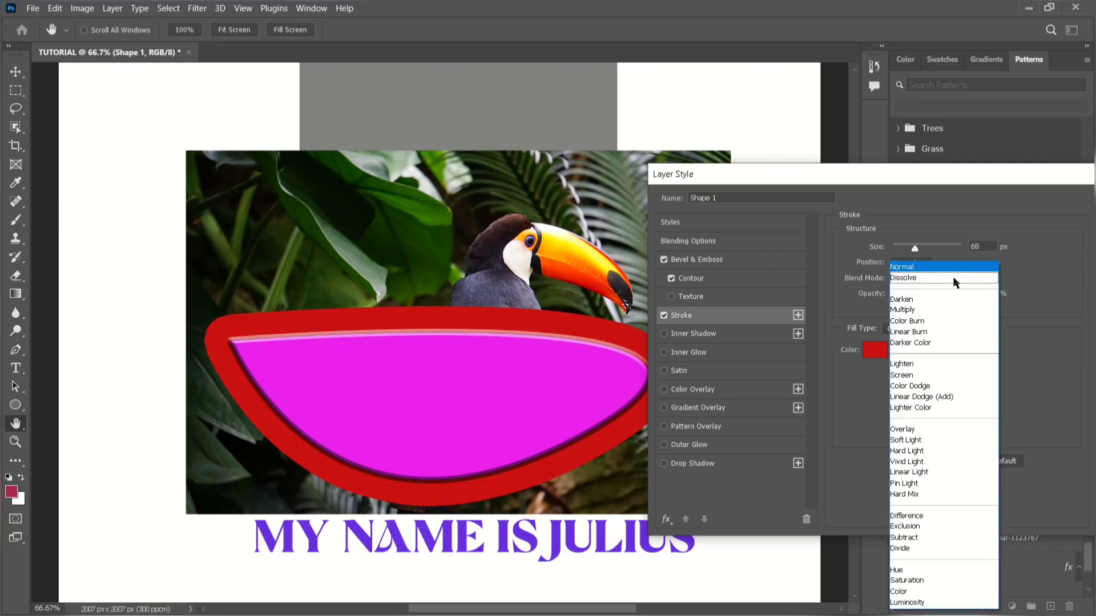
pyautogui.click(951, 302)
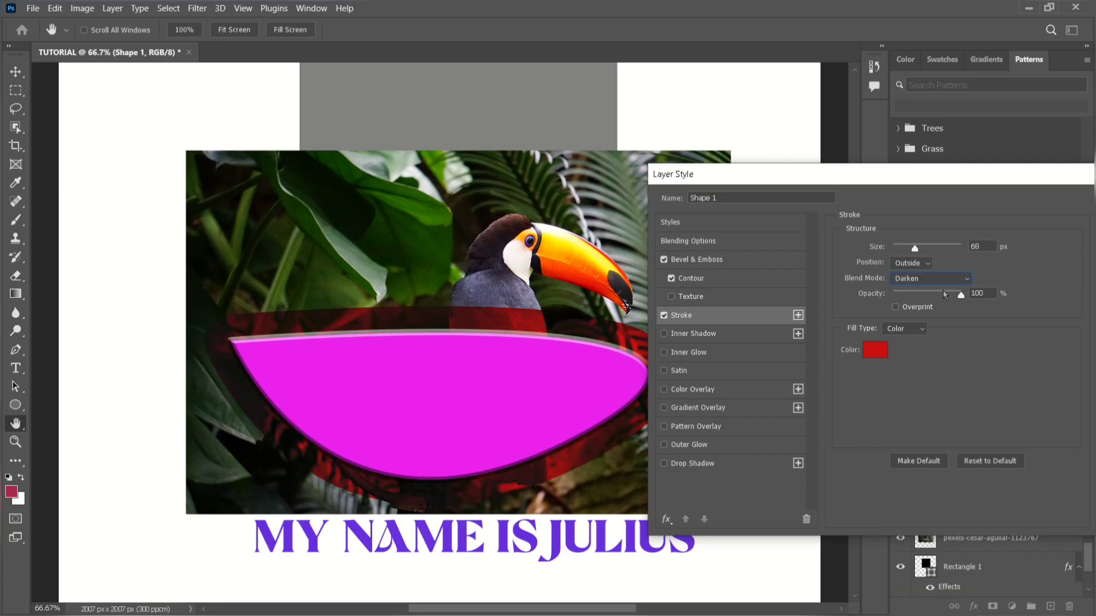
pyautogui.click(940, 281)
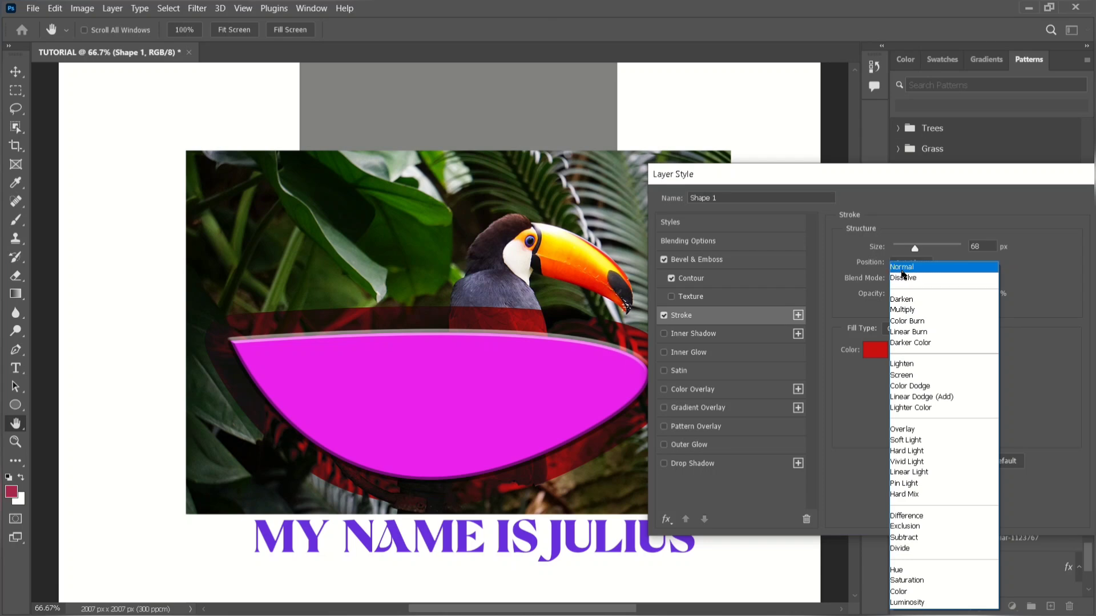
pyautogui.click(902, 267)
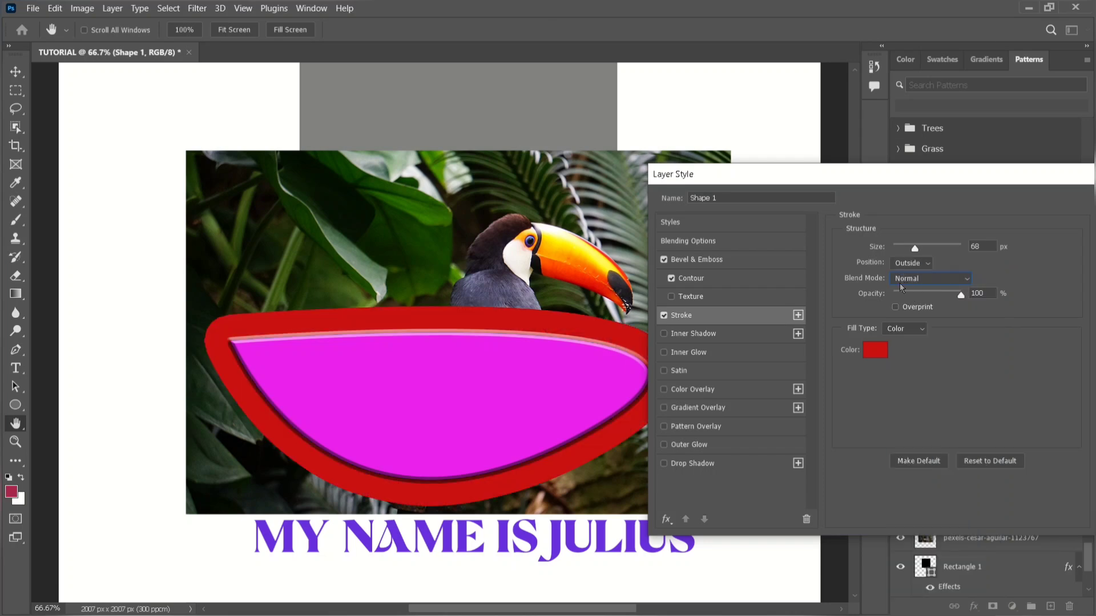
pyautogui.moveTo(961, 295)
pyautogui.mouseDown()
pyautogui.moveTo(919, 295)
pyautogui.moveTo(961, 297)
pyautogui.mouseUp()
# Turn off Bevel & Emboss for the magenta shape, and switch its stroke off and on again to compare.
pyautogui.moveTo(871, 175); pyautogui.dragTo(826, 126)
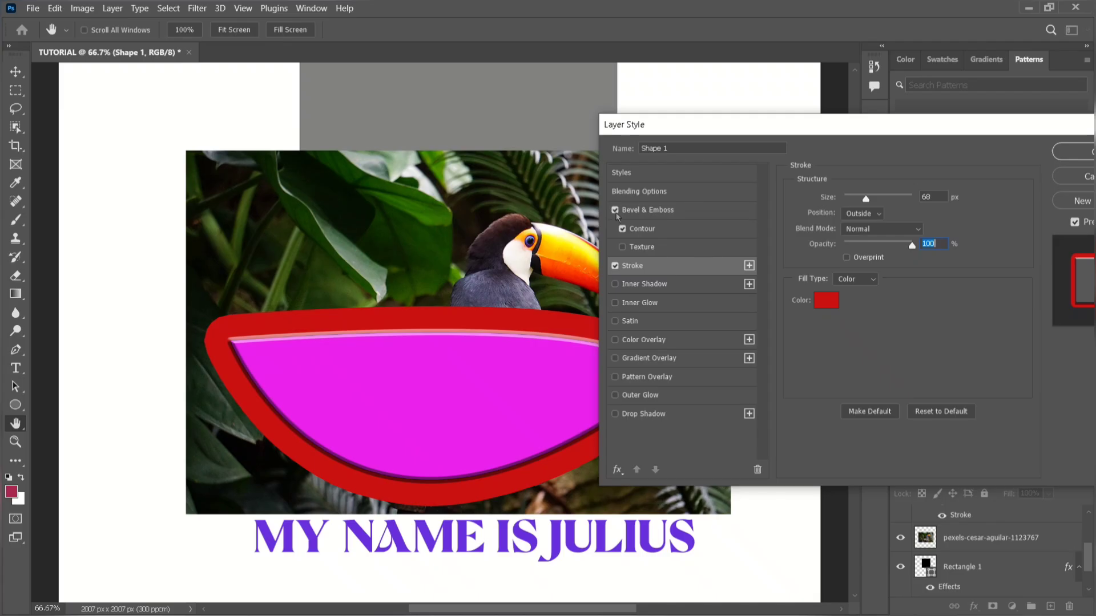
pyautogui.click(616, 210)
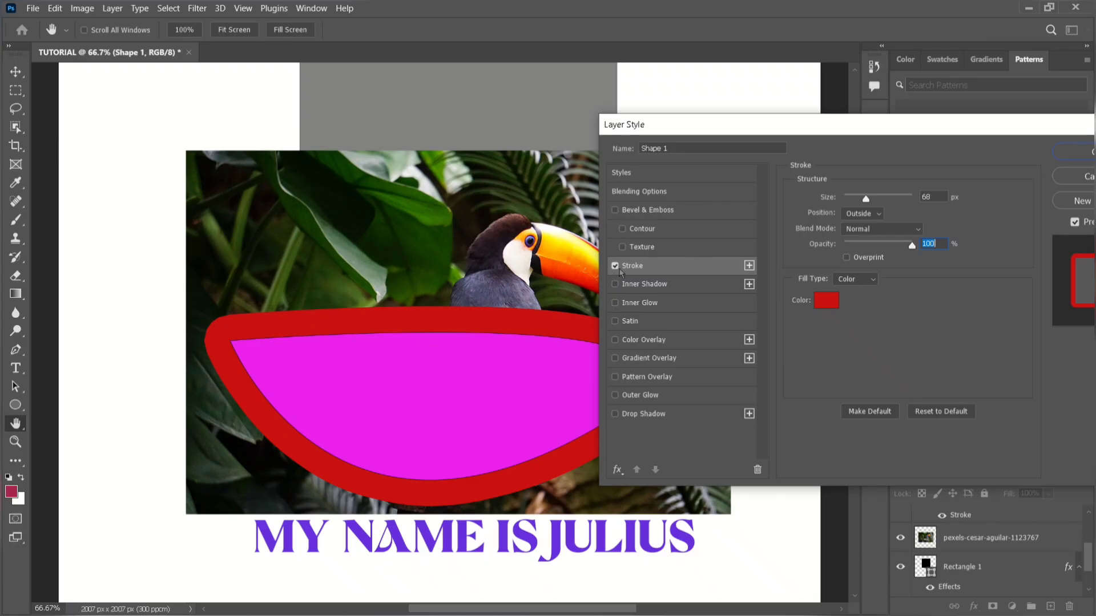
pyautogui.click(617, 267)
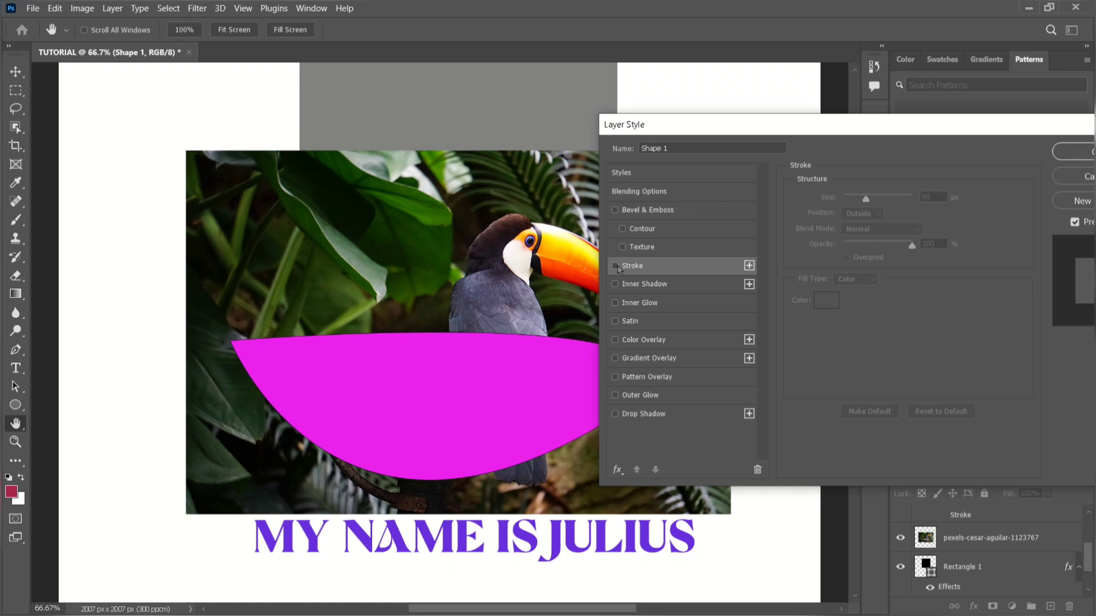
pyautogui.click(616, 266)
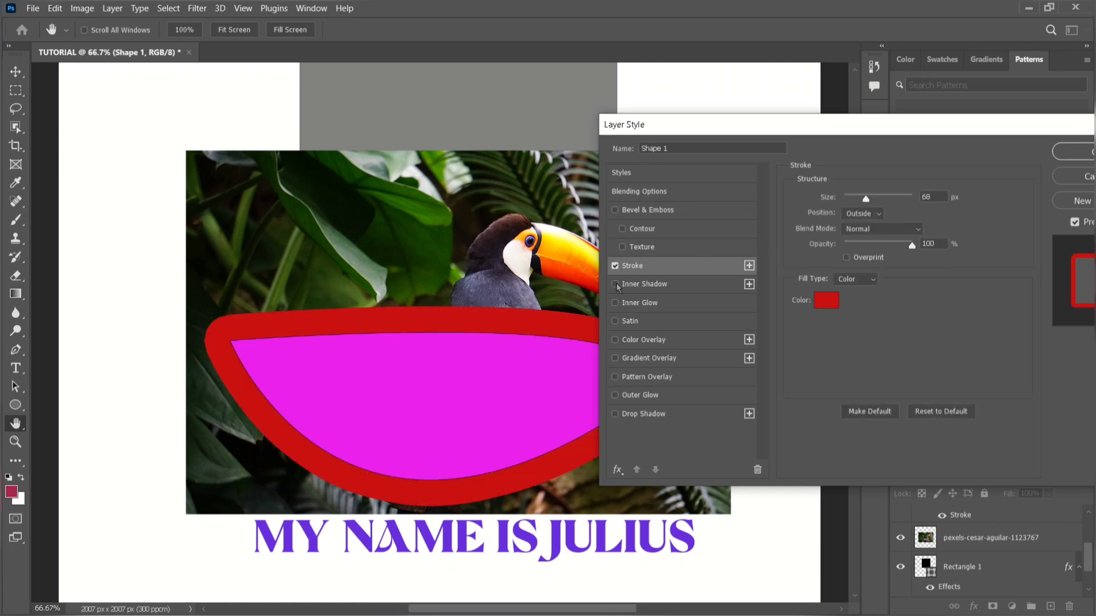
# Enable Inner Shadow on the magenta shape and set the size of its red stroke to 103 px.
pyautogui.click(616, 284)
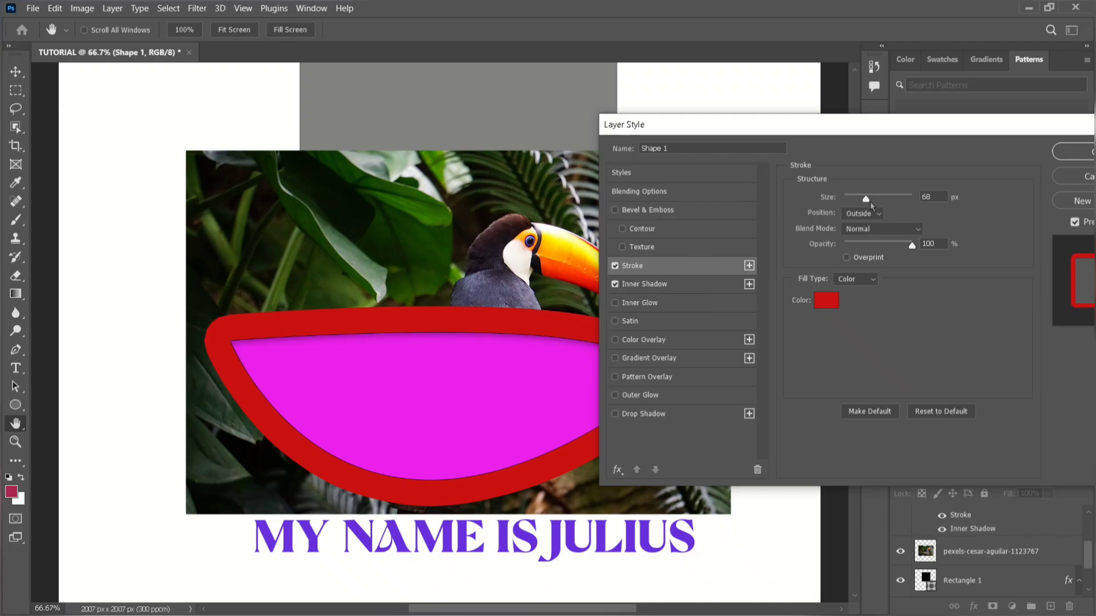
pyautogui.moveTo(865, 199); pyautogui.dragTo(889, 199)
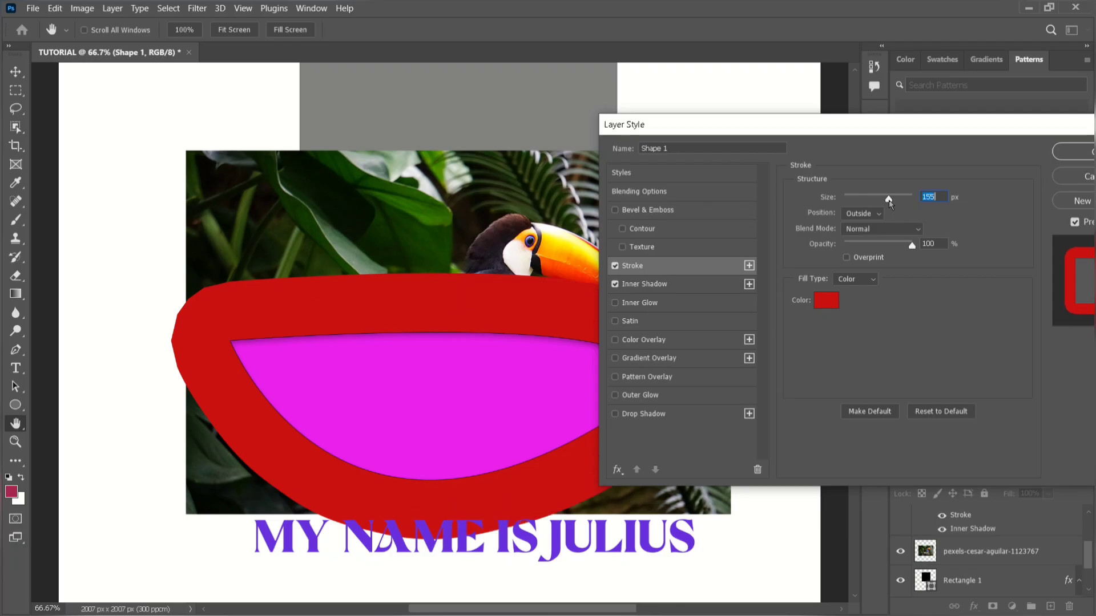
pyautogui.click(870, 200)
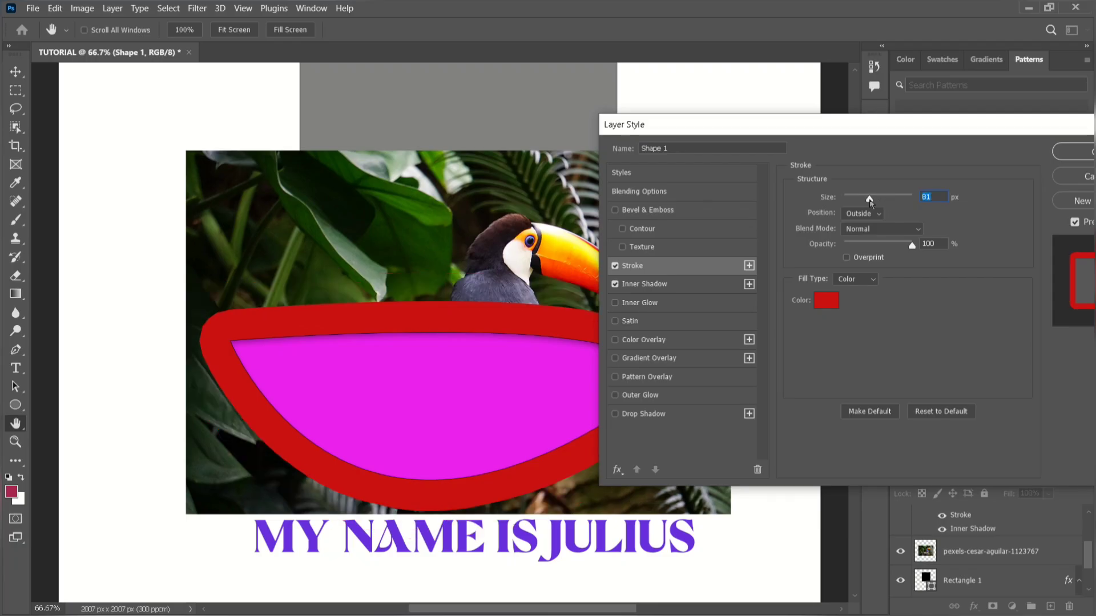
pyautogui.moveTo(869, 200); pyautogui.dragTo(875, 200)
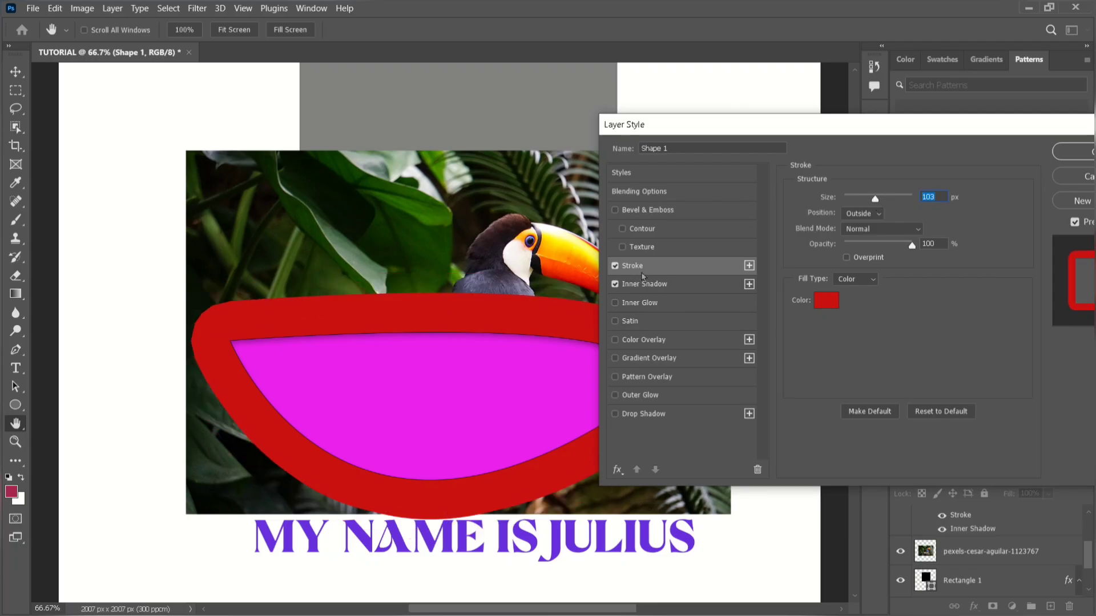
# Set the shape's inner shadow to 23% opacity, 19 px distance, 57% choke and 79 px size.
pyautogui.click(678, 288)
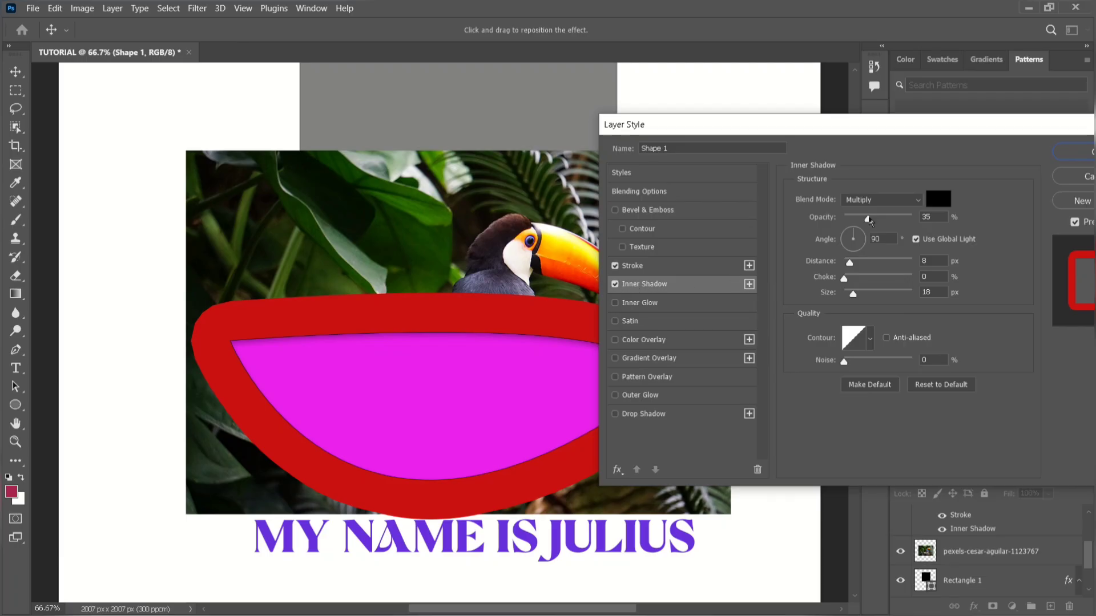
pyautogui.moveTo(871, 219)
pyautogui.mouseDown()
pyautogui.moveTo(894, 223)
pyautogui.moveTo(861, 224)
pyautogui.mouseUp()
pyautogui.moveTo(848, 263); pyautogui.dragTo(859, 285)
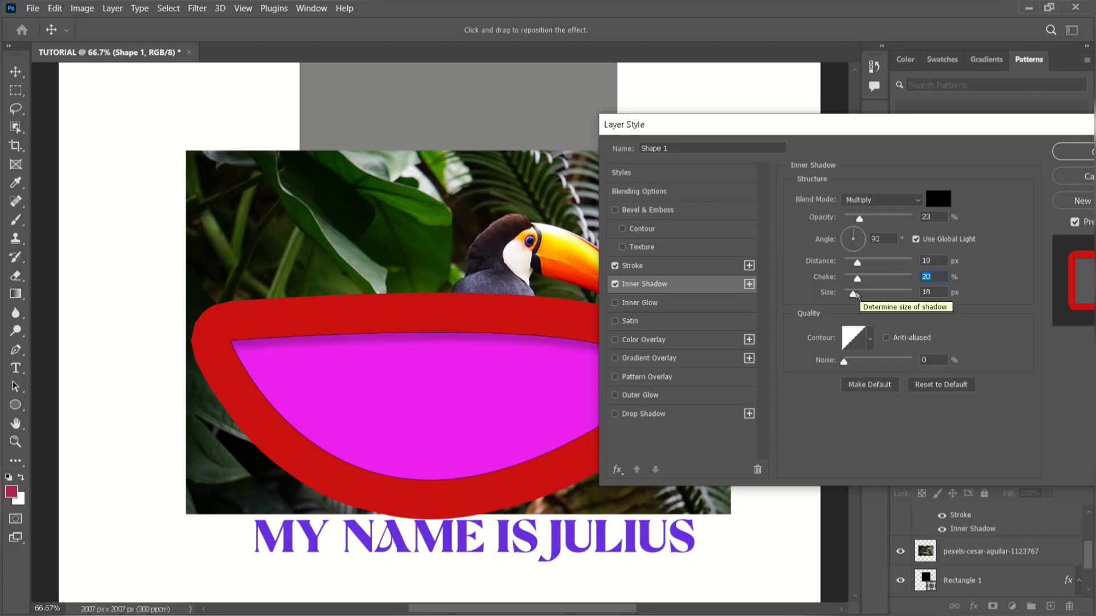
pyautogui.moveTo(855, 295); pyautogui.dragTo(884, 281)
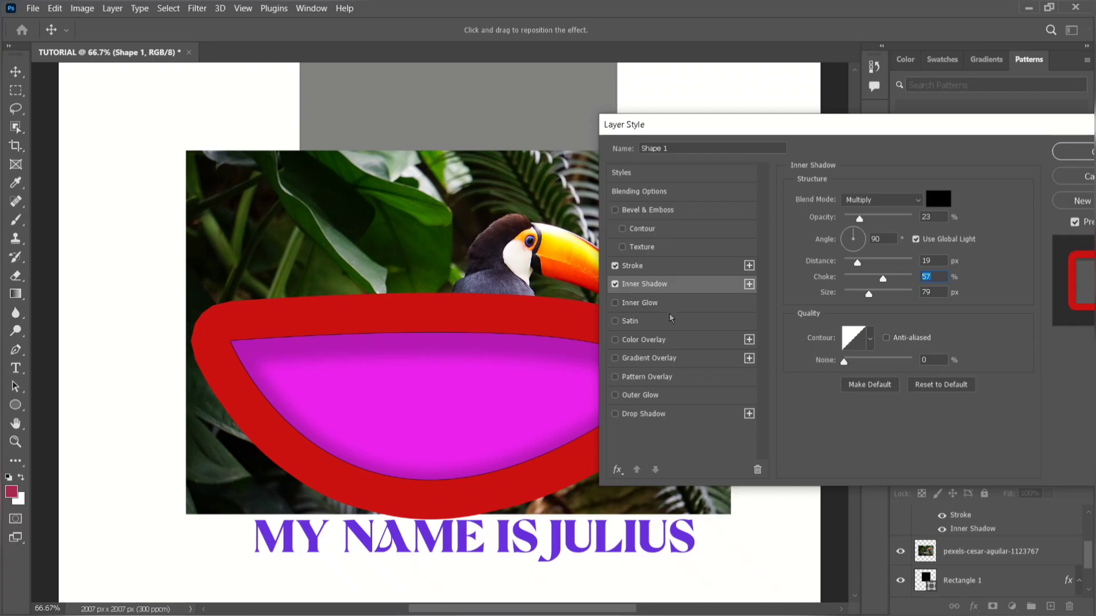
# Enable Inner Glow on the magenta shape and raise its opacity to 99%.
pyautogui.click(645, 303)
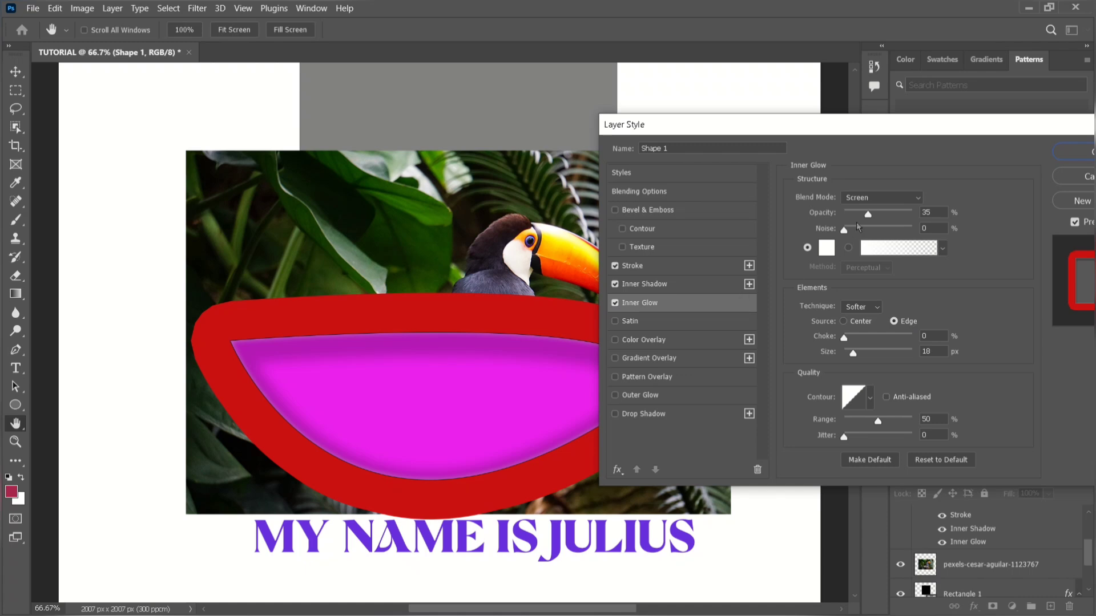
pyautogui.moveTo(872, 219); pyautogui.dragTo(891, 223)
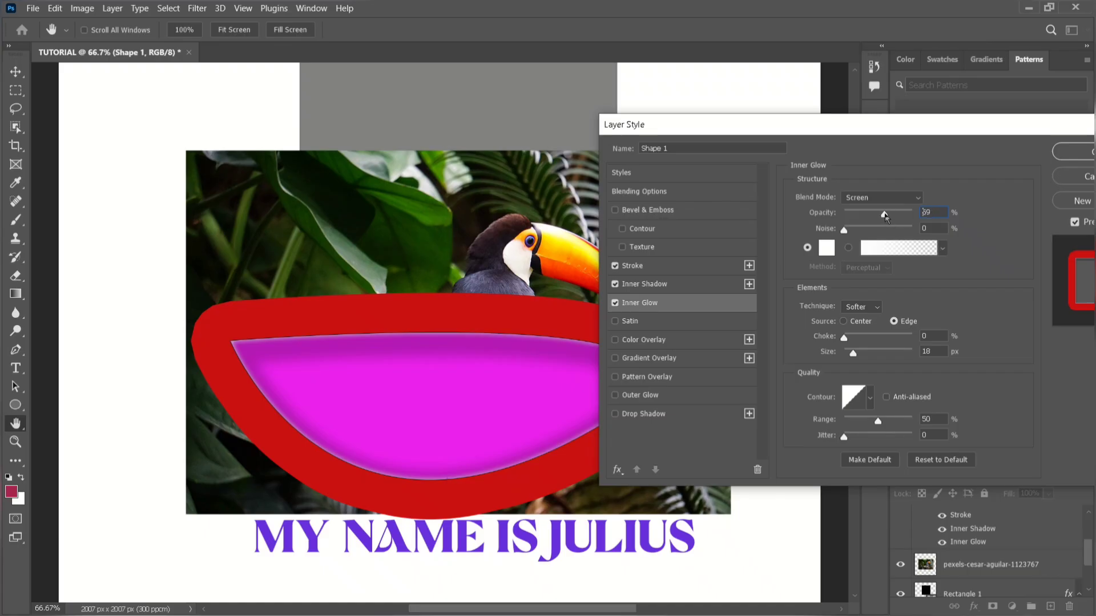
pyautogui.moveTo(889, 217); pyautogui.dragTo(911, 216)
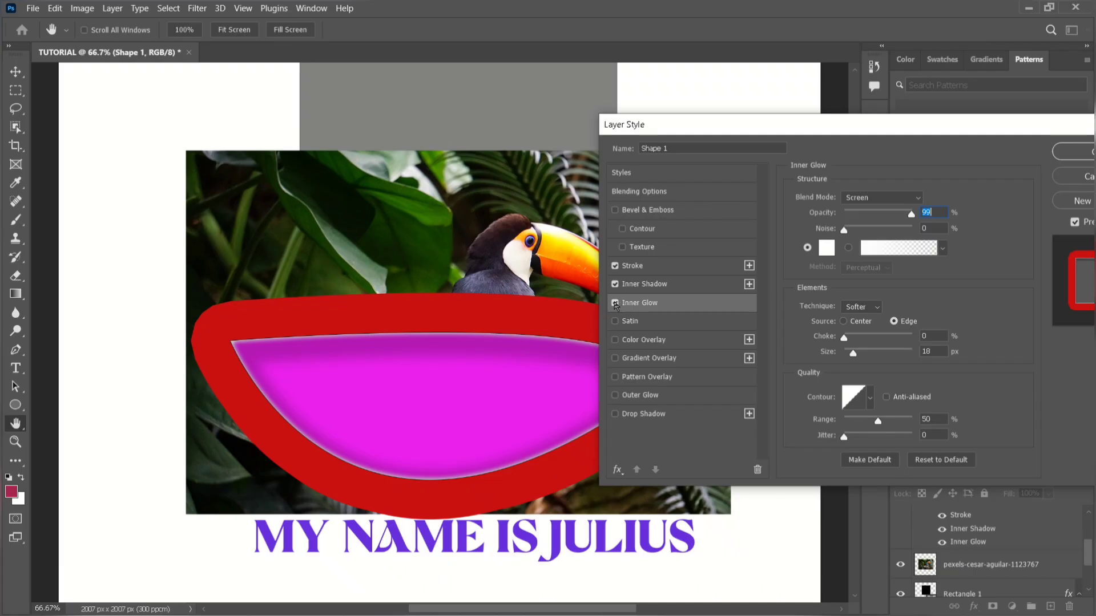
# Turn off the Inner Glow, Inner Shadow and Stroke effects on the magenta shape.
pyautogui.click(615, 302)
pyautogui.click(615, 284)
pyautogui.click(615, 284)
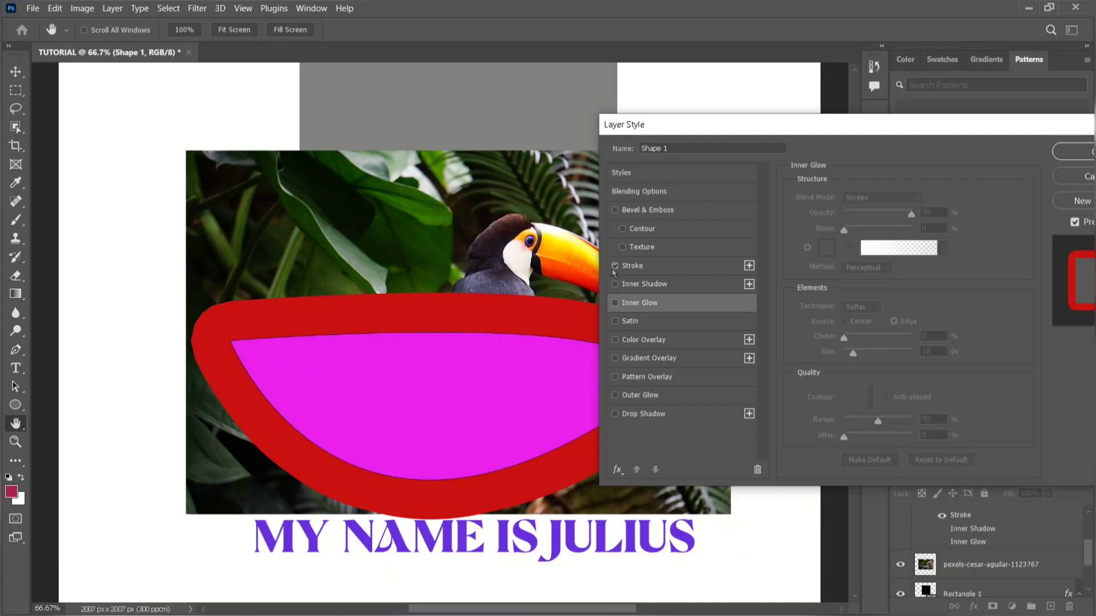
pyautogui.click(615, 267)
# Add a Color Overlay to the shape, change its color from gray to a deep blue, and apply the layer style.
pyautogui.click(632, 341)
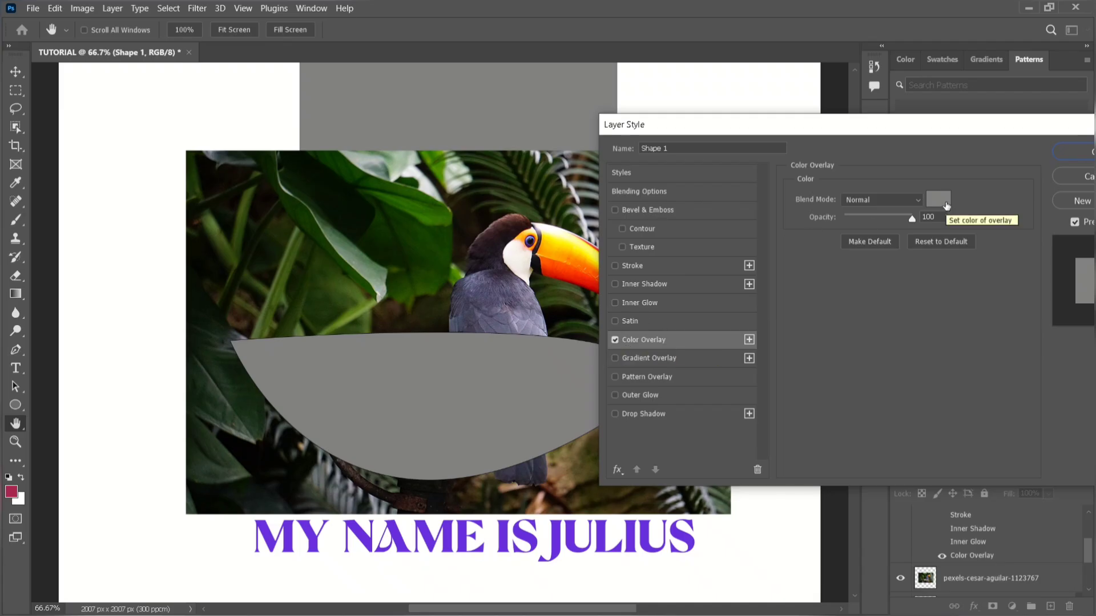
pyautogui.click(947, 205)
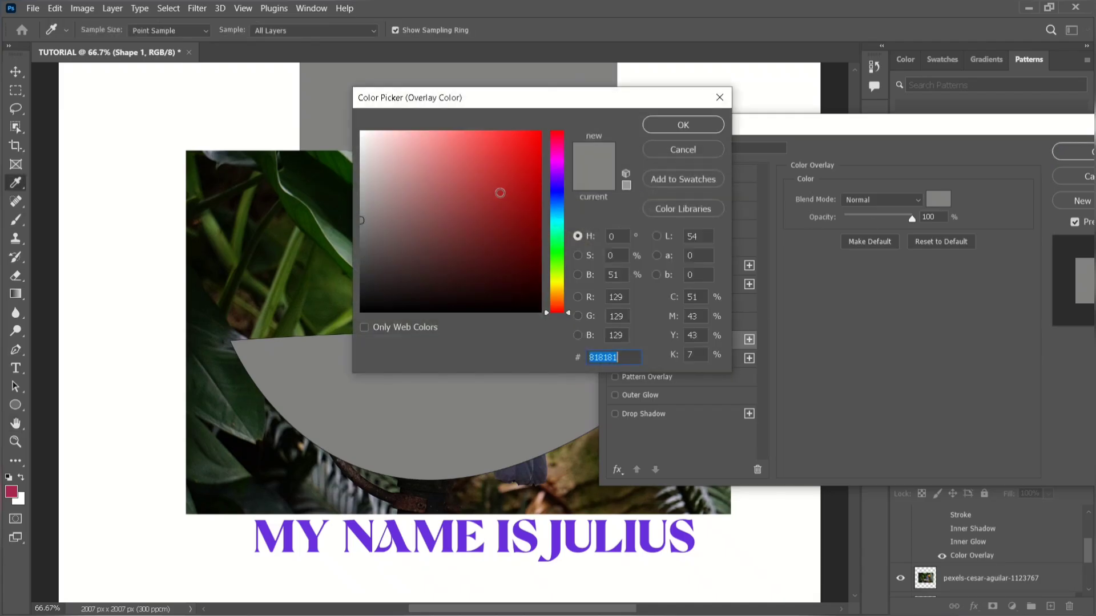
pyautogui.moveTo(500, 193)
pyautogui.mouseDown()
pyautogui.moveTo(514, 154)
pyautogui.moveTo(517, 187)
pyautogui.moveTo(558, 200)
pyautogui.moveTo(558, 163)
pyautogui.moveTo(558, 200)
pyautogui.mouseUp()
pyautogui.click(537, 194)
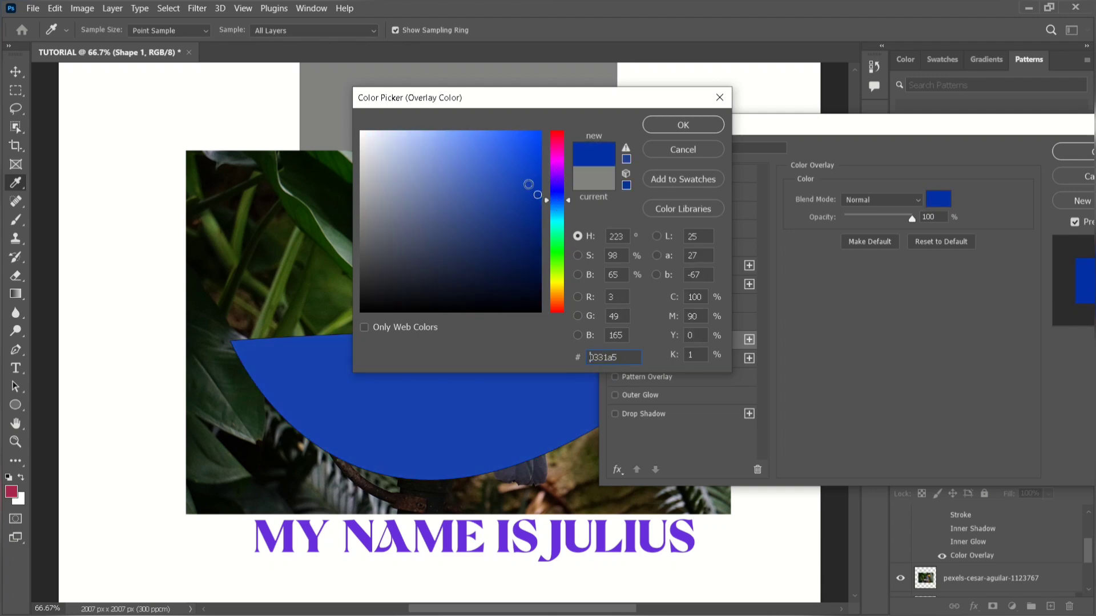
pyautogui.click(657, 130)
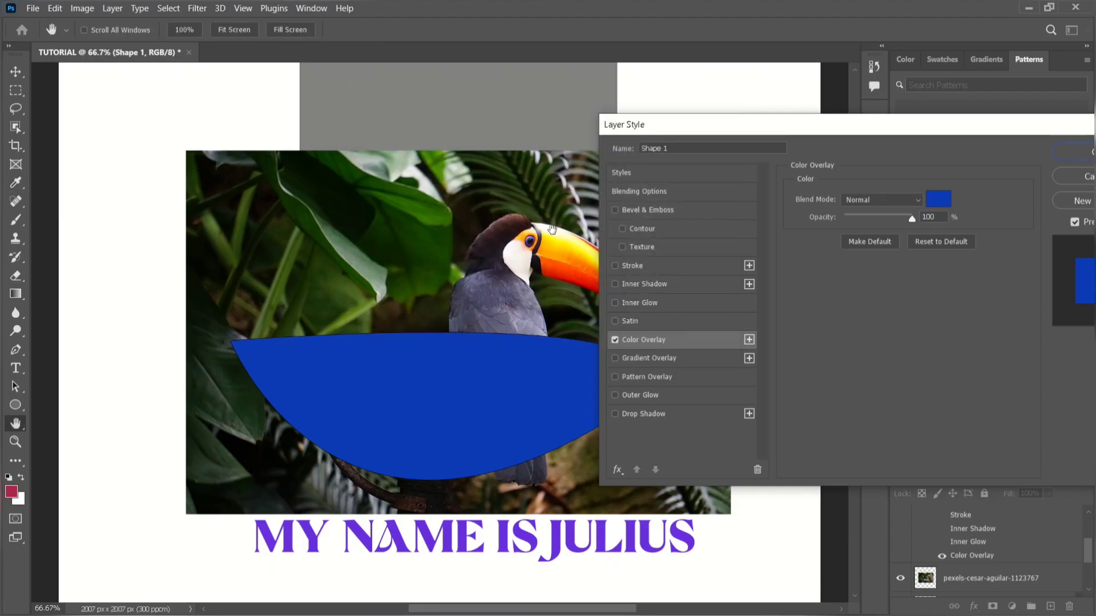
pyautogui.moveTo(797, 137); pyautogui.dragTo(626, 140)
pyautogui.click(879, 154)
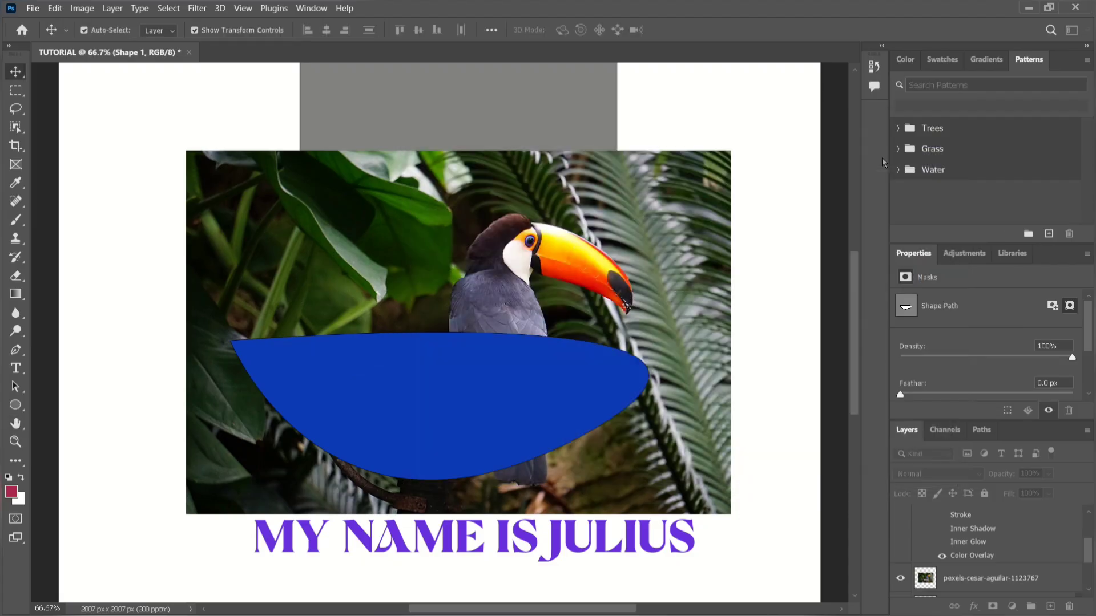
# Reopen the shape's Color Overlay settings, turn that overlay off and enable Gradient Overlay instead.
pyautogui.click(974, 608)
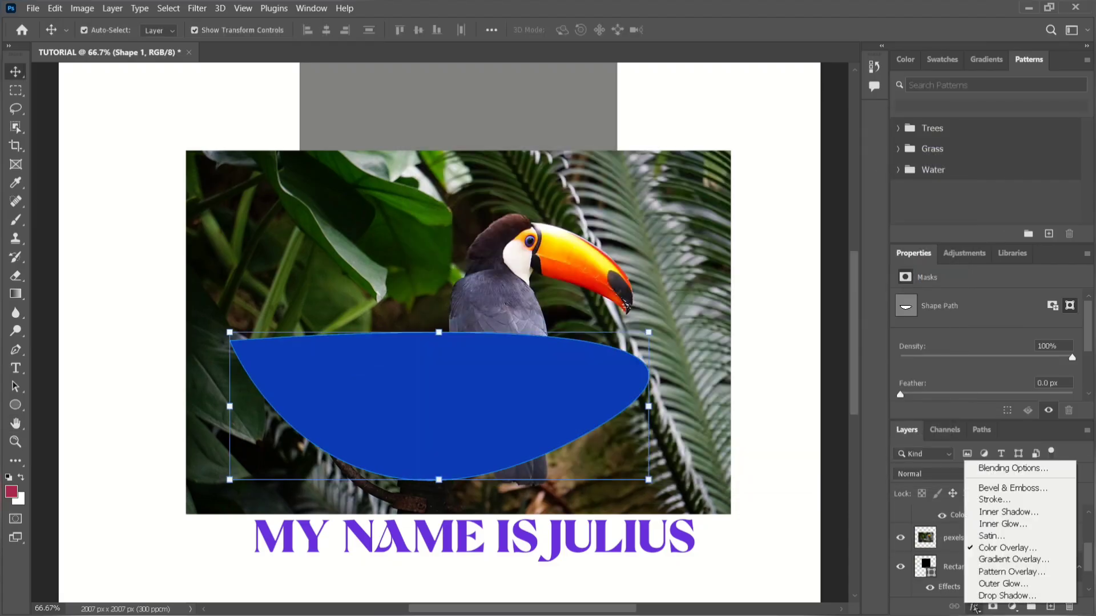
pyautogui.click(979, 549)
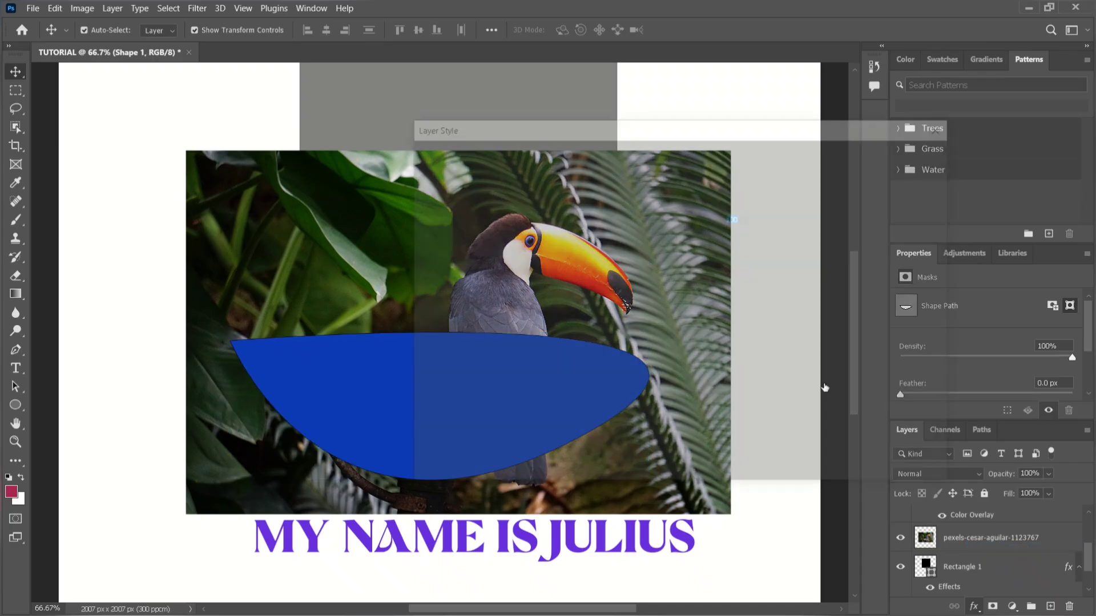
pyautogui.moveTo(654, 139); pyautogui.dragTo(749, 154)
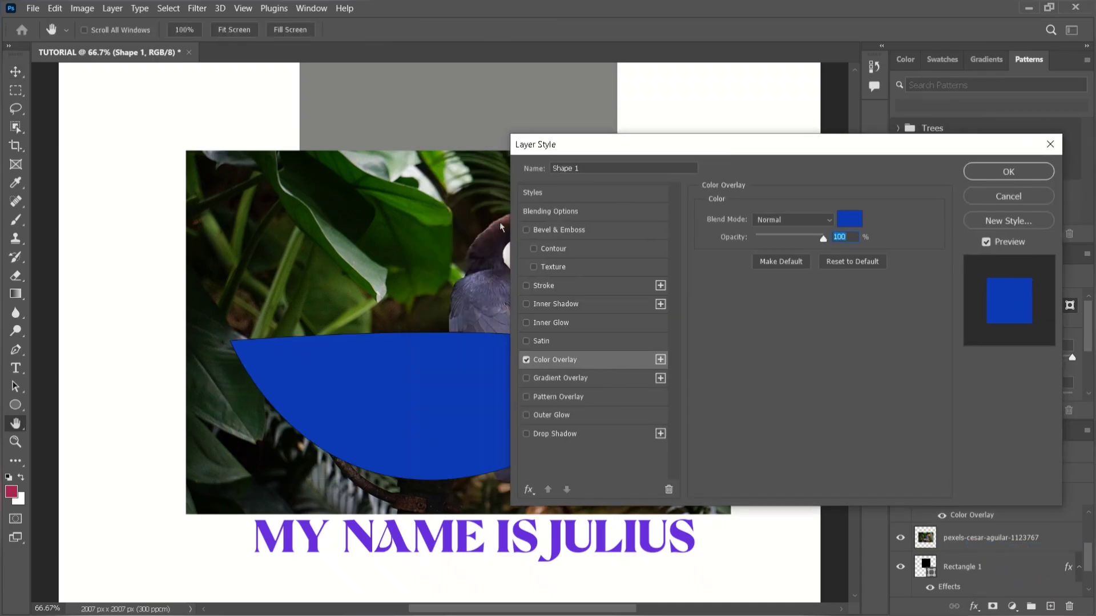
pyautogui.click(526, 360)
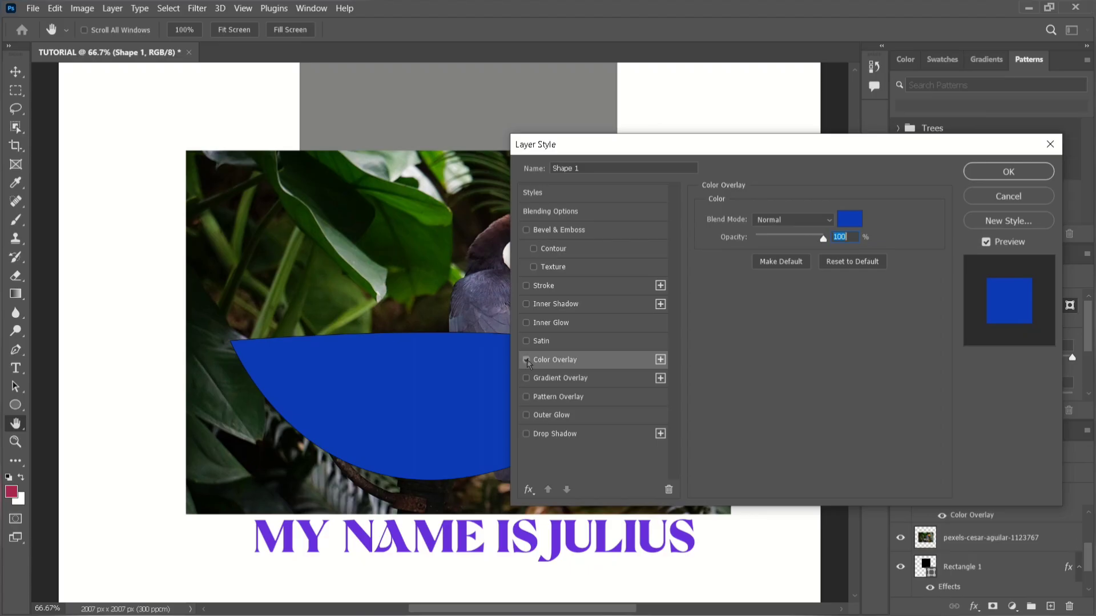
pyautogui.click(569, 382)
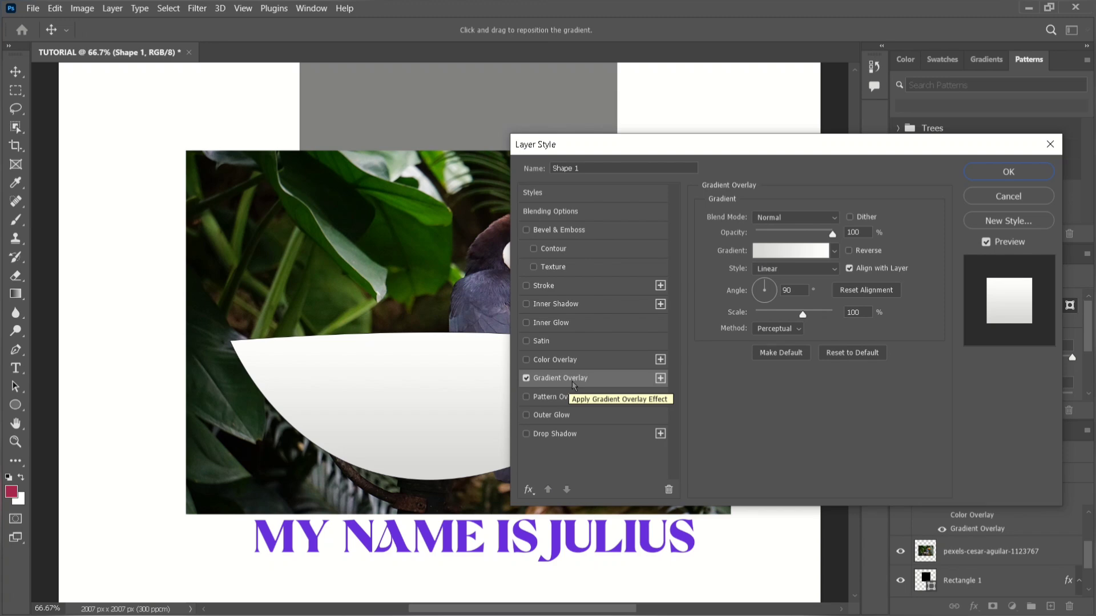
# Try the Foreground to Background and Foreground to Transparent presets from the Basics group on the gradient overlay.
pyautogui.click(790, 255)
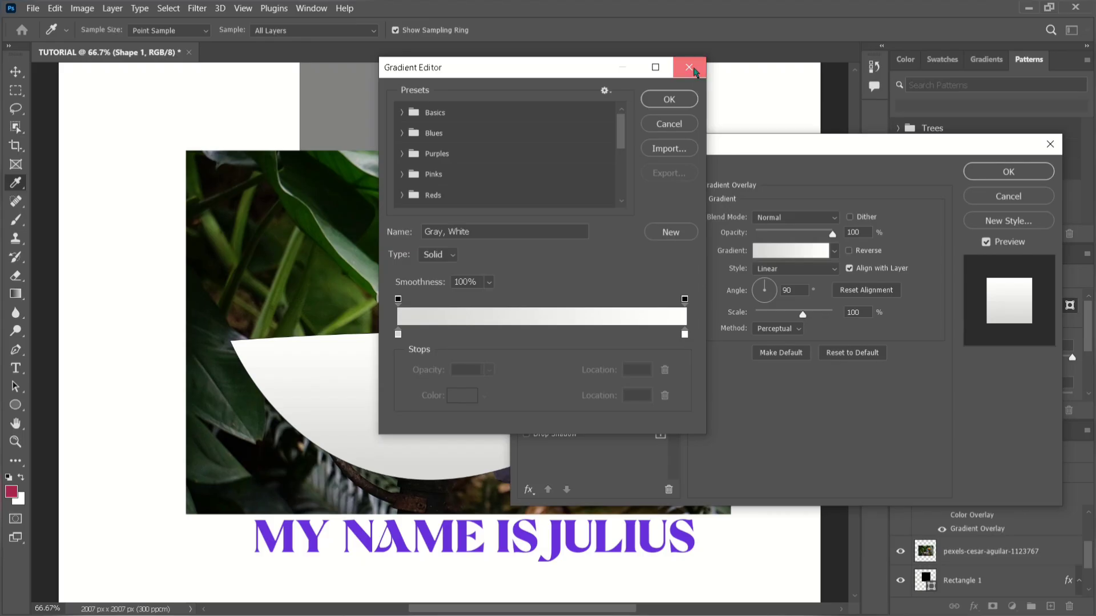
pyautogui.click(689, 67)
pyautogui.click(814, 251)
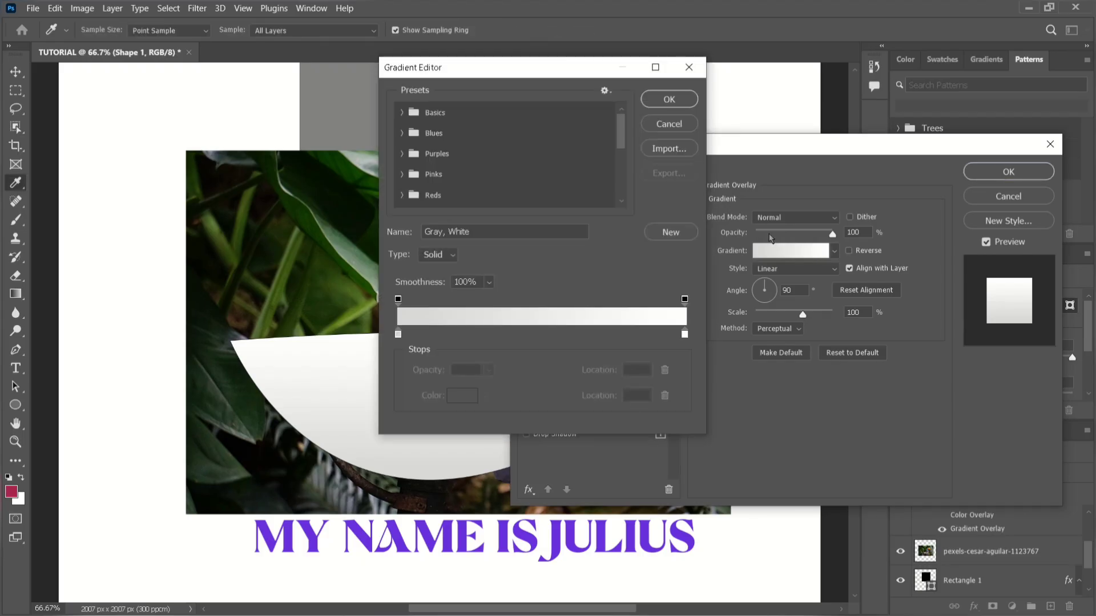
pyautogui.click(402, 112)
pyautogui.click(420, 135)
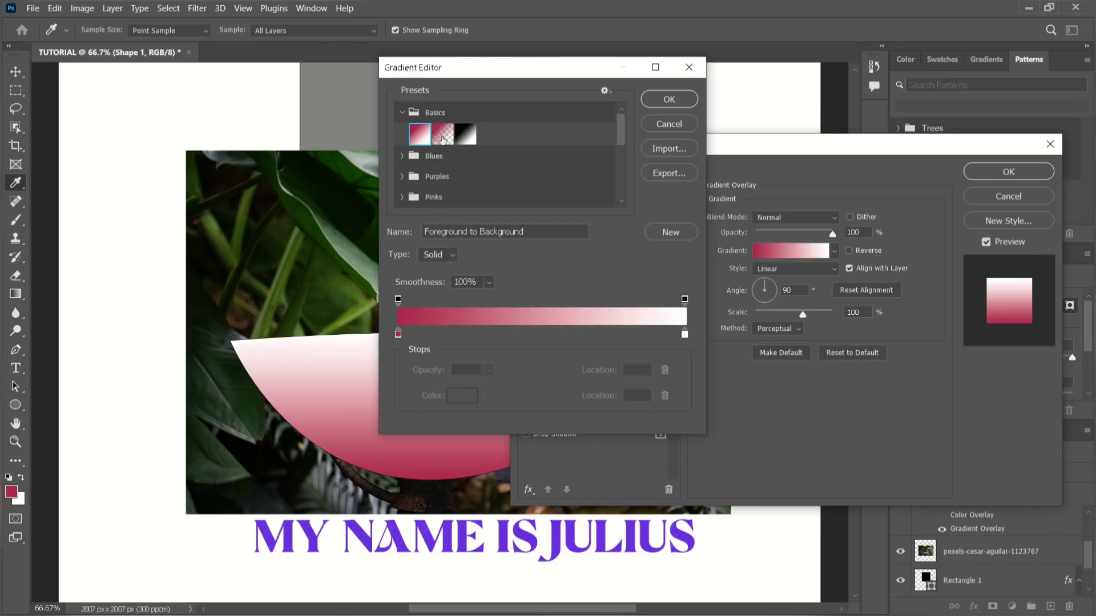
pyautogui.click(442, 140)
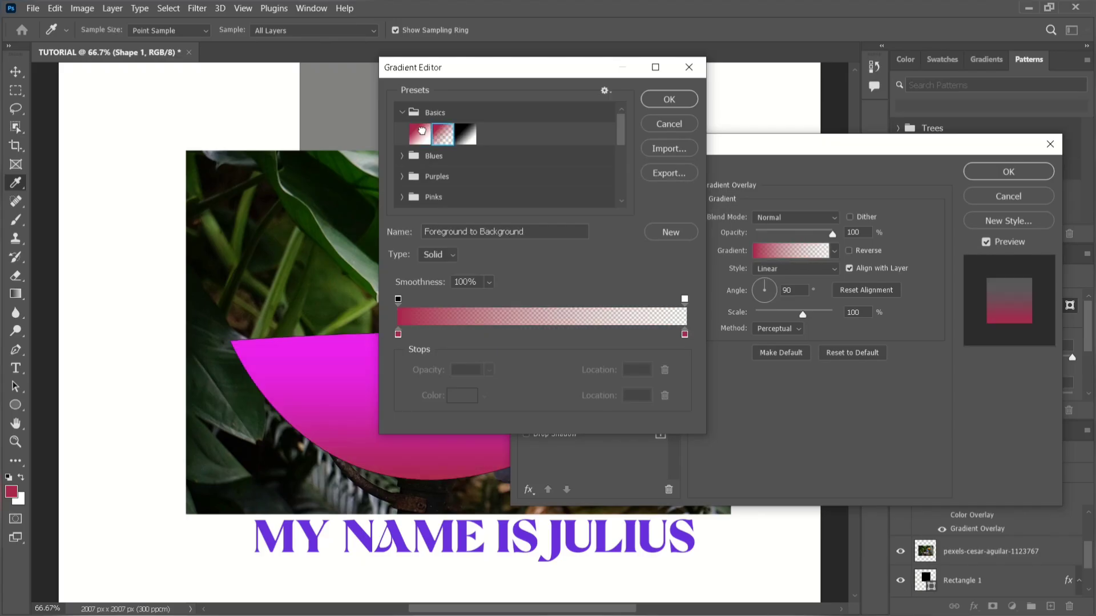
pyautogui.click(421, 130)
pyautogui.moveTo(462, 81); pyautogui.dragTo(752, 124)
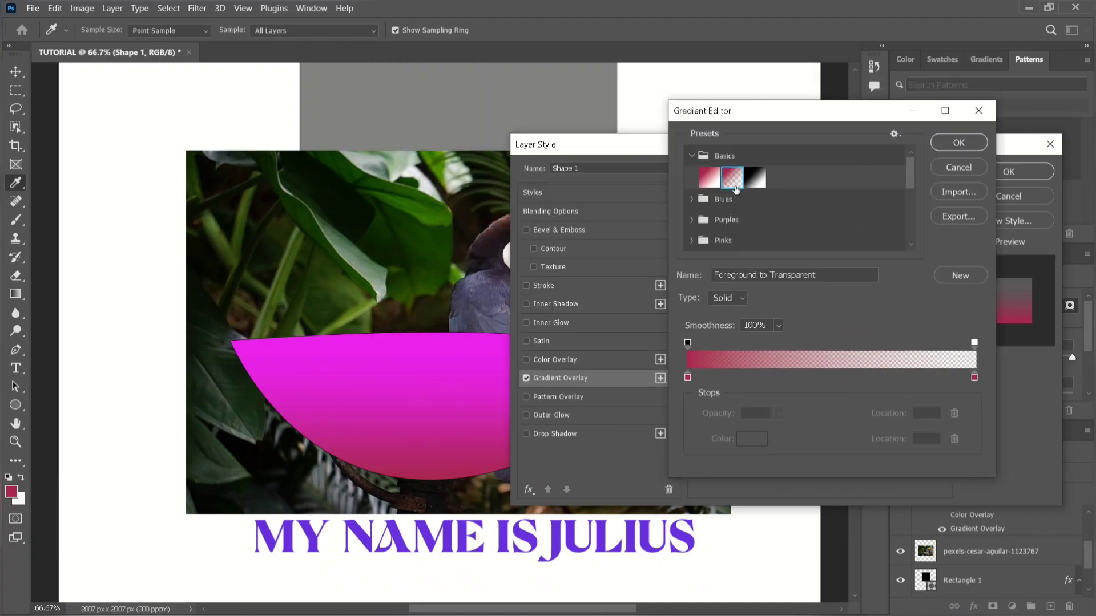
# Try several presets from the Blues group on the gradient overlay and choose Blue_16.
pyautogui.click(692, 199)
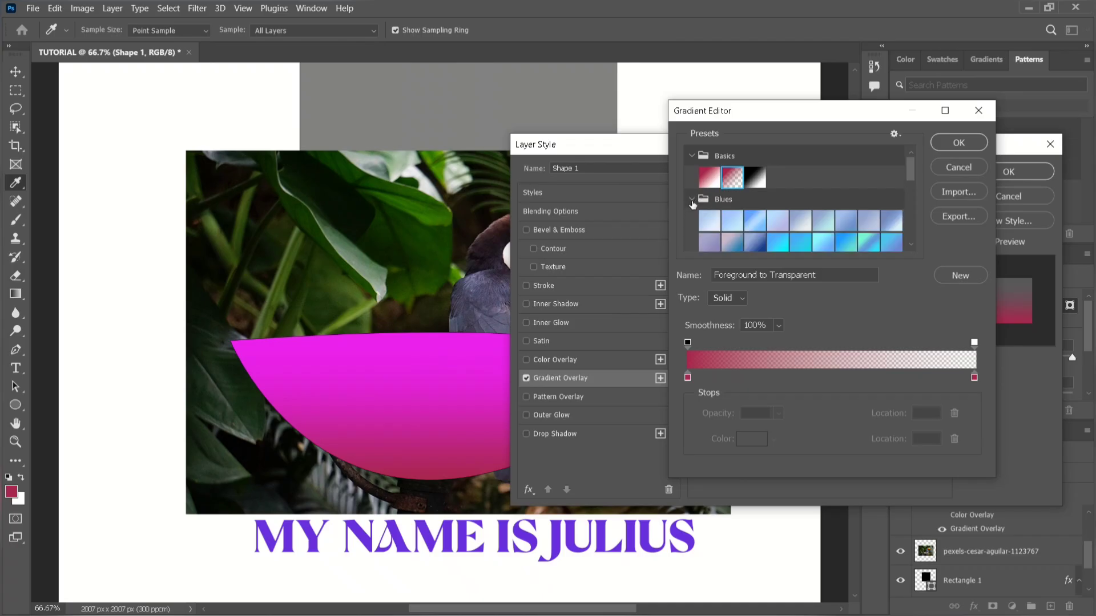
pyautogui.click(725, 221)
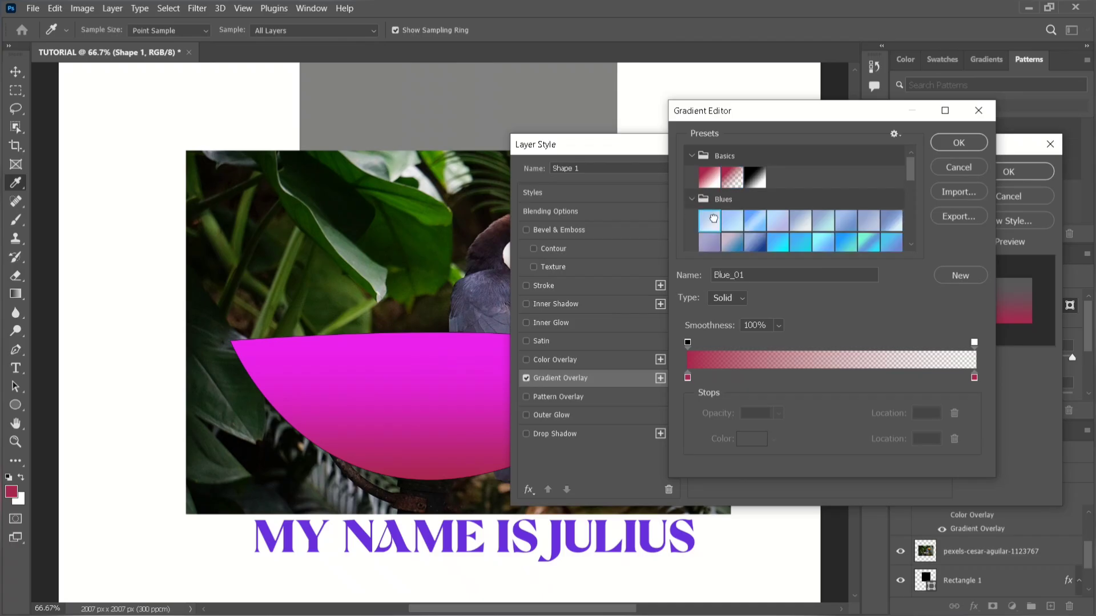
pyautogui.click(748, 243)
pyautogui.click(798, 244)
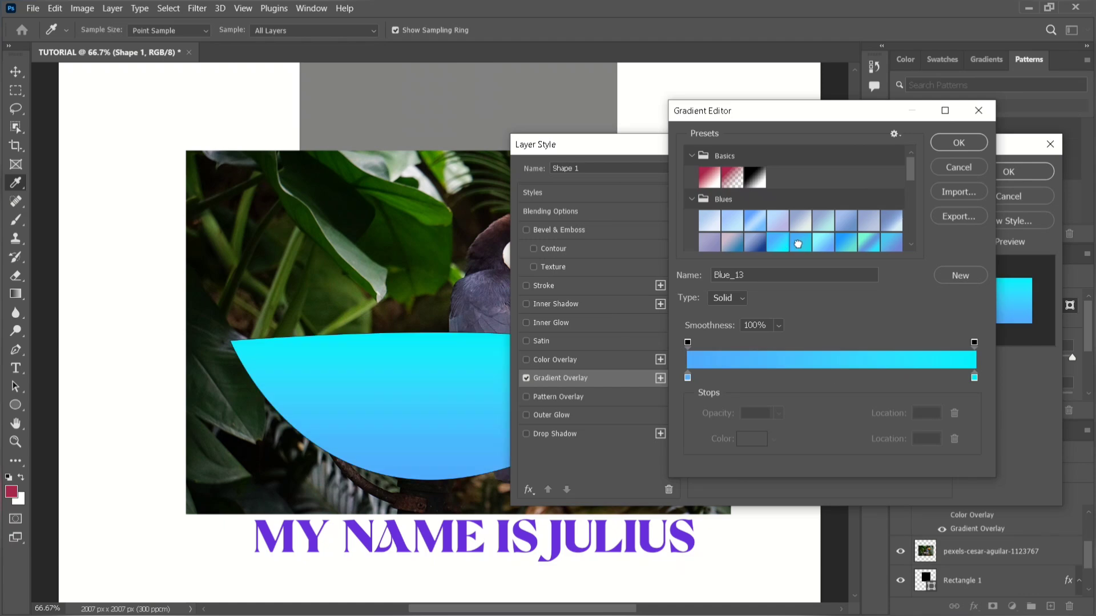
pyautogui.click(785, 240)
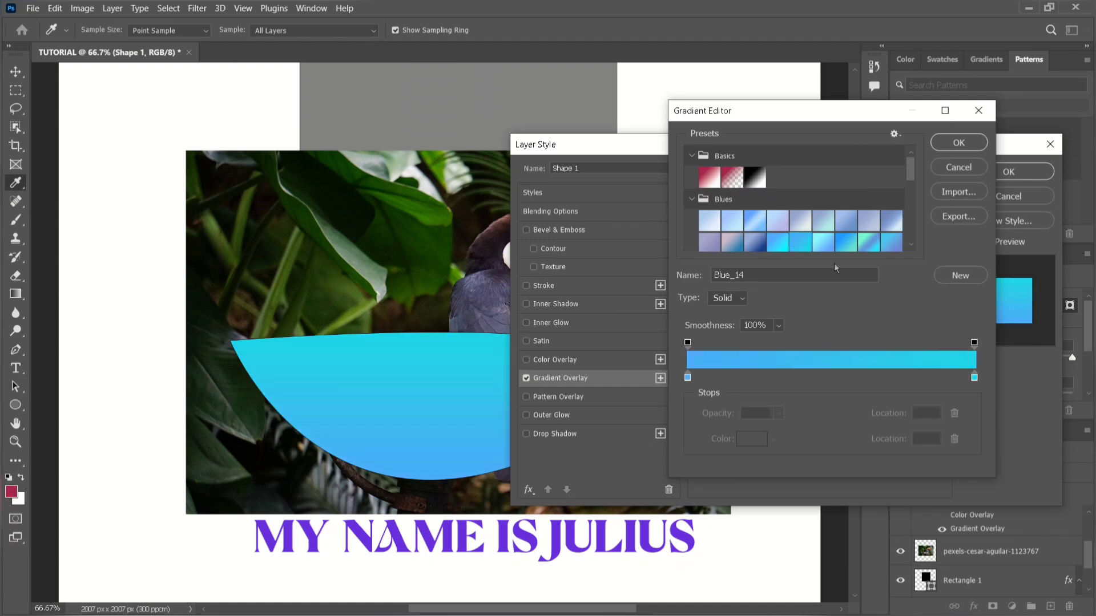
pyautogui.click(837, 244)
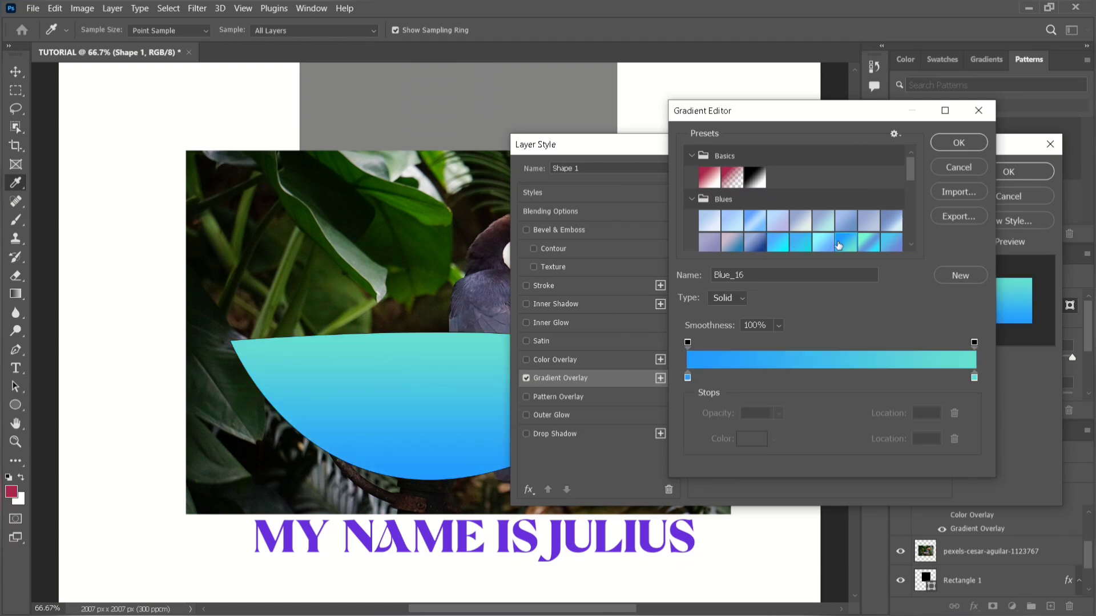
# Change the gradient's starting color stop at location 0 to hot pink (fb016b).
pyautogui.click(688, 378)
pyautogui.doubleClick(688, 378)
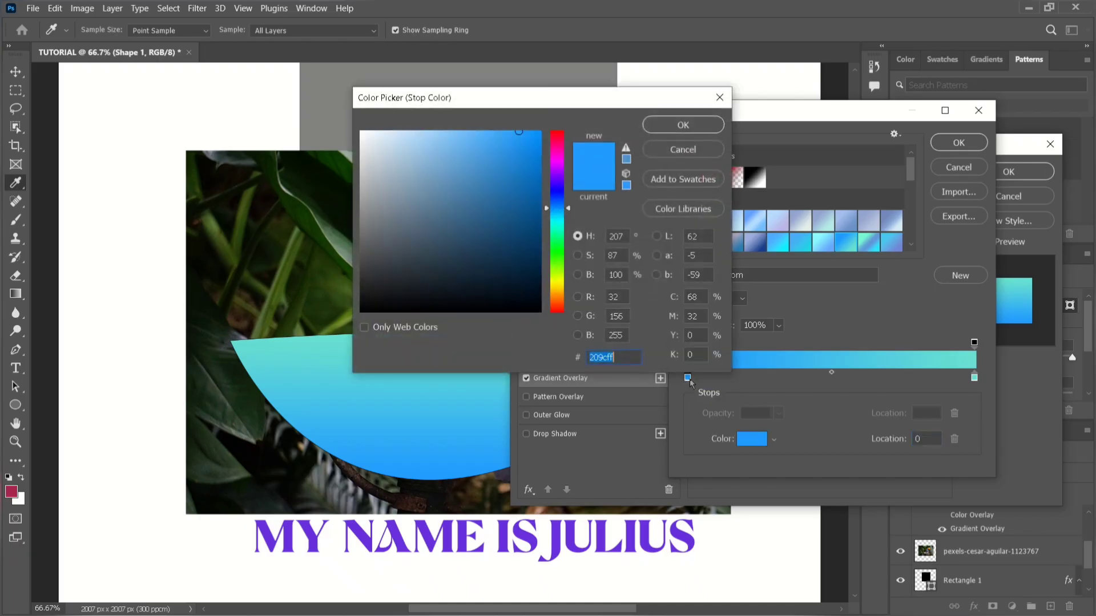
pyautogui.click(720, 97)
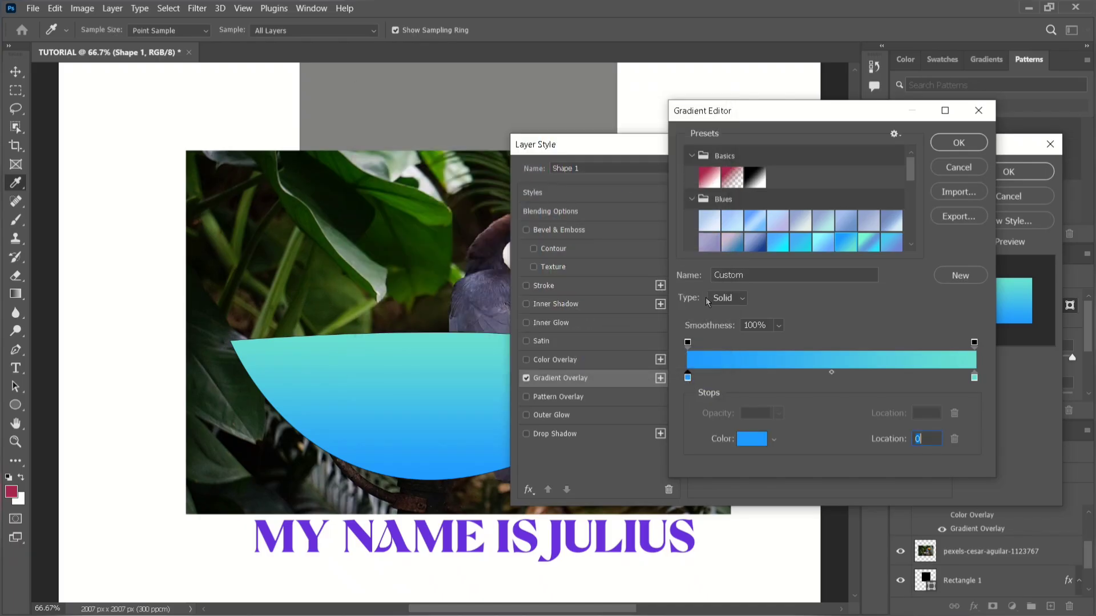
pyautogui.doubleClick(687, 378)
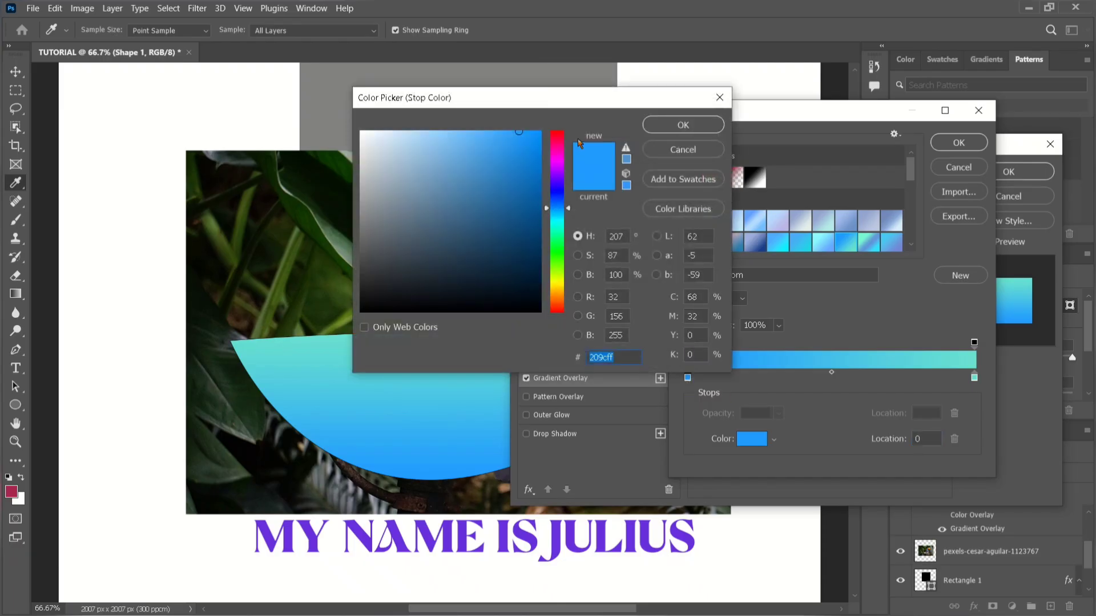
pyautogui.click(539, 134)
pyautogui.click(556, 136)
pyautogui.click(557, 148)
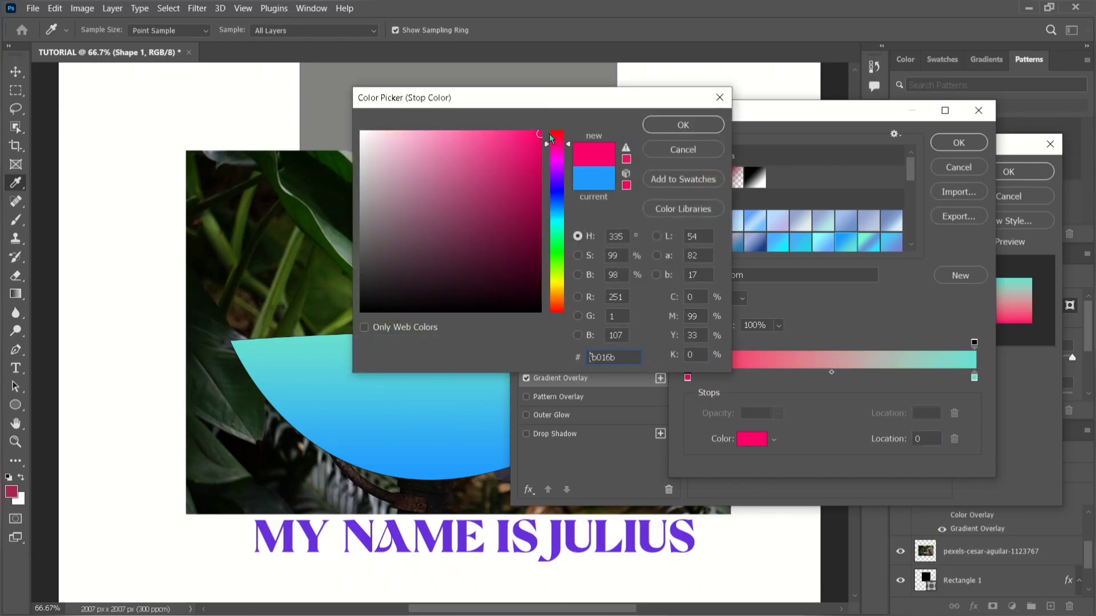
pyautogui.click(684, 125)
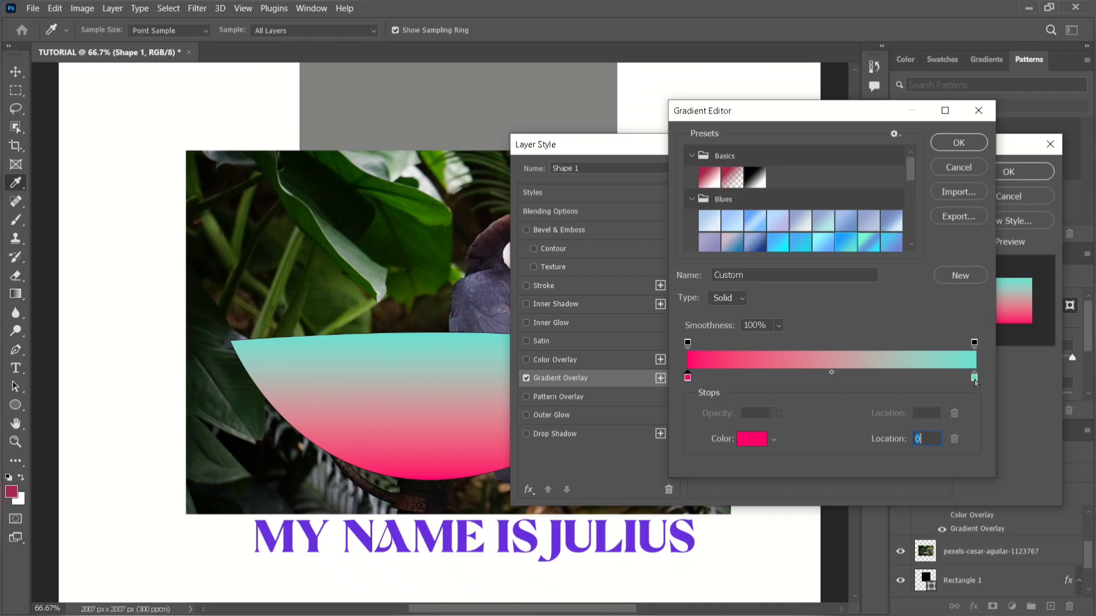
# Change the gradient's ending color stop at location 100 to light green (8de068).
pyautogui.doubleClick(974, 378)
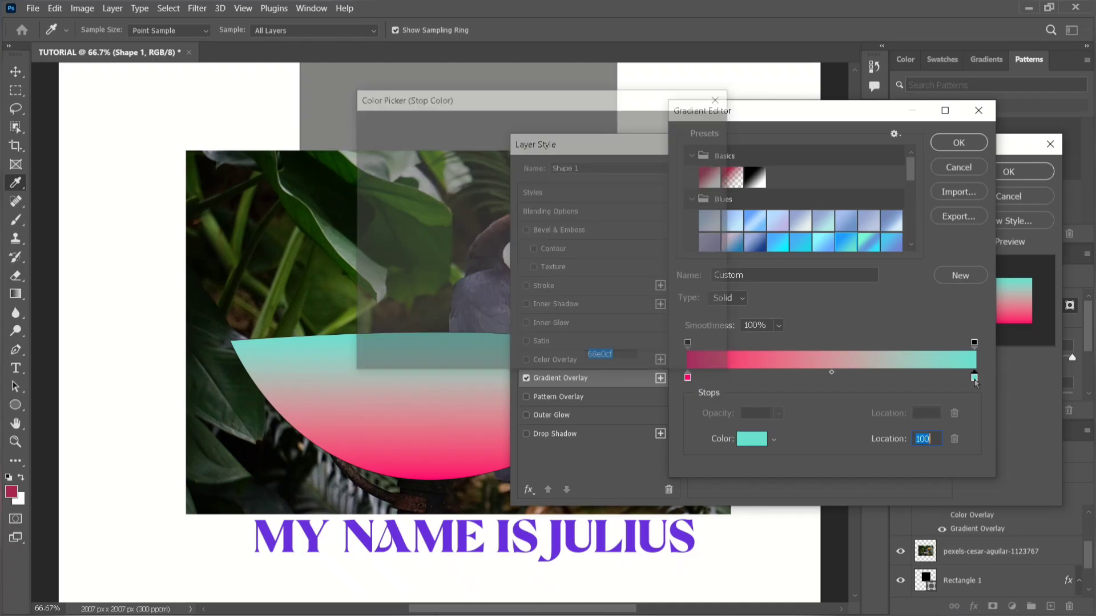
pyautogui.moveTo(556, 252)
pyautogui.mouseDown()
pyautogui.moveTo(560, 230)
pyautogui.moveTo(561, 267)
pyautogui.mouseUp()
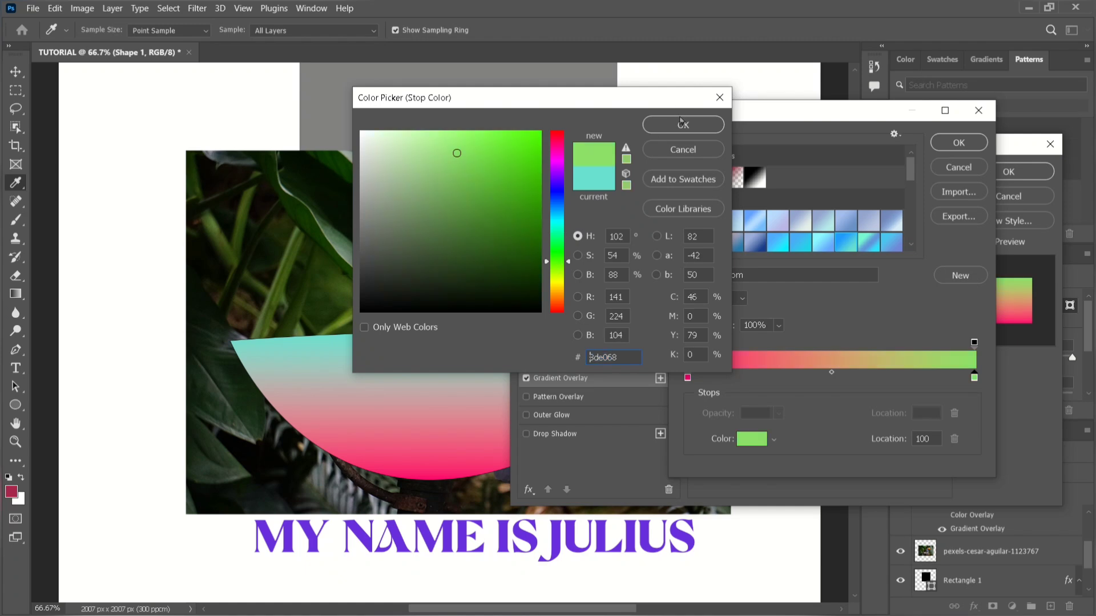
pyautogui.click(680, 128)
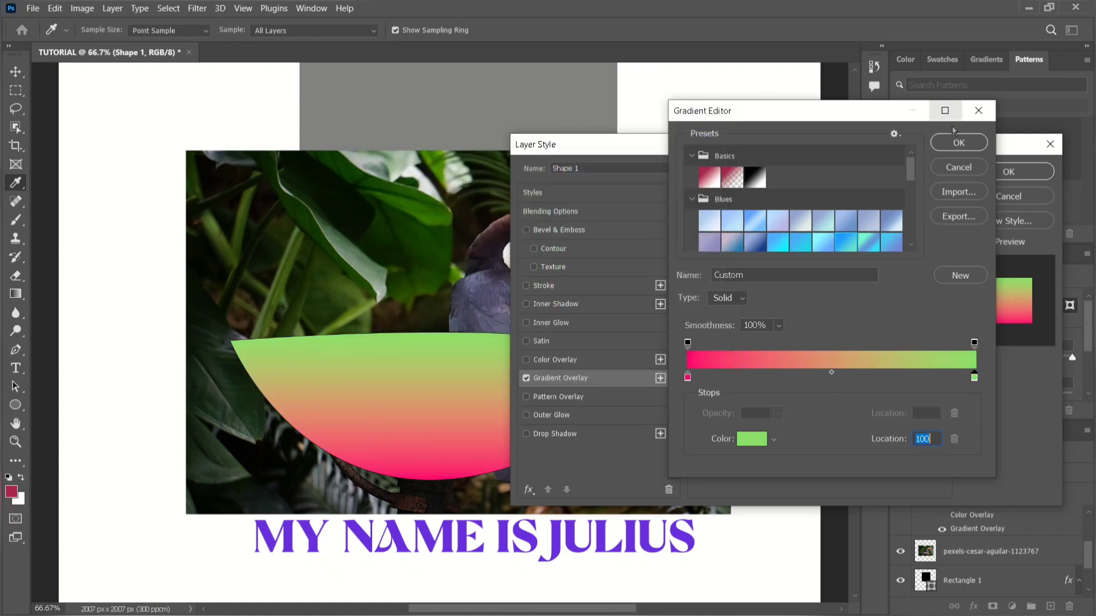
# Accept the custom pink-to-green gradient and set the gradient overlay's angle to 50° and scale to 110%.
pyautogui.click(958, 144)
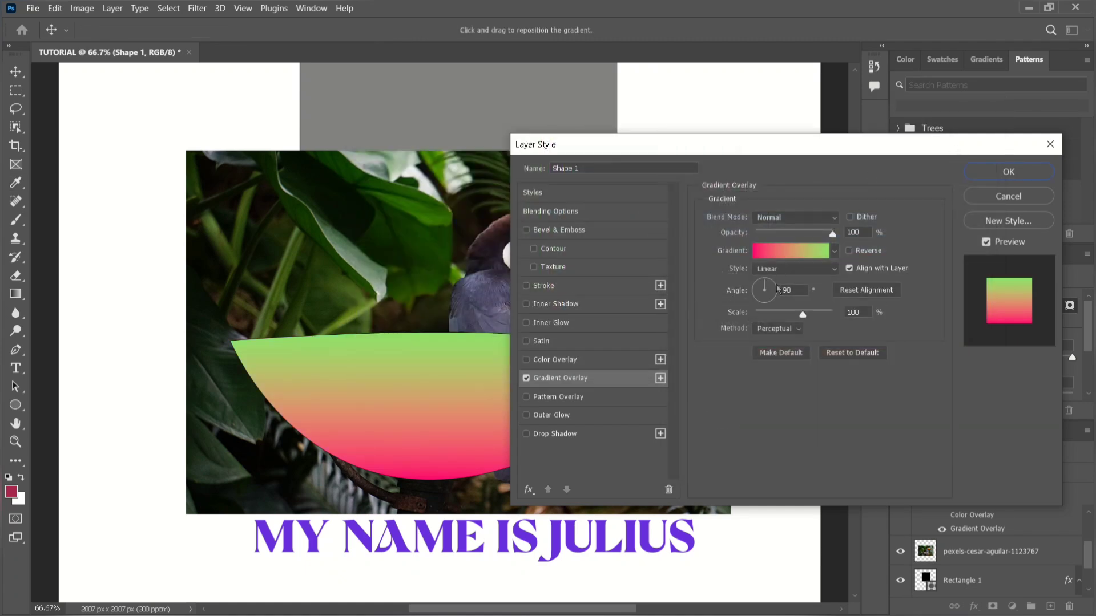
pyautogui.moveTo(776, 294); pyautogui.dragTo(764, 285)
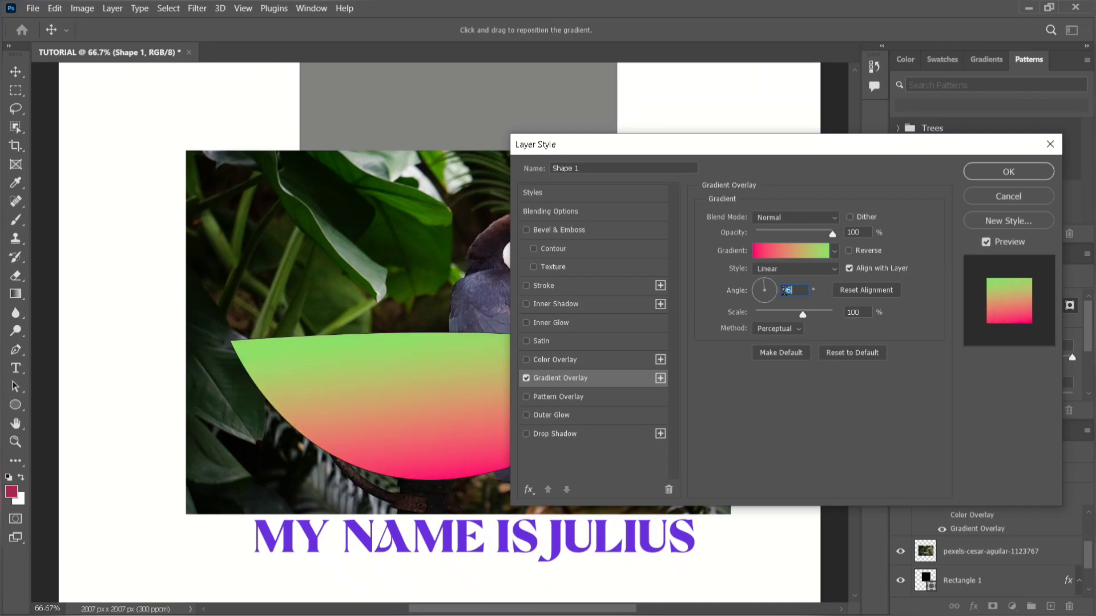
pyautogui.write('30')
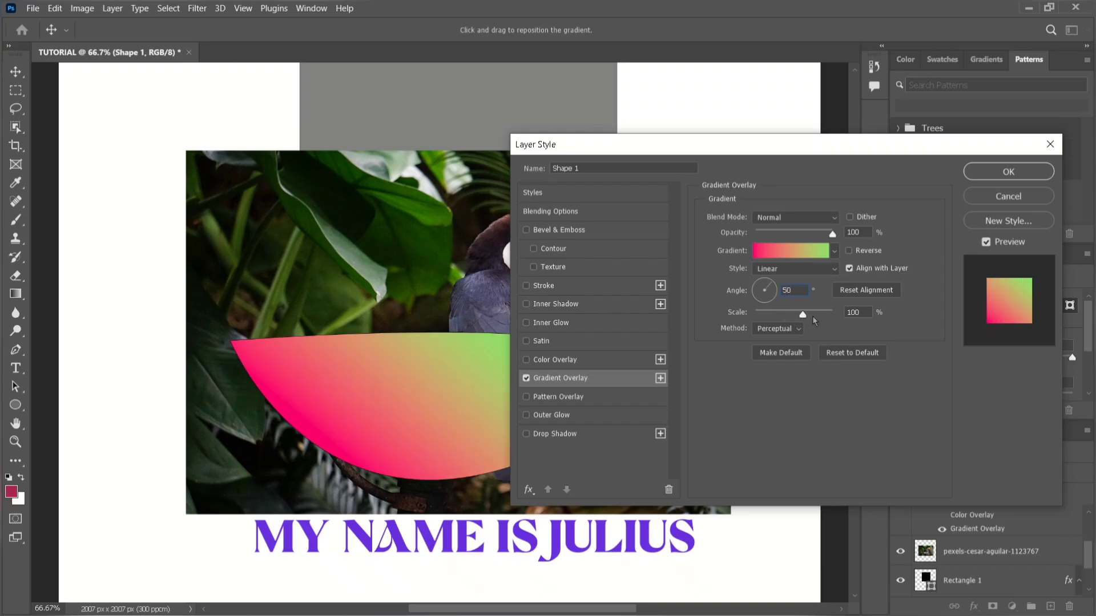
pyautogui.moveTo(798, 314); pyautogui.dragTo(810, 320)
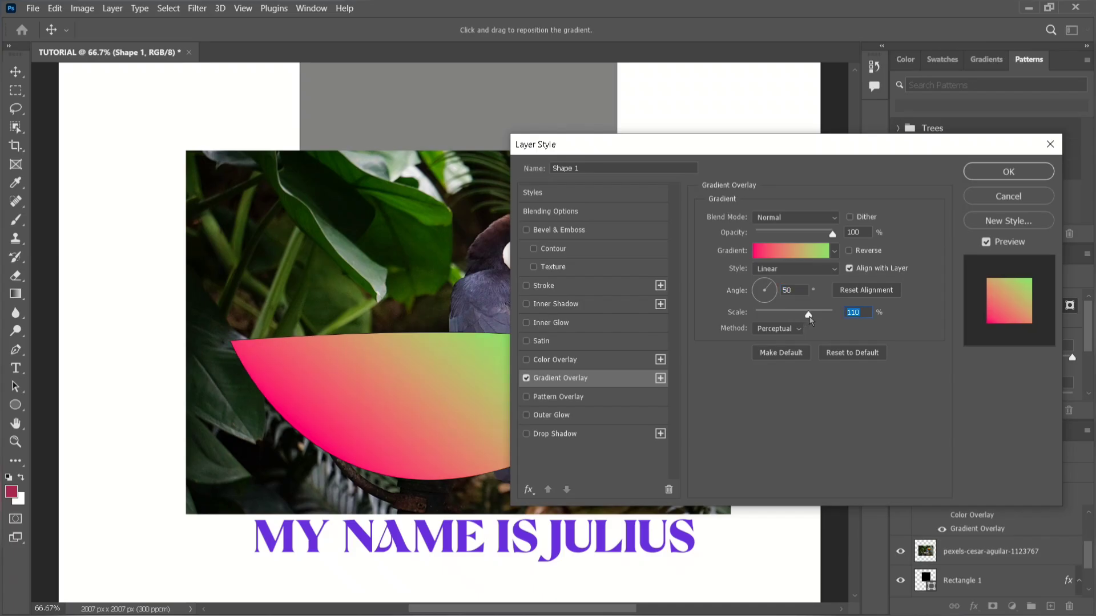
# Try reversing the direction of the gradient overlay.
pyautogui.click(849, 251)
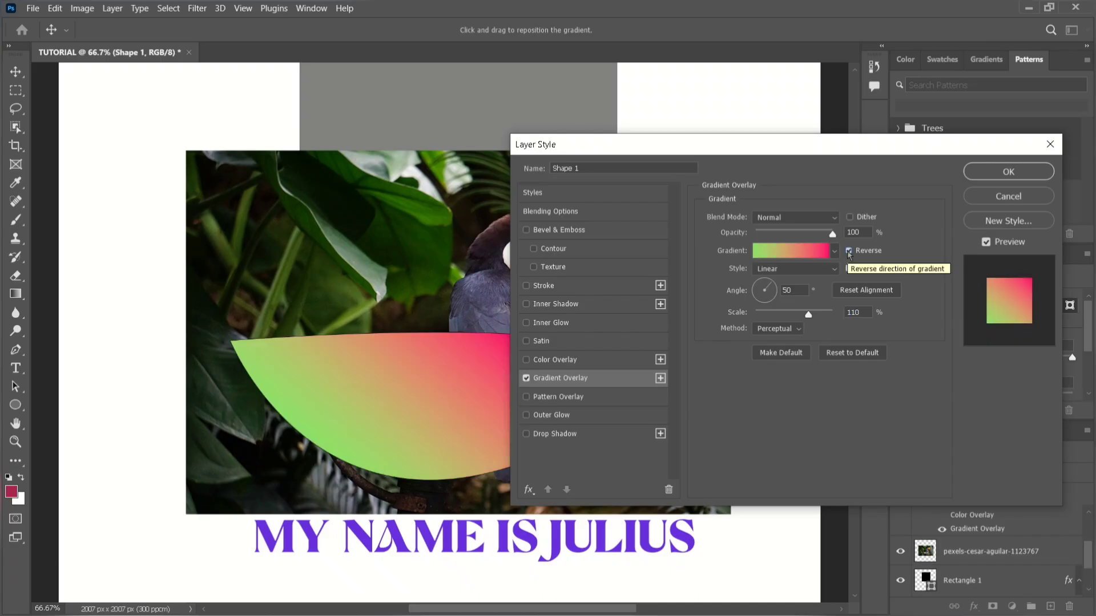
pyautogui.click(849, 251)
pyautogui.click(849, 251)
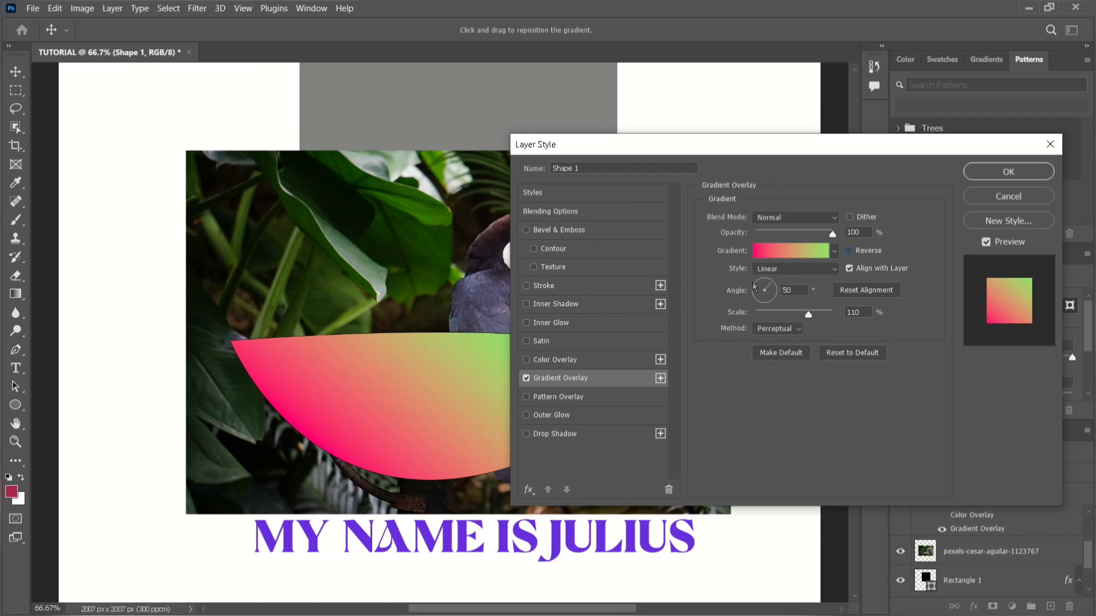
# Add a pattern overlay to Shape 1 using the yellow trees pattern from the Trees group, and turn off the gradient overlay.
pyautogui.click(574, 399)
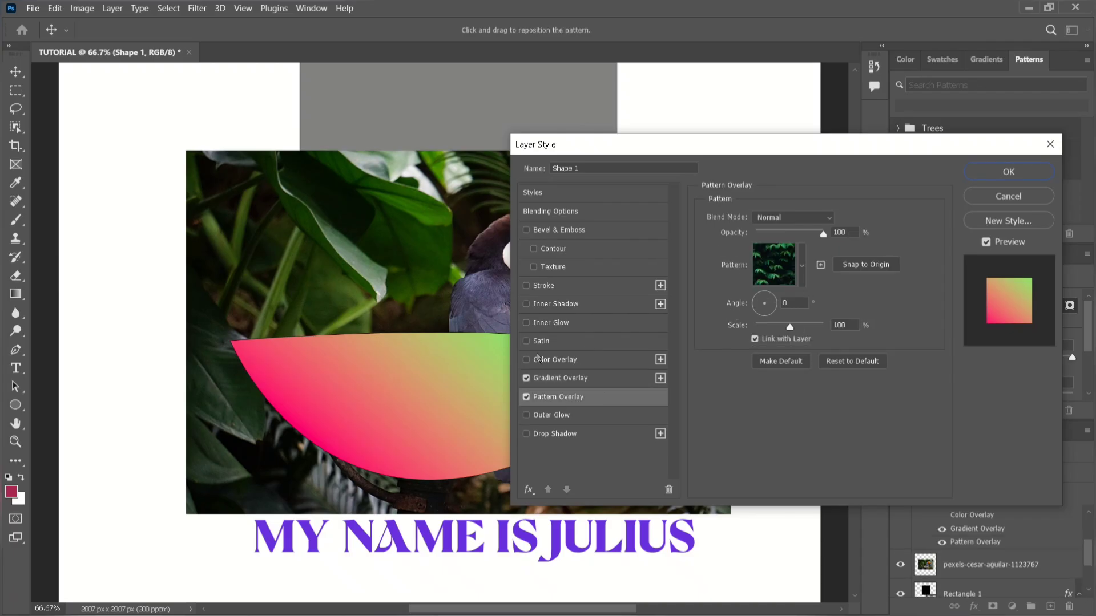
pyautogui.click(527, 397)
pyautogui.click(527, 398)
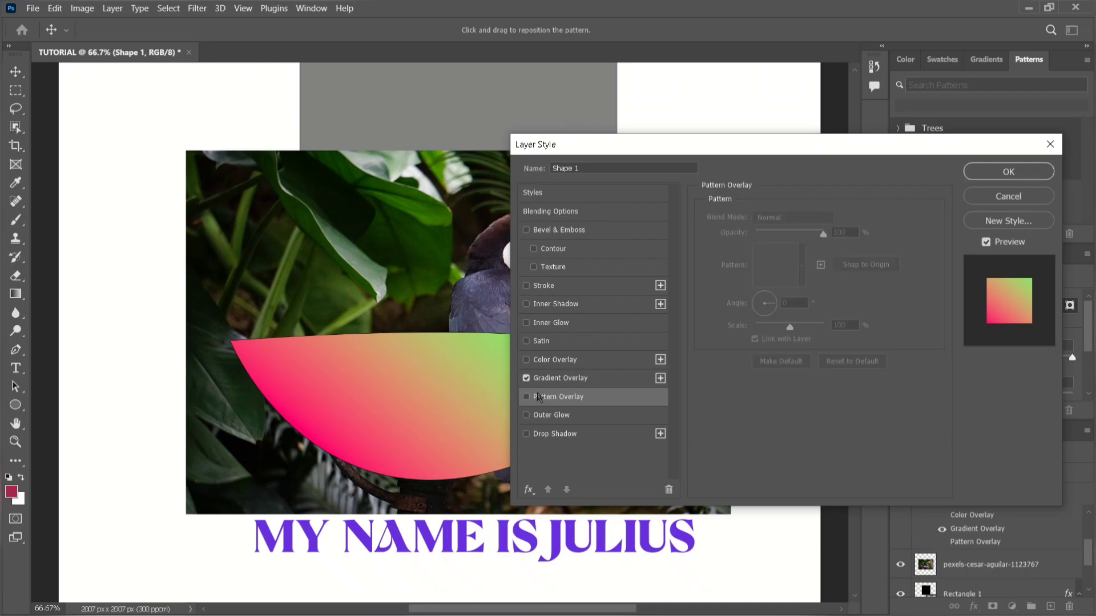
pyautogui.click(533, 398)
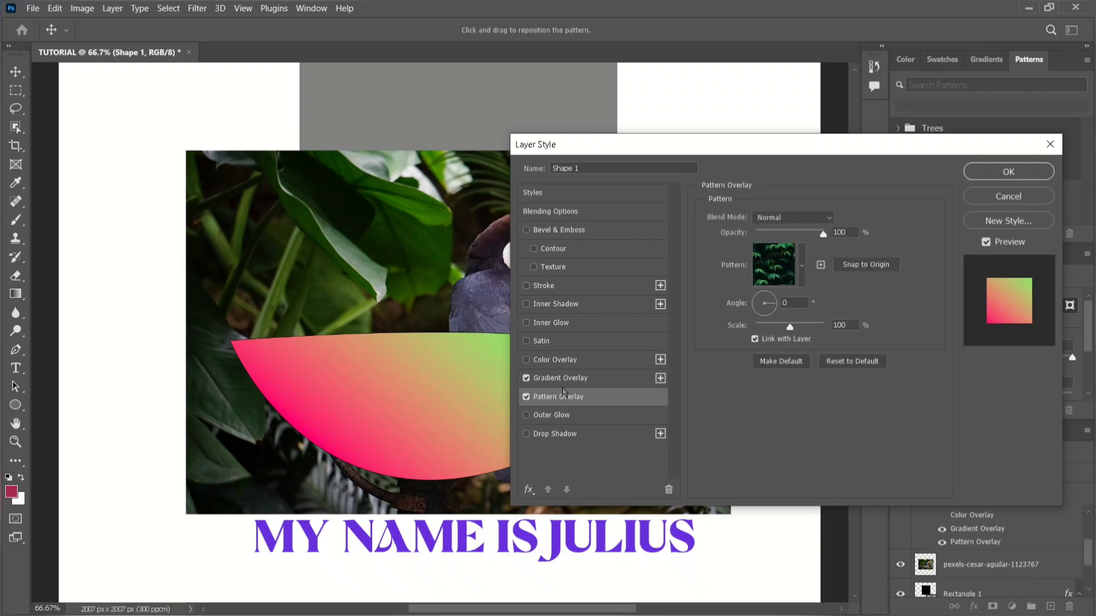
pyautogui.click(801, 266)
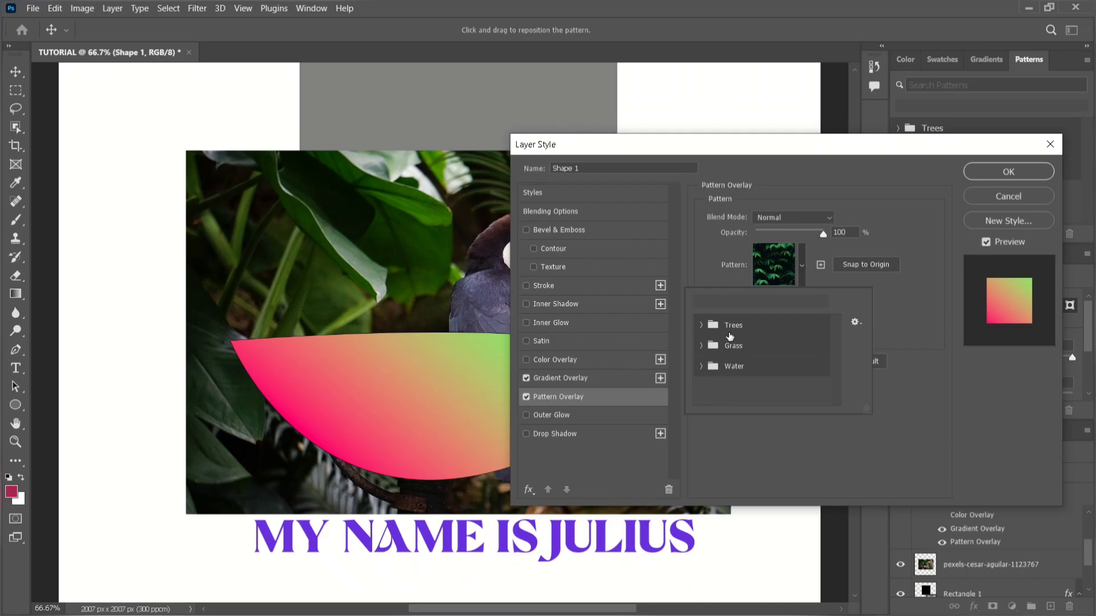
pyautogui.click(699, 326)
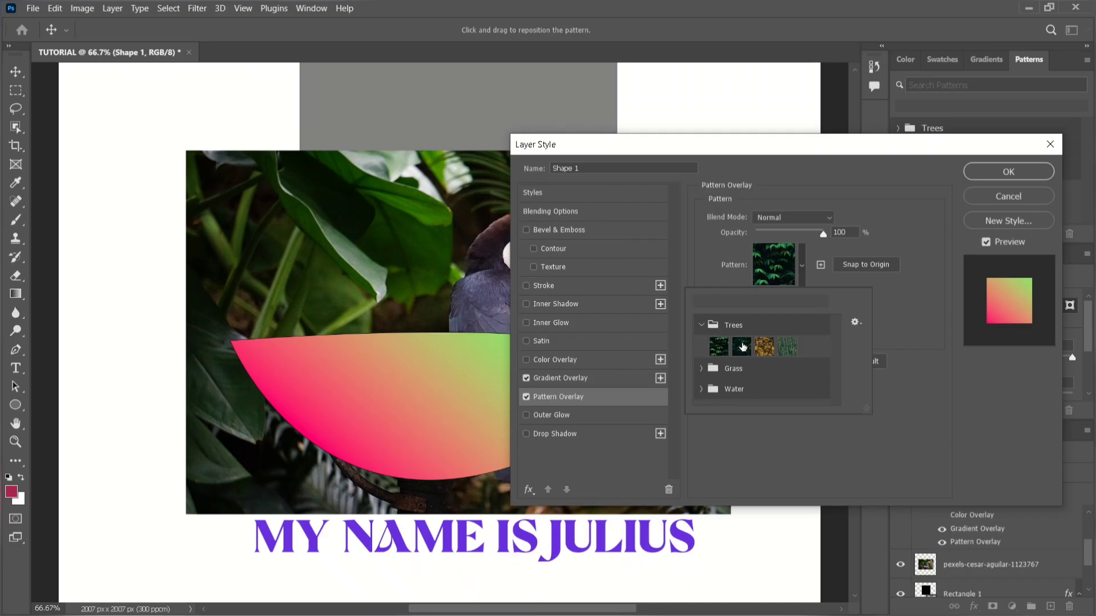
pyautogui.click(759, 351)
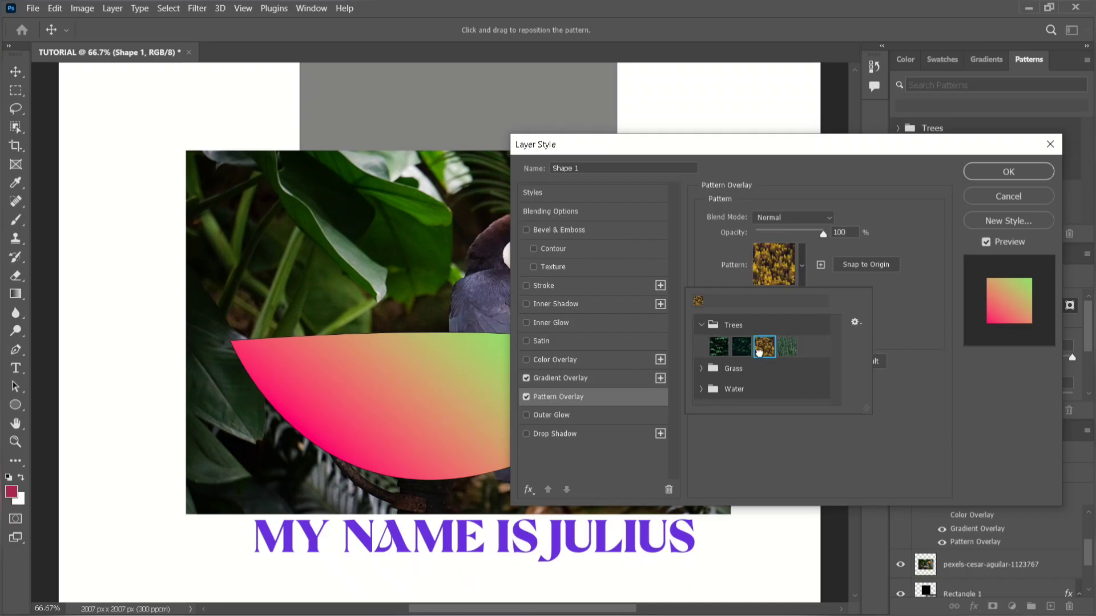
pyautogui.click(701, 269)
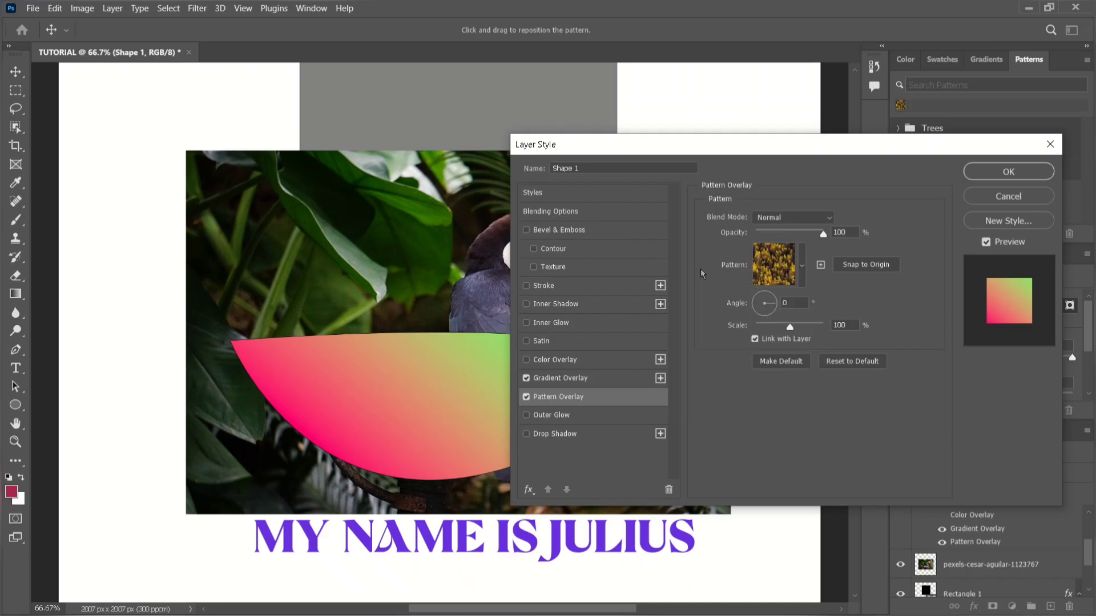
pyautogui.click(526, 378)
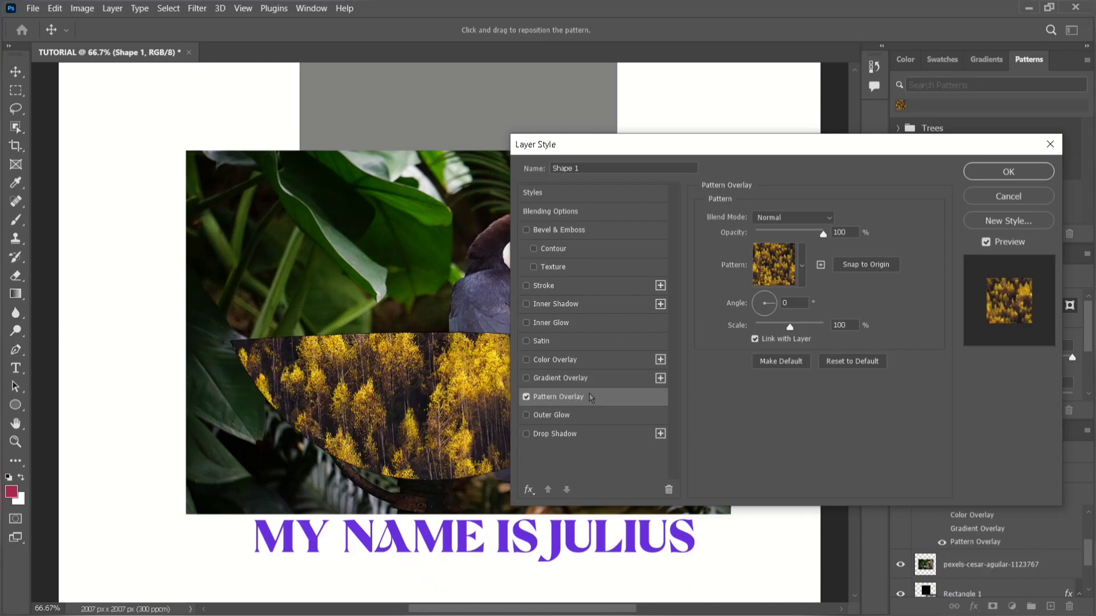
# Change the overlay pattern to the light green forest pattern, the last one in the Trees group.
pyautogui.click(762, 276)
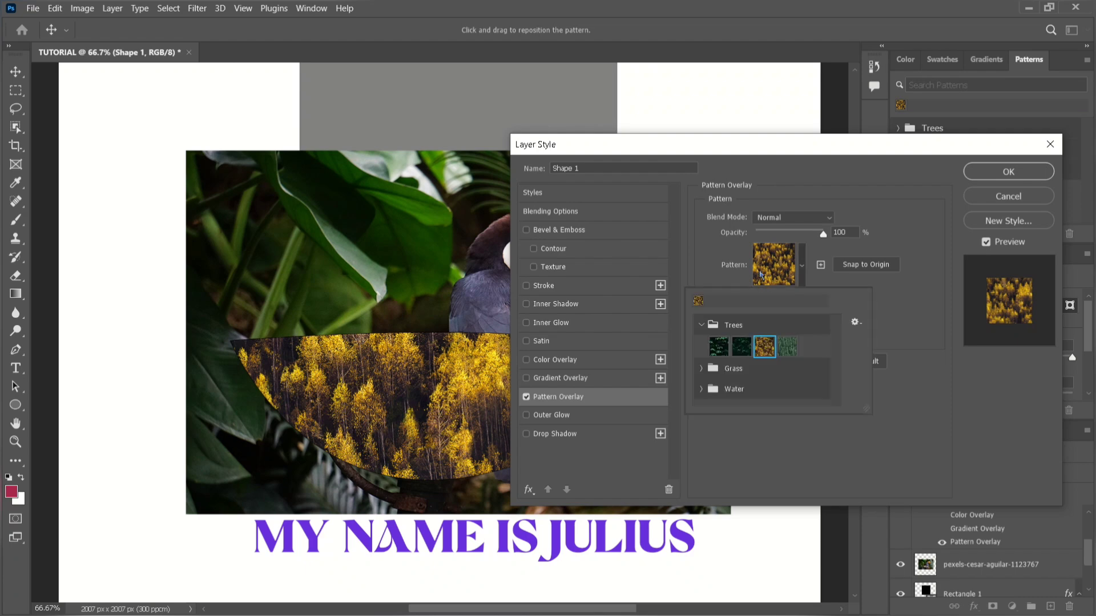
pyautogui.click(787, 345)
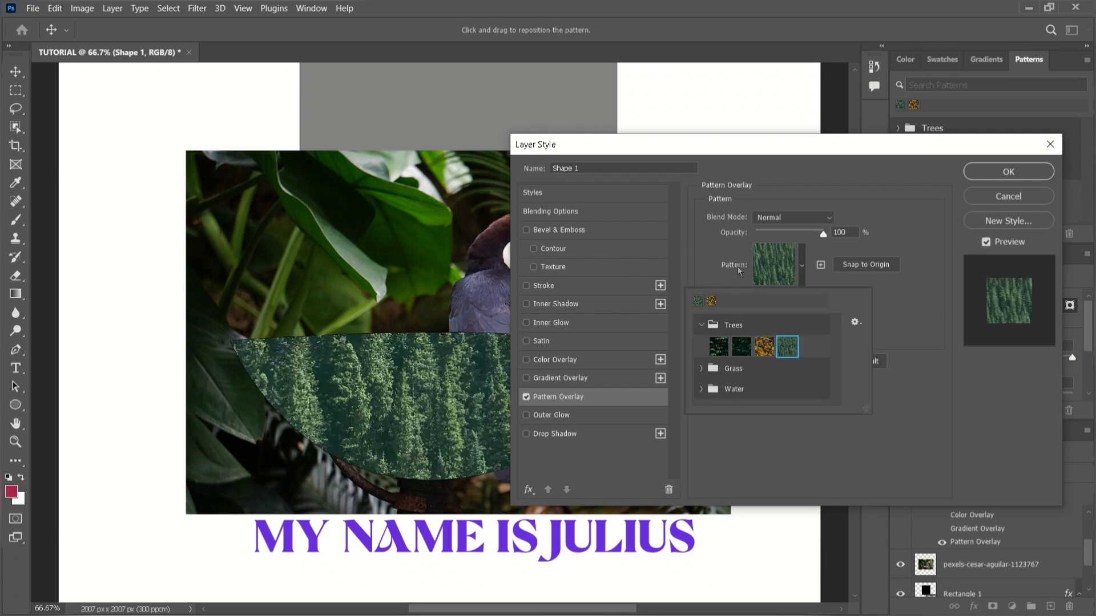
pyautogui.click(703, 284)
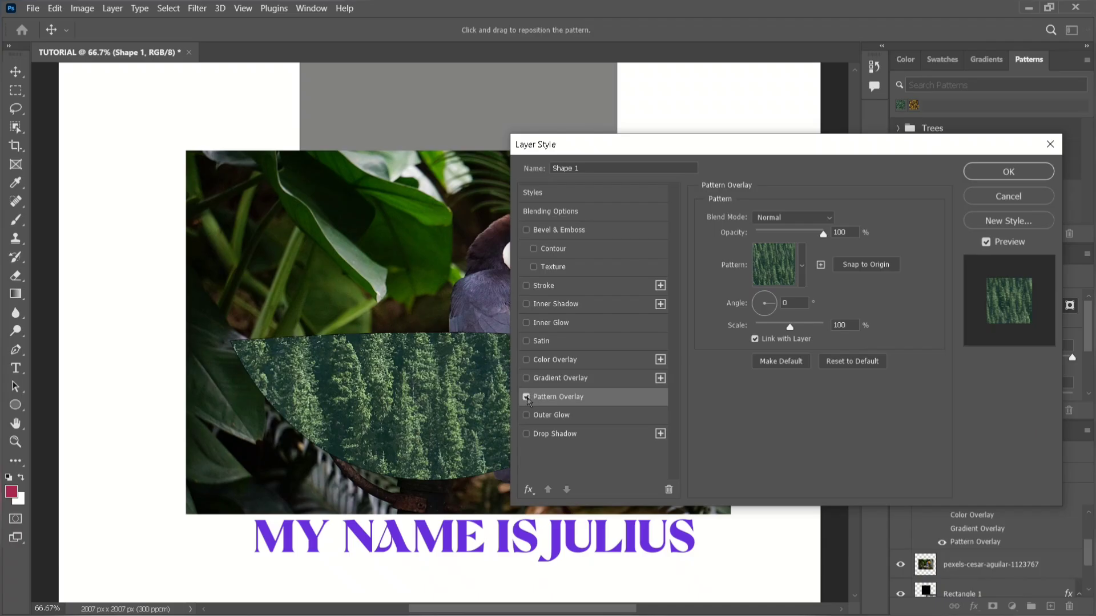
# Turn the gradient overlay back on and compare it with the pattern and color overlays, leaving only the gradient overlay enabled.
pyautogui.click(526, 398)
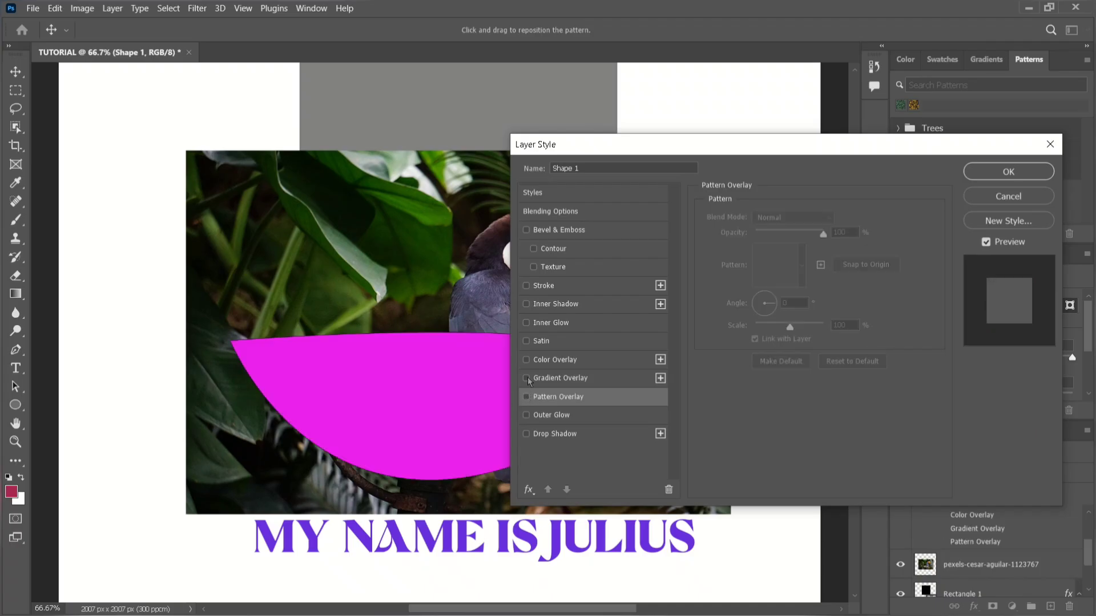
pyautogui.click(526, 378)
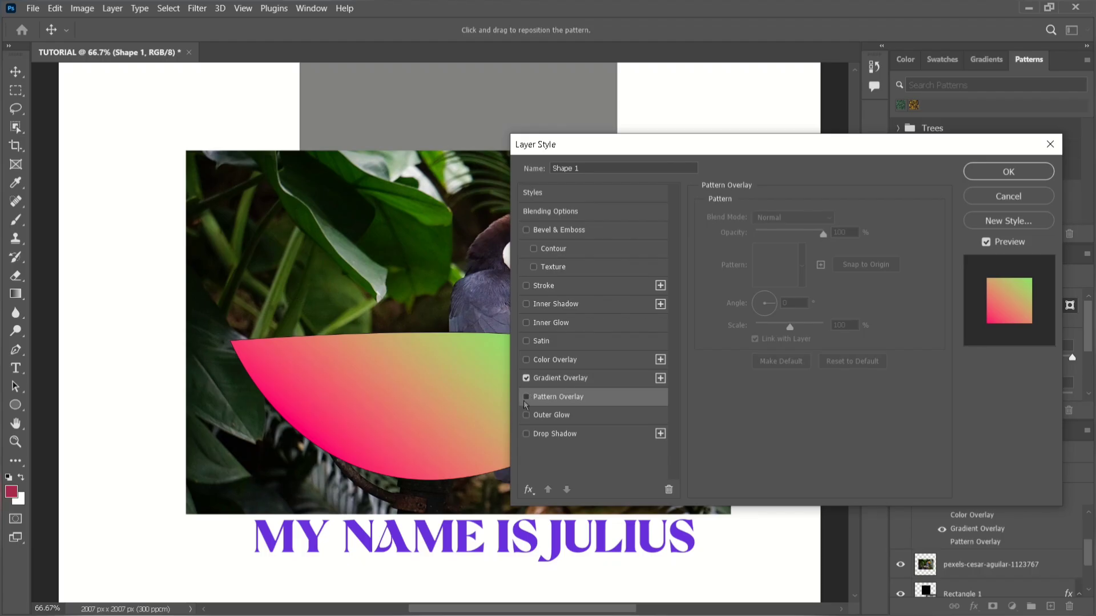
pyautogui.click(526, 398)
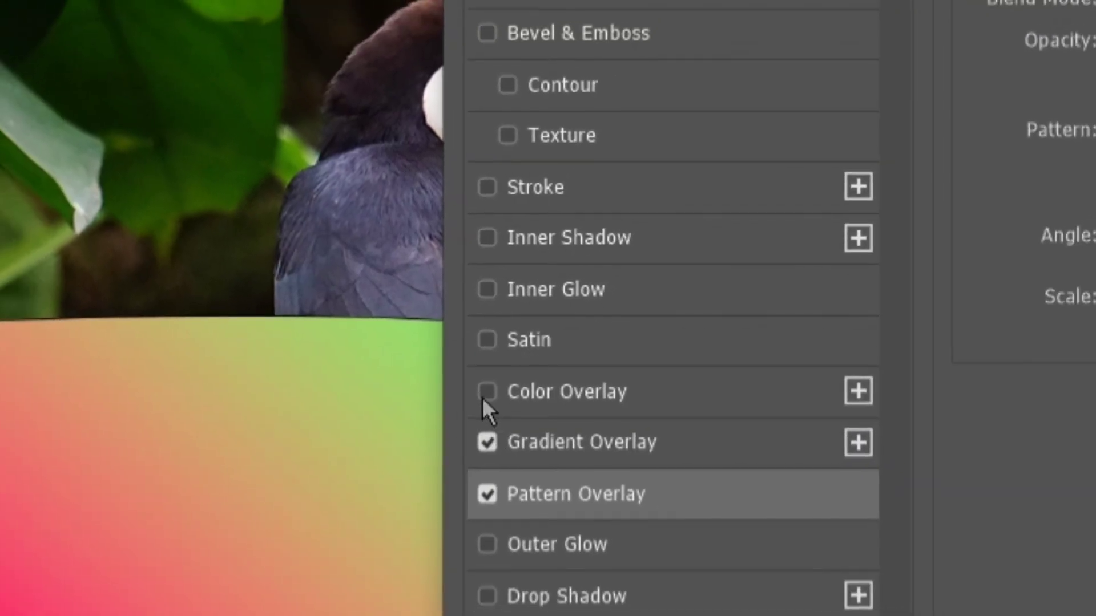
pyautogui.click(486, 393)
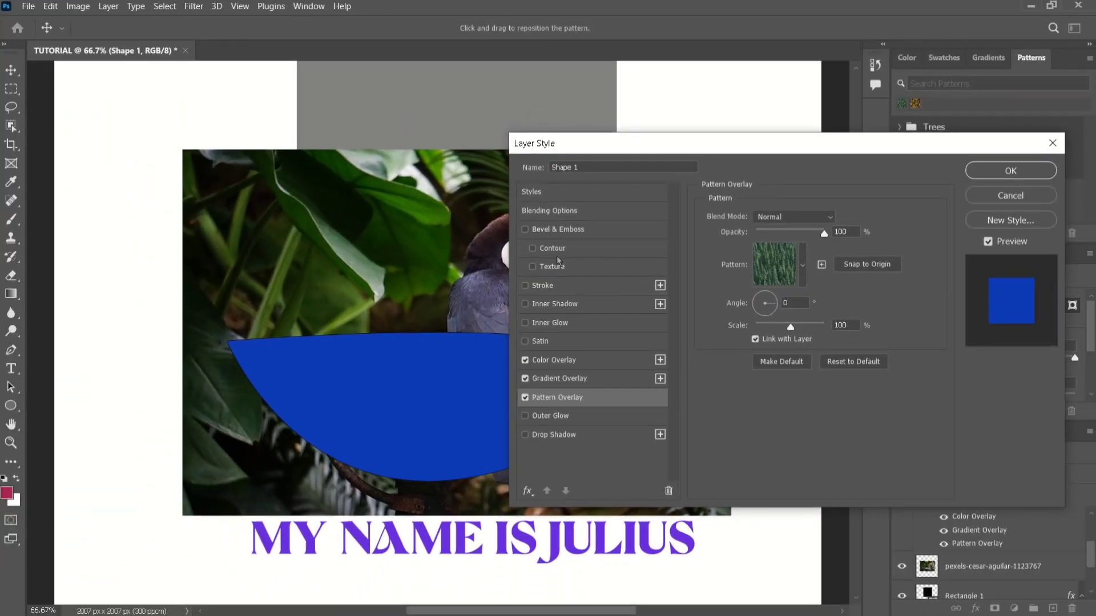
pyautogui.click(525, 360)
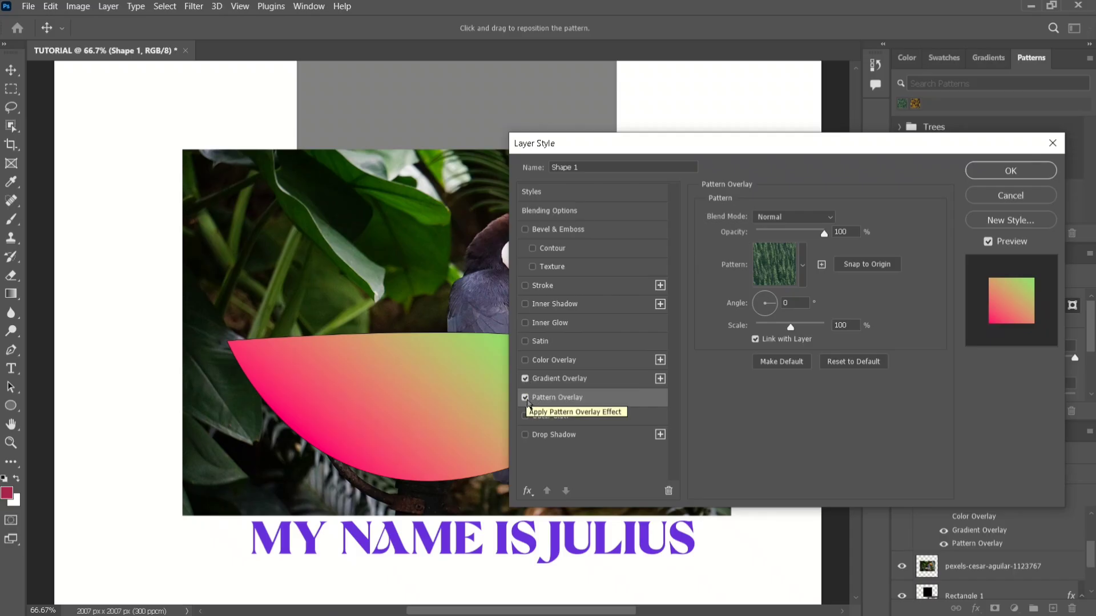
pyautogui.click(525, 398)
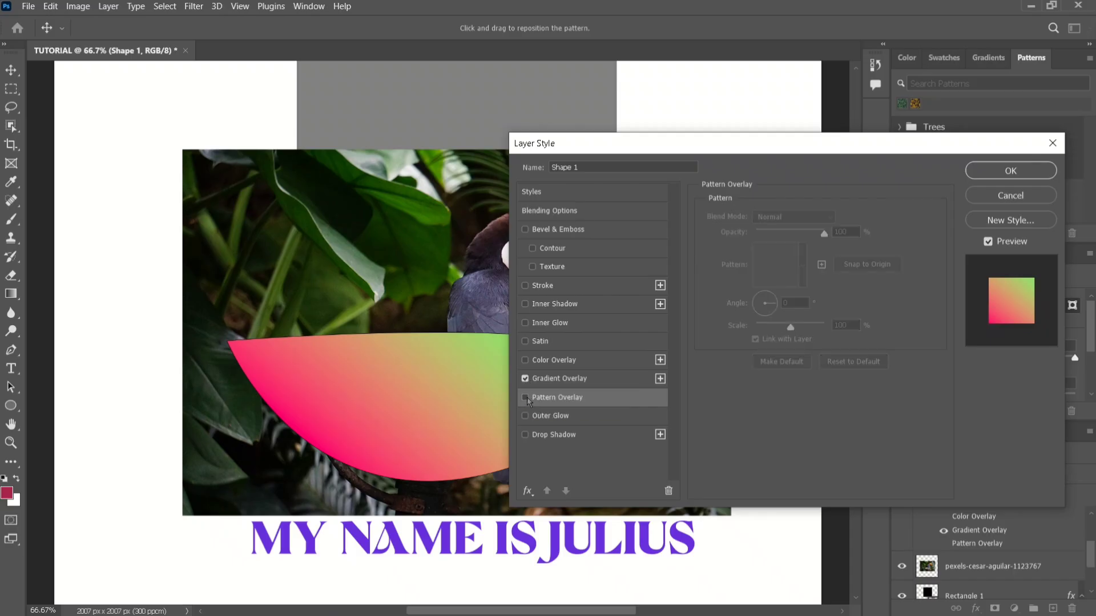
# Add an outer glow to Shape 1 with a size of 204 px and a spread of 14%.
pyautogui.click(555, 417)
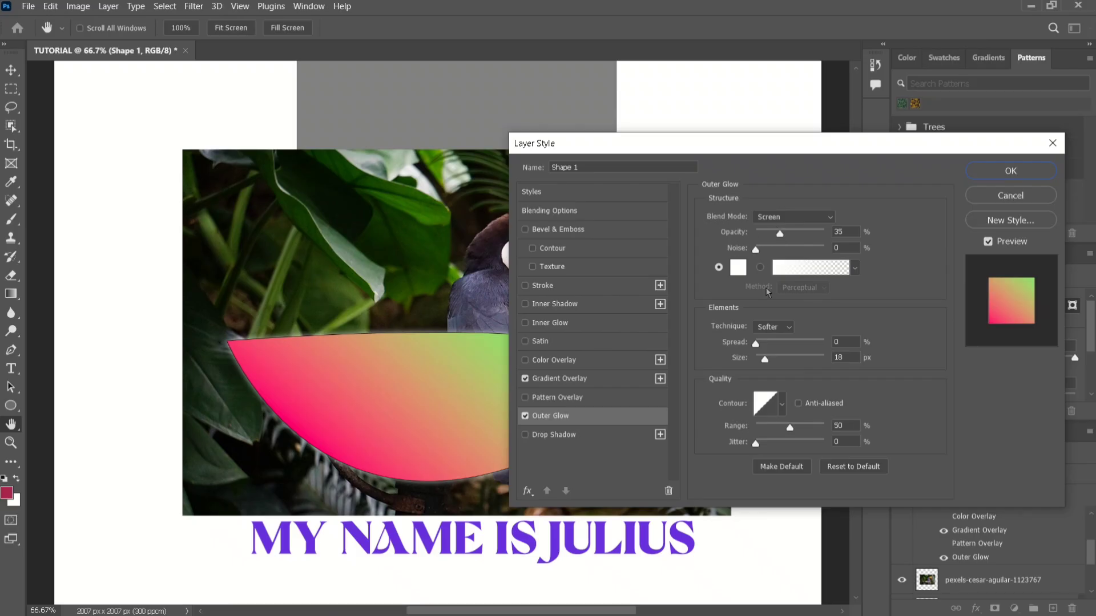
pyautogui.moveTo(767, 362); pyautogui.dragTo(814, 365)
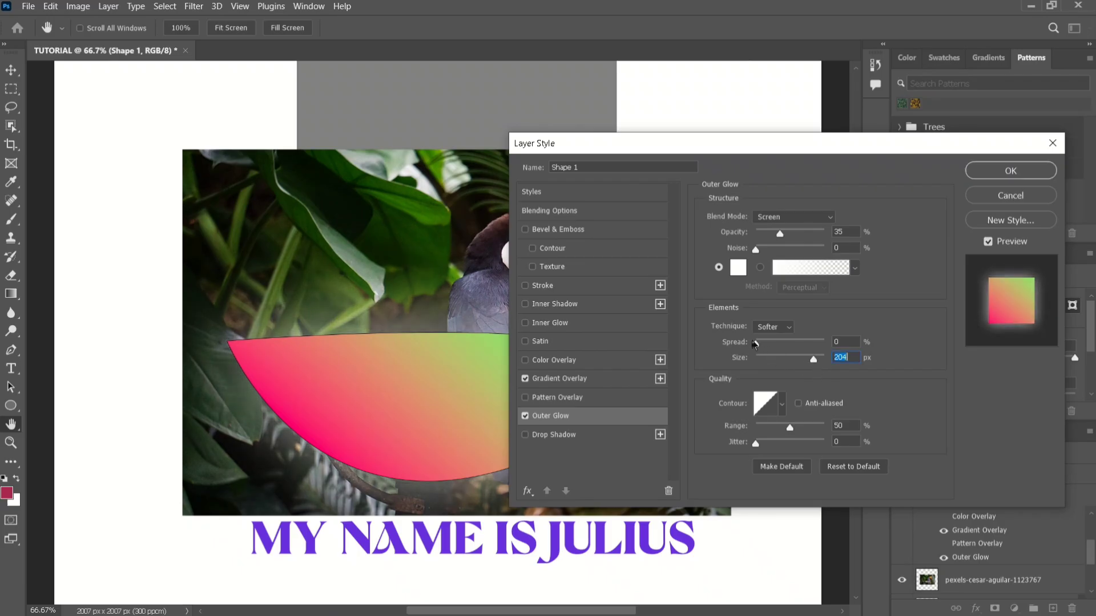
pyautogui.moveTo(755, 344); pyautogui.dragTo(790, 350)
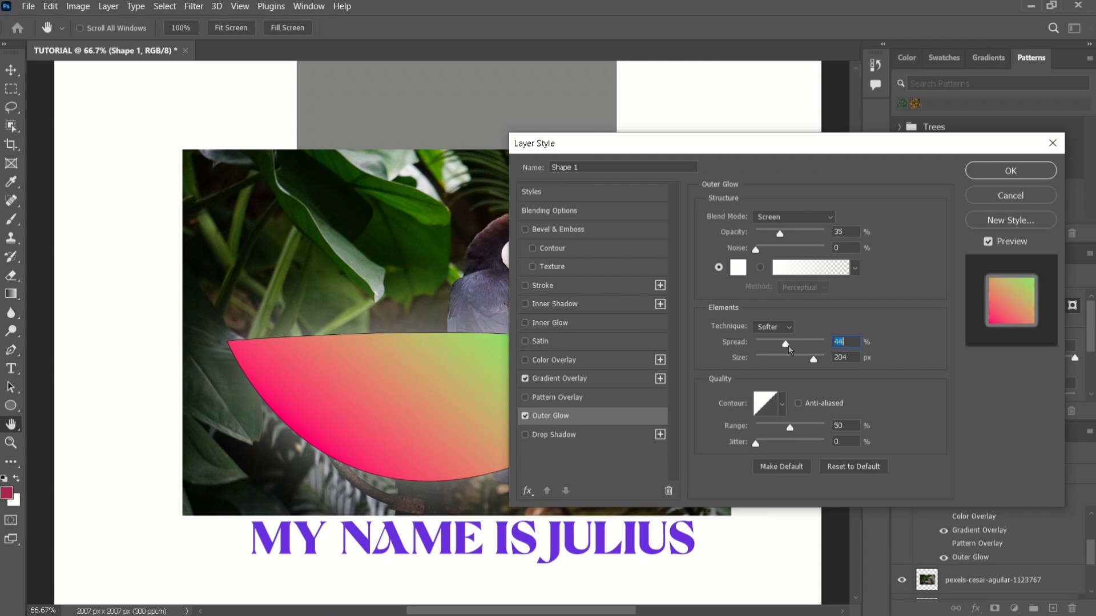
pyautogui.click(797, 344)
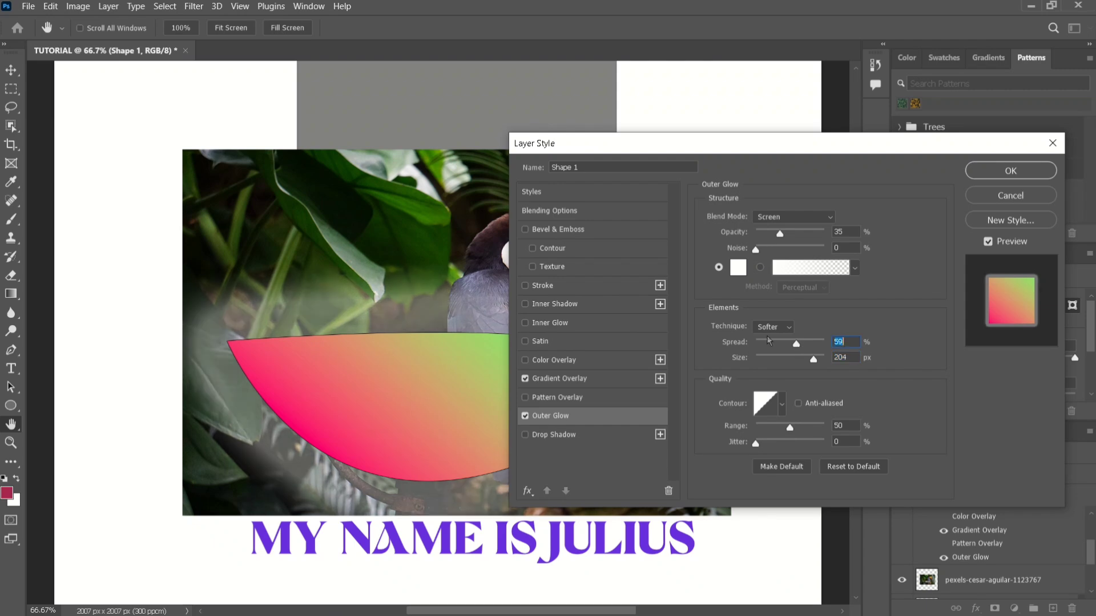
pyautogui.moveTo(767, 341); pyautogui.dragTo(769, 345)
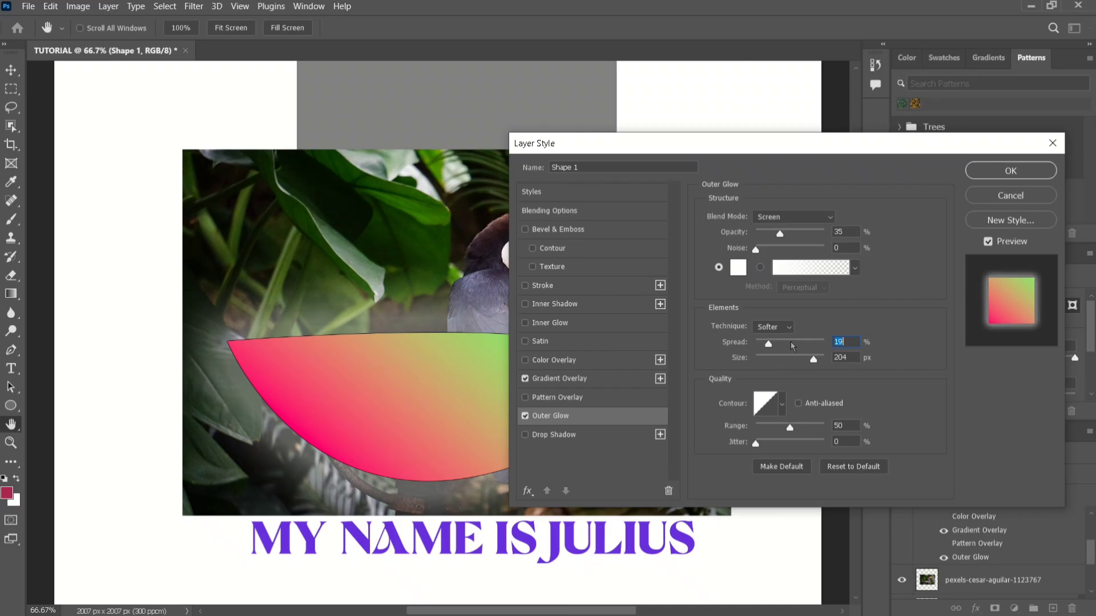
pyautogui.click(790, 343)
pyautogui.click(776, 343)
pyautogui.click(766, 343)
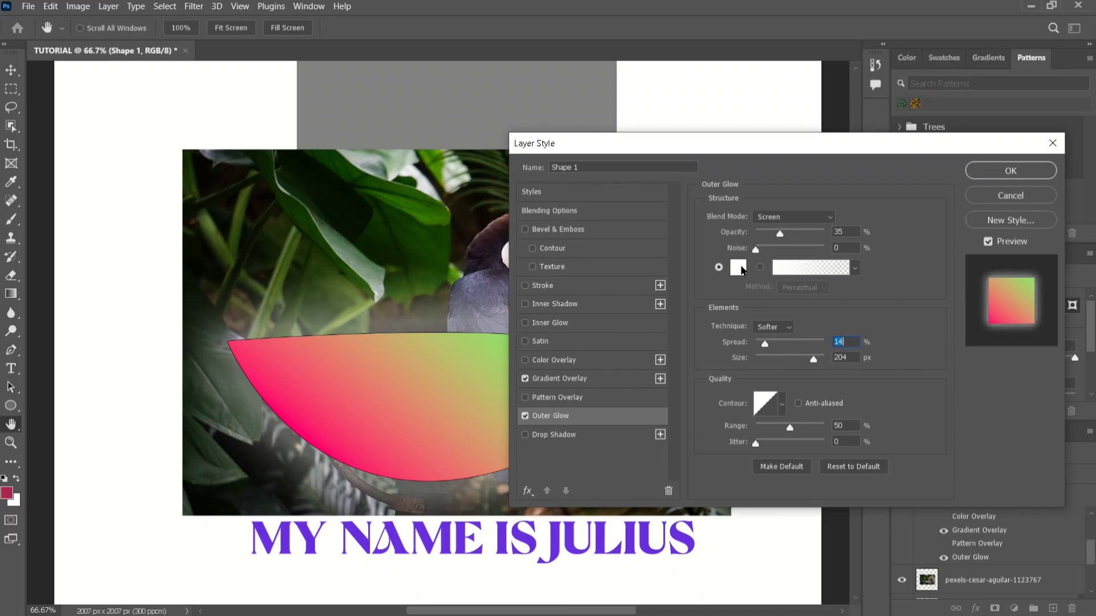
# Change the outer glow color to red (d51818).
pyautogui.click(742, 271)
pyautogui.click(519, 160)
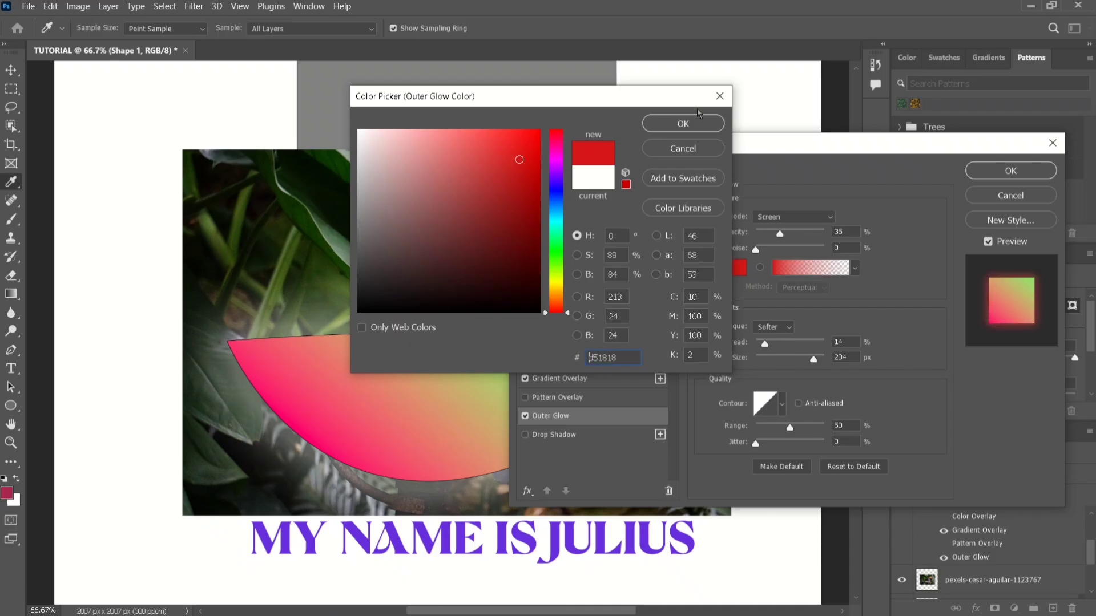
pyautogui.click(685, 125)
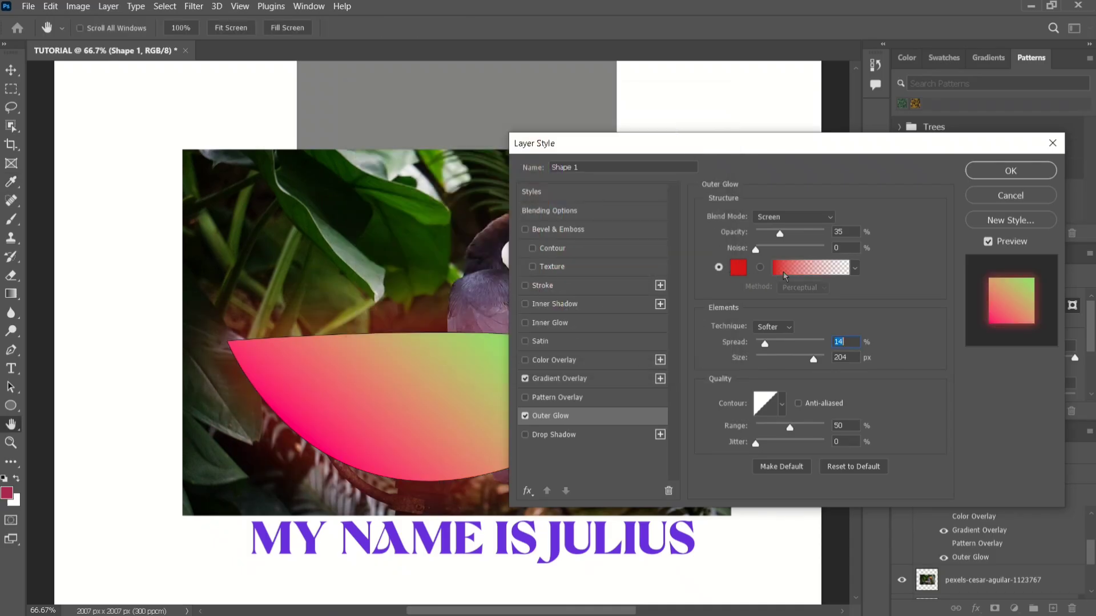
# Replace the outer glow with a drop shadow at 44% opacity, 31 px distance, 13% spread and 155 px size.
pyautogui.click(546, 435)
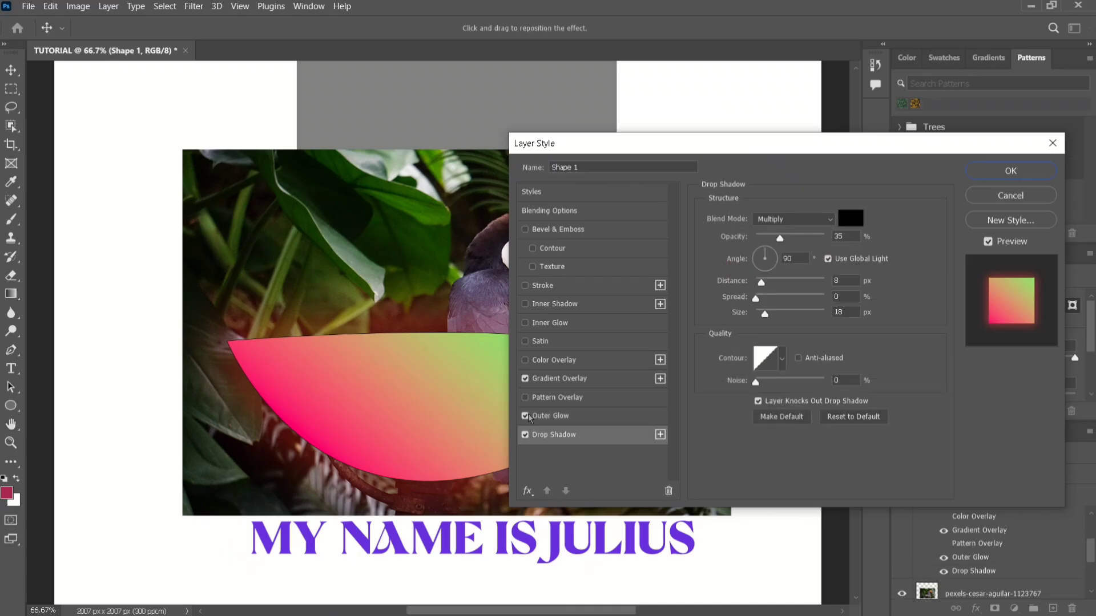
pyautogui.click(525, 416)
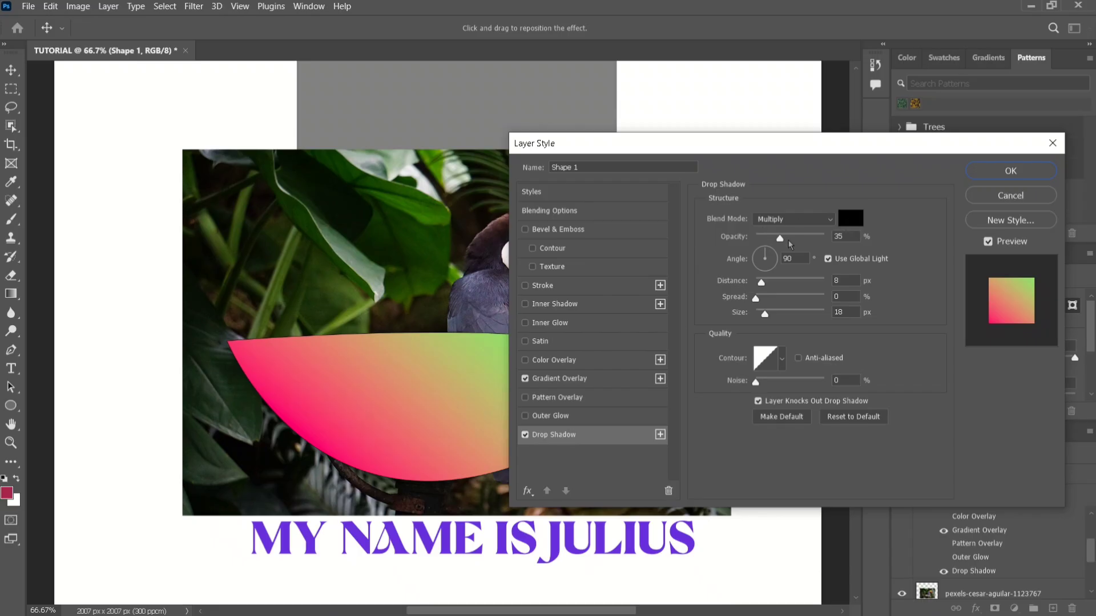
pyautogui.moveTo(786, 240)
pyautogui.mouseDown()
pyautogui.moveTo(777, 240)
pyautogui.moveTo(786, 242)
pyautogui.mouseUp()
pyautogui.moveTo(764, 316); pyautogui.dragTo(769, 318)
pyautogui.click(801, 316)
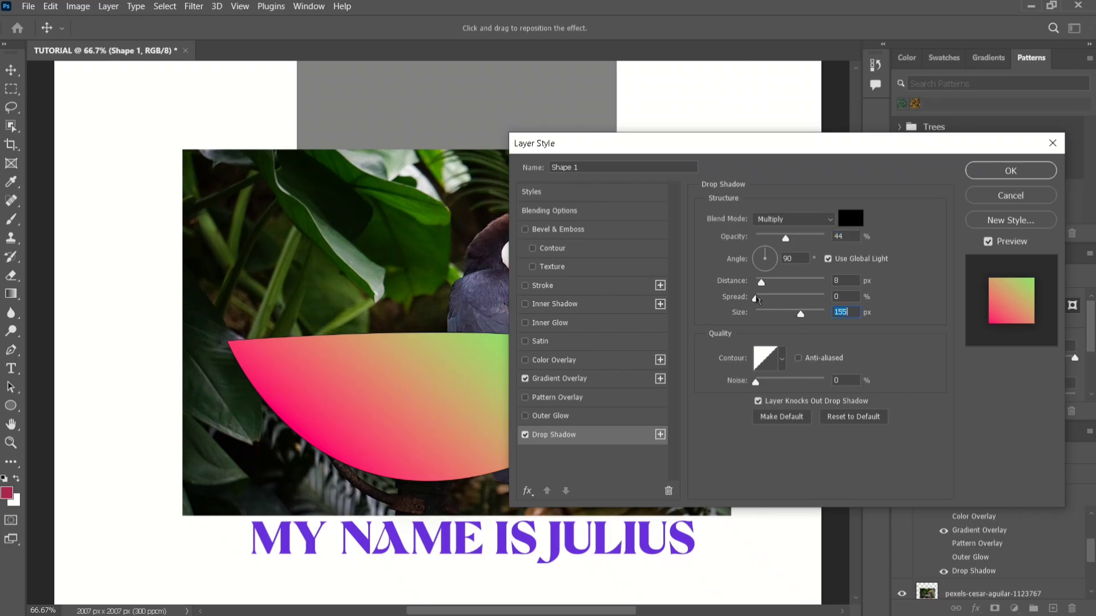
pyautogui.moveTo(757, 299); pyautogui.dragTo(777, 281)
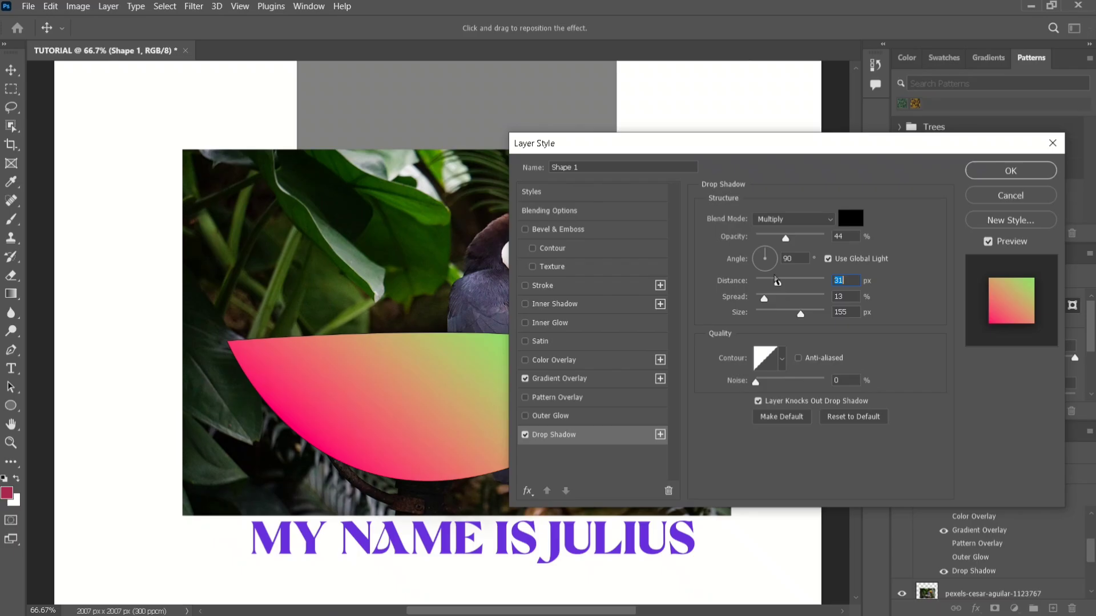
# Apply the layer style, move the toucan photo down below the gray rectangle, and position Shape 1 over the rectangle.
pyautogui.click(1011, 171)
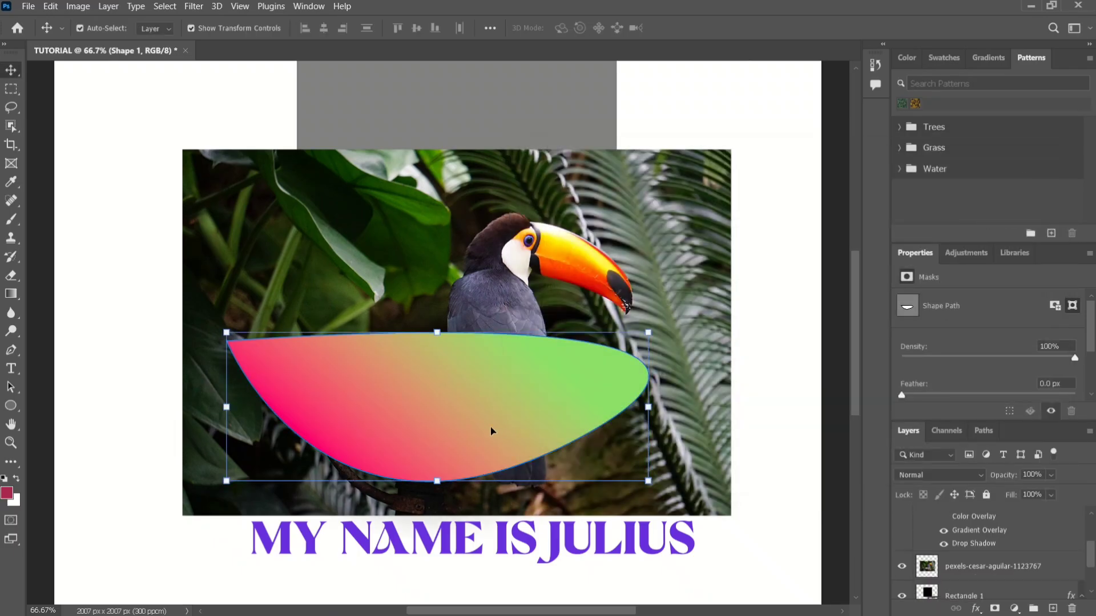
pyautogui.moveTo(480, 427); pyautogui.dragTo(209, 269)
pyautogui.click(531, 343)
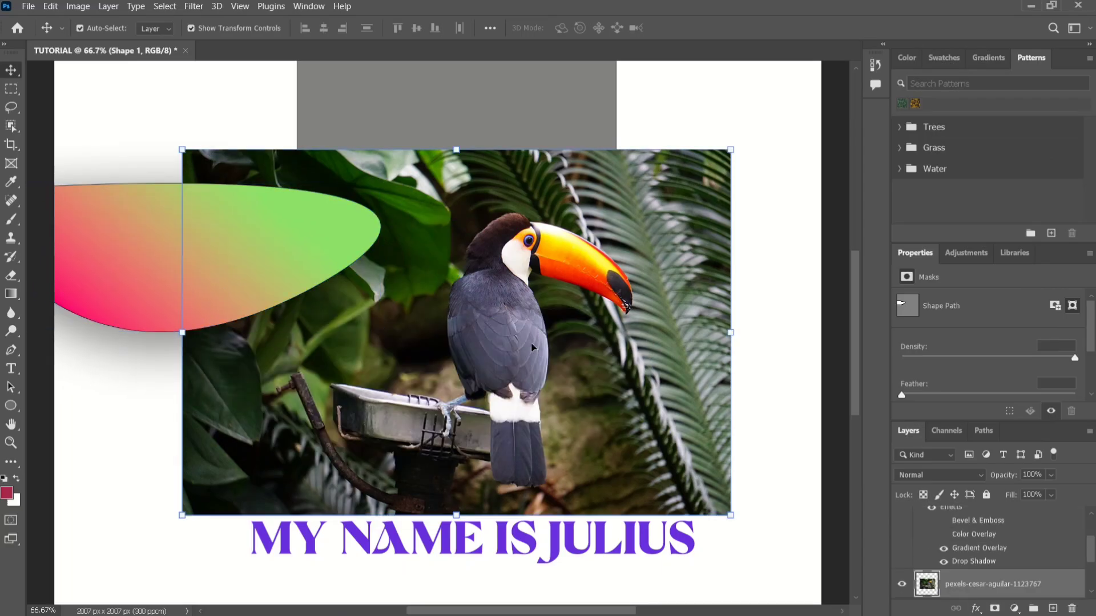
pyautogui.moveTo(443, 306); pyautogui.dragTo(433, 578)
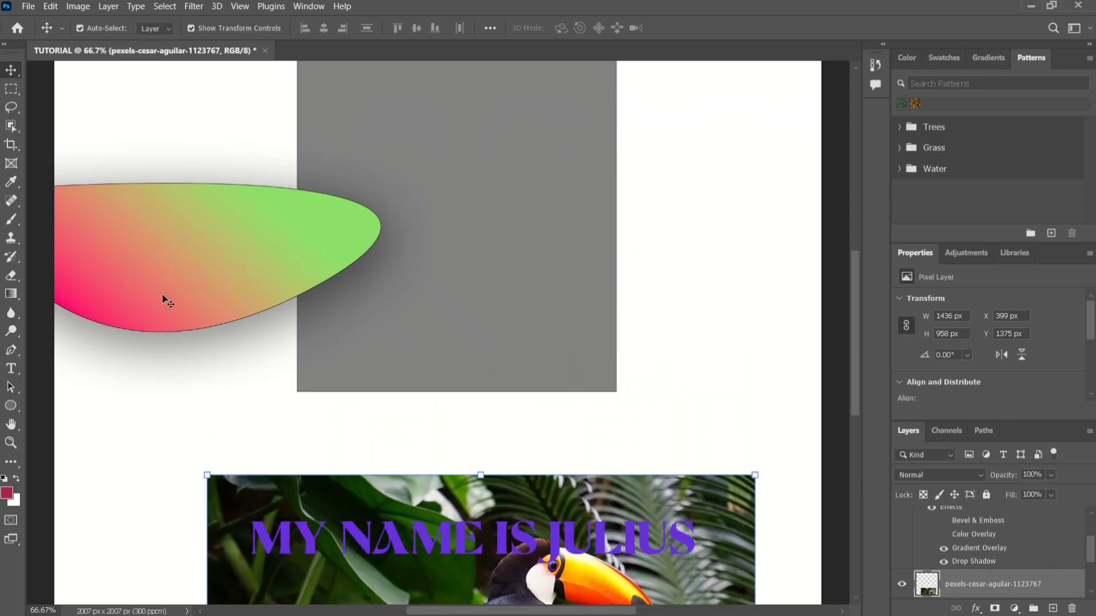
pyautogui.moveTo(272, 333); pyautogui.dragTo(479, 313)
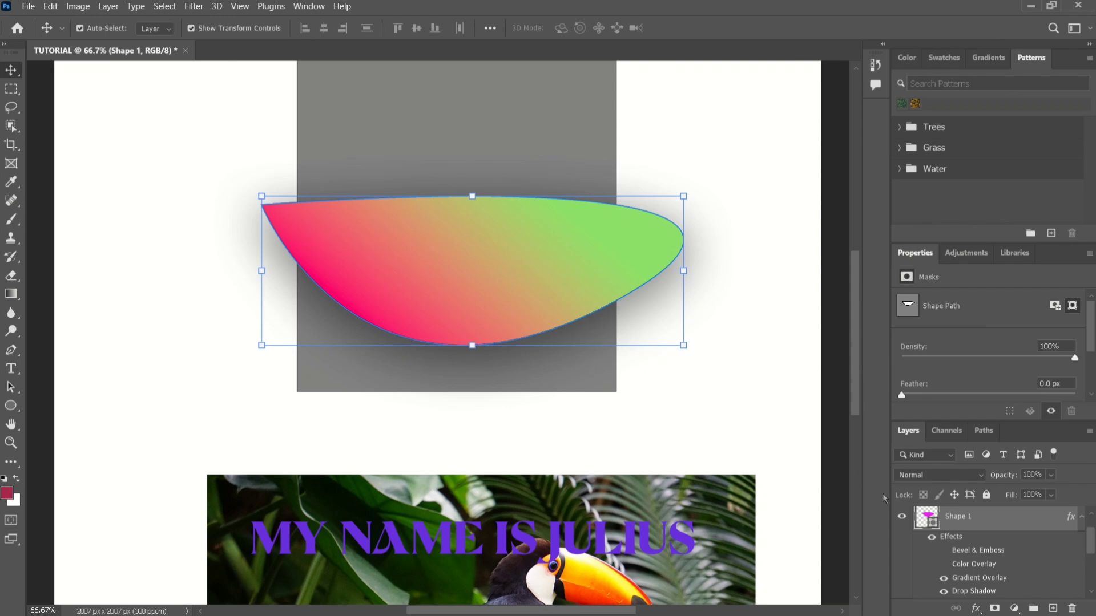
# Toggle Shape 1's bevel and emboss, color overlay and gradient overlay to compare them, leaving only gradient overlay and drop shadow visible.
pyautogui.scroll(-1, 967, 544)
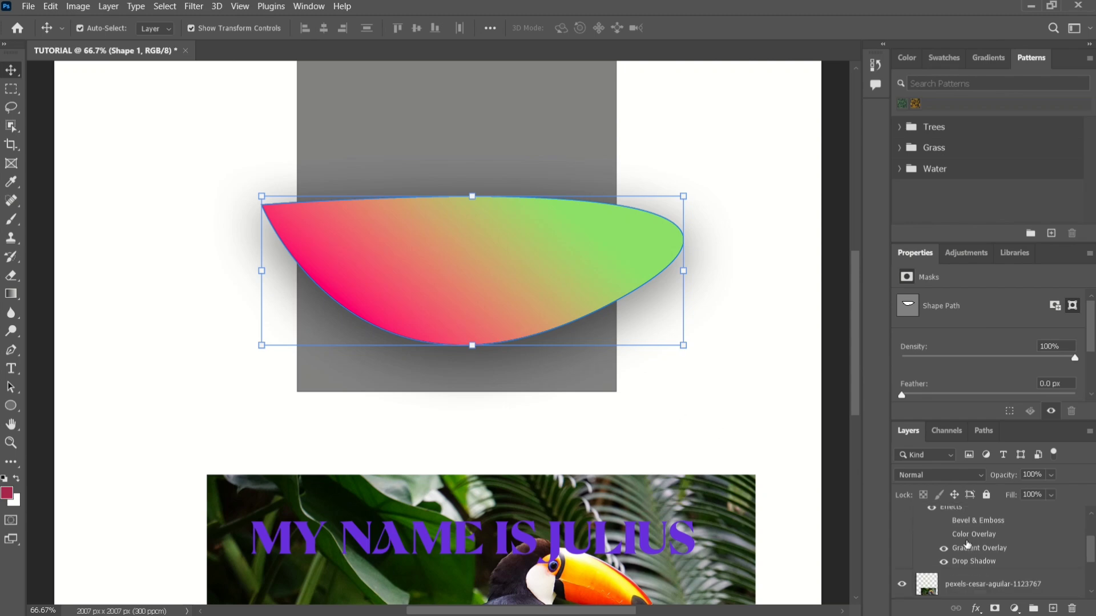
pyautogui.scroll(1, 965, 548)
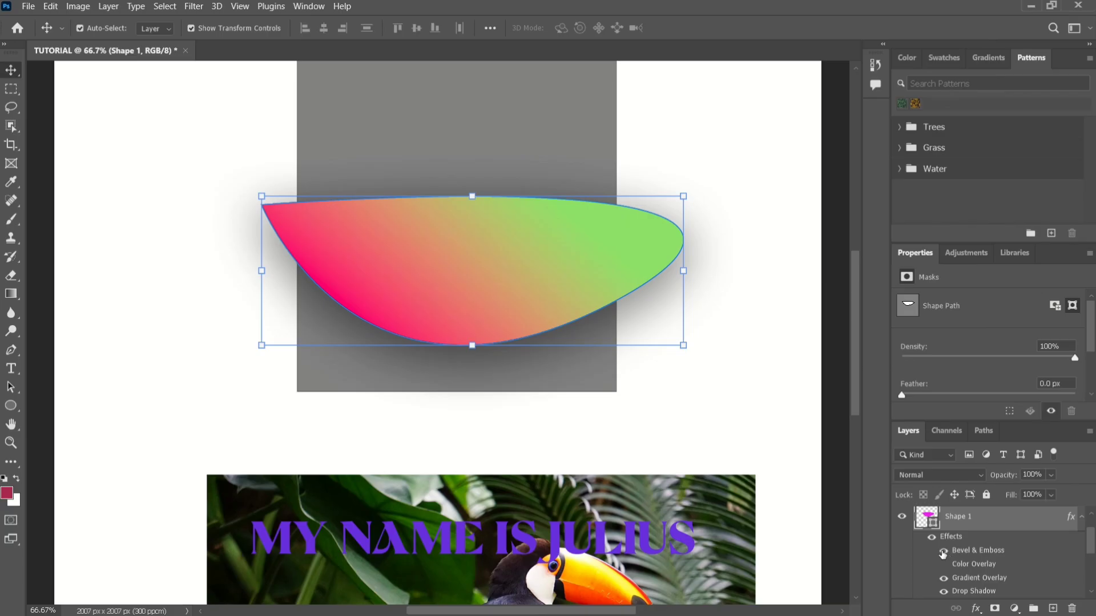
pyautogui.click(943, 551)
pyautogui.click(944, 579)
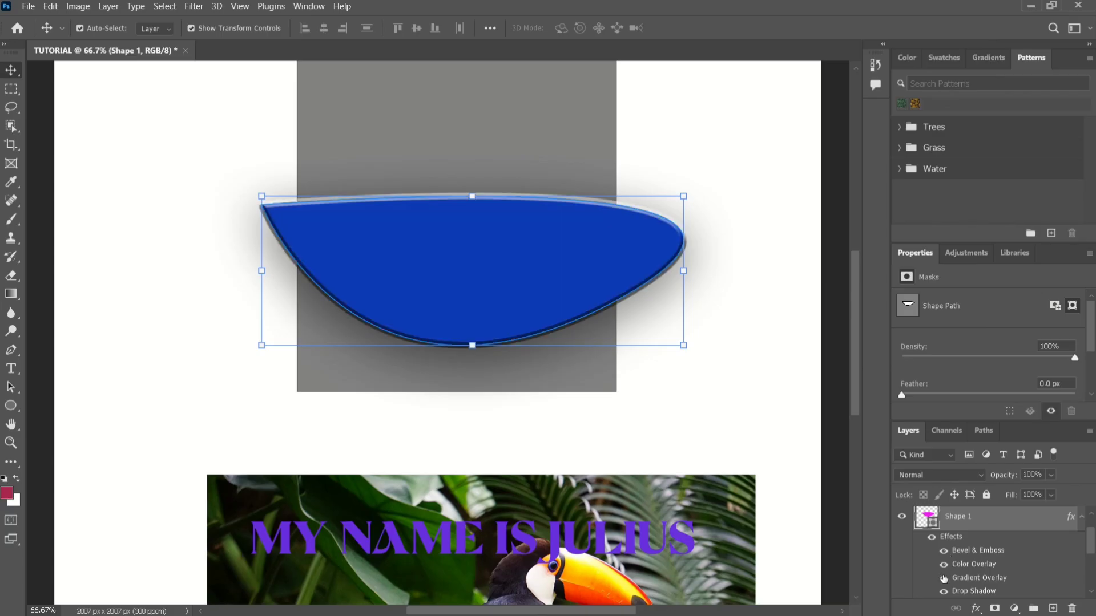
pyautogui.click(943, 564)
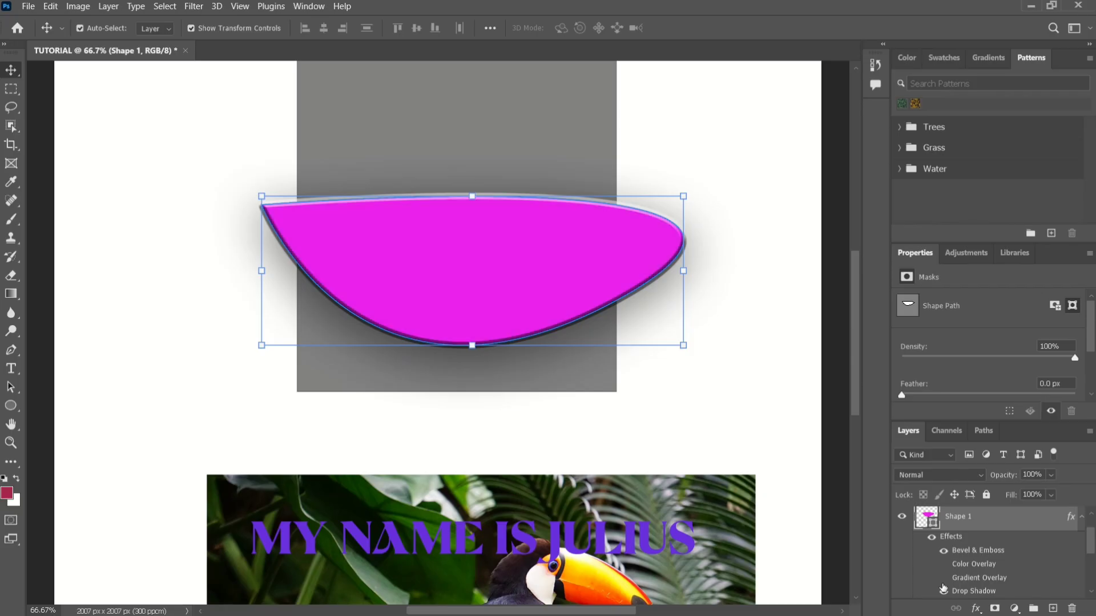
pyautogui.click(943, 579)
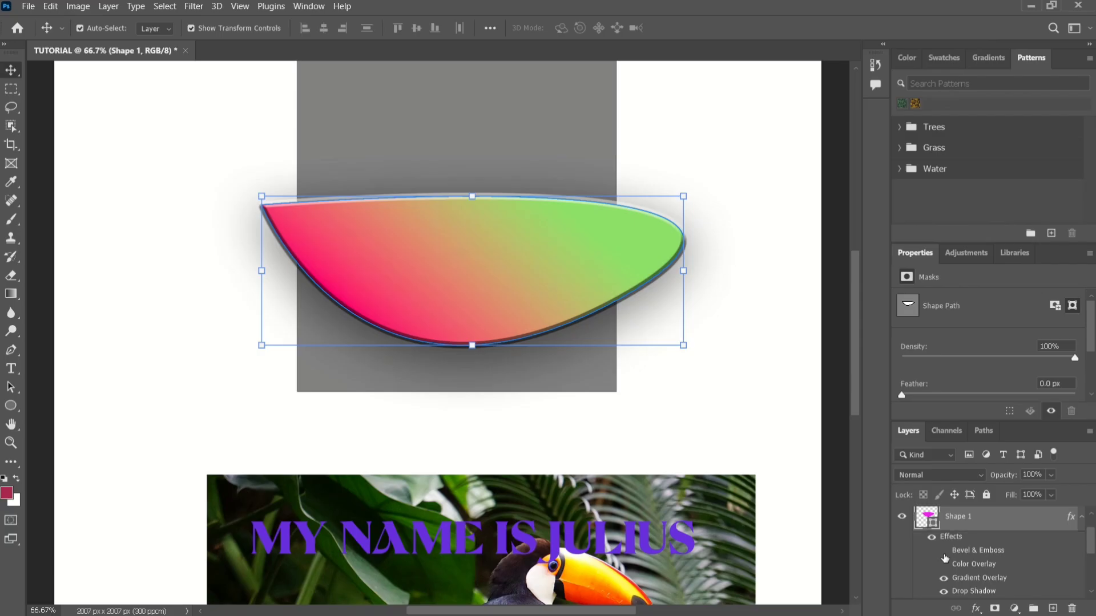
pyautogui.click(944, 551)
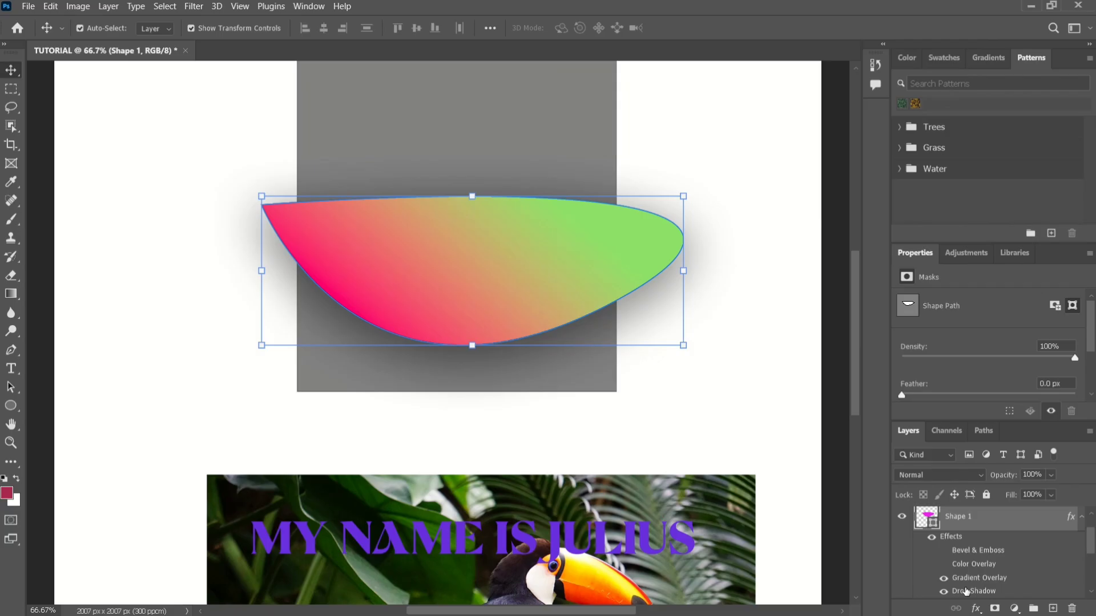
# Edit Shape 1's drop shadow to 68% opacity, 42% spread and 174 px size.
pyautogui.doubleClick(960, 589)
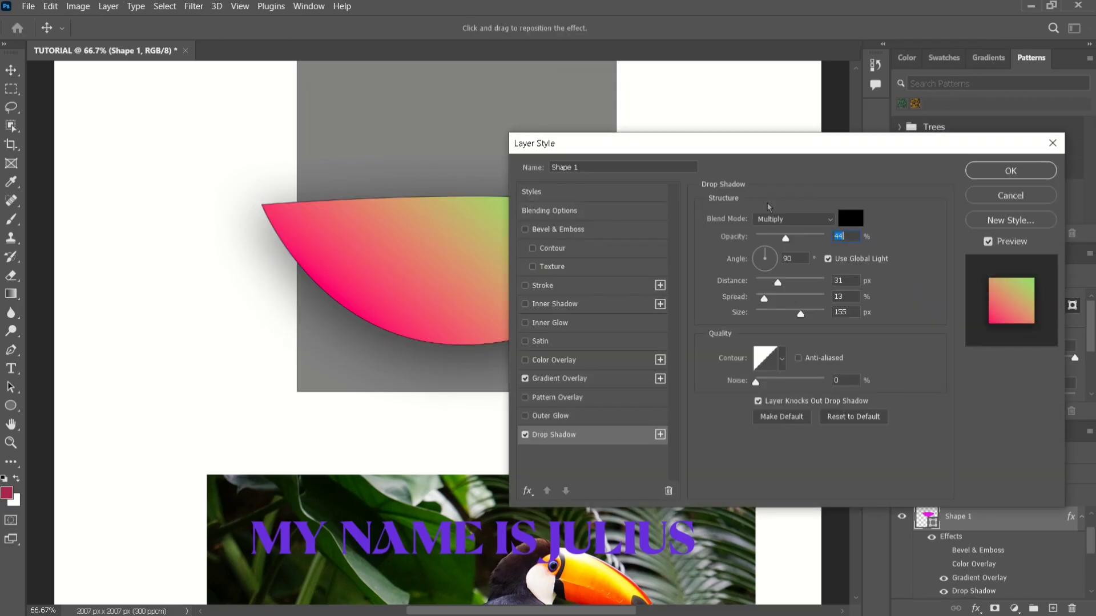
pyautogui.moveTo(702, 150); pyautogui.dragTo(800, 160)
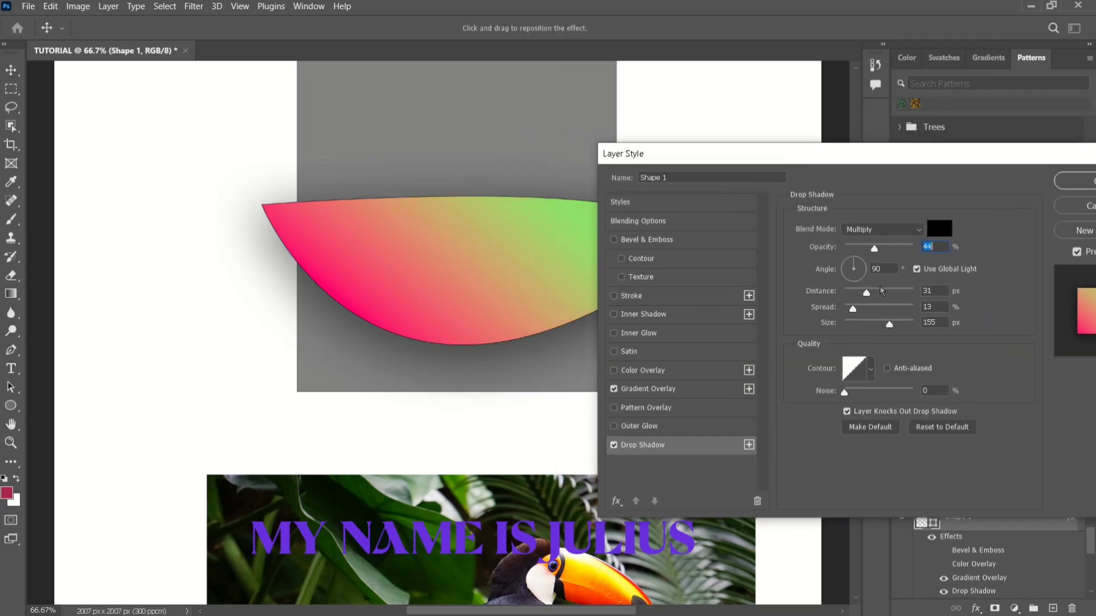
pyautogui.moveTo(890, 325); pyautogui.dragTo(895, 323)
pyautogui.click(874, 307)
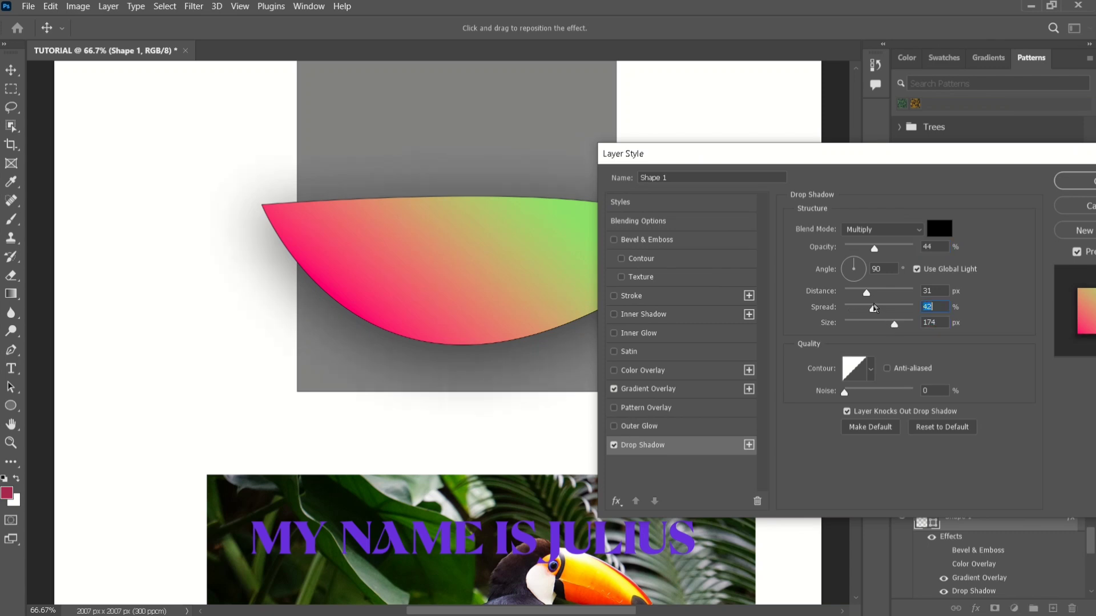
pyautogui.click(859, 249)
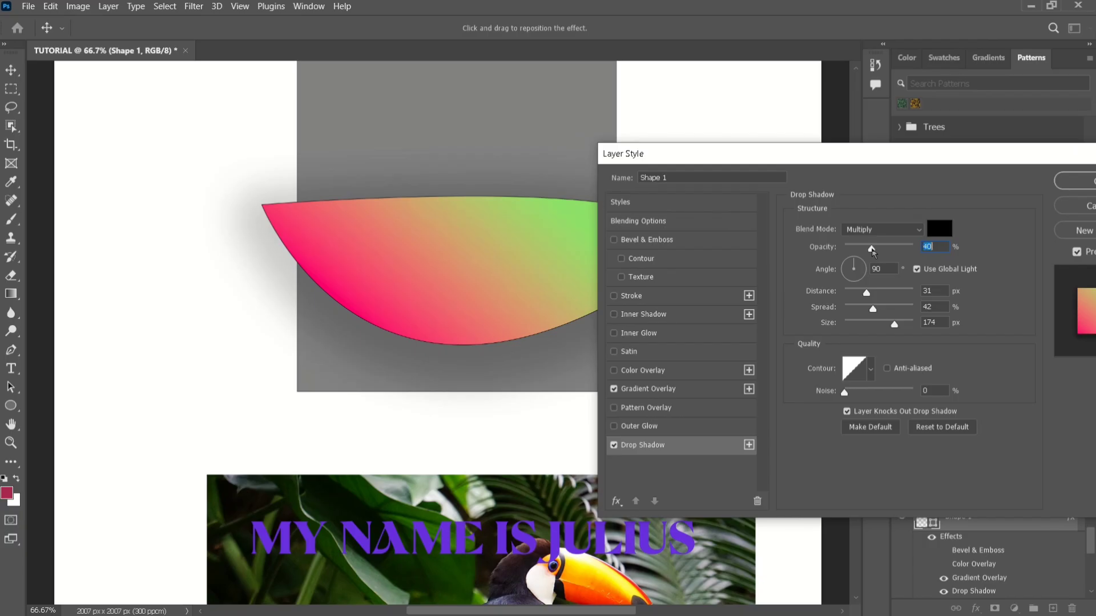
pyautogui.moveTo(872, 251); pyautogui.dragTo(892, 252)
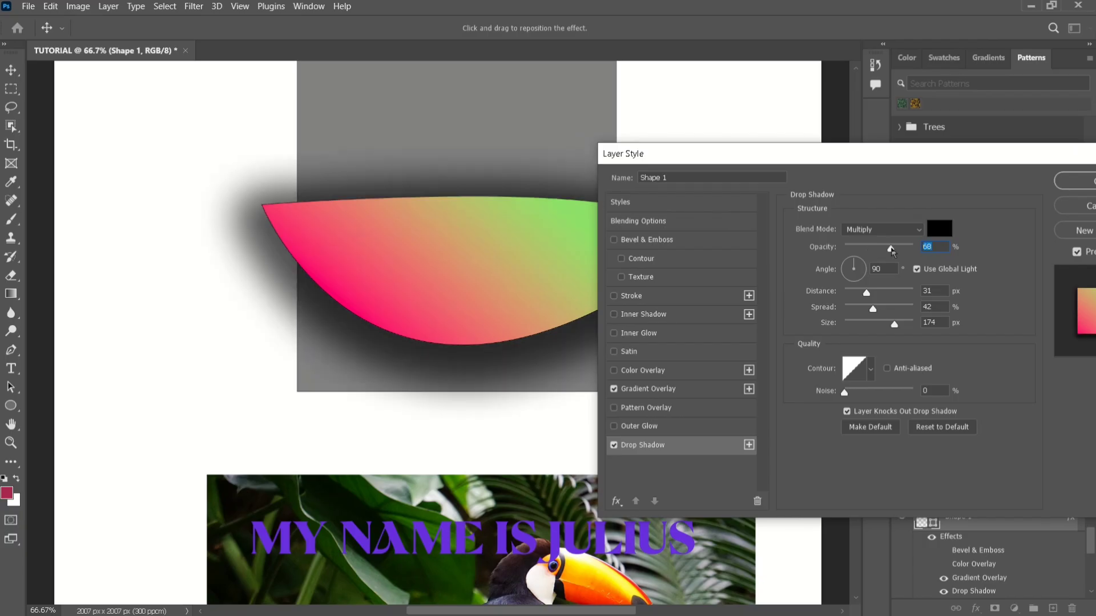
pyautogui.click(1056, 182)
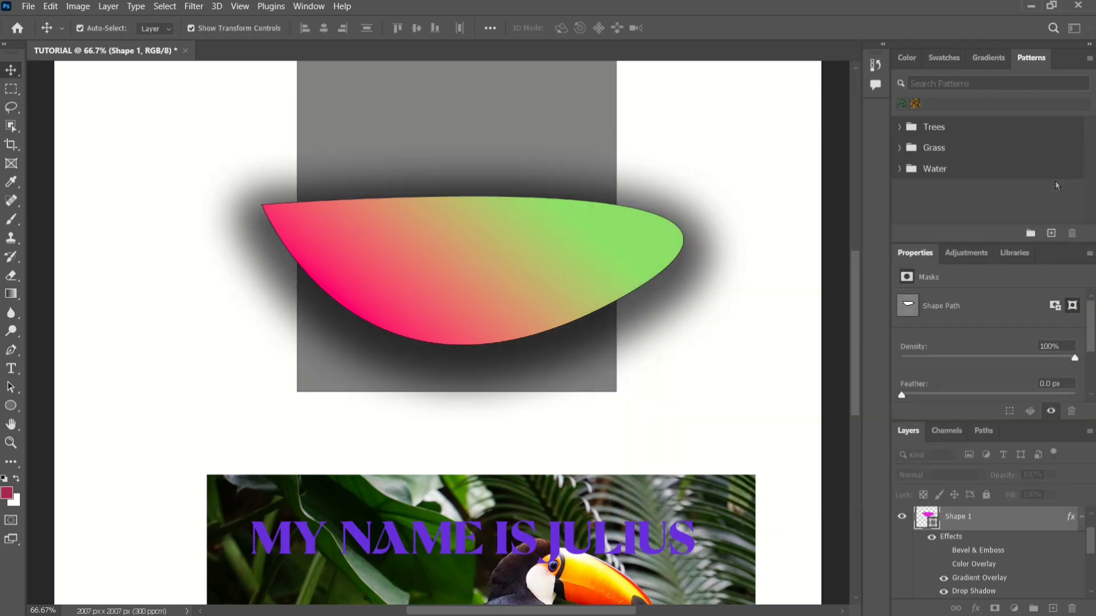
# Move Shape 1 off the canvas's left edge and back over the gray rectangle to examine its drop shadow.
pyautogui.moveTo(518, 247); pyautogui.dragTo(279, 347)
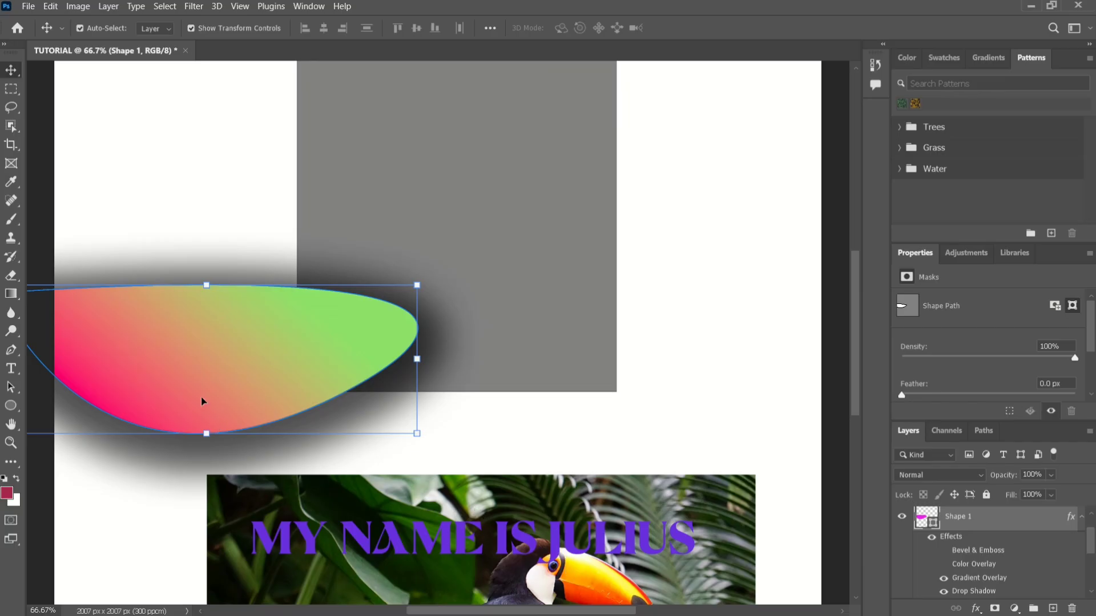
pyautogui.moveTo(193, 387); pyautogui.dragTo(430, 353)
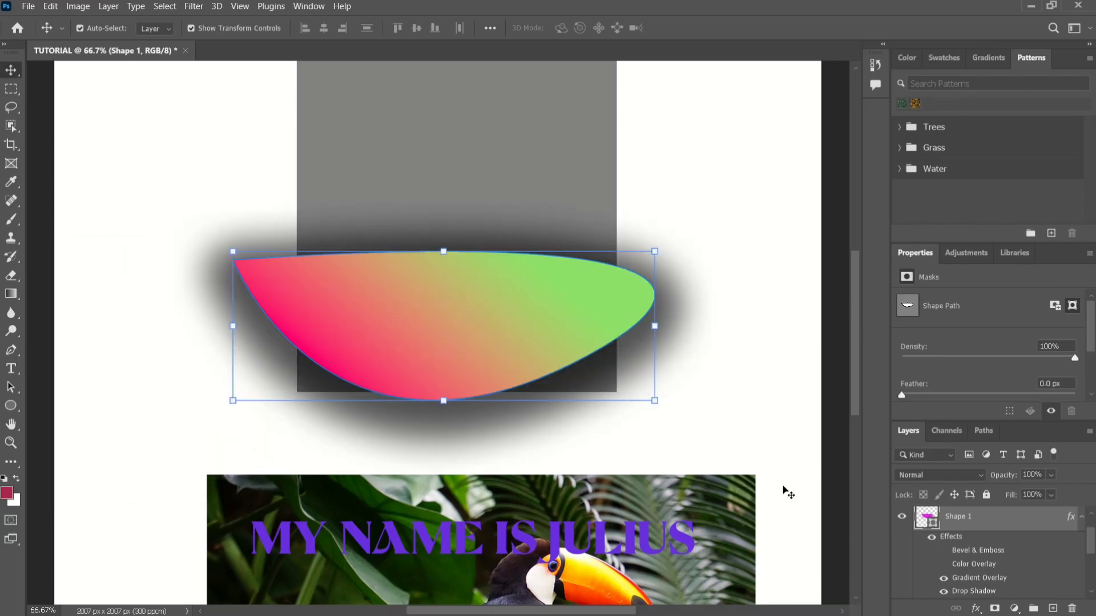
pyautogui.click(995, 608)
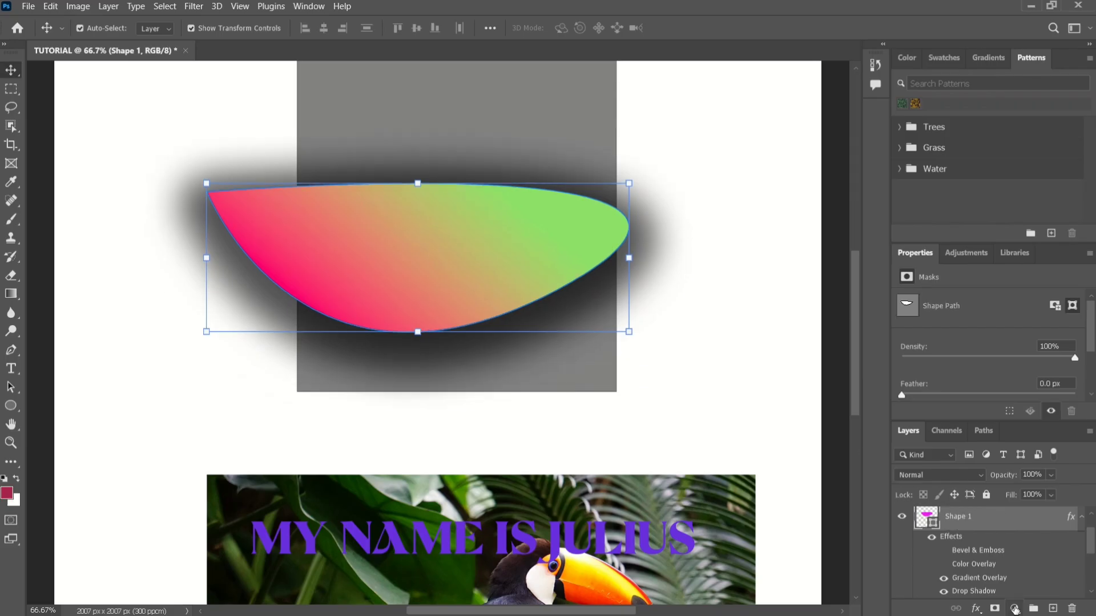
# Add a Levels adjustment layer above Shape 1 with midtones at 0.82 and the white input level at 241.
pyautogui.click(1014, 608)
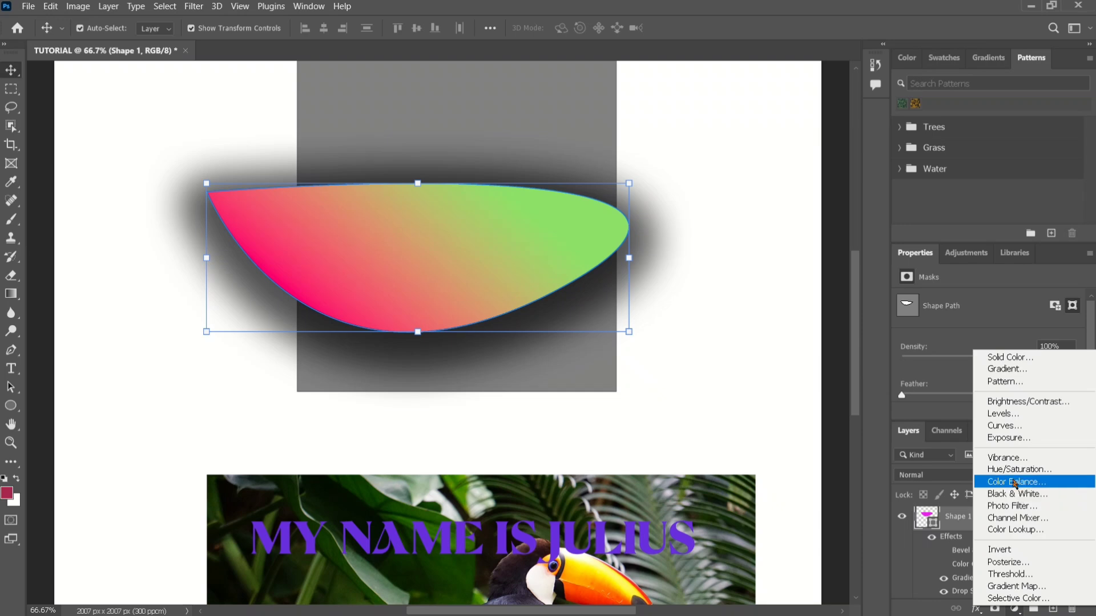
pyautogui.click(989, 415)
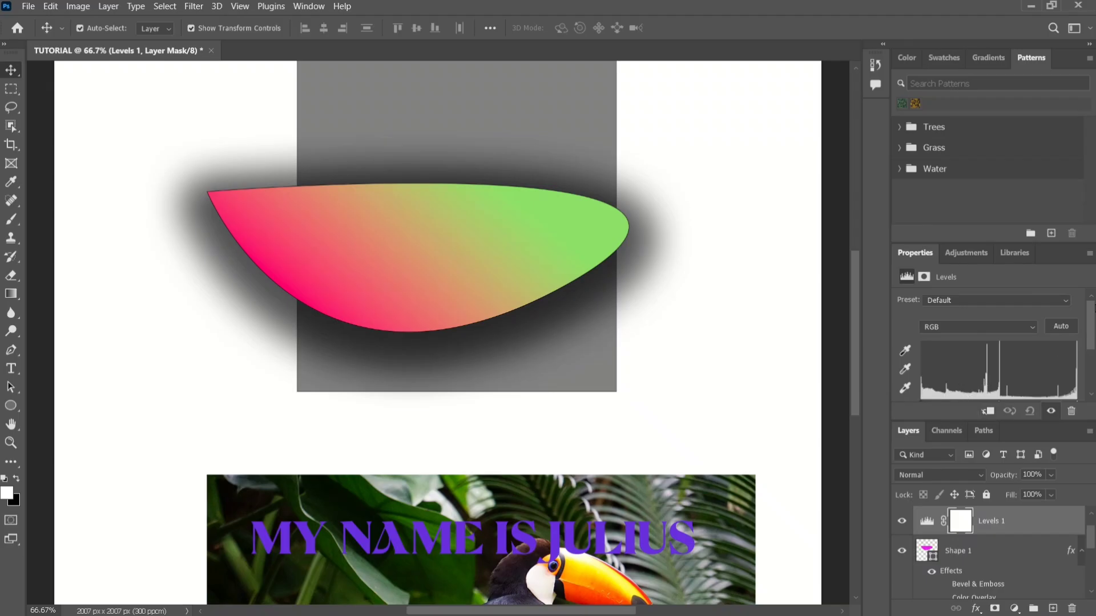
pyautogui.moveTo(1094, 307); pyautogui.dragTo(1082, 321)
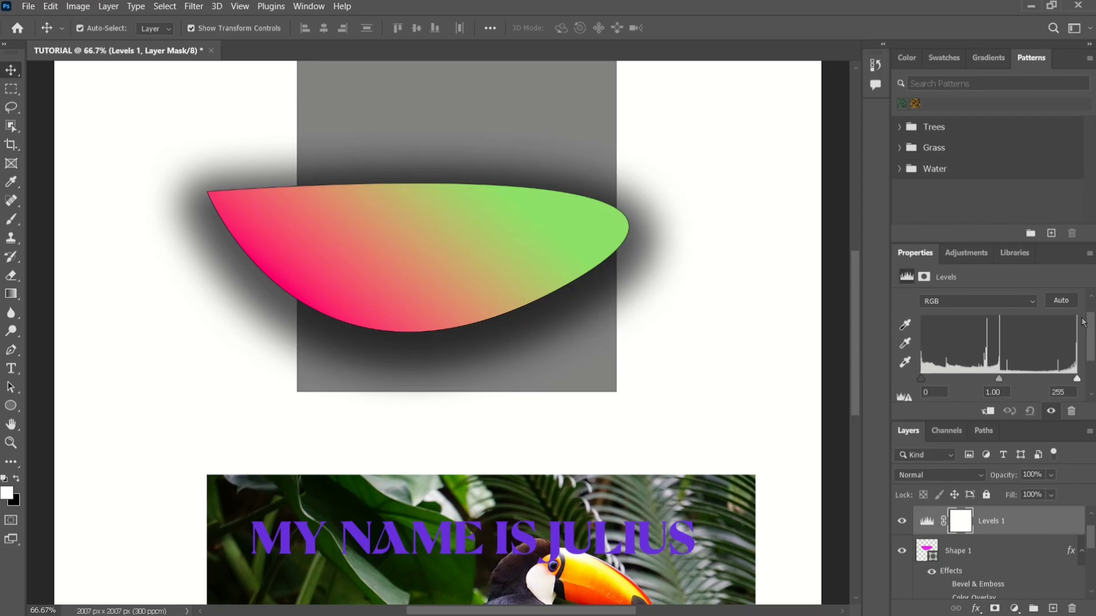
pyautogui.moveTo(997, 380)
pyautogui.mouseDown()
pyautogui.moveTo(966, 380)
pyautogui.moveTo(1050, 379)
pyautogui.moveTo(953, 379)
pyautogui.moveTo(1007, 392)
pyautogui.moveTo(1015, 374)
pyautogui.moveTo(1070, 384)
pyautogui.mouseUp()
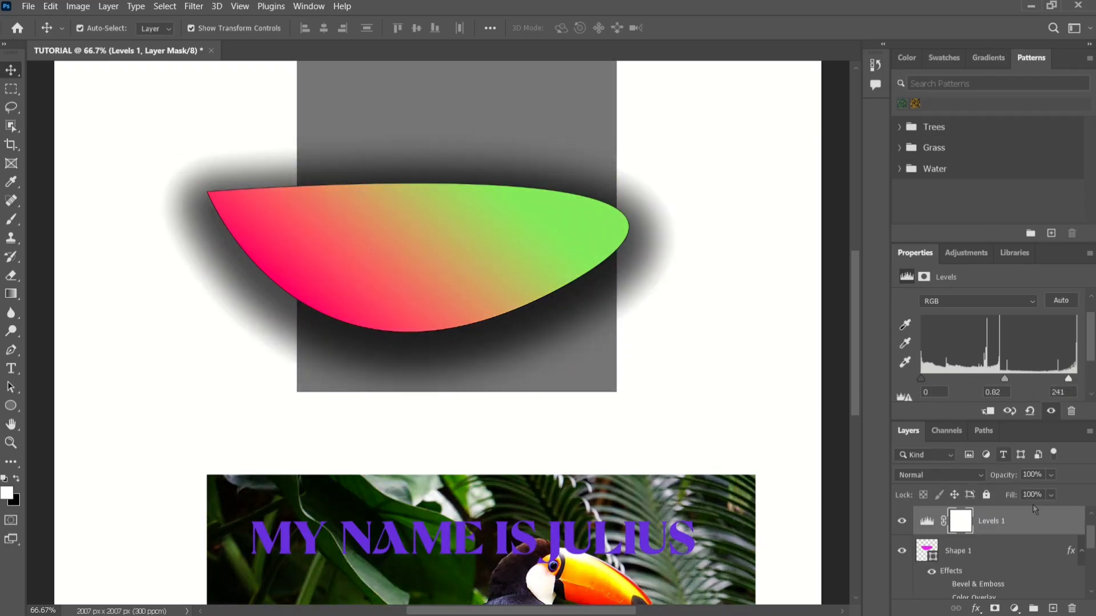
# Delete the Levels adjustment layer.
pyautogui.rightClick(1005, 528)
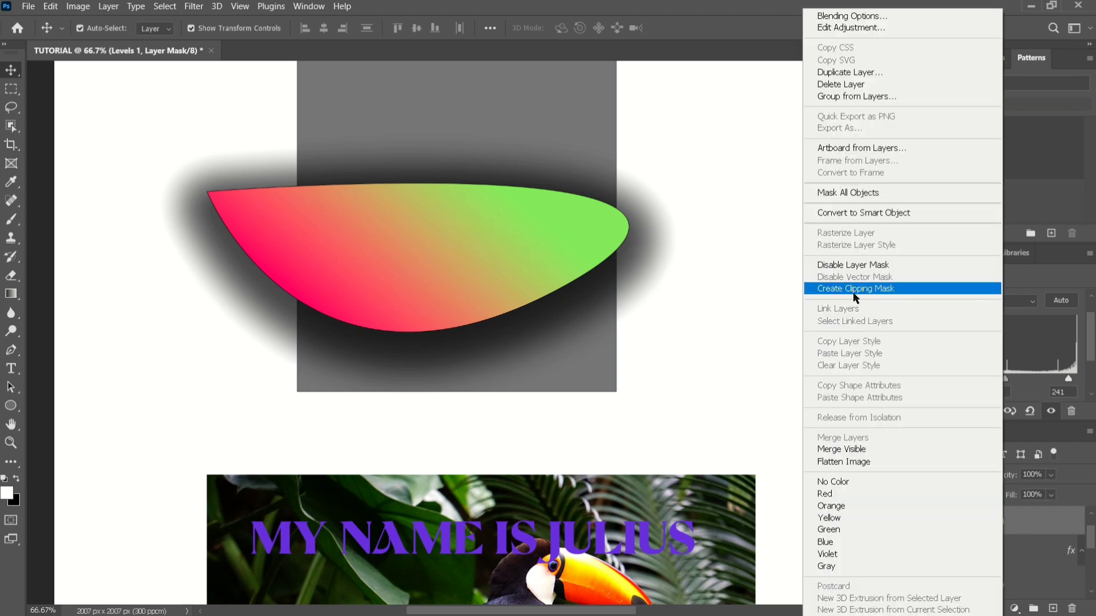
pyautogui.click(841, 86)
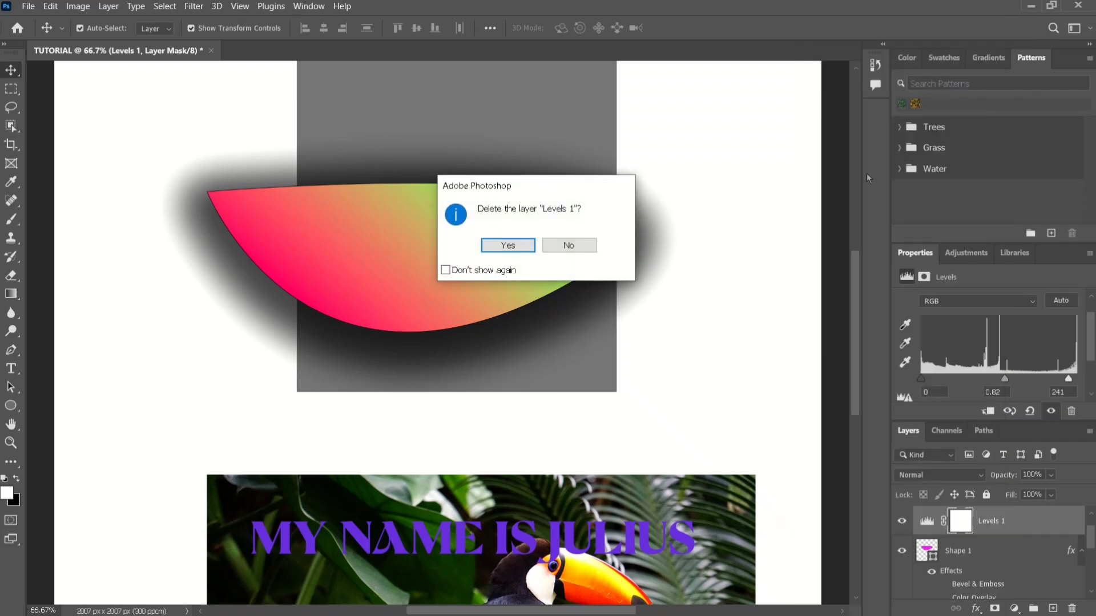
pyautogui.click(513, 249)
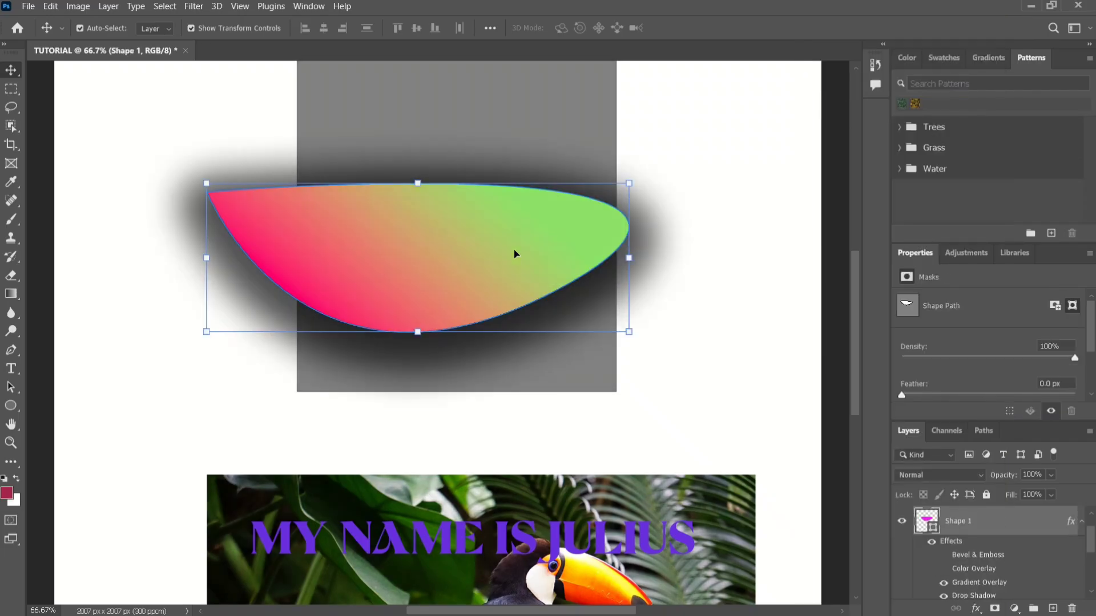
# Add a Curves adjustment layer above Shape 1 and raise the RGB curve with two points to brighten the image.
pyautogui.click(1013, 610)
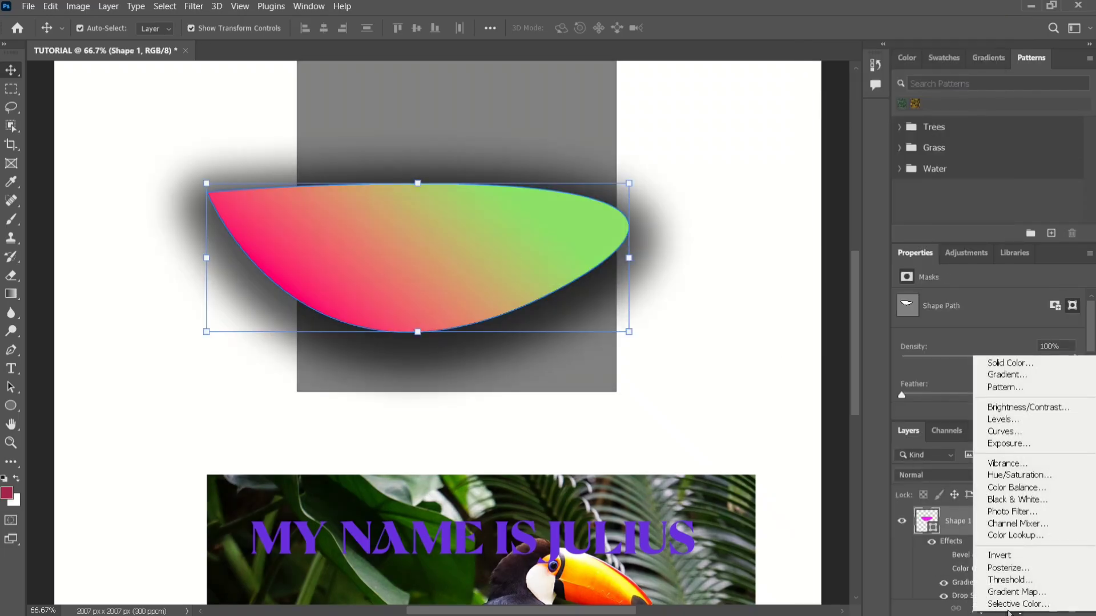
pyautogui.click(1003, 432)
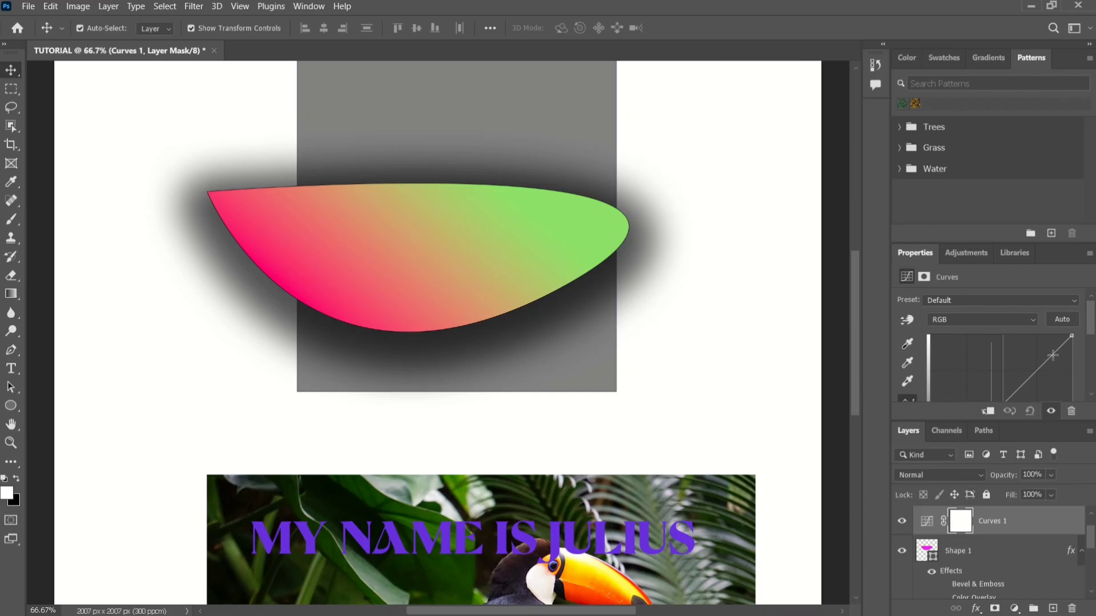
pyautogui.moveTo(1051, 355)
pyautogui.mouseDown()
pyautogui.moveTo(1014, 360)
pyautogui.moveTo(1039, 369)
pyautogui.mouseUp()
pyautogui.scroll(-3, 977, 364)
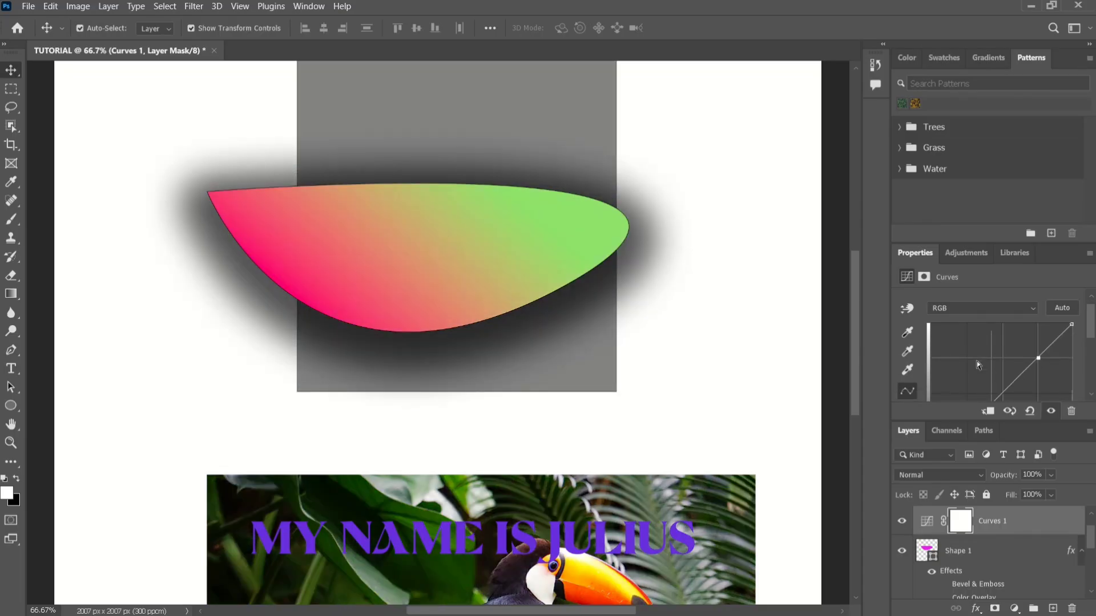
pyautogui.moveTo(980, 378)
pyautogui.mouseDown()
pyautogui.moveTo(971, 334)
pyautogui.moveTo(975, 368)
pyautogui.mouseUp()
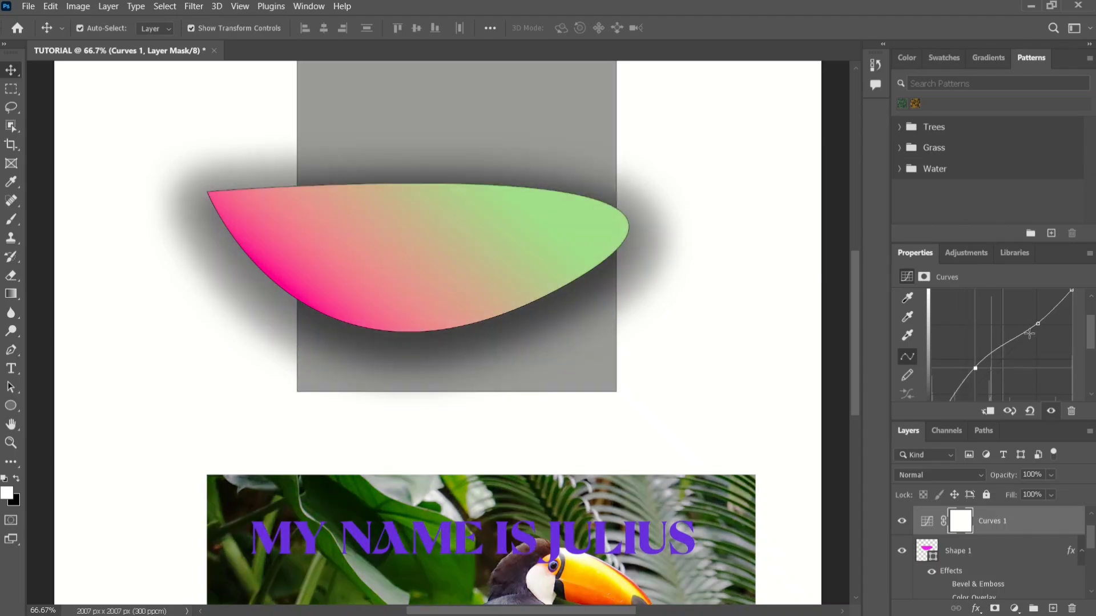
pyautogui.click(1038, 324)
pyautogui.moveTo(1040, 326)
pyautogui.mouseDown()
pyautogui.moveTo(1041, 351)
pyautogui.moveTo(1024, 323)
pyautogui.mouseUp()
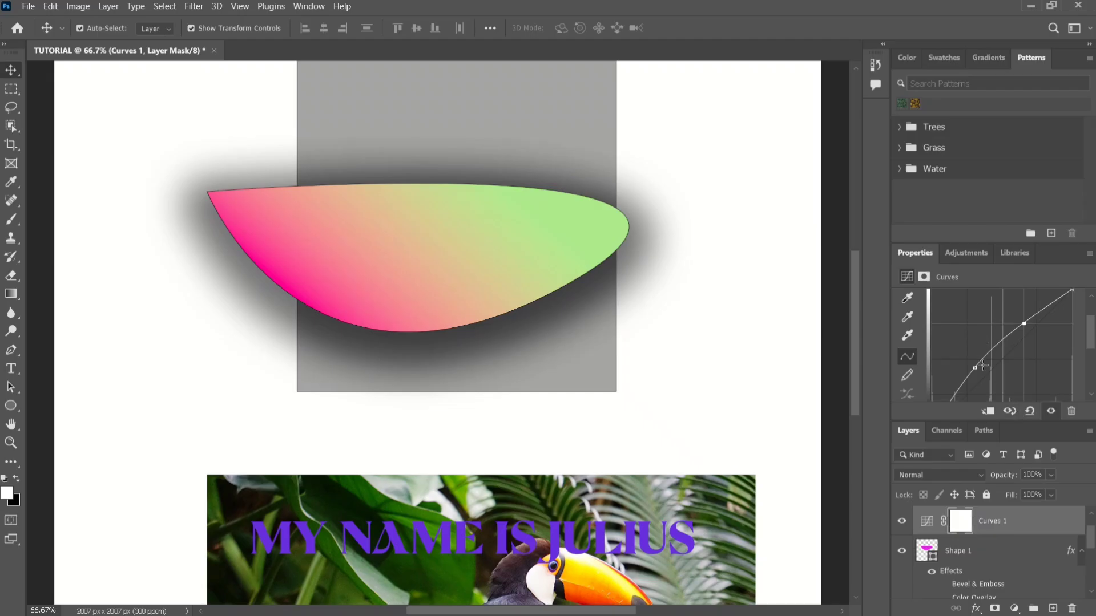
# Delete the Curves adjustment layer.
pyautogui.rightClick(1010, 521)
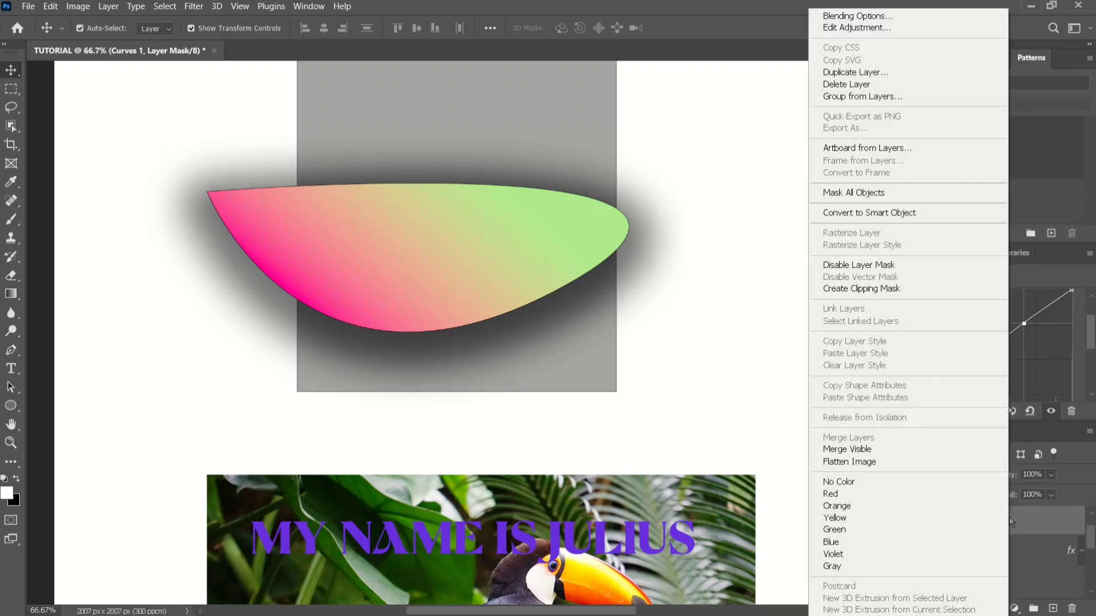
pyautogui.click(847, 84)
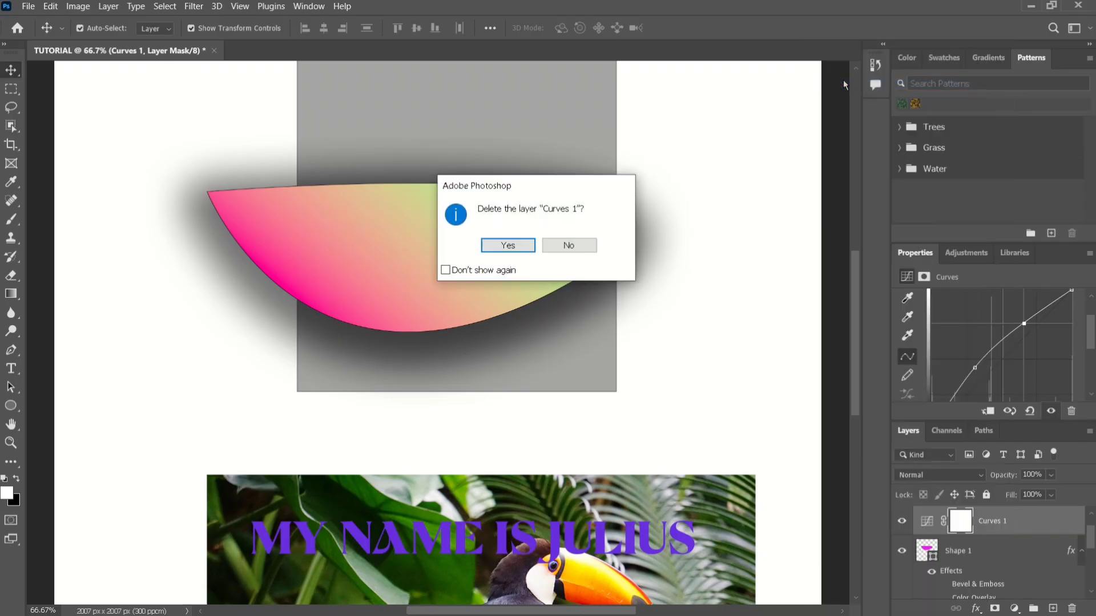
pyautogui.click(512, 245)
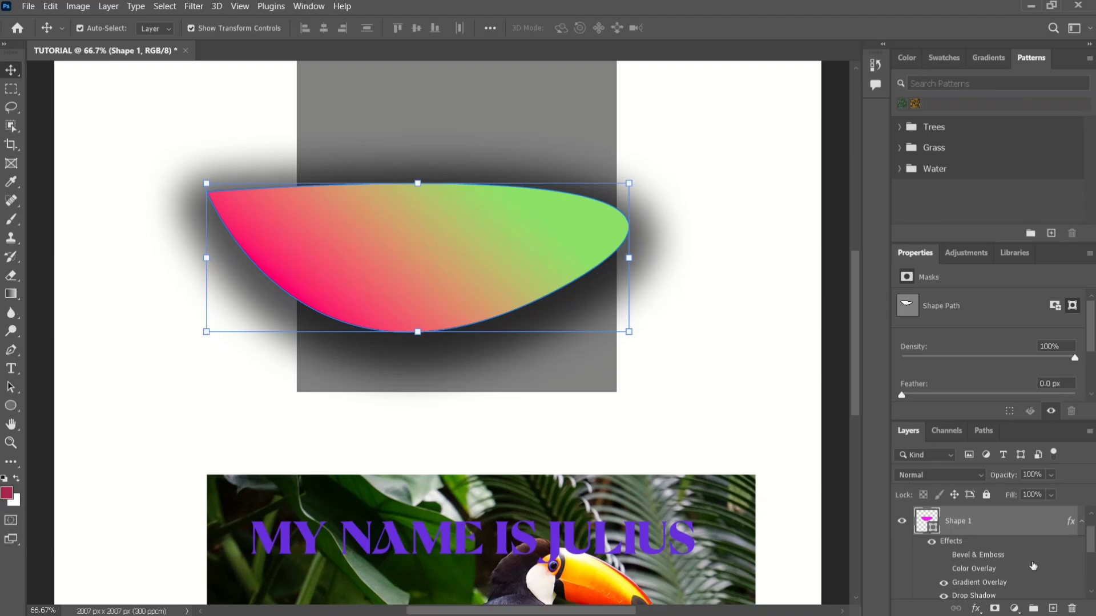
# Add a Gradient fill layer above Shape 1 with its angle set to 48.99°.
pyautogui.click(1014, 609)
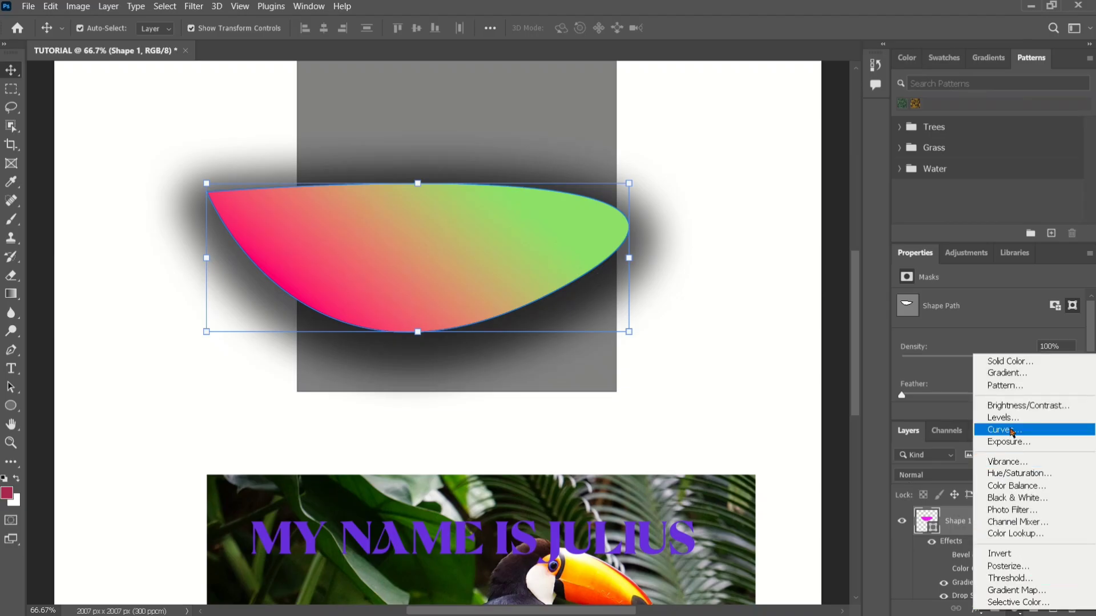
pyautogui.click(1004, 374)
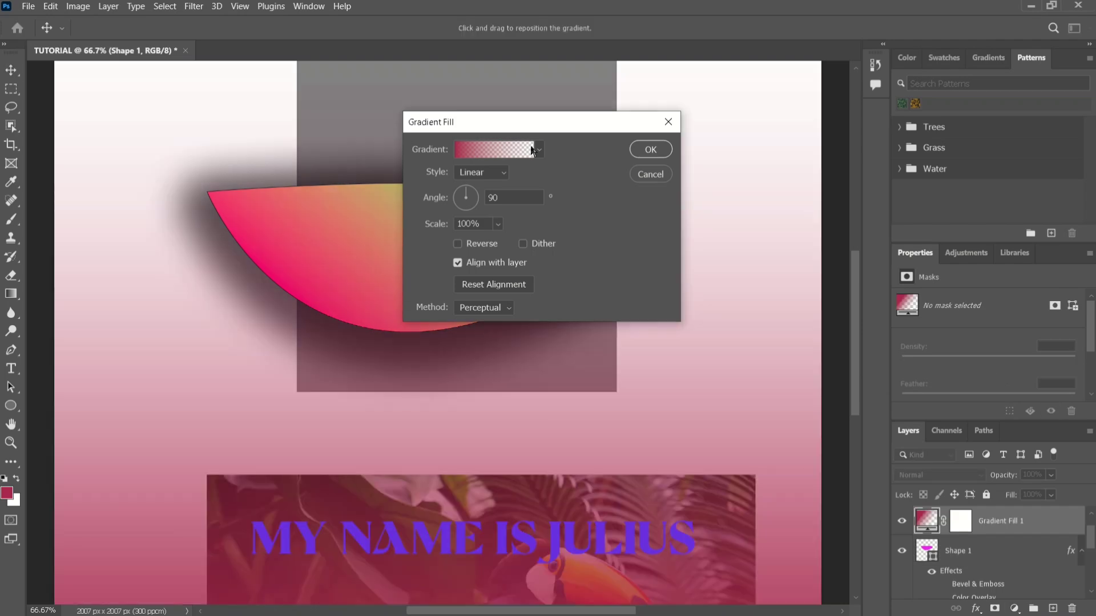
pyautogui.moveTo(487, 121); pyautogui.dragTo(642, 186)
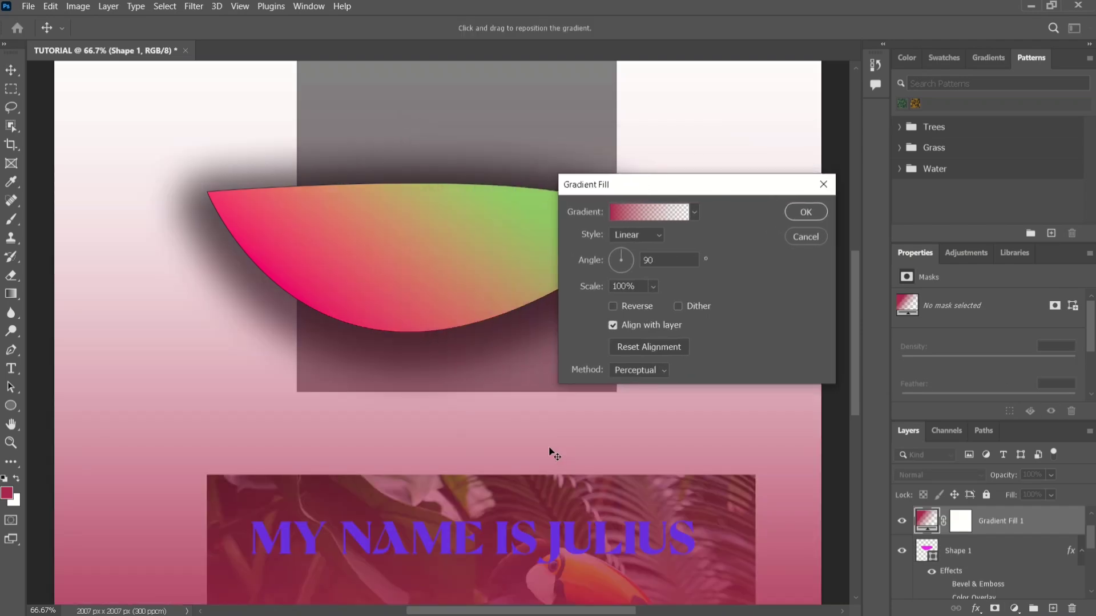
pyautogui.moveTo(622, 258); pyautogui.dragTo(640, 231)
# Try several Pinks presets for the gradient fill and apply Pink_03.
pyautogui.click(636, 220)
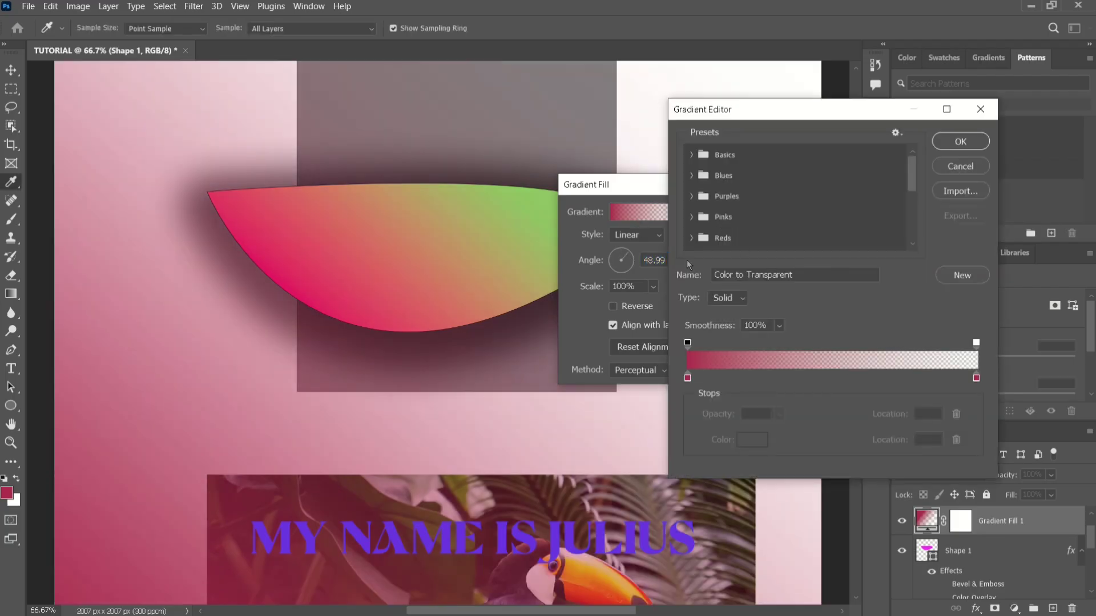
pyautogui.click(690, 217)
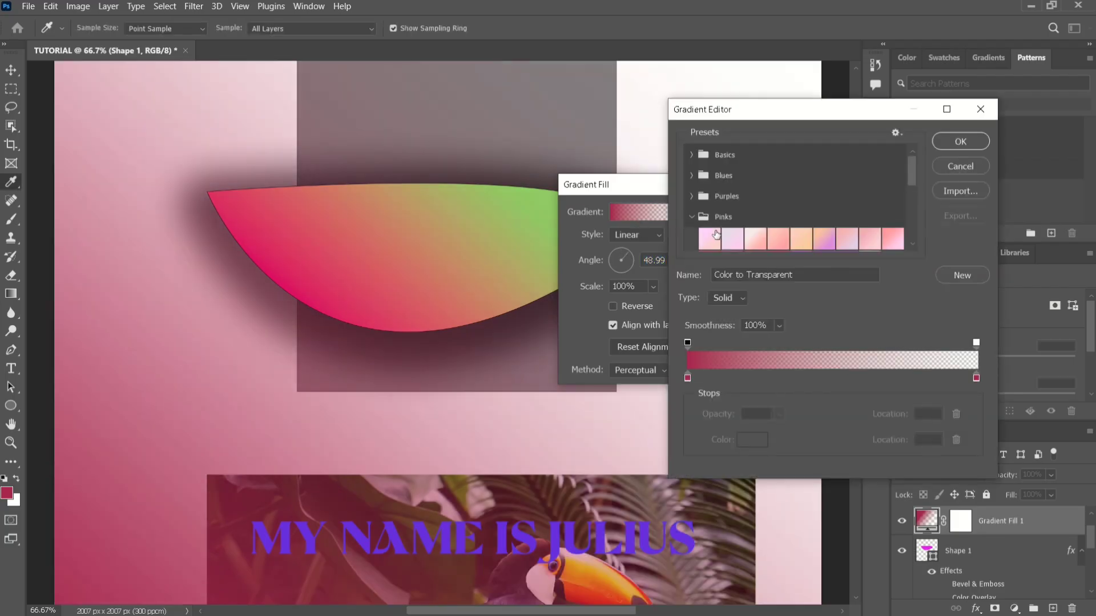
pyautogui.click(714, 237)
pyautogui.click(733, 243)
pyautogui.click(756, 240)
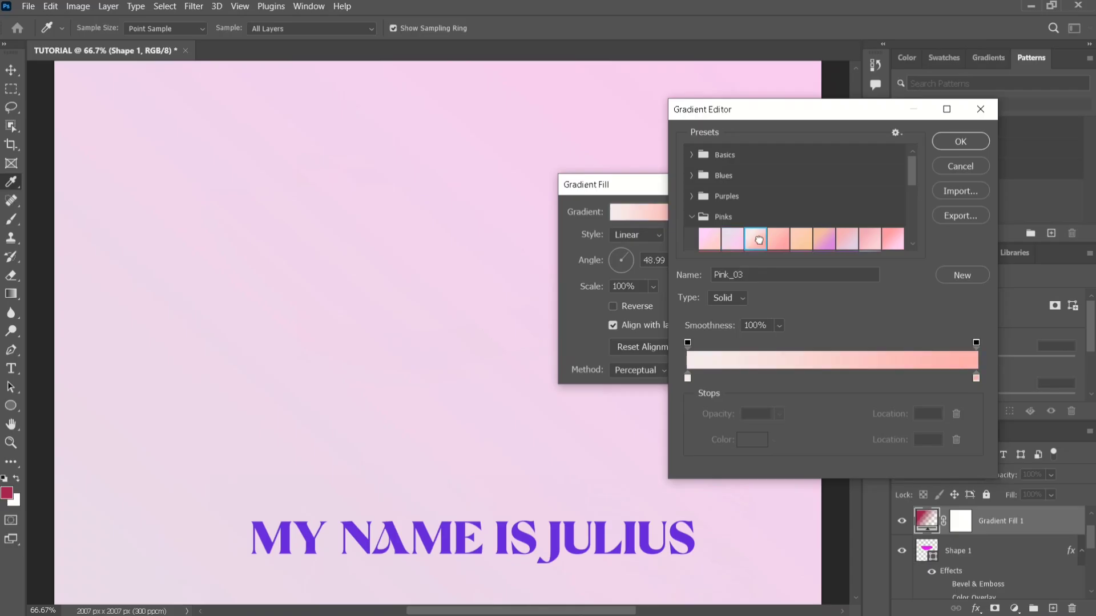
pyautogui.click(952, 142)
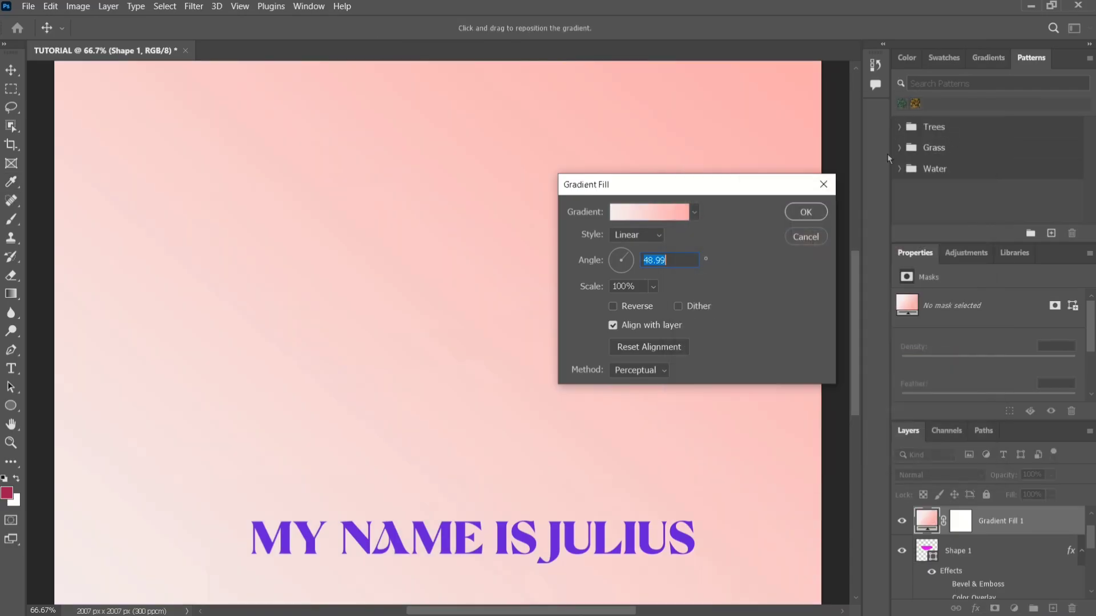
pyautogui.click(805, 213)
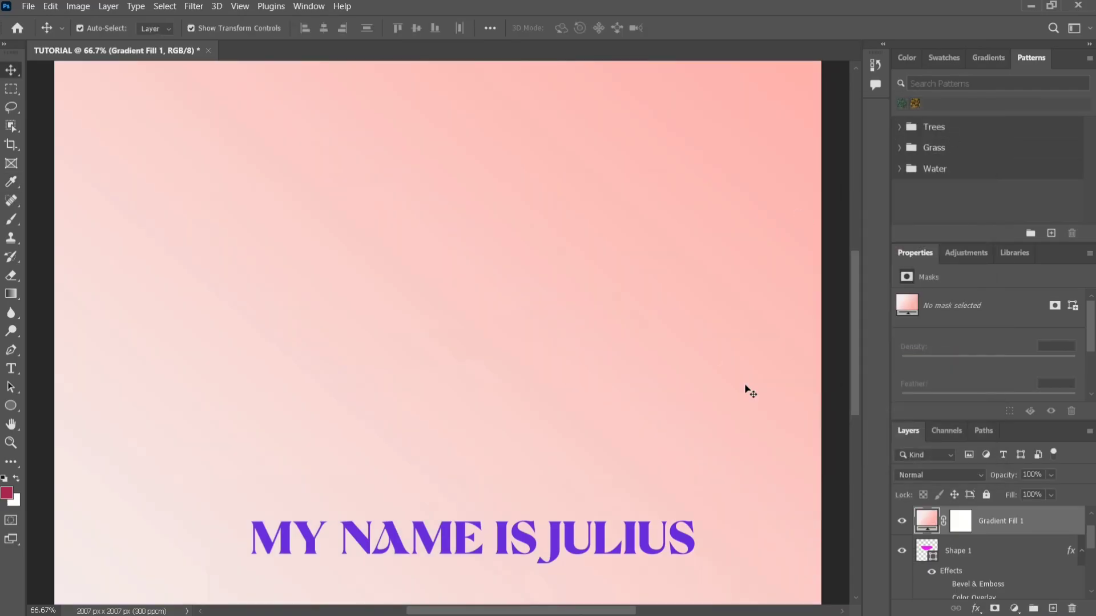
# Delete the Gradient Fill 1 layer.
pyautogui.scroll(-2, 858, 472)
pyautogui.scroll(1, 859, 471)
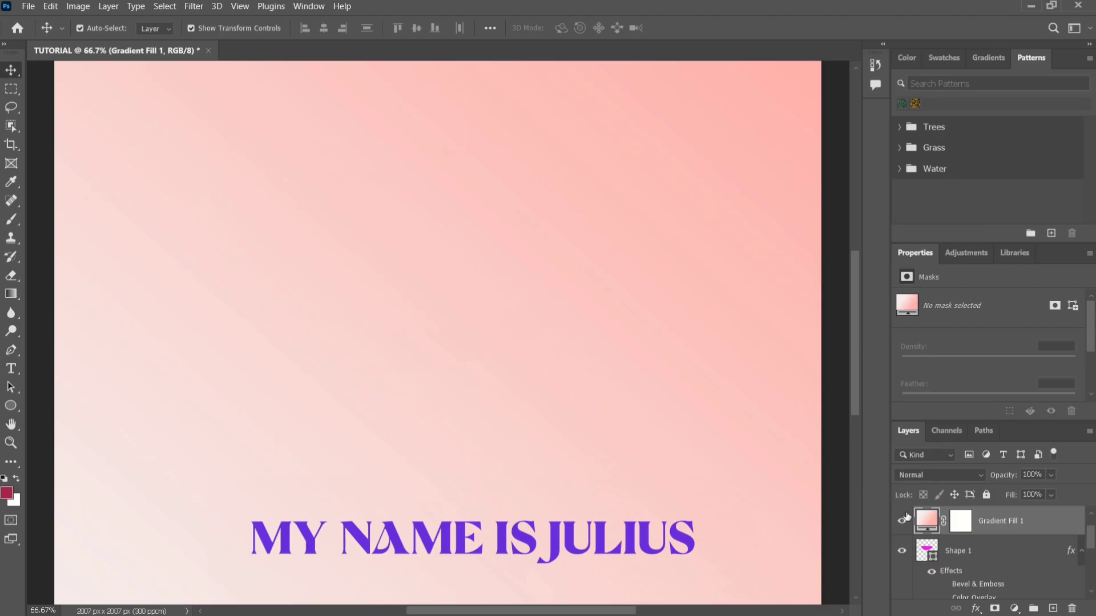
pyautogui.rightClick(987, 528)
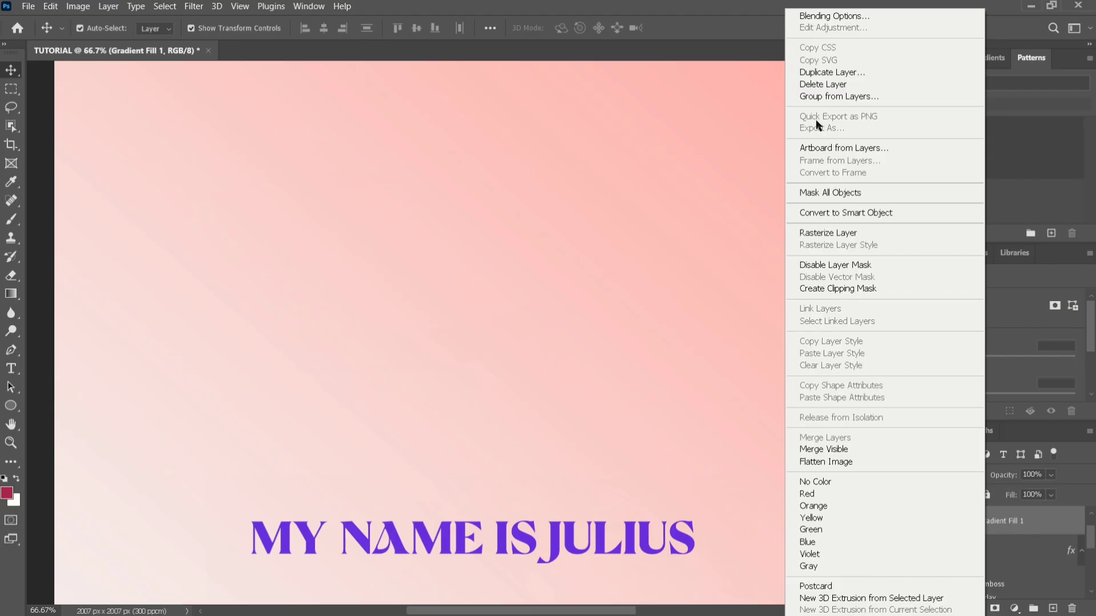
pyautogui.click(806, 87)
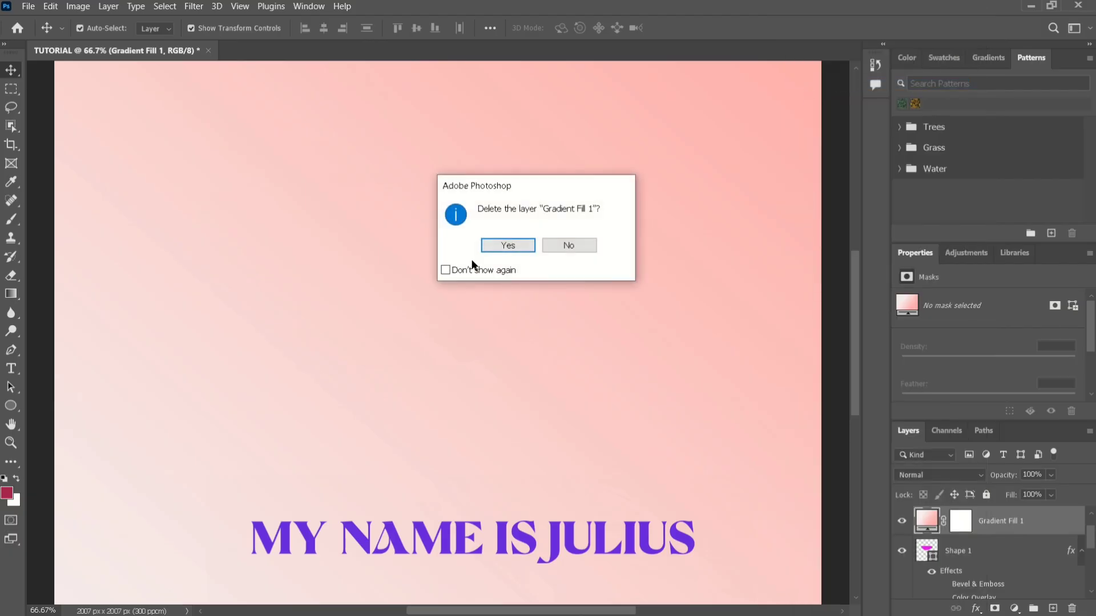
pyautogui.click(497, 246)
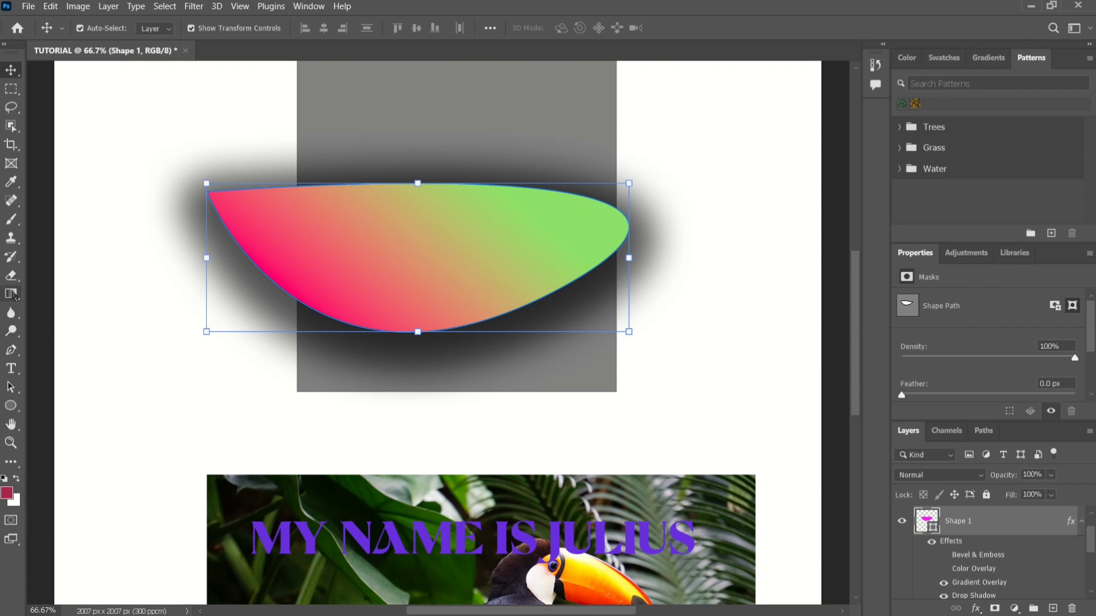
pyautogui.click(12, 294)
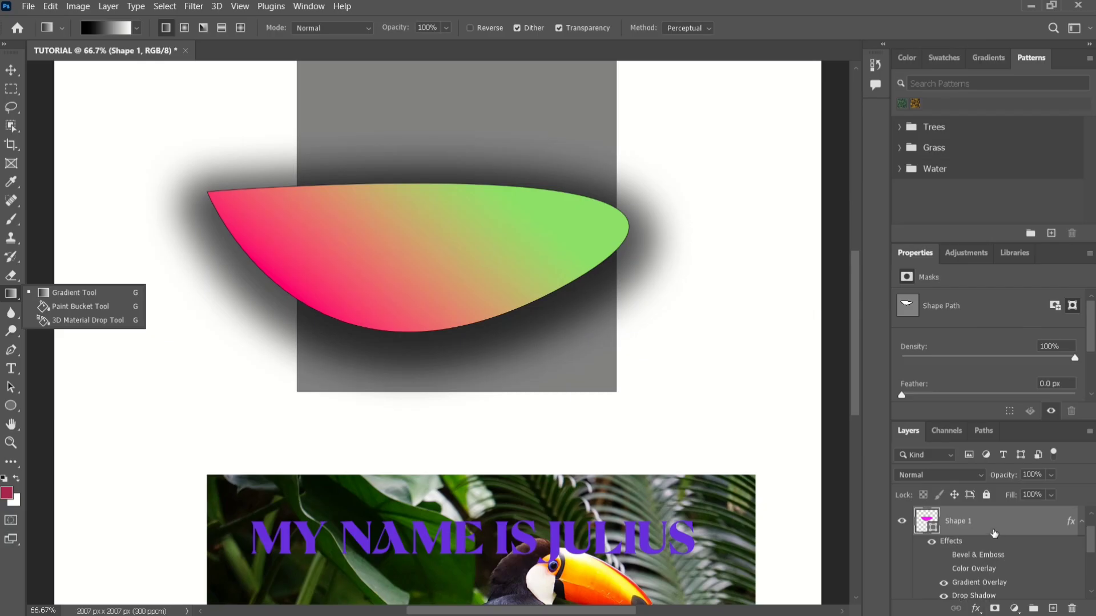
pyautogui.click(11, 70)
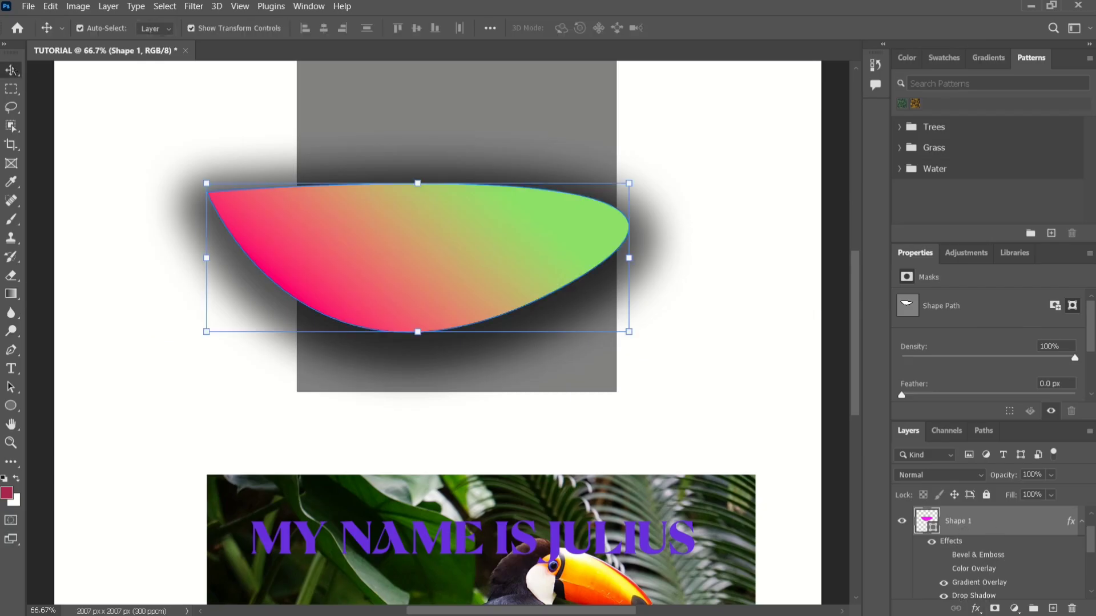
# Add an Exposure adjustment layer above Shape 1 with exposure +1.16 and offset -0.0207.
pyautogui.click(1015, 608)
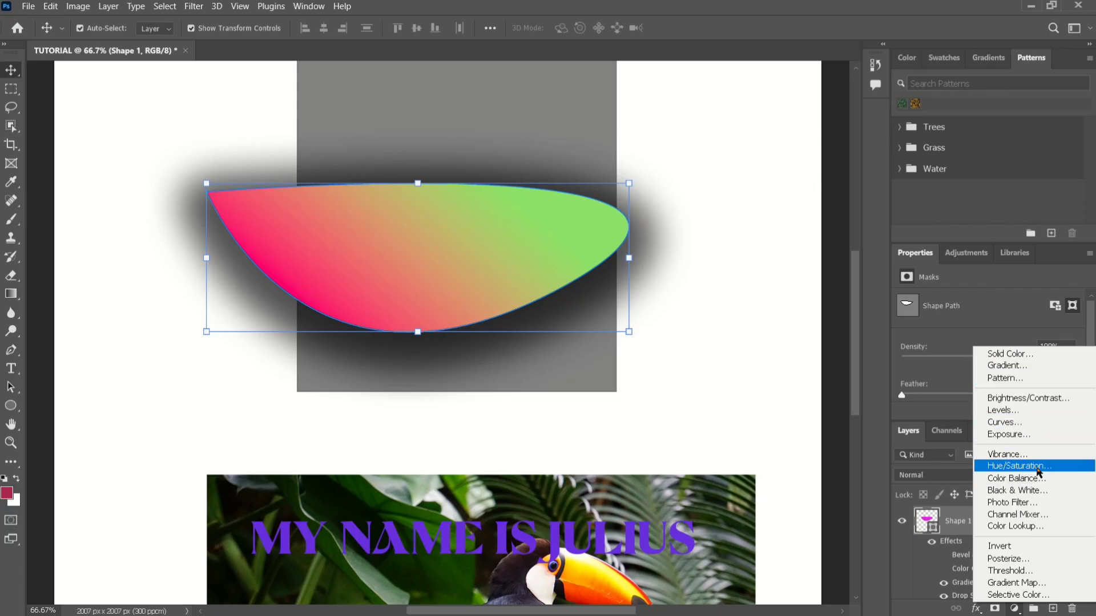
pyautogui.click(1009, 436)
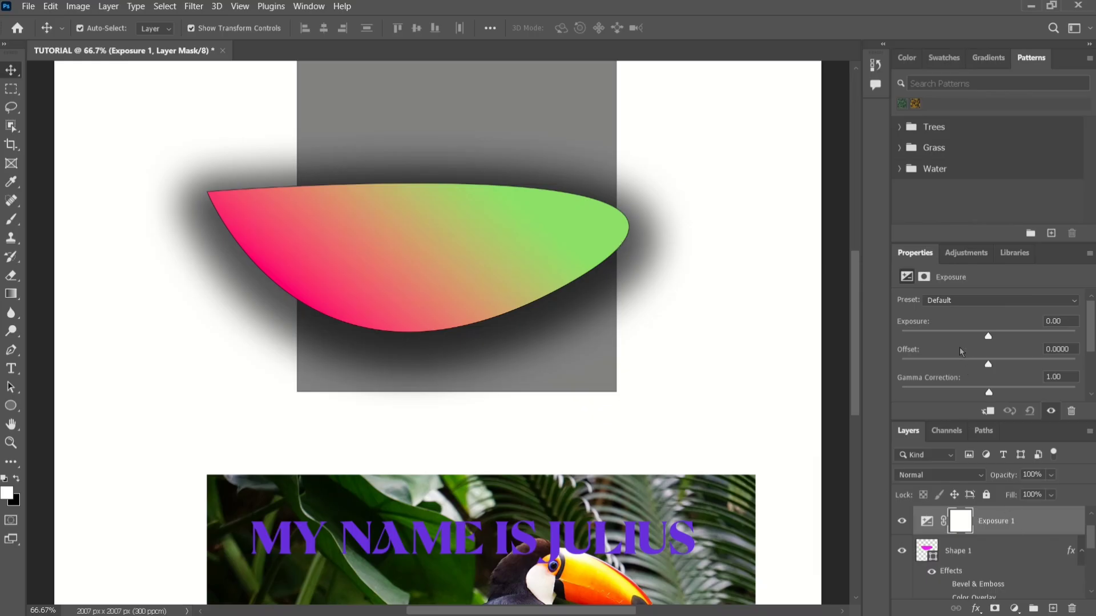
pyautogui.moveTo(990, 336); pyautogui.dragTo(986, 366)
pyautogui.click(1003, 337)
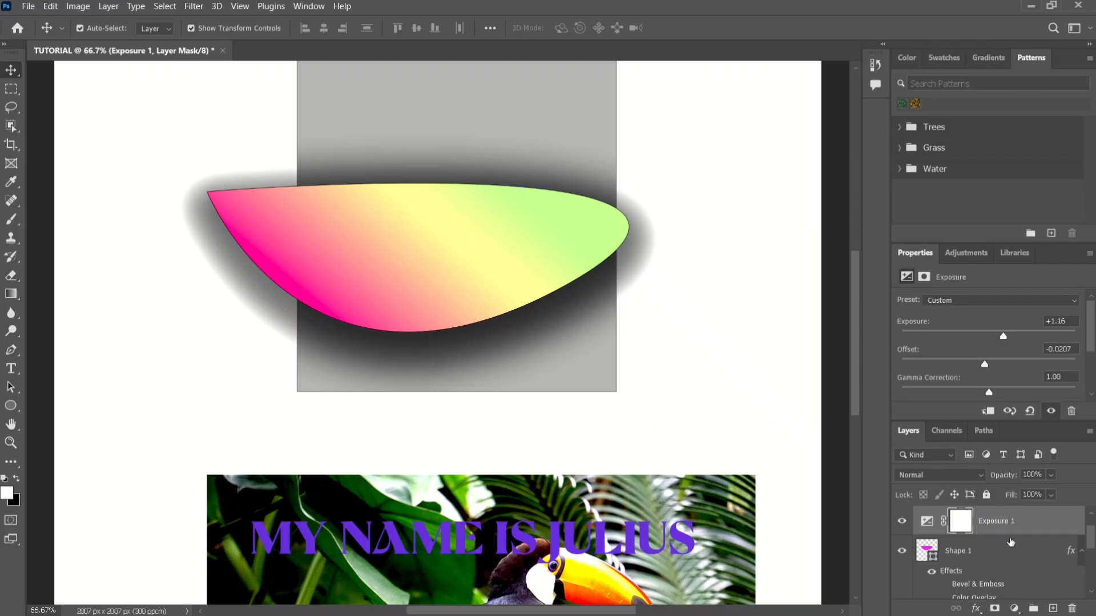
# Delete the Exposure adjustment layer.
pyautogui.rightClick(1011, 532)
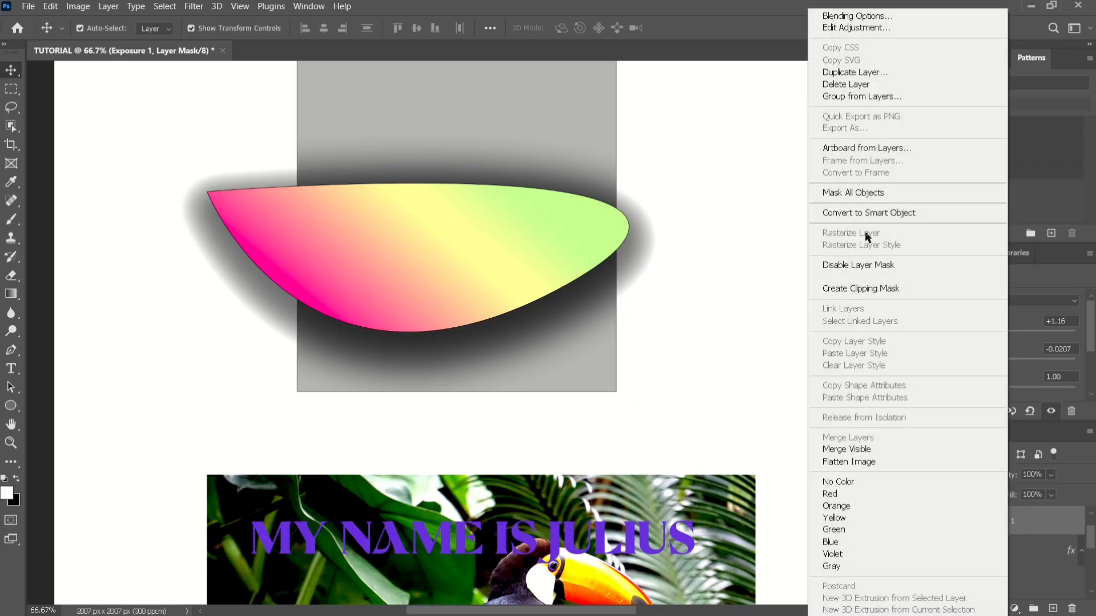
pyautogui.click(848, 84)
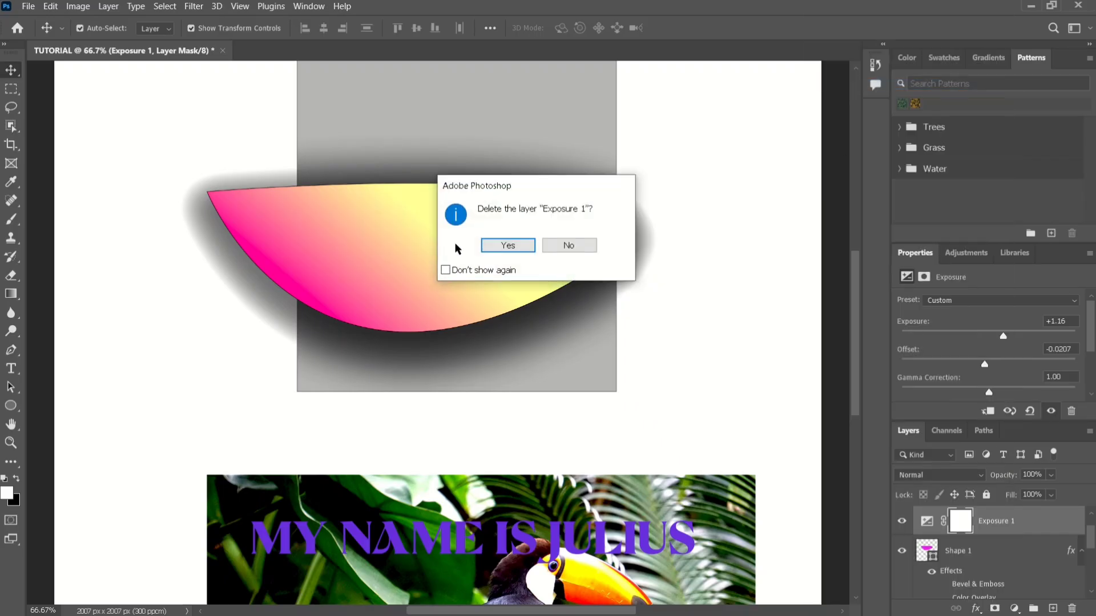
pyautogui.click(506, 244)
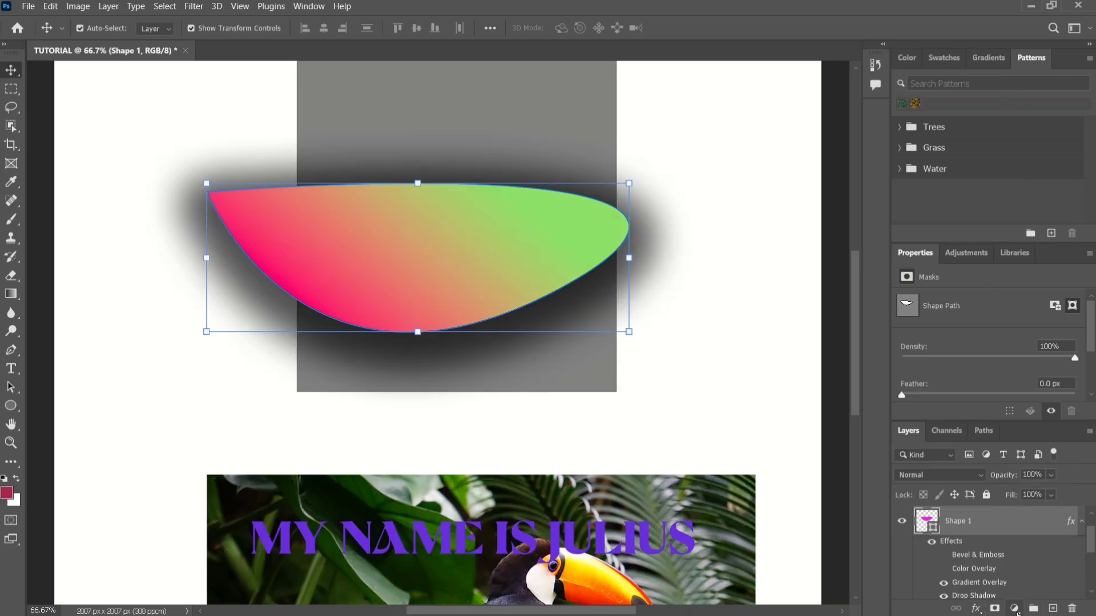
pyautogui.click(1015, 609)
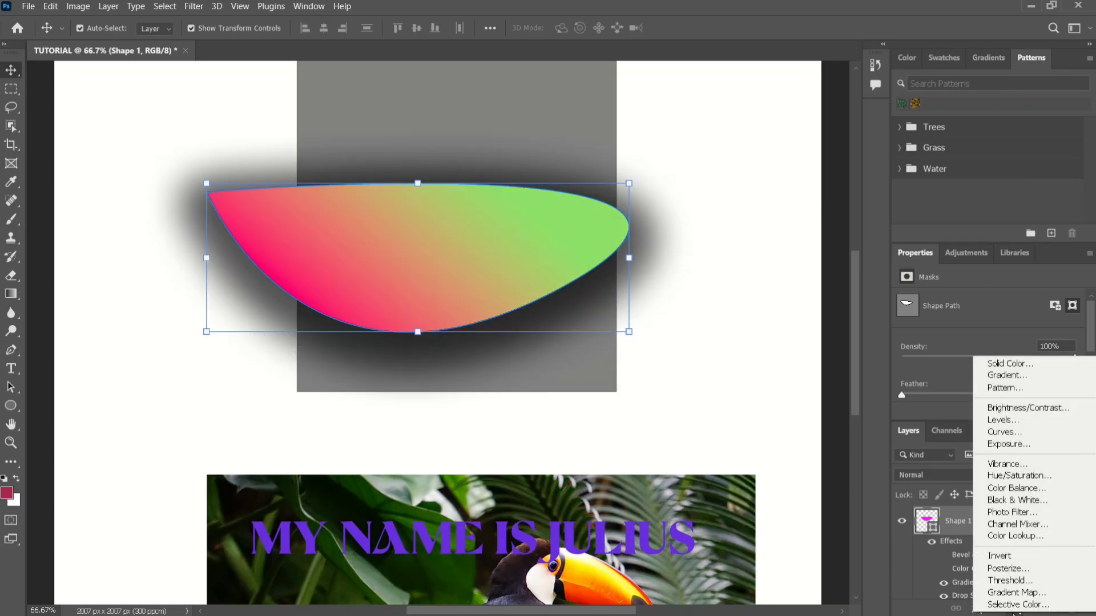
pyautogui.click(1014, 614)
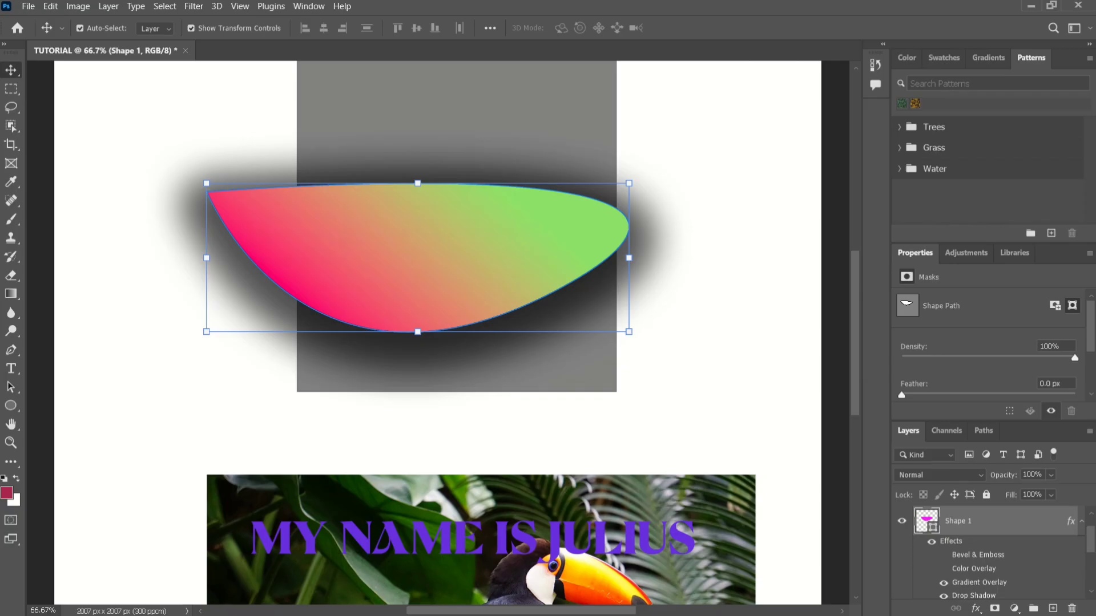
# Create an empty layer group above Shape 1 and remove it again.
pyautogui.click(1034, 609)
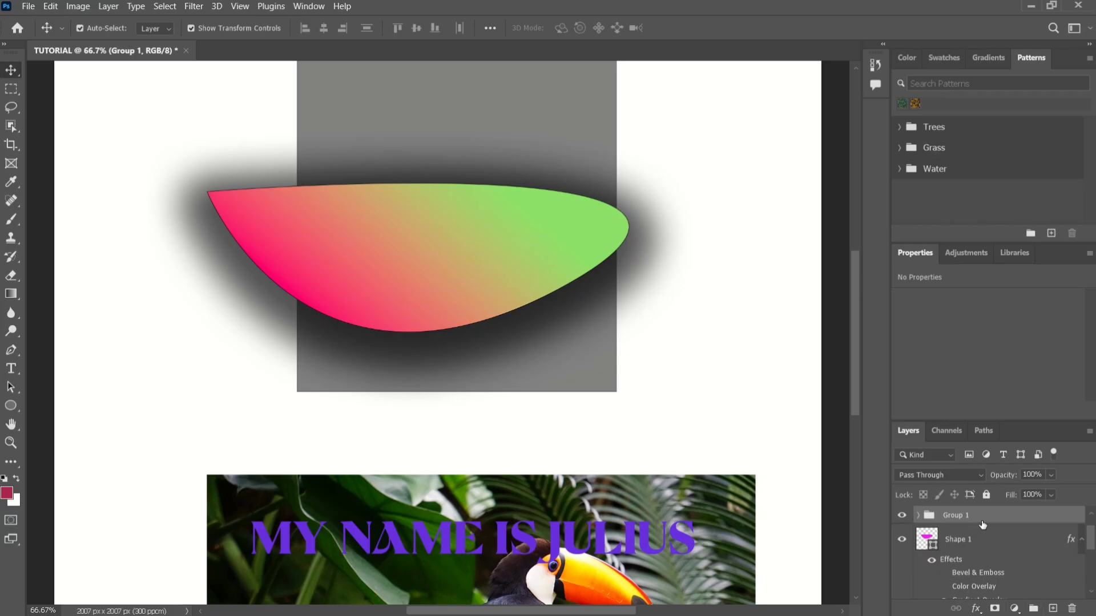
pyautogui.hotkey('ctrl', 'shift', 'g')
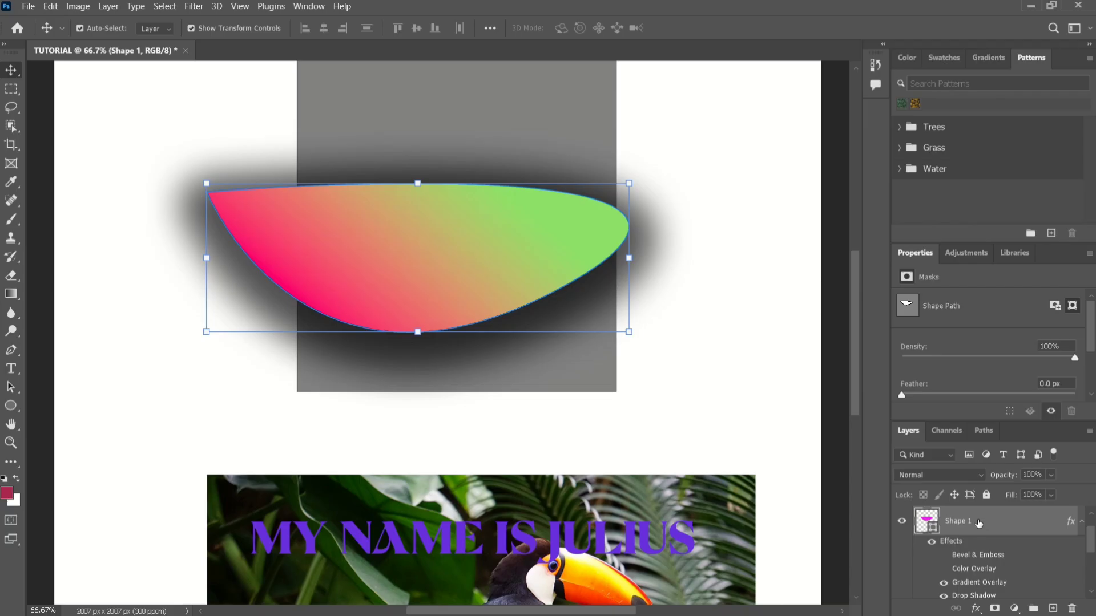
# Put Shape 1 and the gray rectangle behind it into one layer group and check the group's contents.
pyautogui.keyDown('shift'); pyautogui.click(390, 126); pyautogui.keyUp('shift')
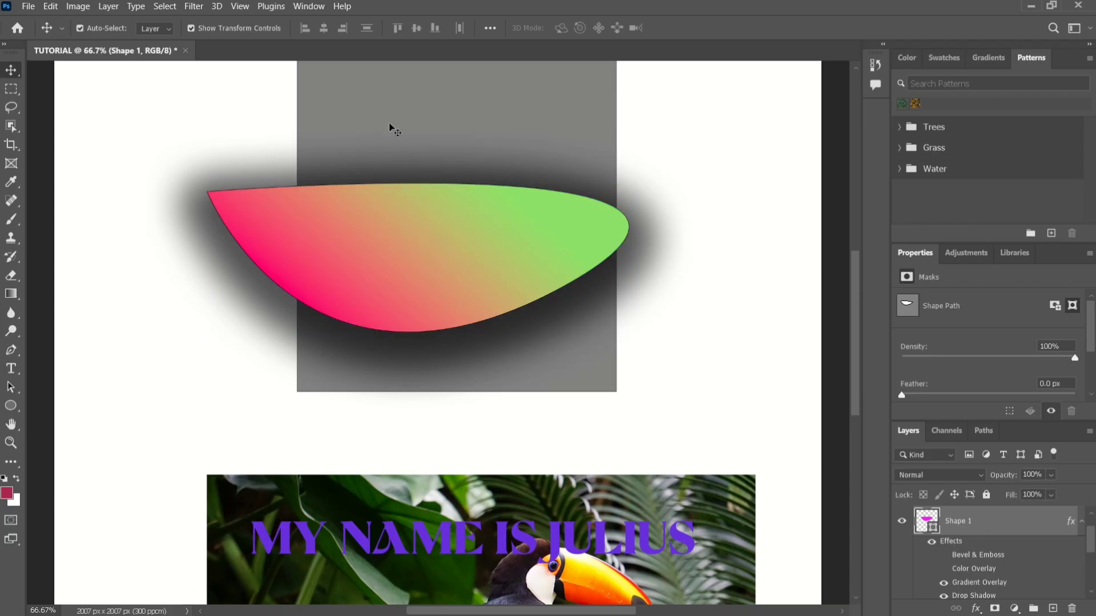
pyautogui.click(1039, 609)
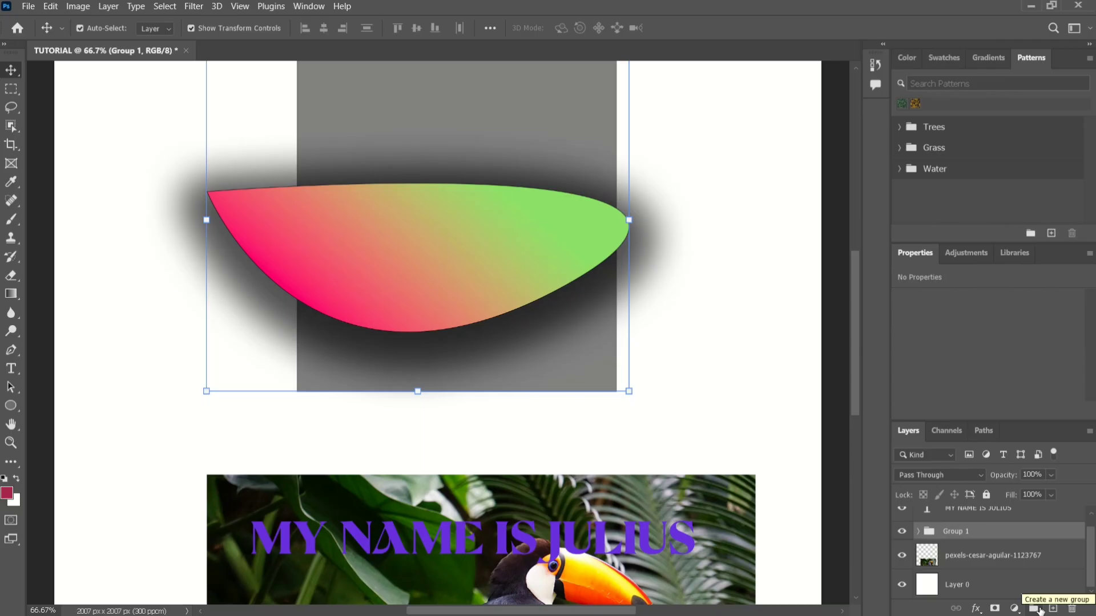
pyautogui.click(917, 532)
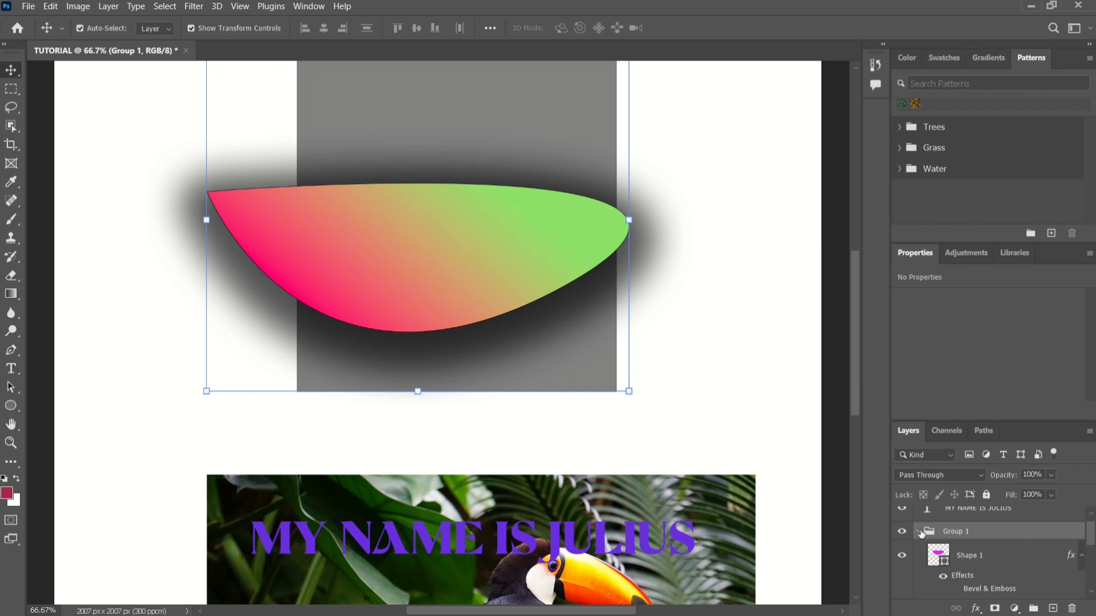
pyautogui.click(918, 532)
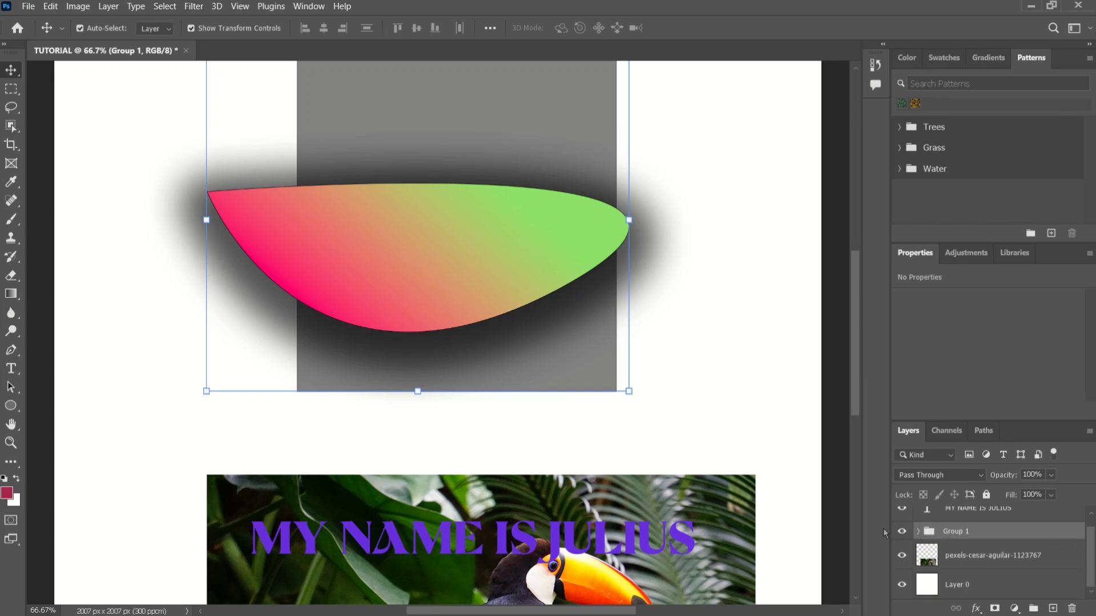
# Move the gradient shape alone slightly left and down, and with Auto-Select off, move the whole Group 1 downward.
pyautogui.moveTo(534, 251); pyautogui.dragTo(441, 273)
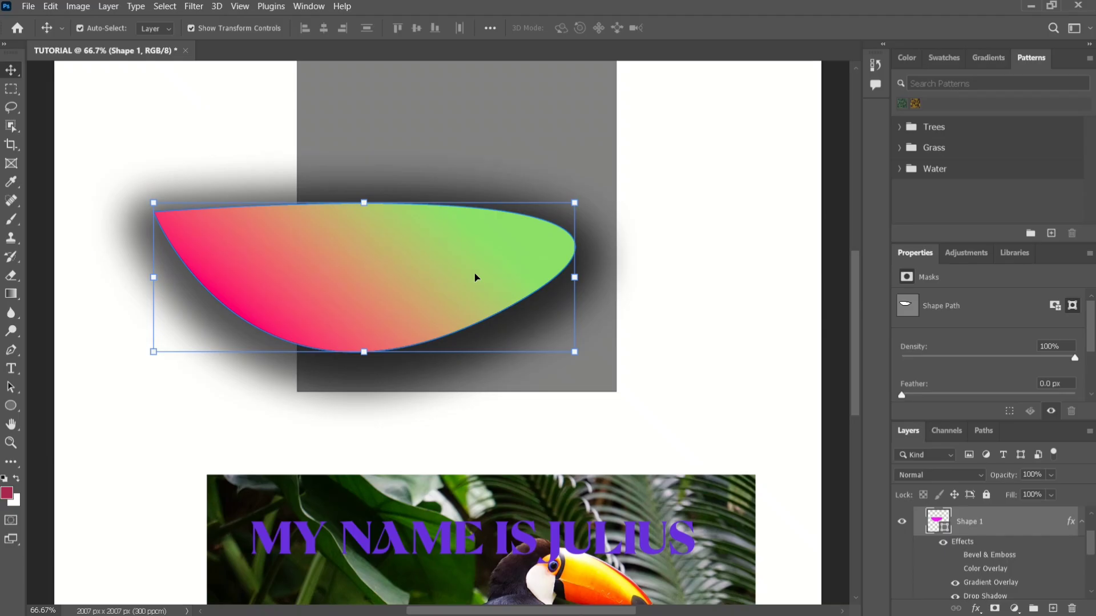
pyautogui.click(80, 28)
pyautogui.scroll(2, 972, 568)
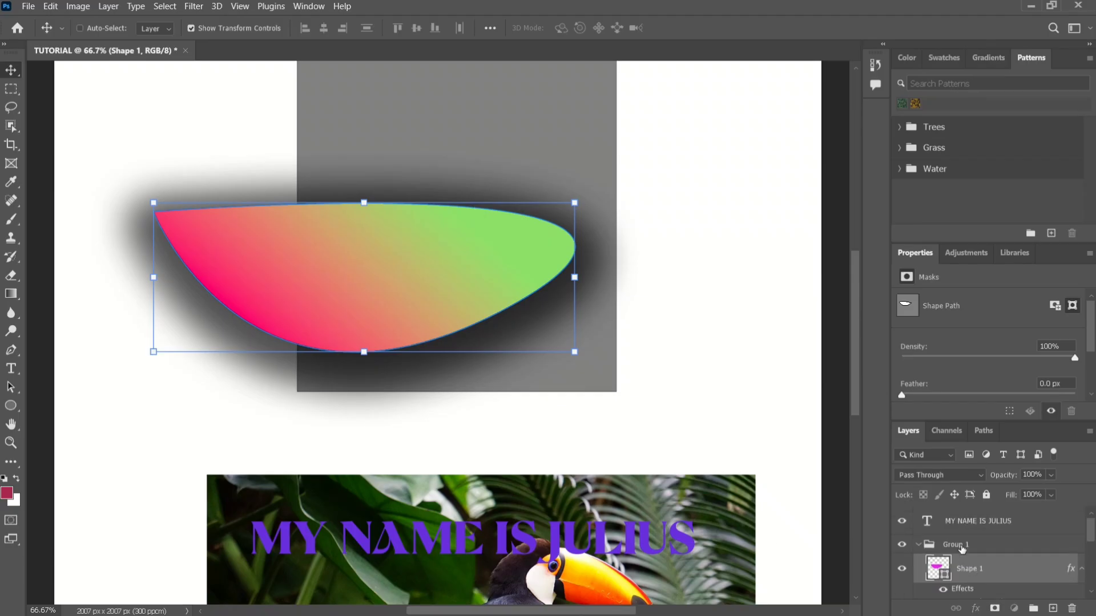
pyautogui.click(962, 547)
pyautogui.moveTo(322, 272); pyautogui.dragTo(343, 330)
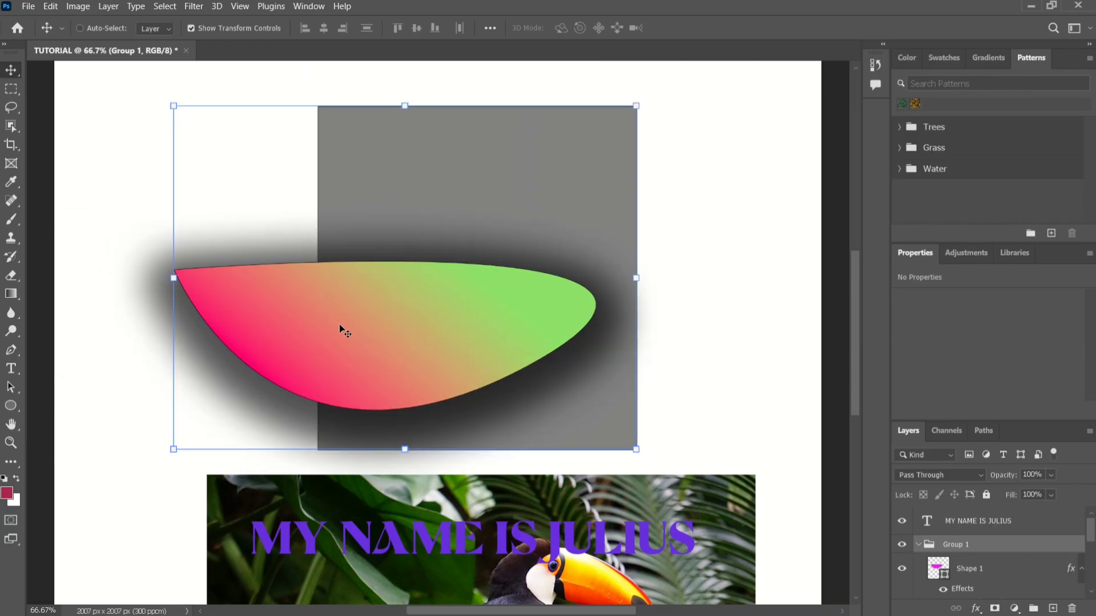
# Reselect Group 1 with Auto-Select off and move it further down to overlap the upper edge of the toucan photo.
pyautogui.click(80, 28)
pyautogui.click(108, 93)
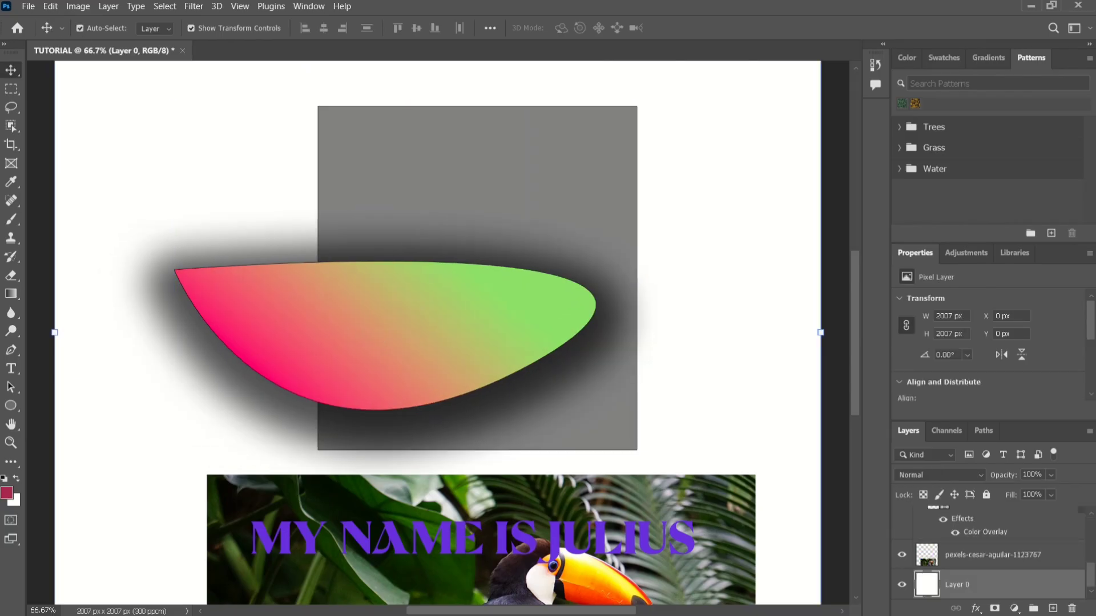
pyautogui.scroll(5, 981, 558)
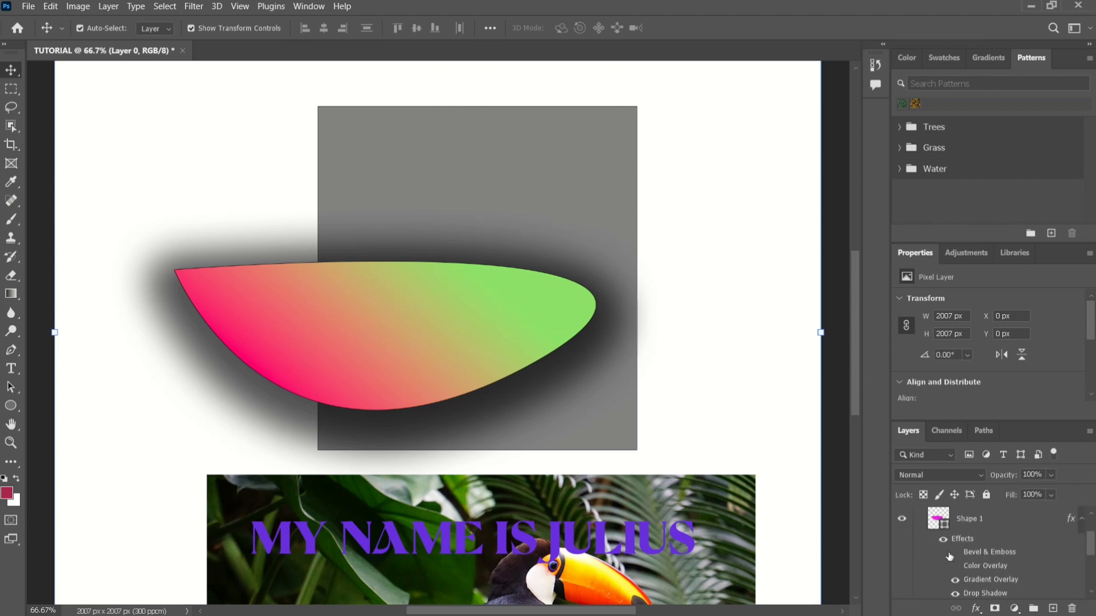
pyautogui.click(947, 545)
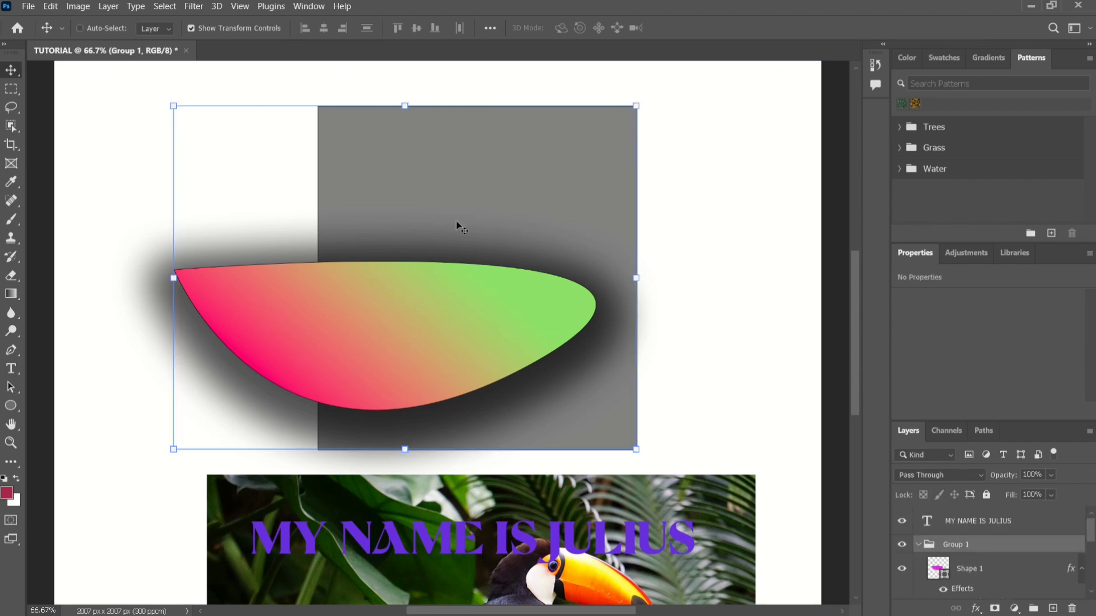
pyautogui.moveTo(388, 219); pyautogui.dragTo(463, 262)
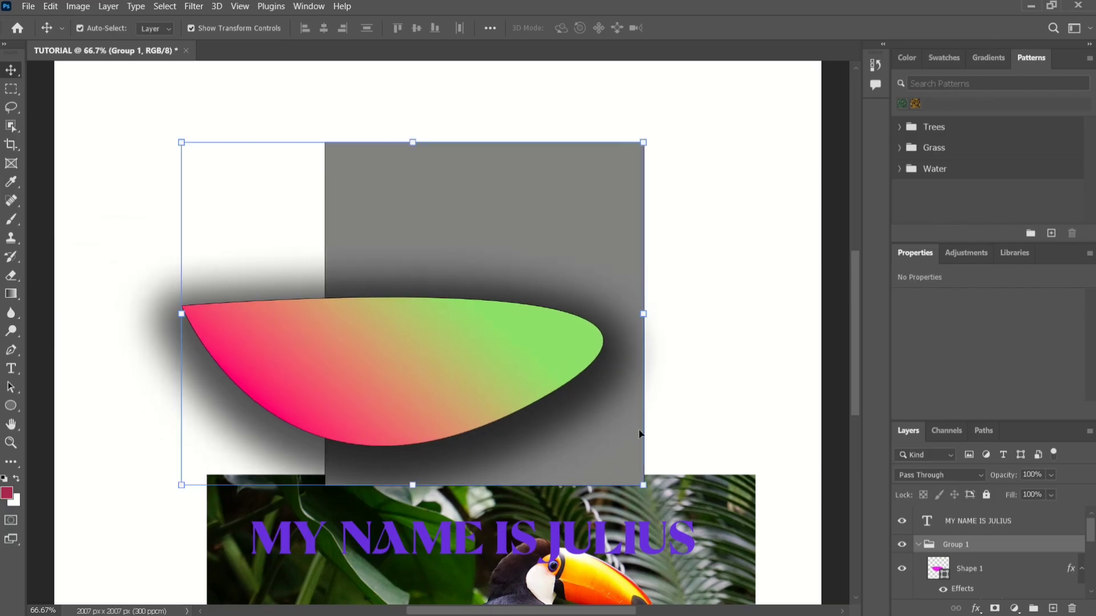
# Collapse Group 1 and toggle its visibility off and on, and delete the group together with its contents.
pyautogui.click(919, 547)
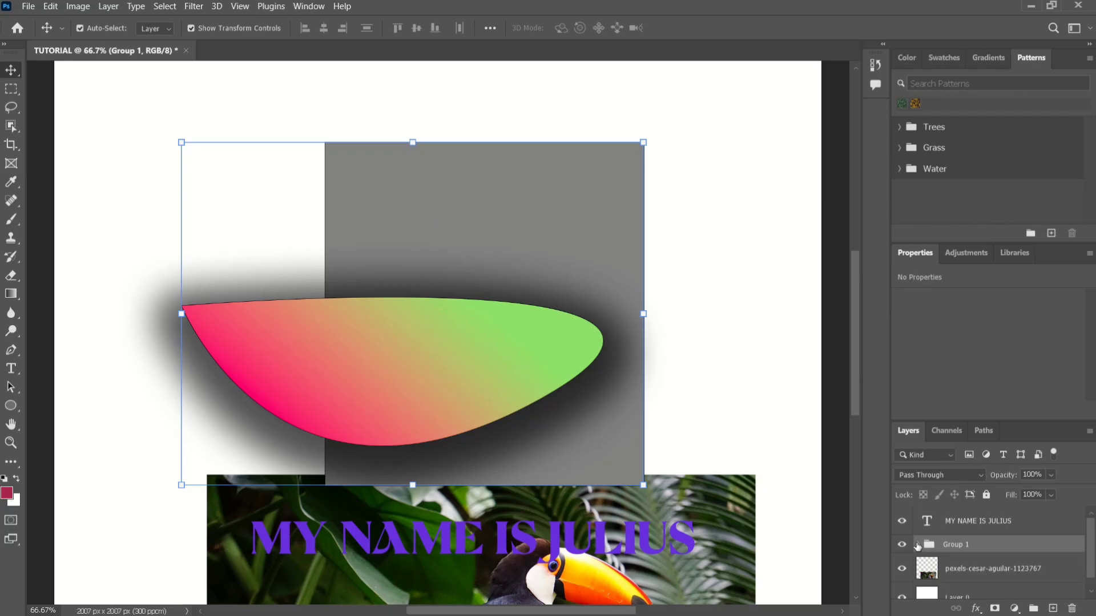
pyautogui.click(918, 547)
pyautogui.click(918, 547)
pyautogui.click(902, 545)
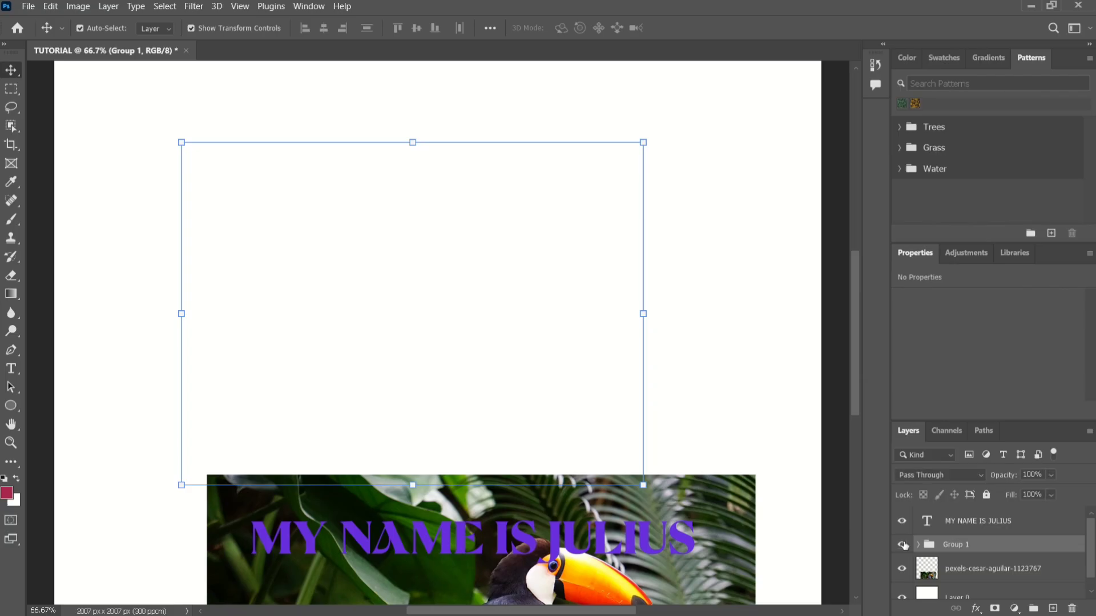
pyautogui.click(902, 545)
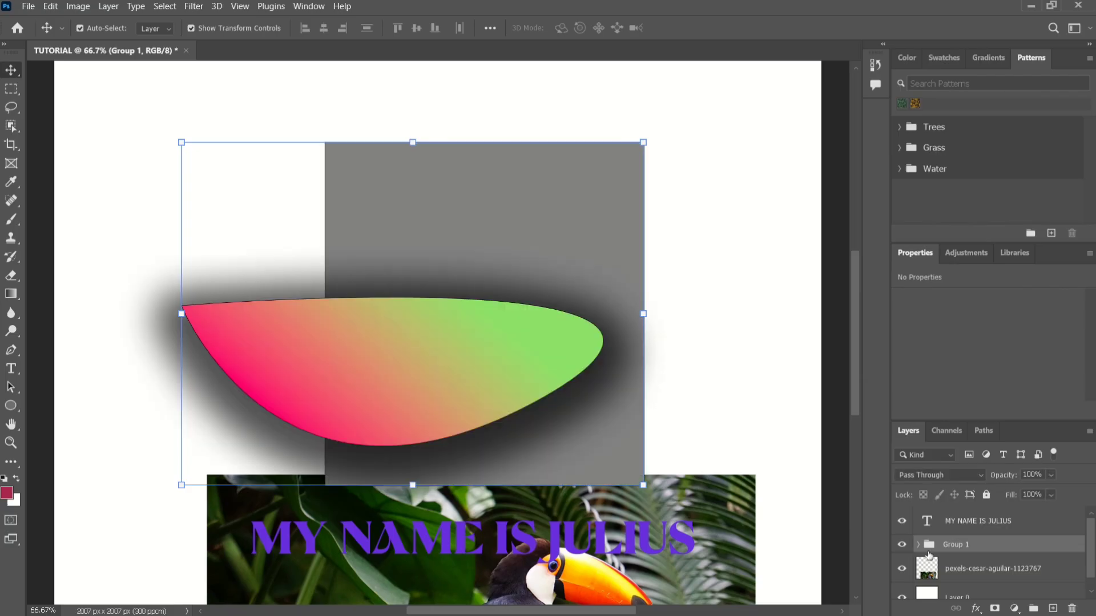
pyautogui.click(1071, 610)
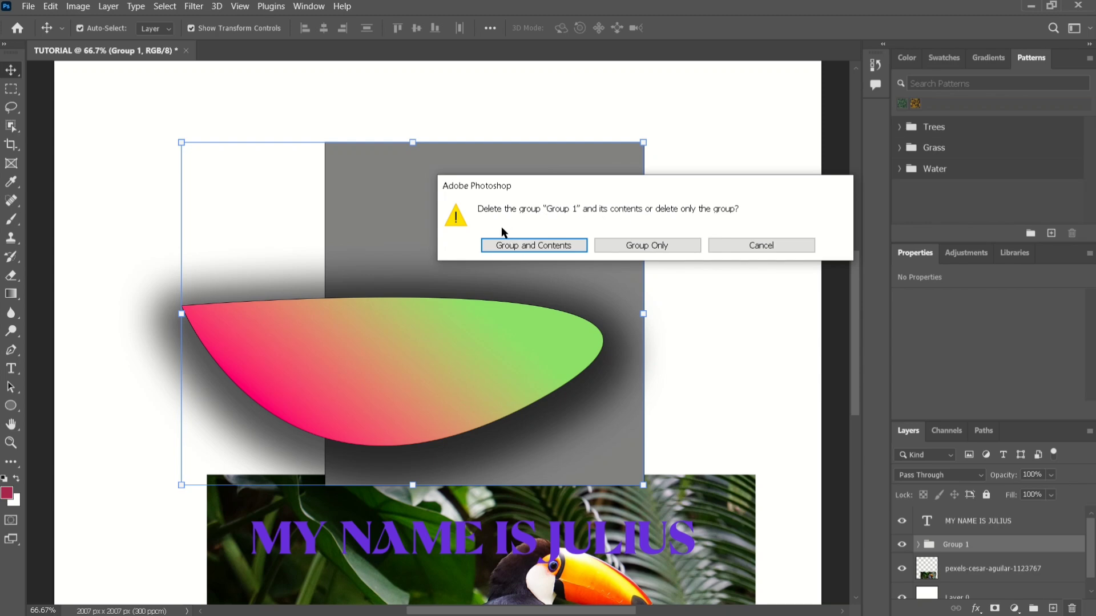
pyautogui.click(511, 254)
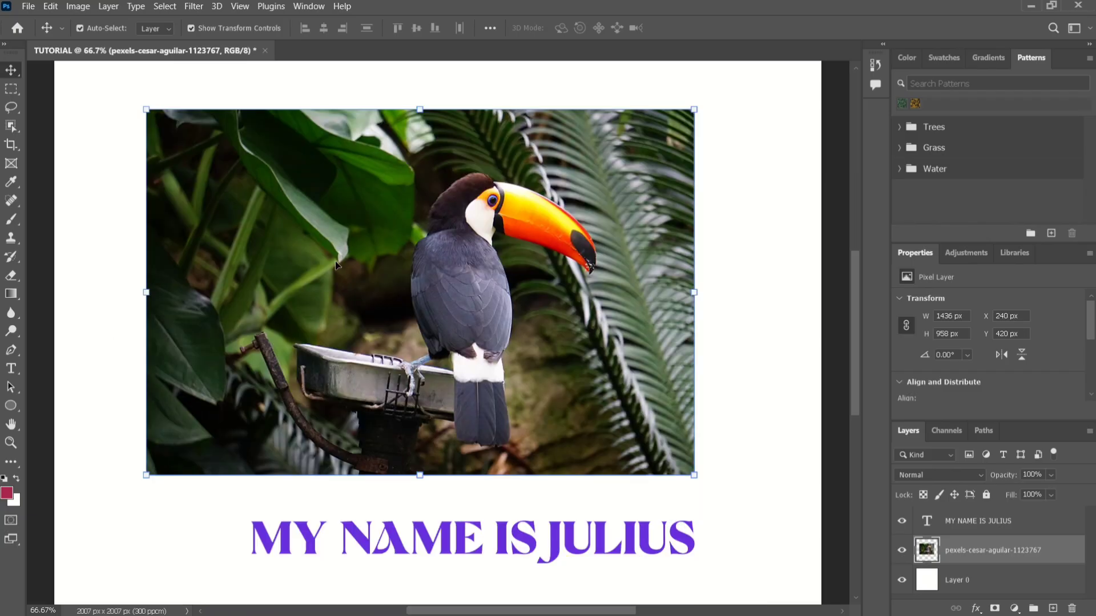
# Reposition the toucan photo above the purple text, with its upper-left corner at about X 314 px, Y 428 px.
pyautogui.moveTo(357, 257); pyautogui.dragTo(395, 264)
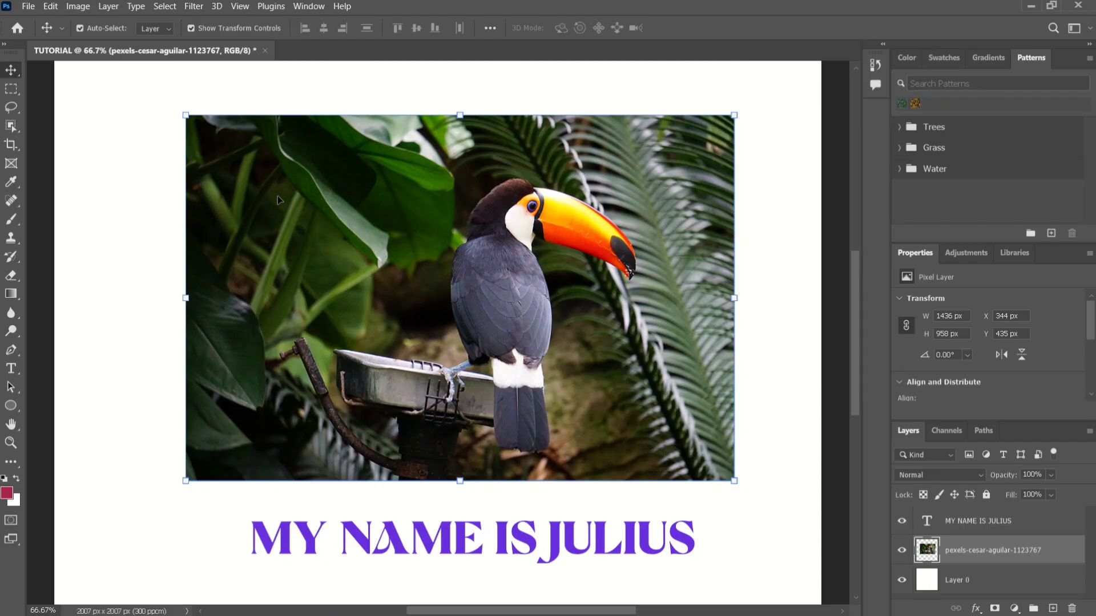
pyautogui.moveTo(436, 243); pyautogui.dragTo(407, 243)
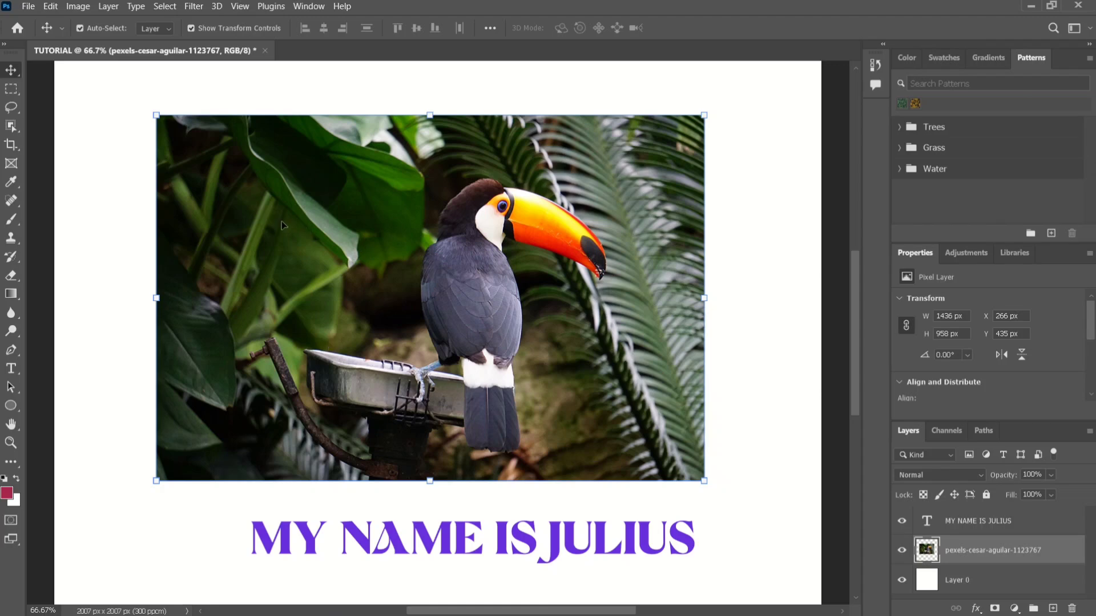
pyautogui.moveTo(282, 221); pyautogui.dragTo(337, 216)
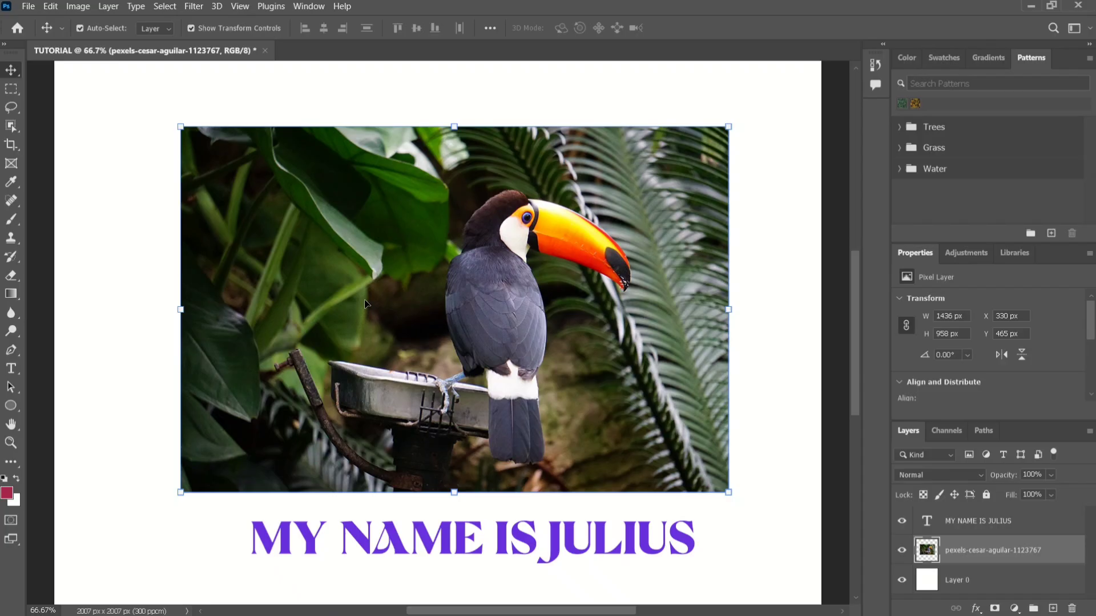
pyautogui.moveTo(376, 306); pyautogui.dragTo(371, 291)
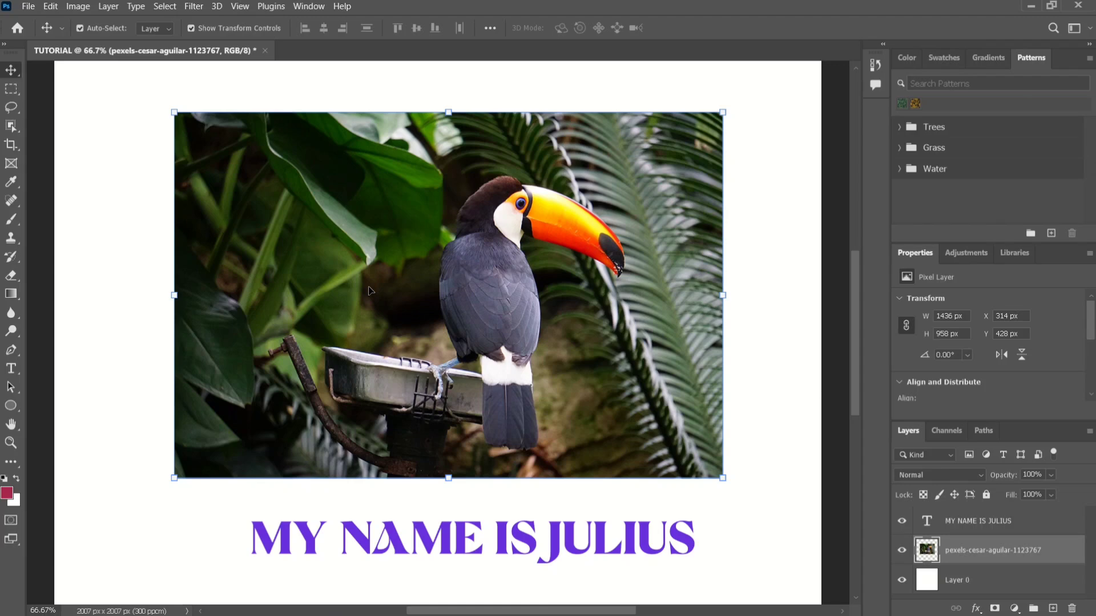